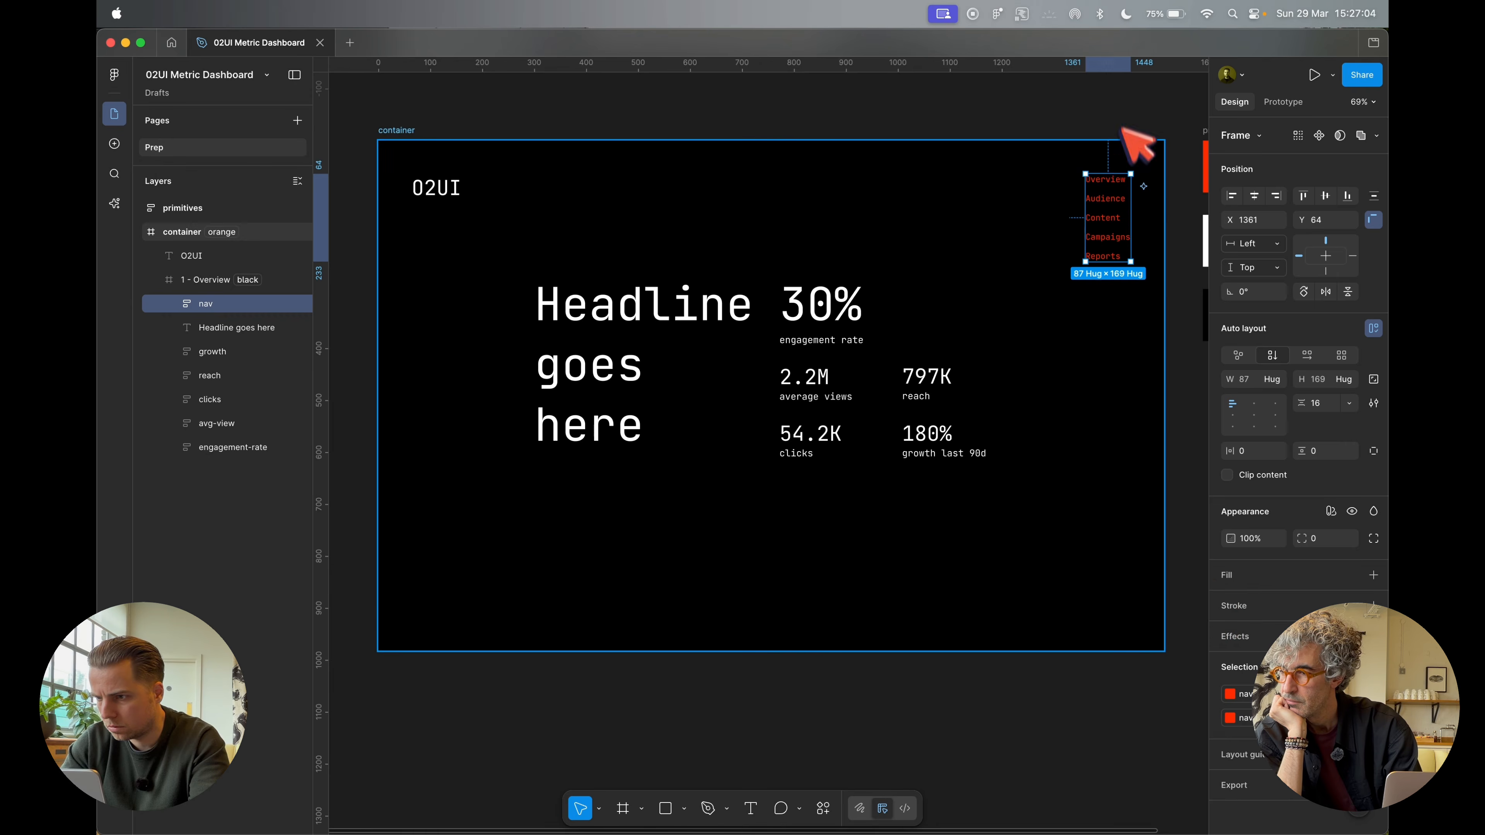
In the variables, set the navigation colour to white for the black mode
{"action": "left_click", "coordinate": [1122, 114]}
{"action": "left_click", "coordinate": [1118, 203]}
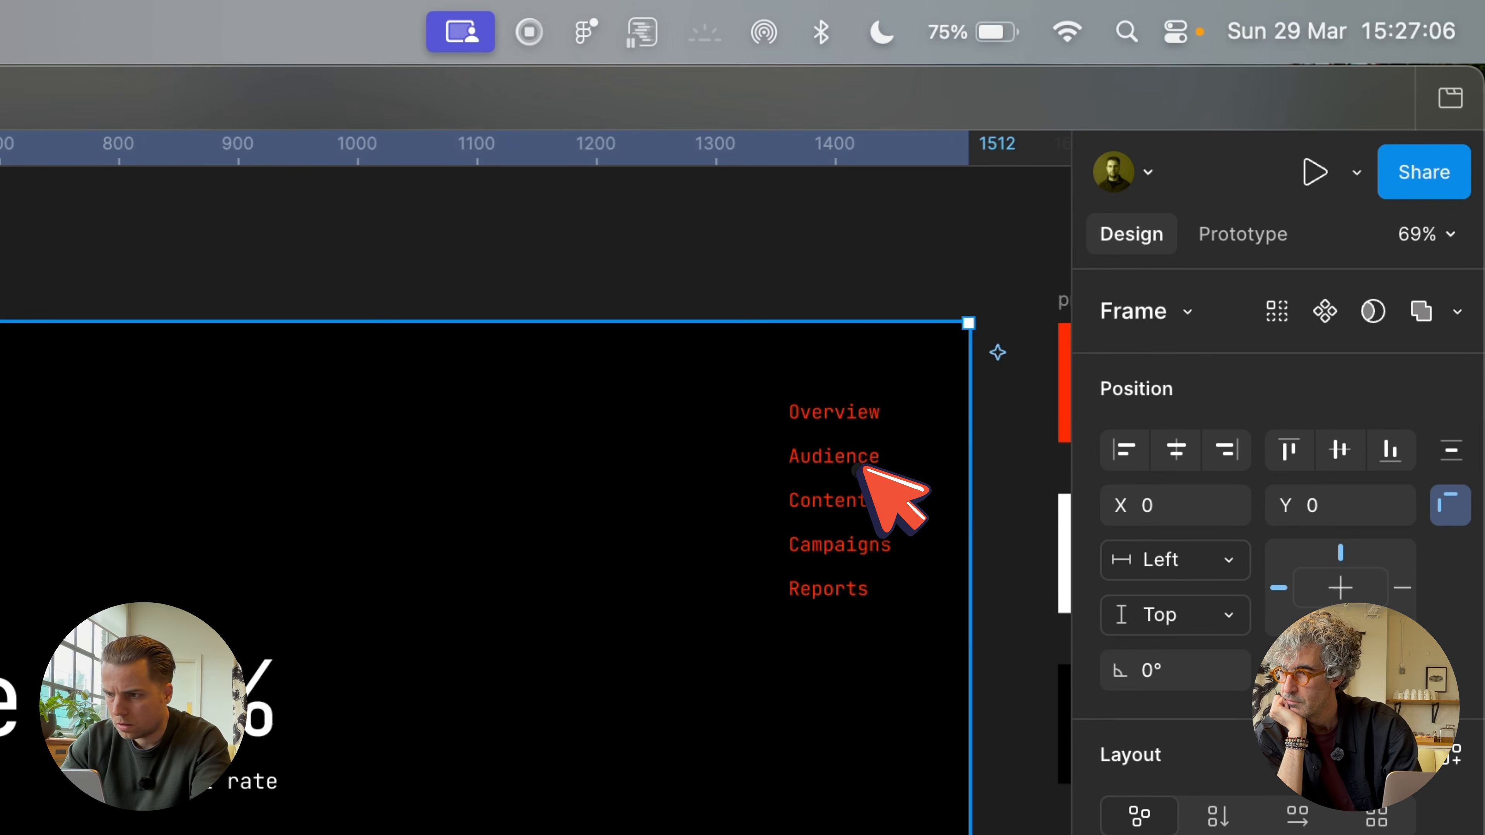
{"action": "left_click", "coordinate": [861, 467]}
{"action": "left_click", "coordinate": [944, 291]}
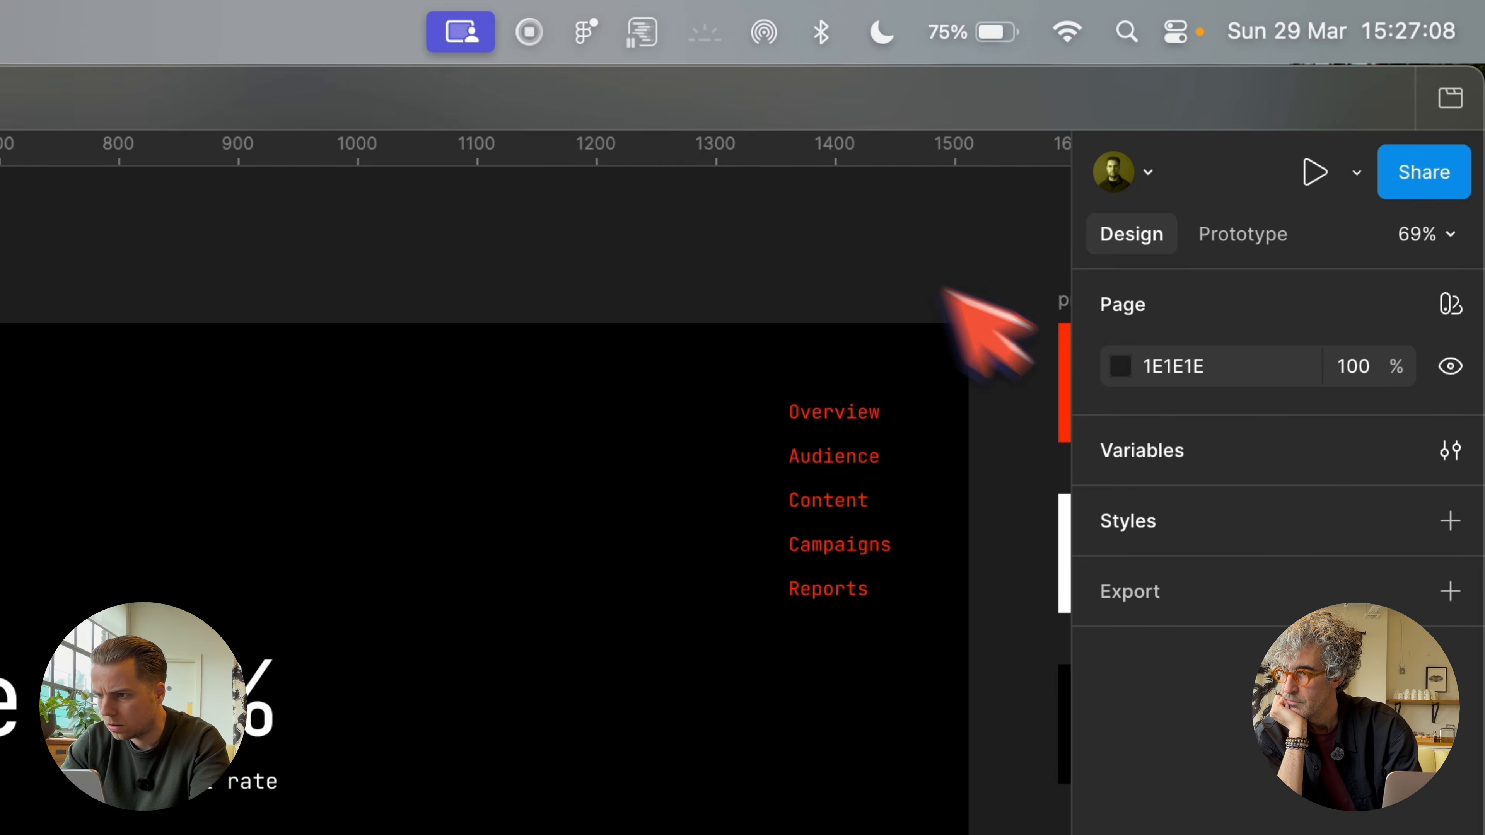
{"action": "left_click", "coordinate": [1450, 452]}
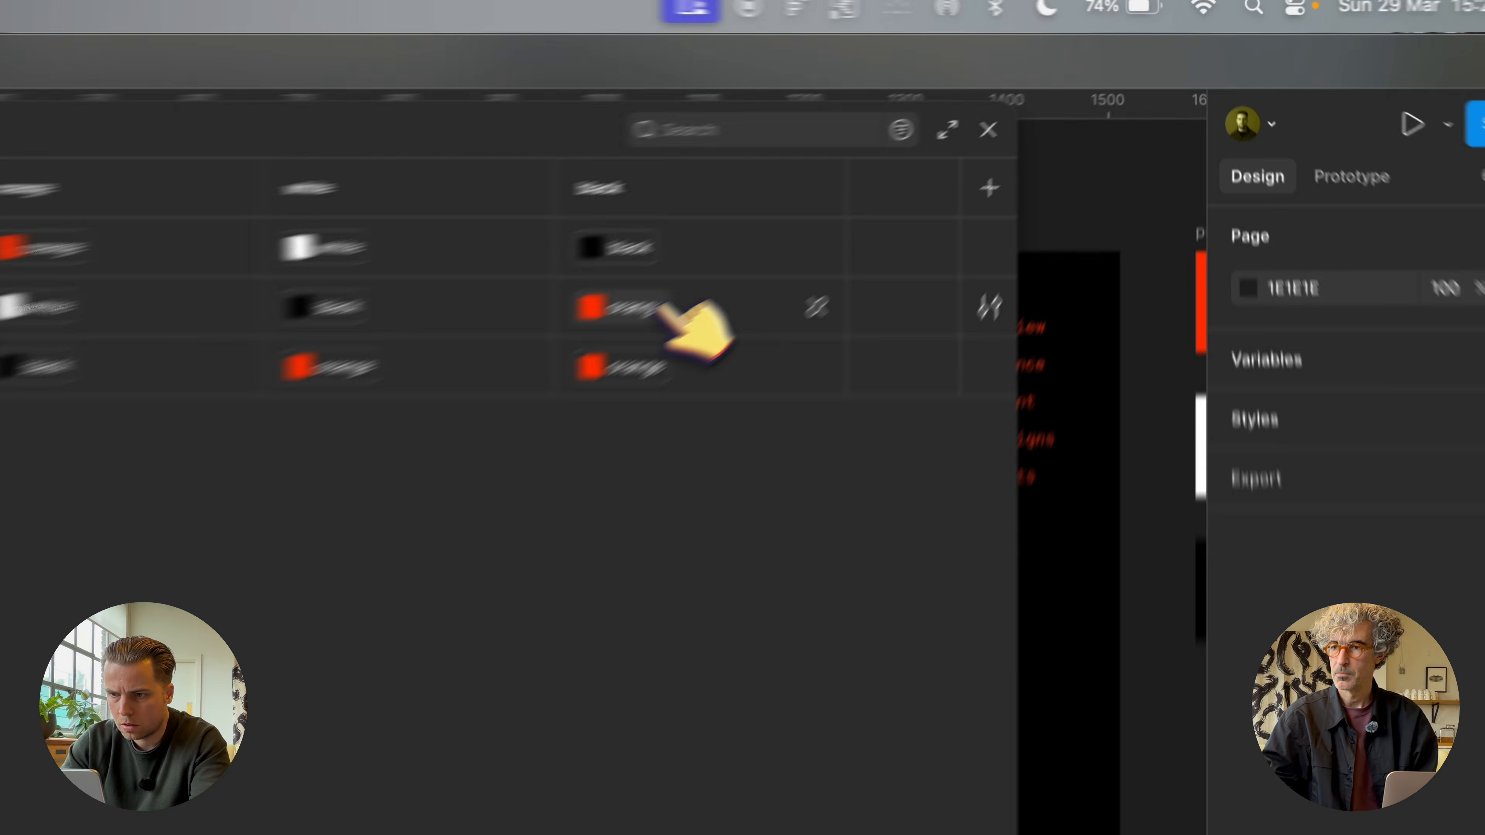
{"action": "left_click", "coordinate": [920, 169]}
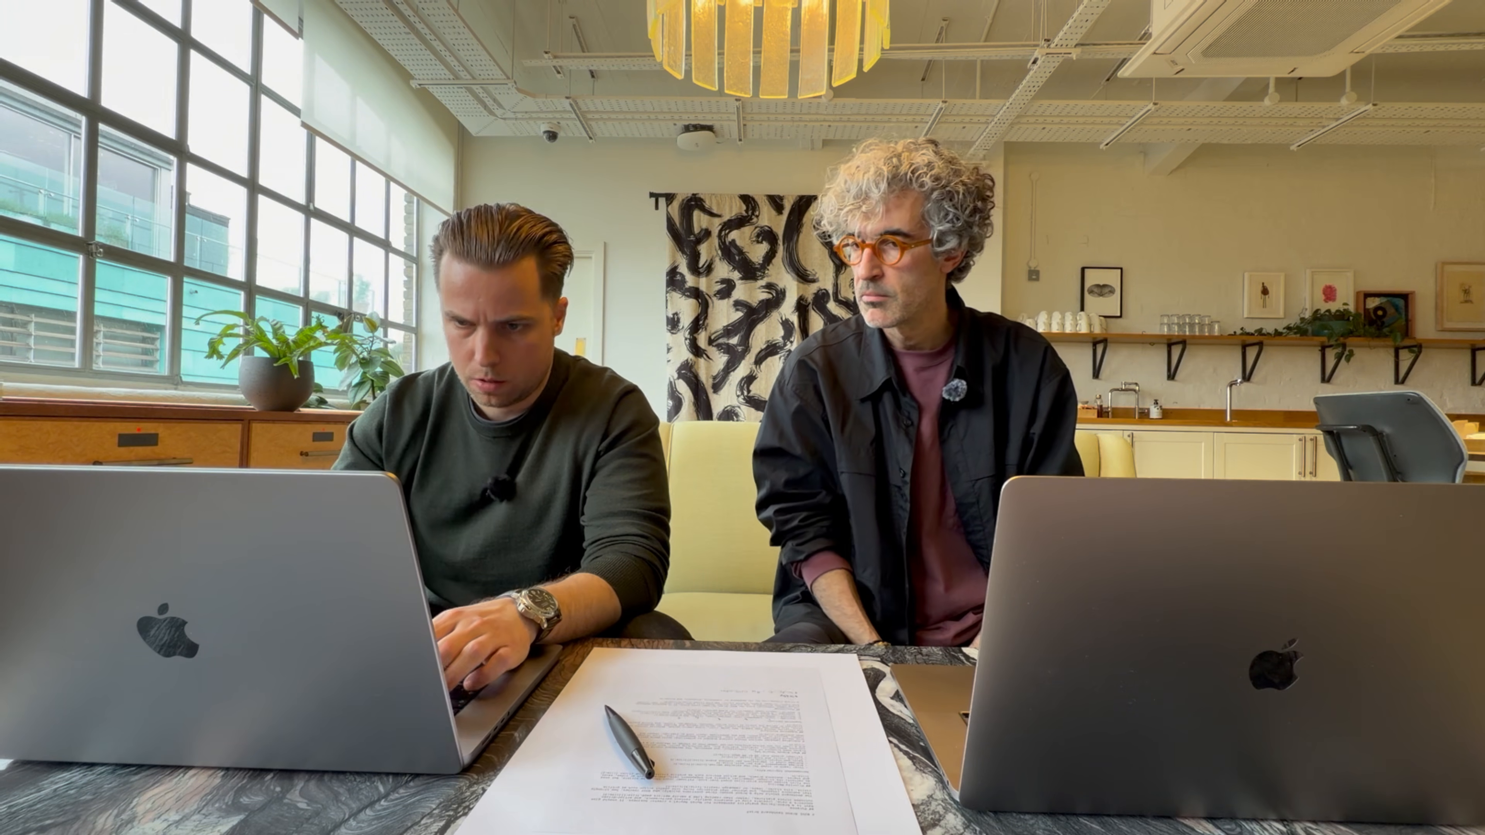
Apply vertical auto layout with no gap to the container and duplicate the Overview frame inside it
{"action": "key", "text": "shift+a"}
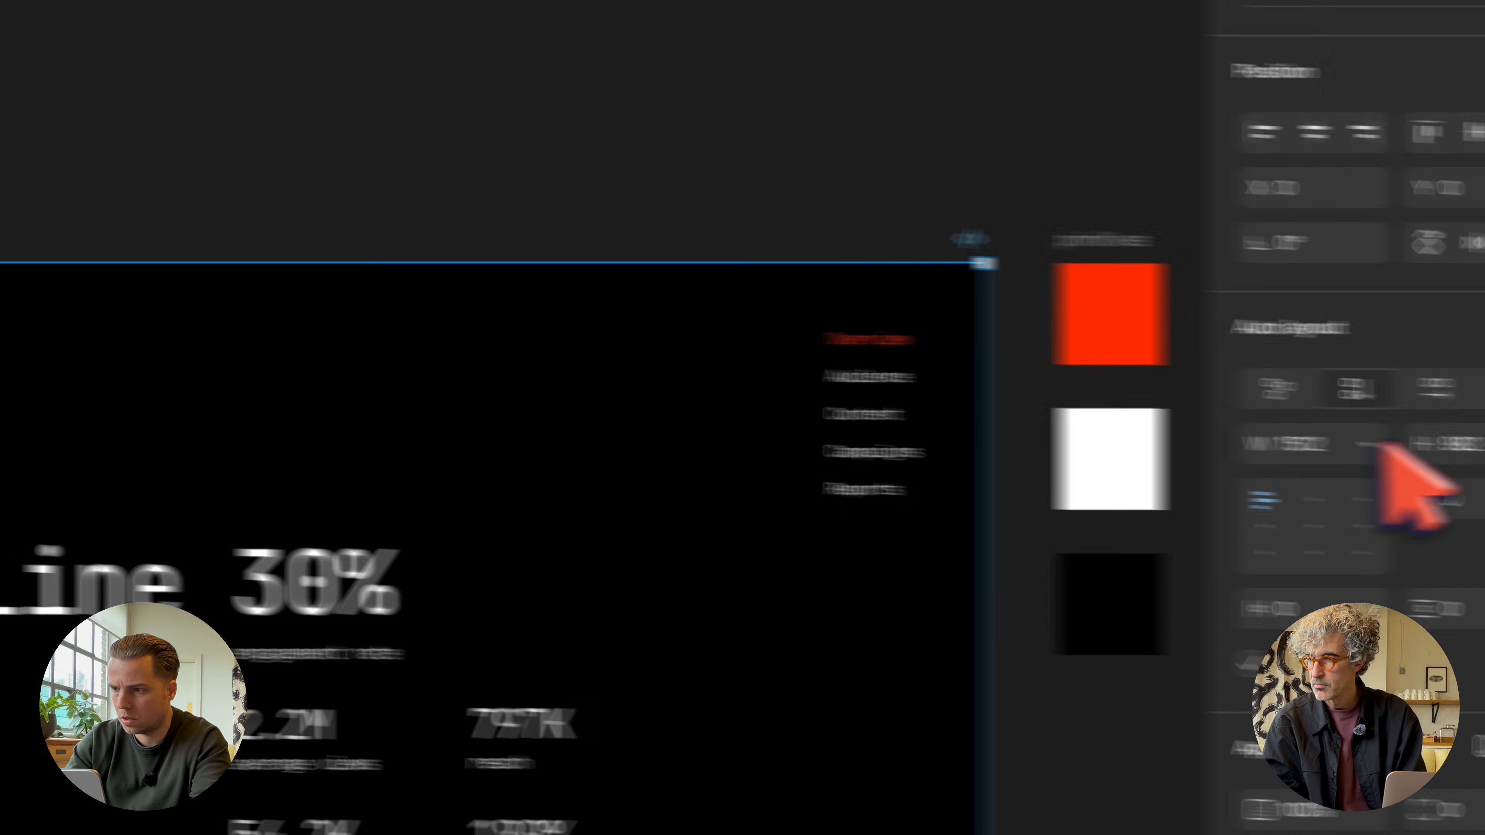
{"action": "left_click", "coordinate": [1394, 498]}
{"action": "left_click", "coordinate": [1362, 471]}
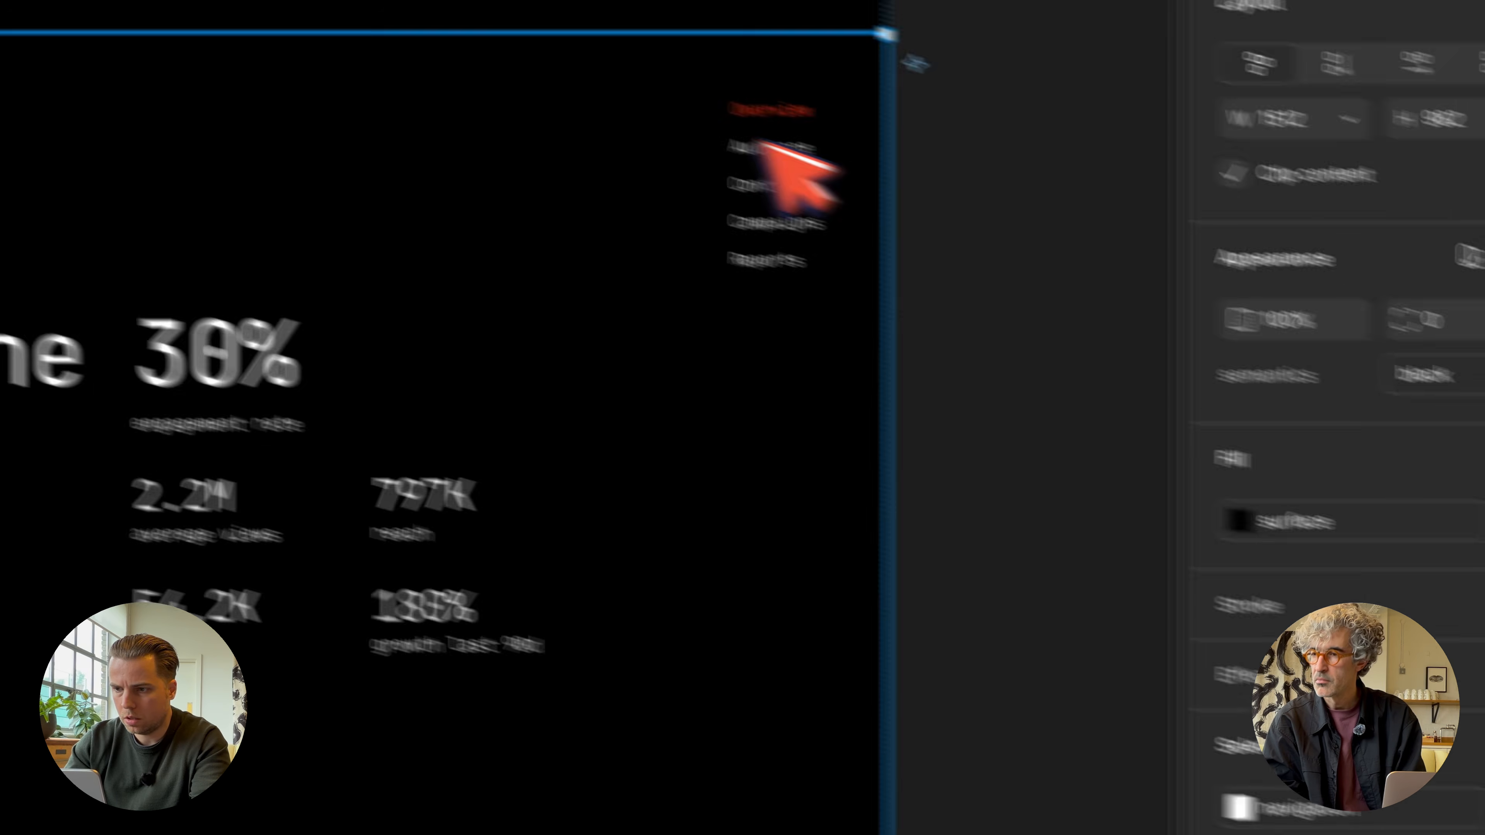
In the duplicated frame, set the Audience item's fill to nav-active and the Overview item's fill to navigation
{"action": "left_click", "coordinate": [1163, 234]}
{"action": "left_click", "coordinate": [1170, 259]}
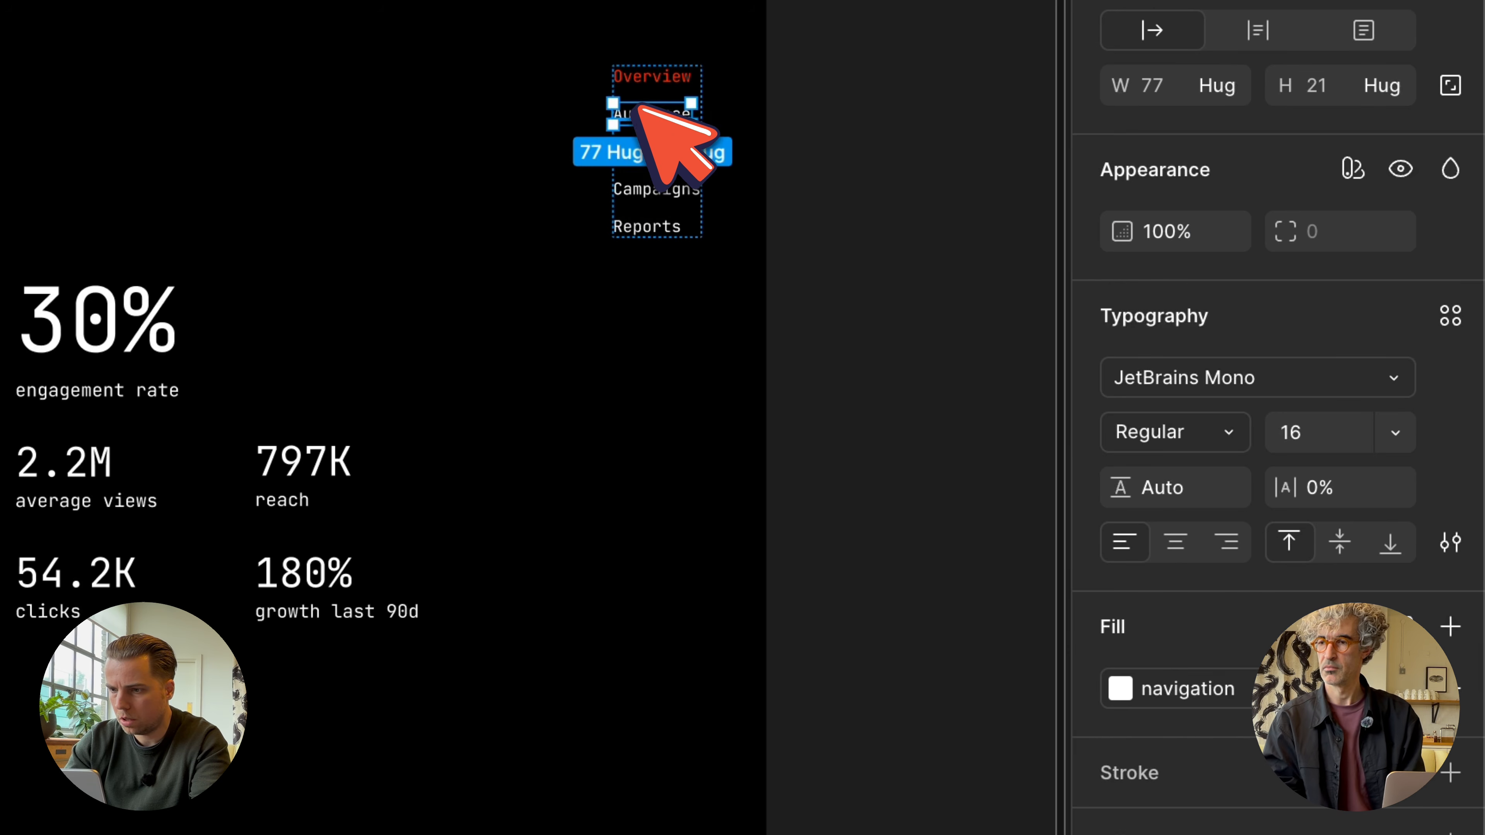
{"action": "left_click", "coordinate": [1222, 692]}
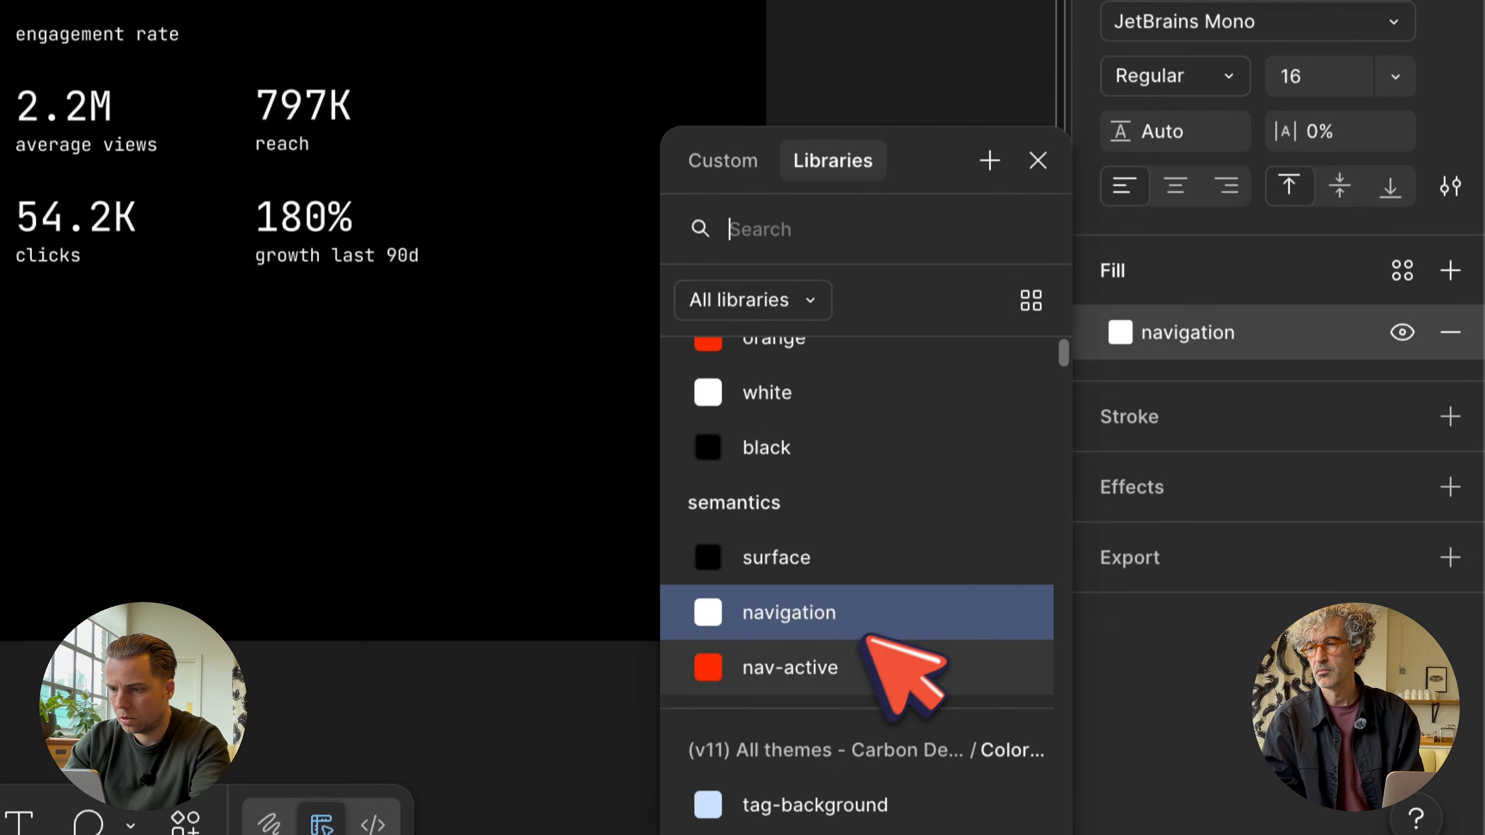
{"action": "left_click", "coordinate": [863, 649]}
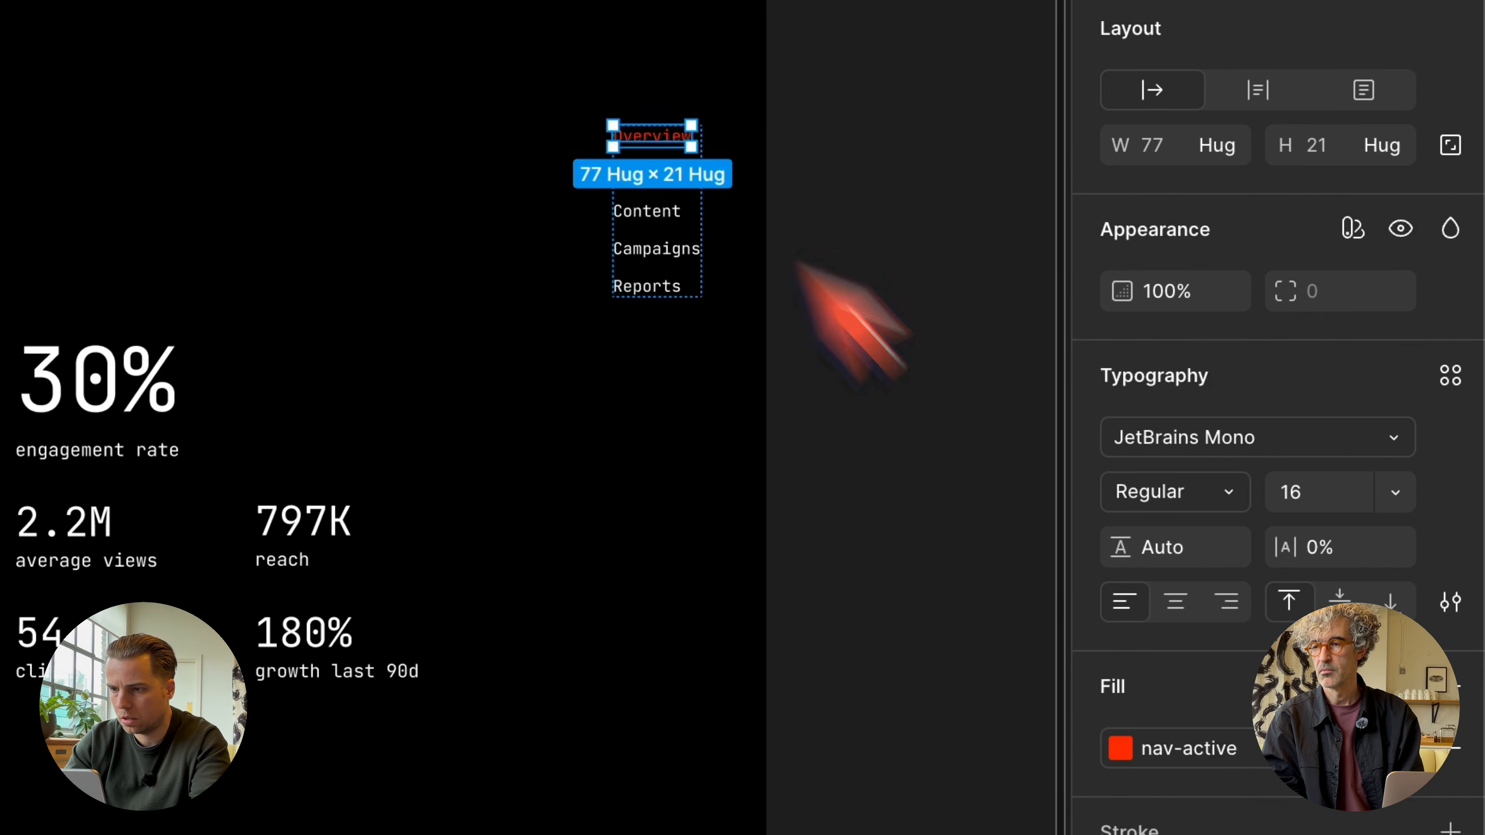
{"action": "left_click", "coordinate": [1236, 325]}
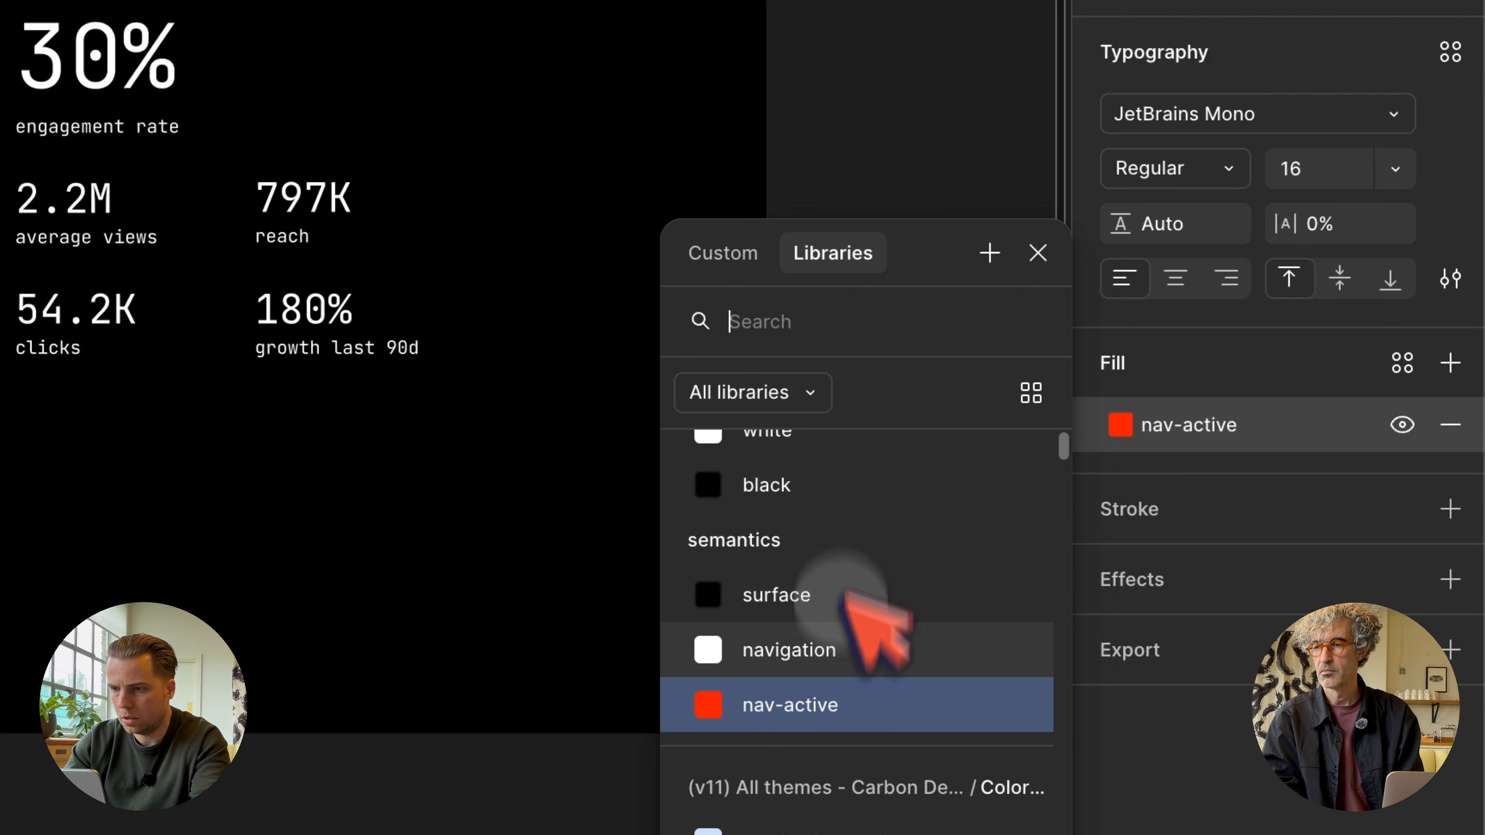
{"action": "left_click", "coordinate": [848, 196]}
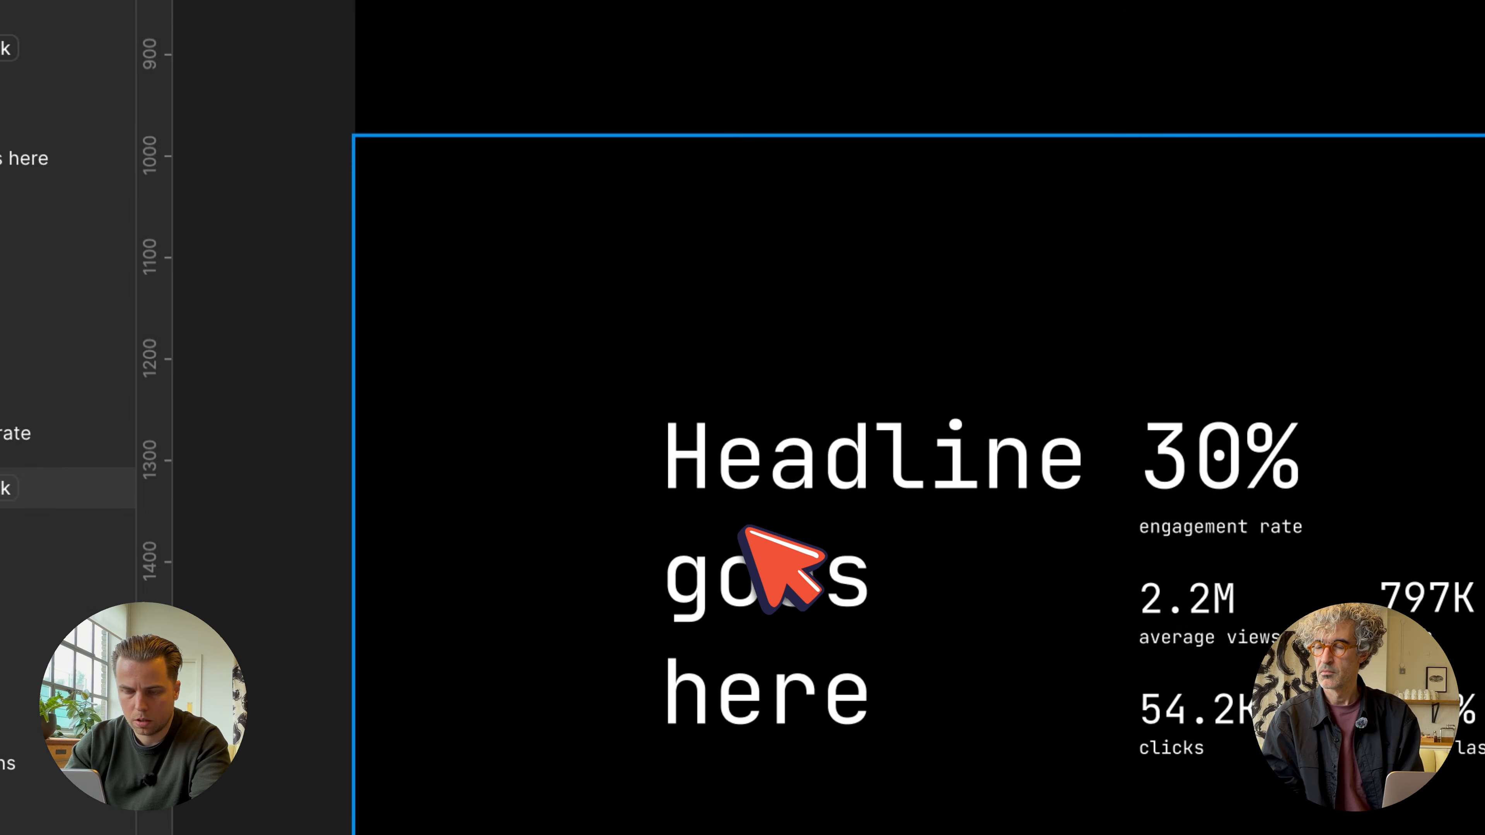
Switch the duplicated frame's semantics mode to orange
{"action": "scroll", "coordinate": [736, 524], "scroll_direction": "up", "scroll_amount": 6}
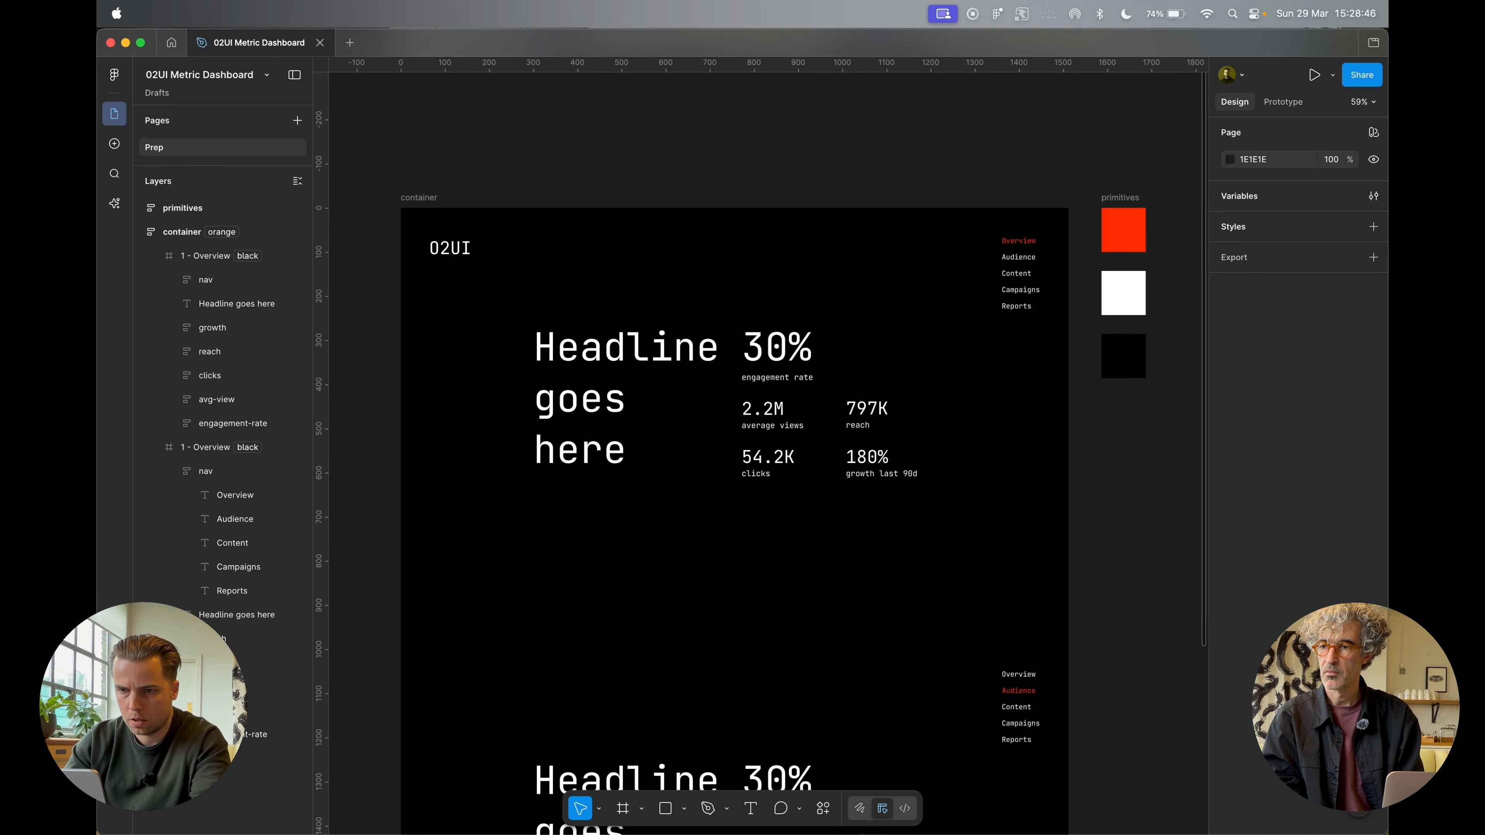
{"action": "scroll", "coordinate": [735, 525], "scroll_direction": "down", "scroll_amount": 4}
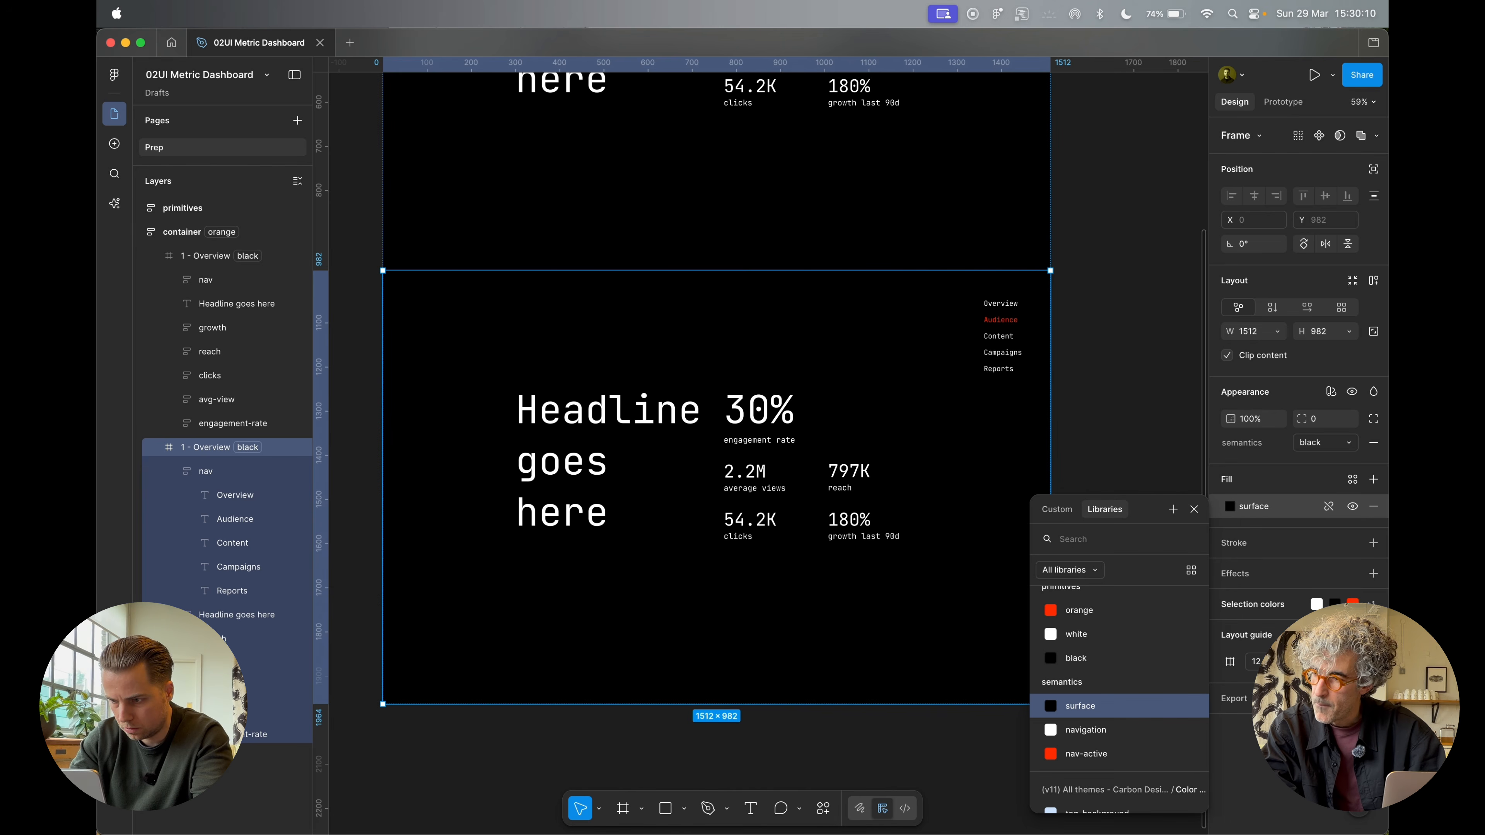
{"action": "left_click", "coordinate": [1286, 505]}
{"action": "left_click", "coordinate": [1325, 441]}
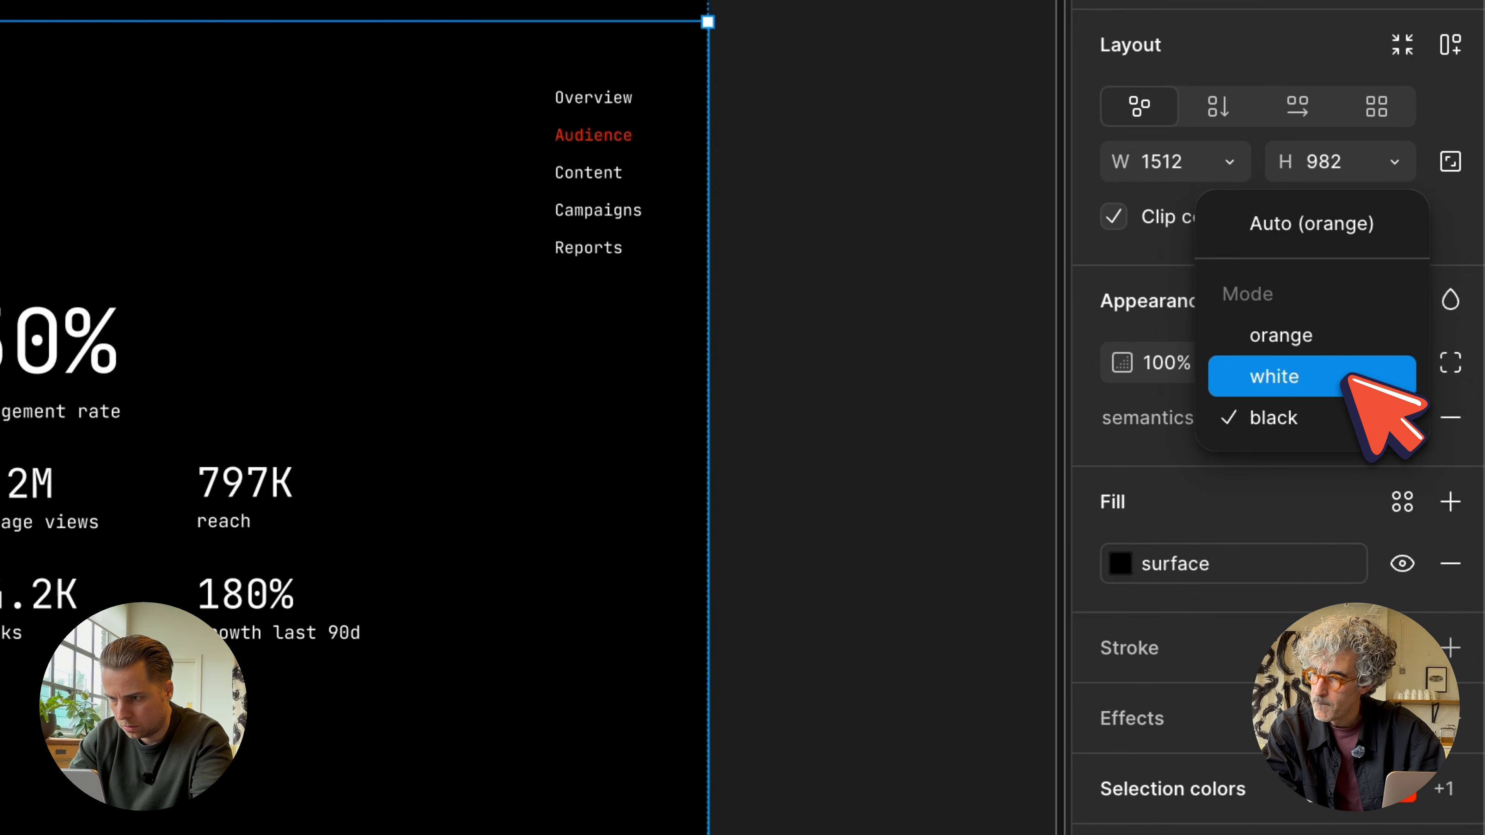
{"action": "left_click", "coordinate": [1368, 338]}
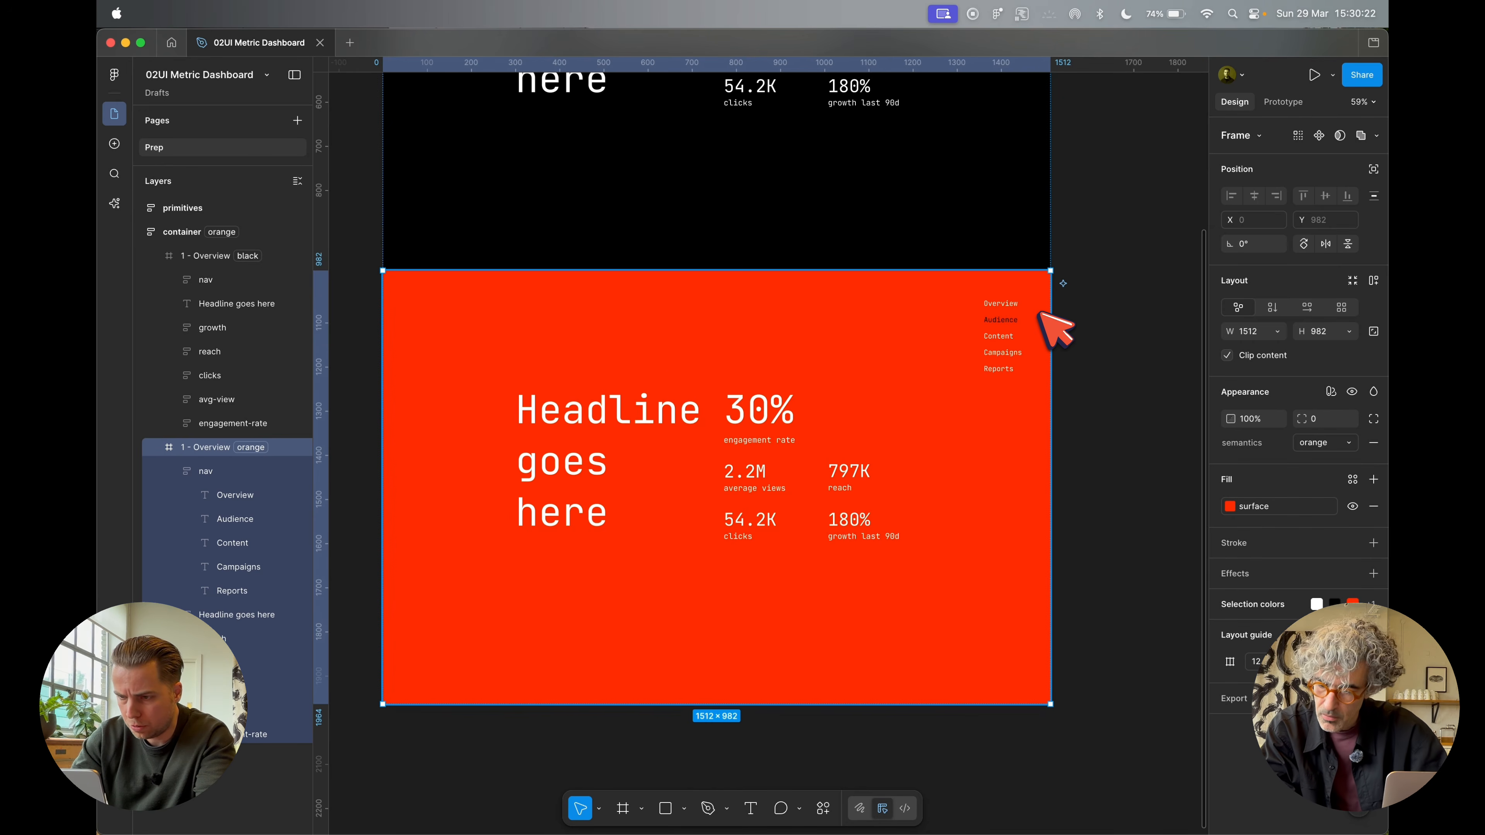
Add the text "Get in touch" below the metrics in the black Overview frame and wrap it in auto layout
{"action": "scroll", "coordinate": [935, 362], "scroll_direction": "up", "scroll_amount": 5}
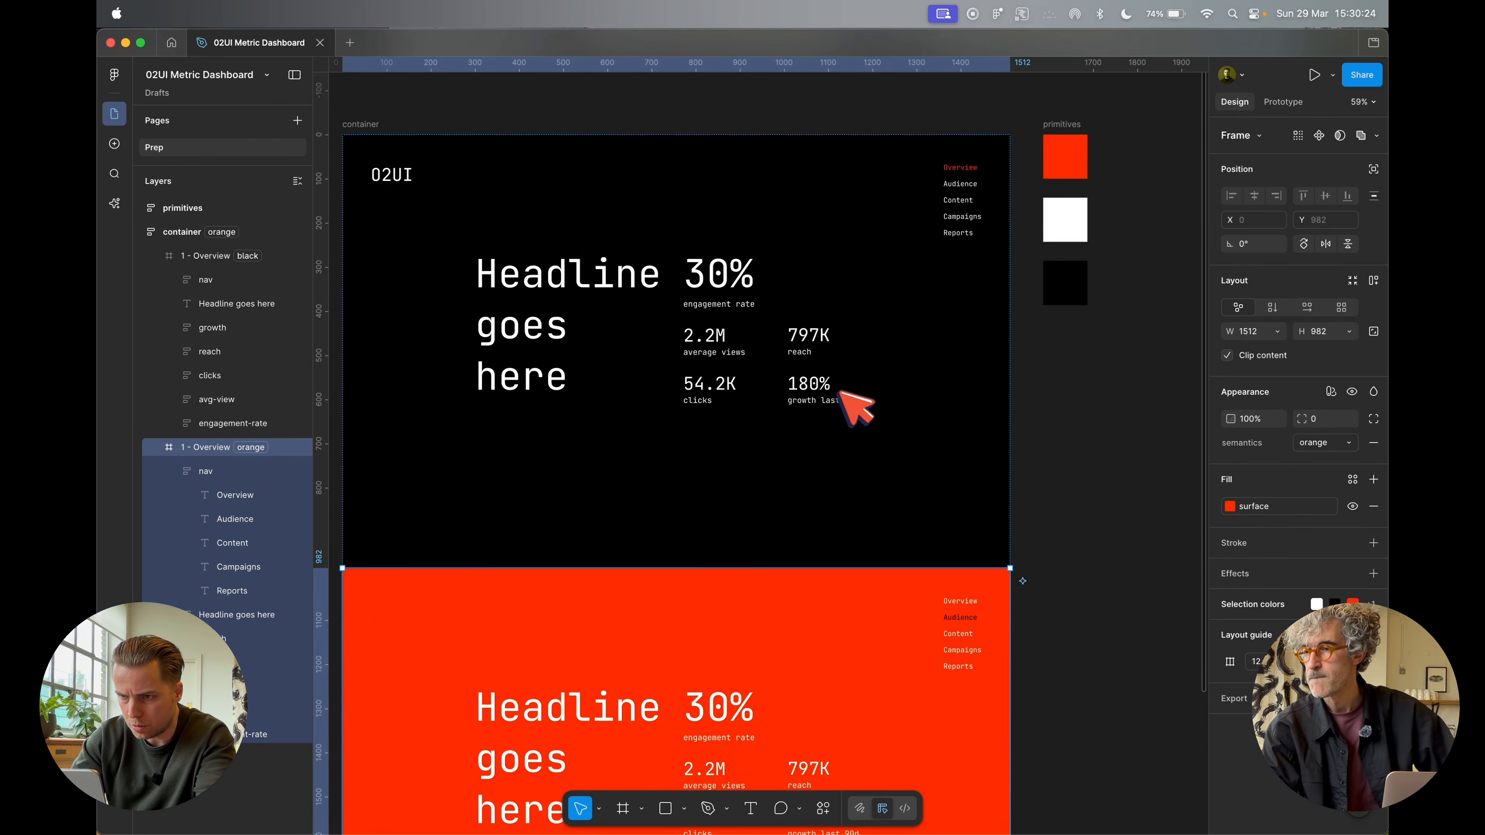
{"action": "scroll", "coordinate": [842, 398], "scroll_direction": "down", "scroll_amount": 2}
{"action": "scroll", "coordinate": [853, 409], "scroll_direction": "up", "scroll_amount": 2}
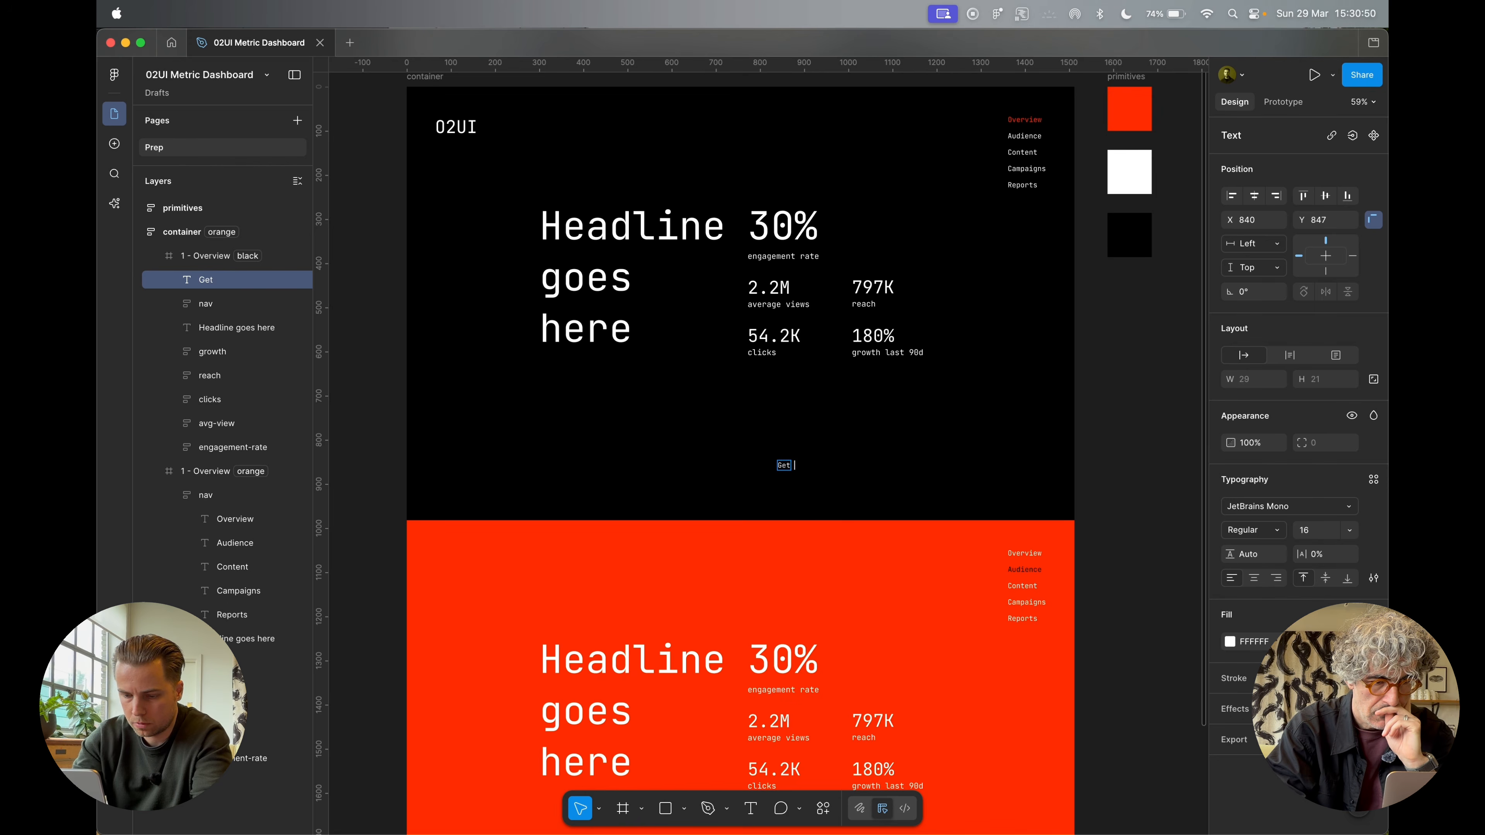
{"action": "key", "text": "Escape"}
{"action": "key", "text": "shift+a"}
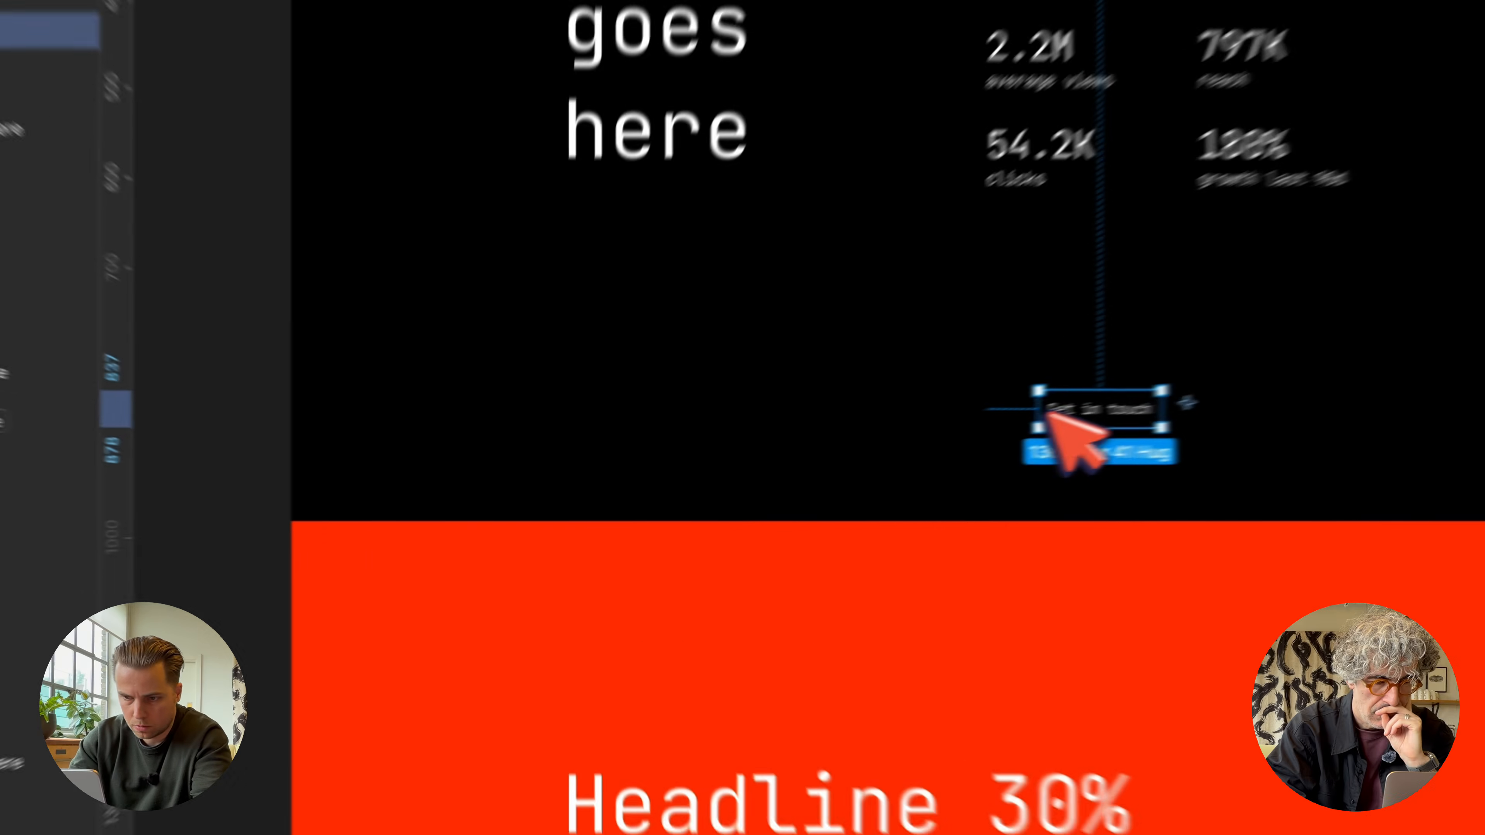
Stretch the "Get in touch" frame to the full 1512 width and set its vertical padding to 16
{"action": "left_click_drag", "start_coordinate": [779, 468], "coordinate": [427, 466]}
{"action": "left_click_drag", "start_coordinate": [1466, 398], "coordinate": [1080, 386]}
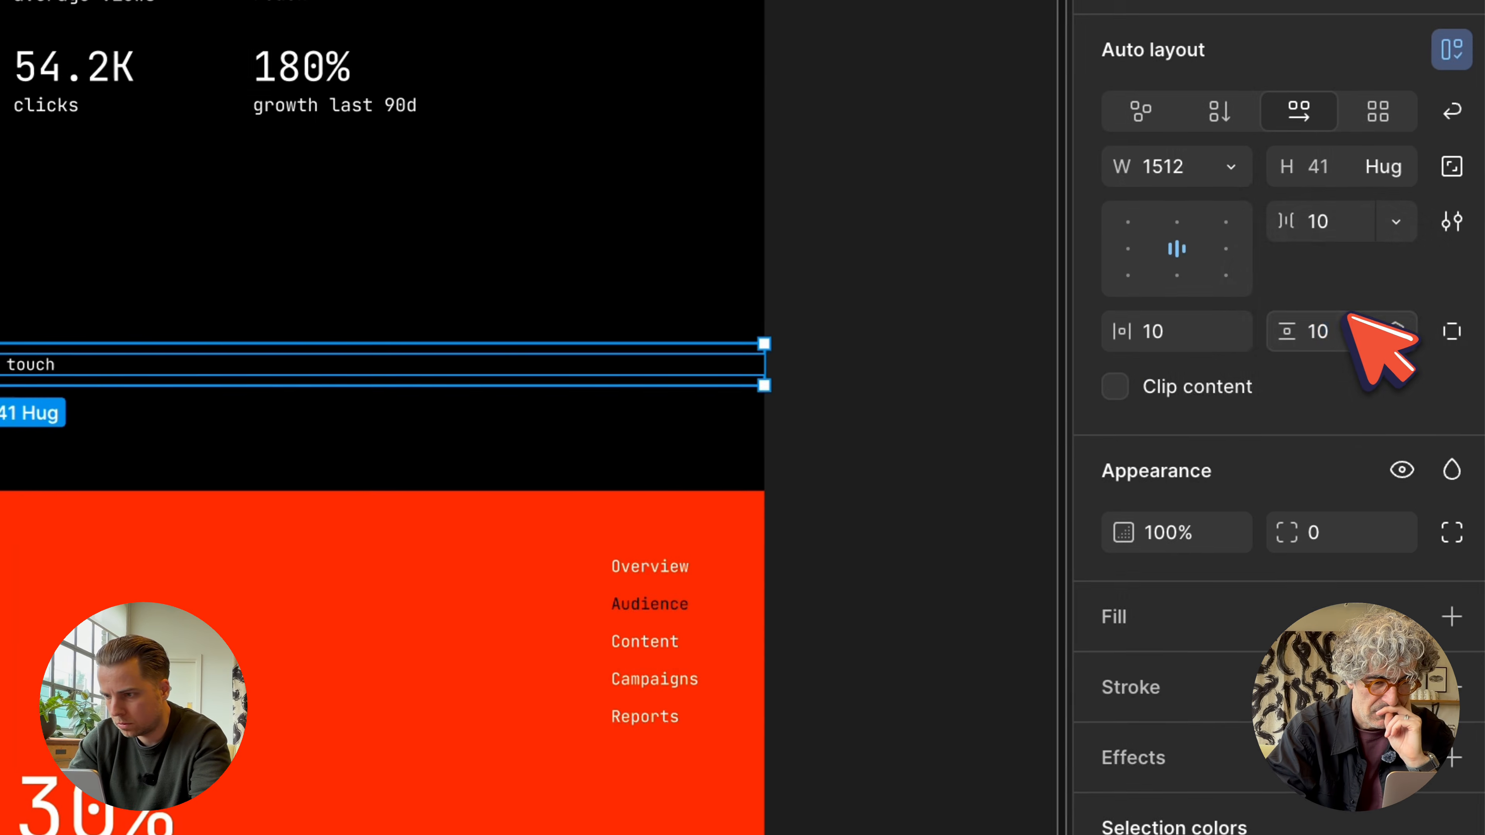
{"action": "left_click", "coordinate": [1345, 320]}
{"action": "type", "text": "16"}
{"action": "key", "text": "Return"}
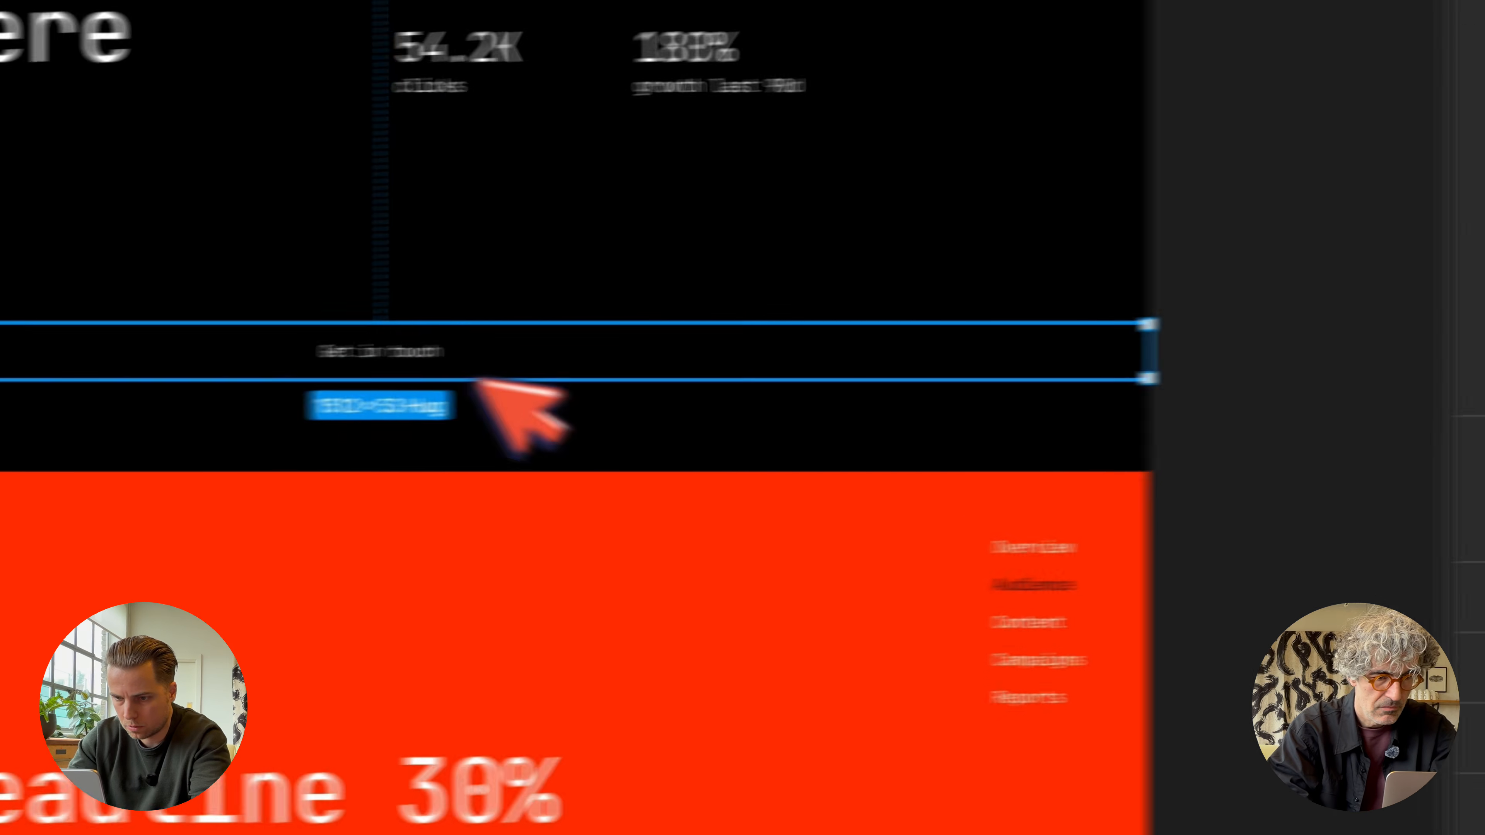
Add an inside stroke to the "Get in touch" frame with left and right weights of 0, keeping top and bottom at 1
{"action": "double_click", "coordinate": [491, 340]}
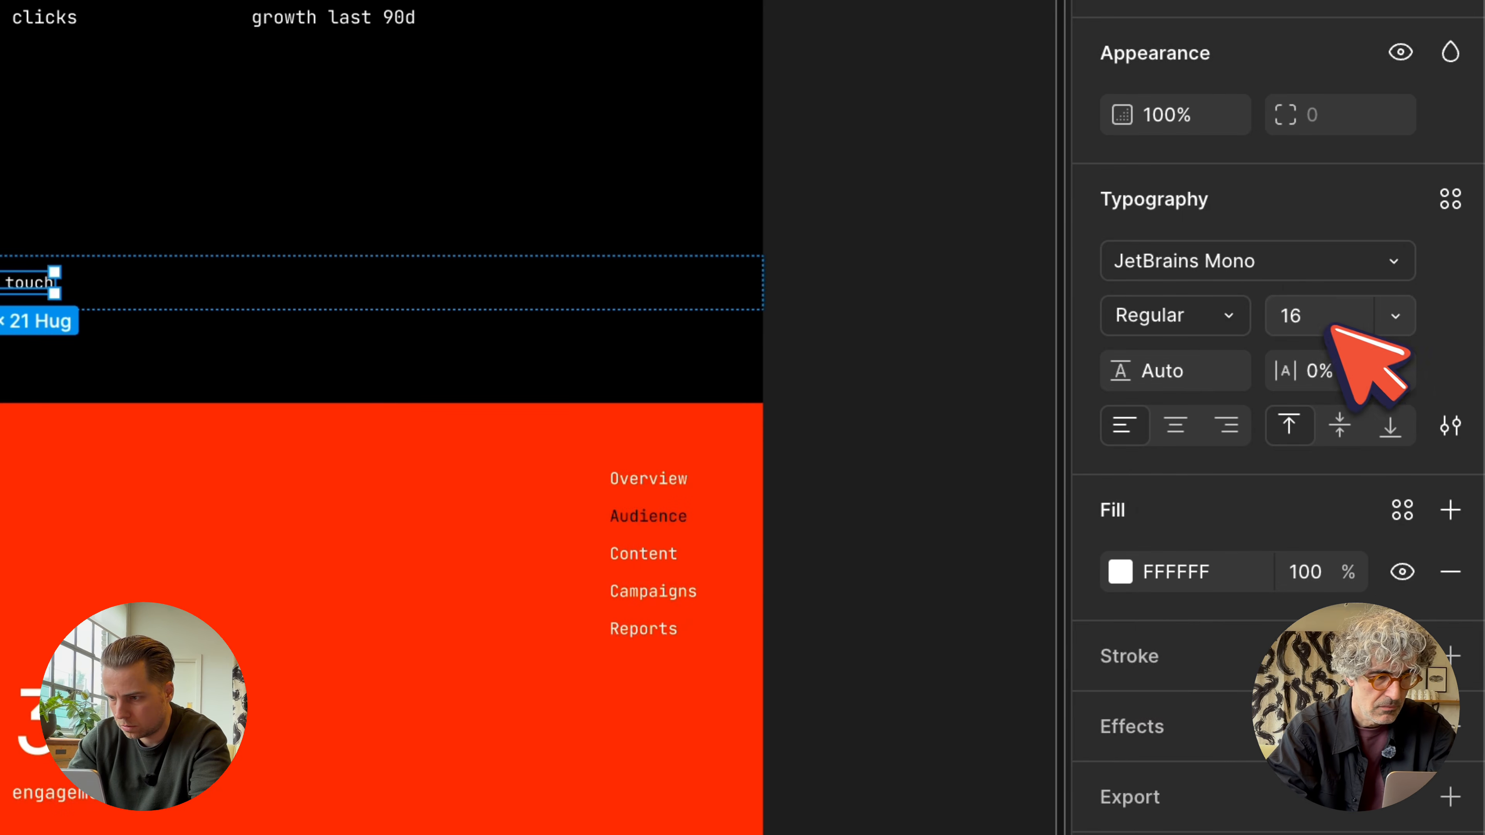
{"action": "left_click", "coordinate": [640, 280]}
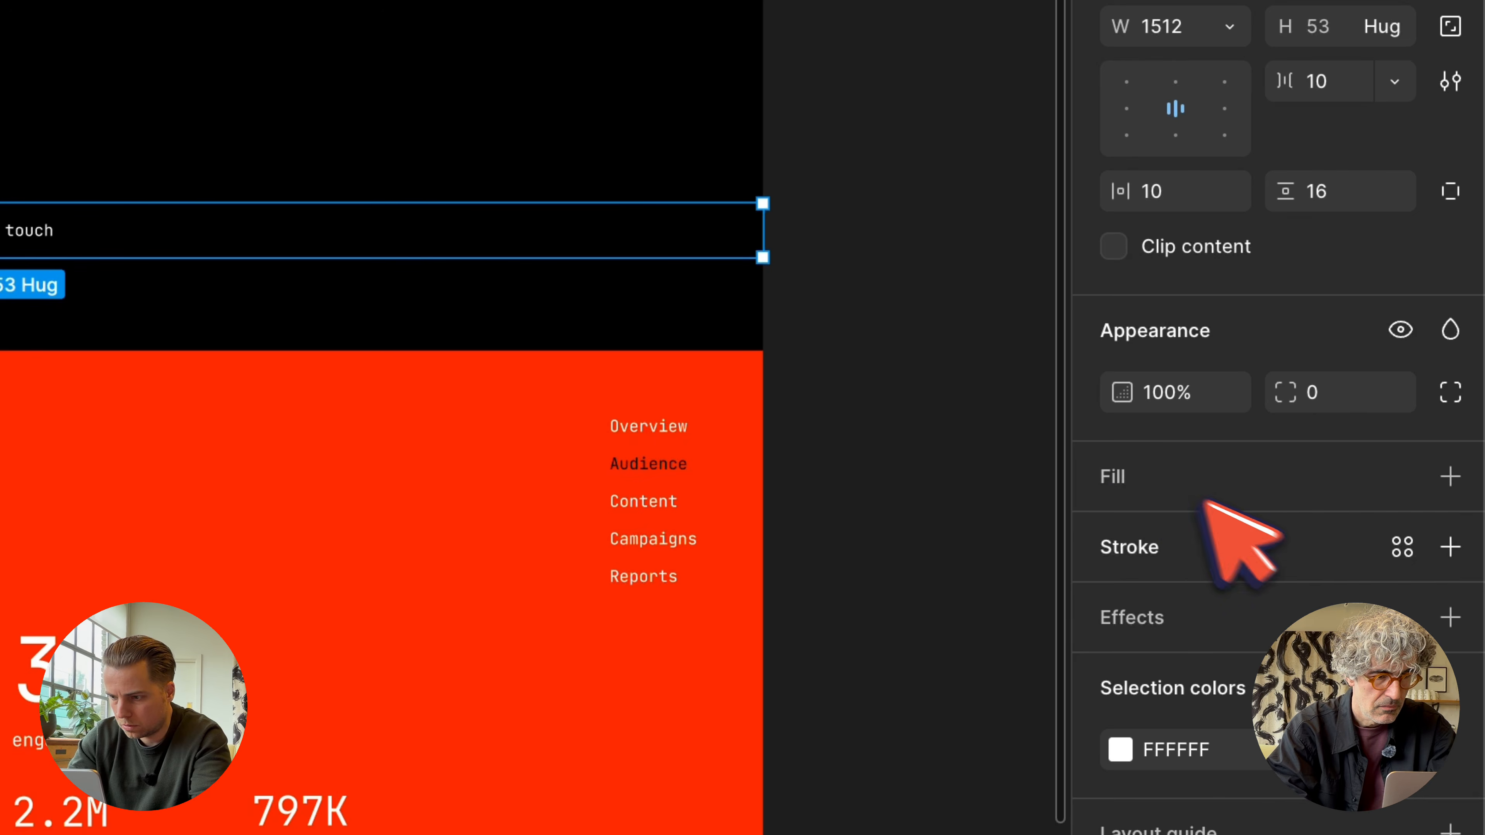
{"action": "left_click", "coordinate": [1450, 547]}
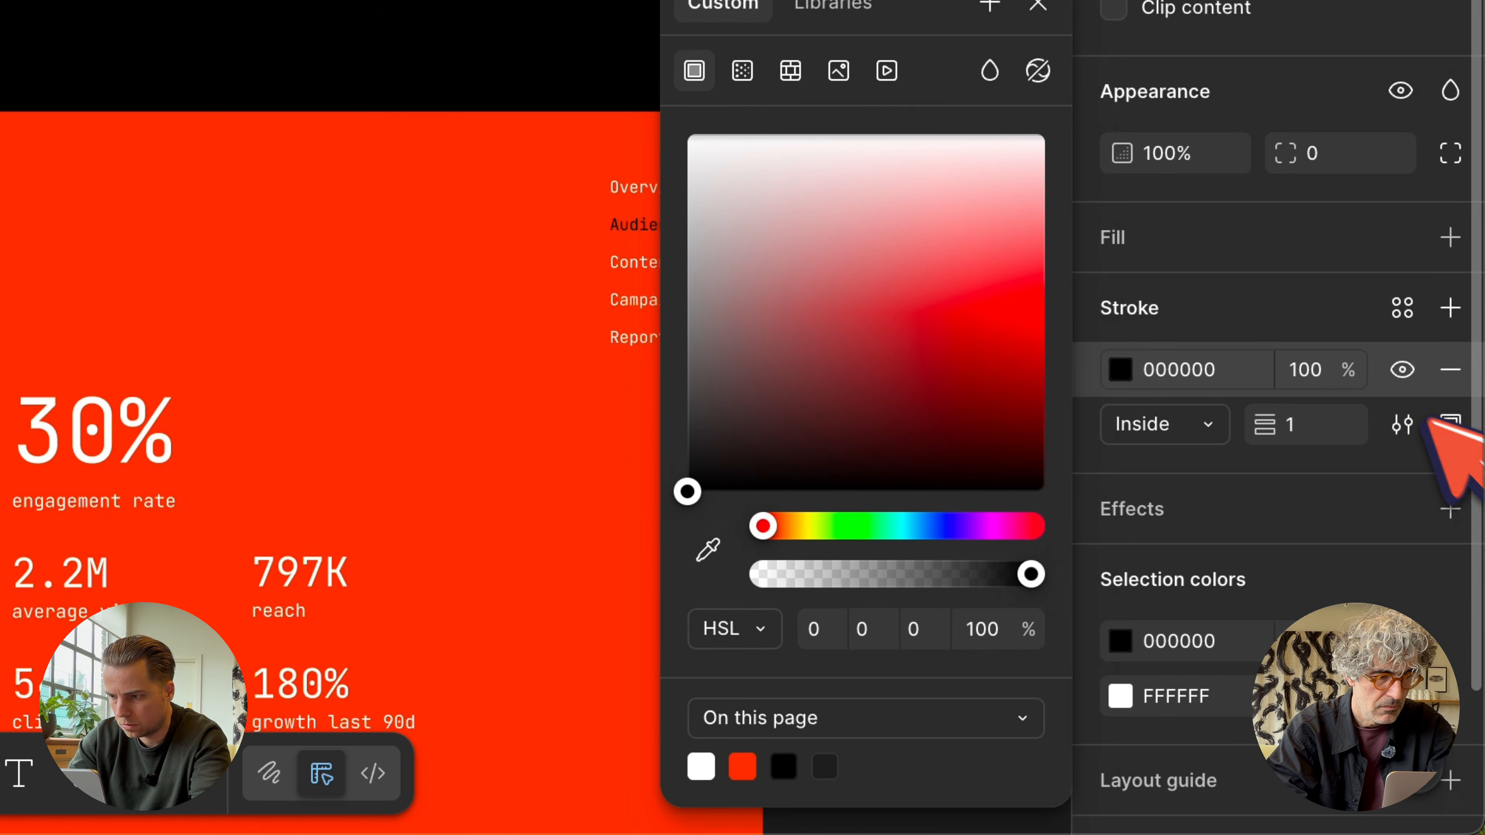
{"action": "left_click", "coordinate": [1449, 424]}
{"action": "left_click", "coordinate": [1460, 712]}
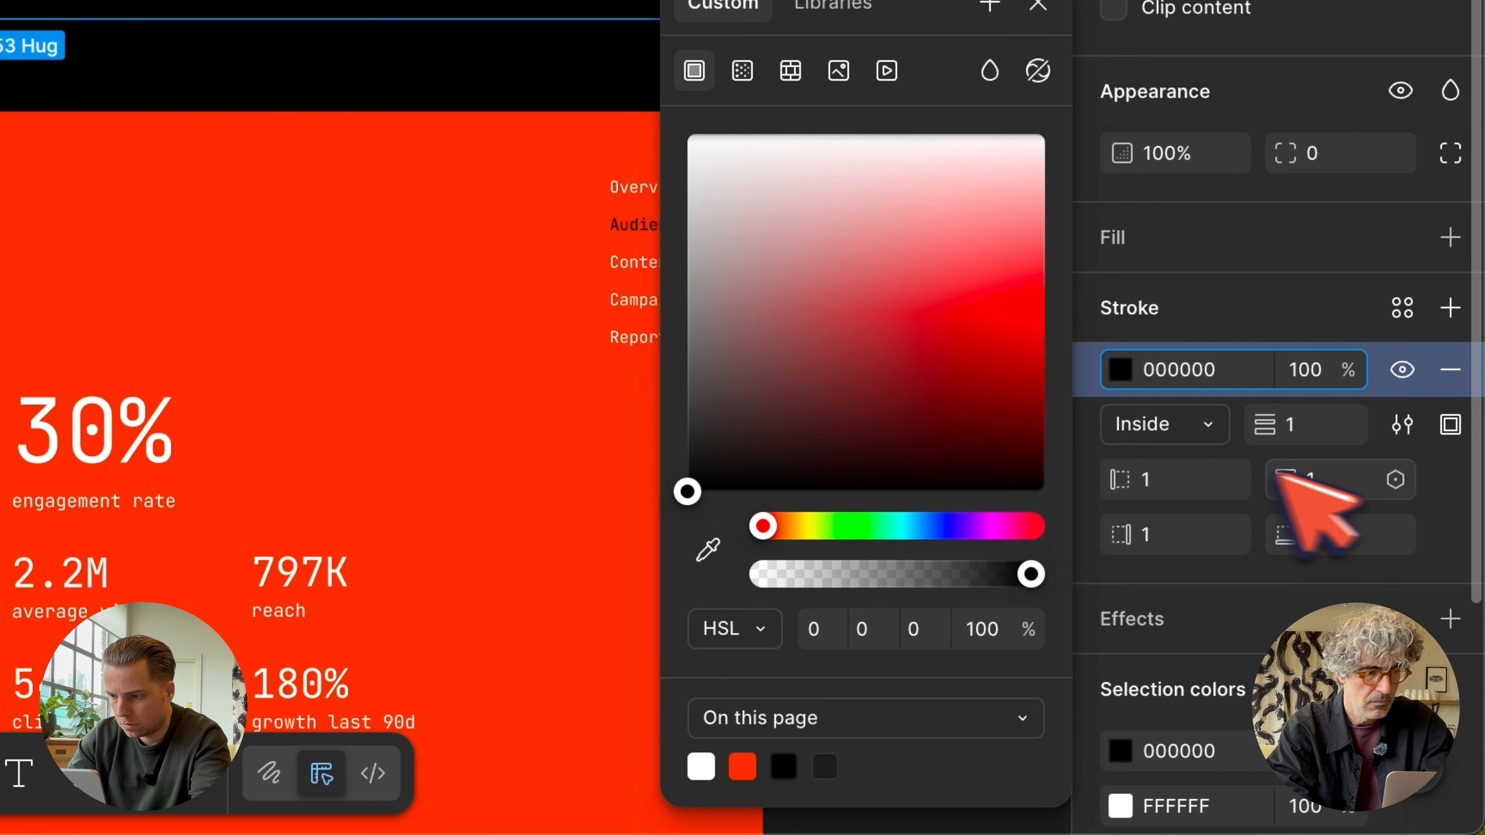
{"action": "left_click", "coordinate": [1196, 471]}
{"action": "left_click", "coordinate": [1175, 526]}
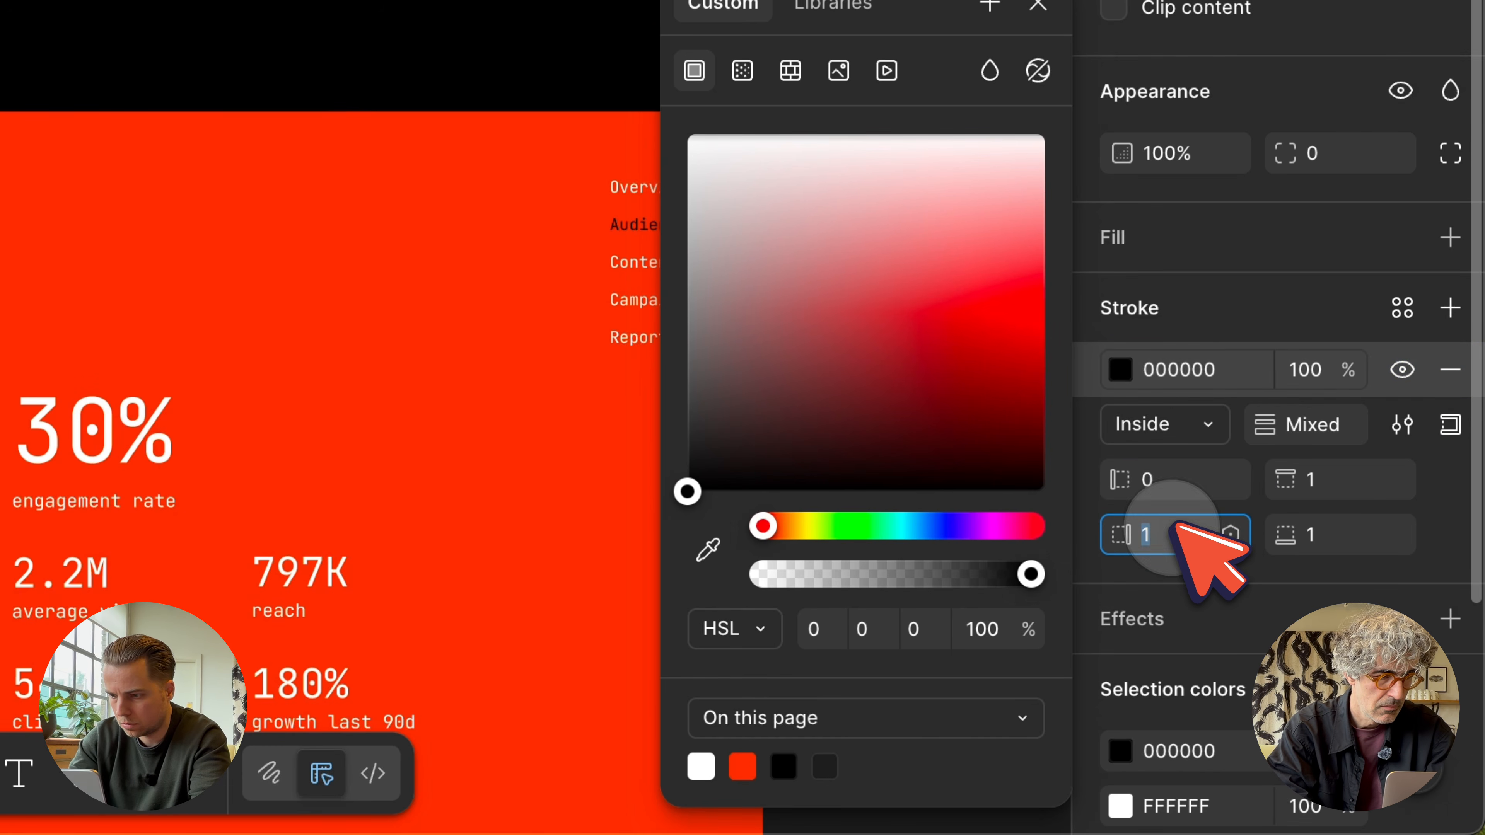
{"action": "type", "text": "0"}
{"action": "key", "text": "Return"}
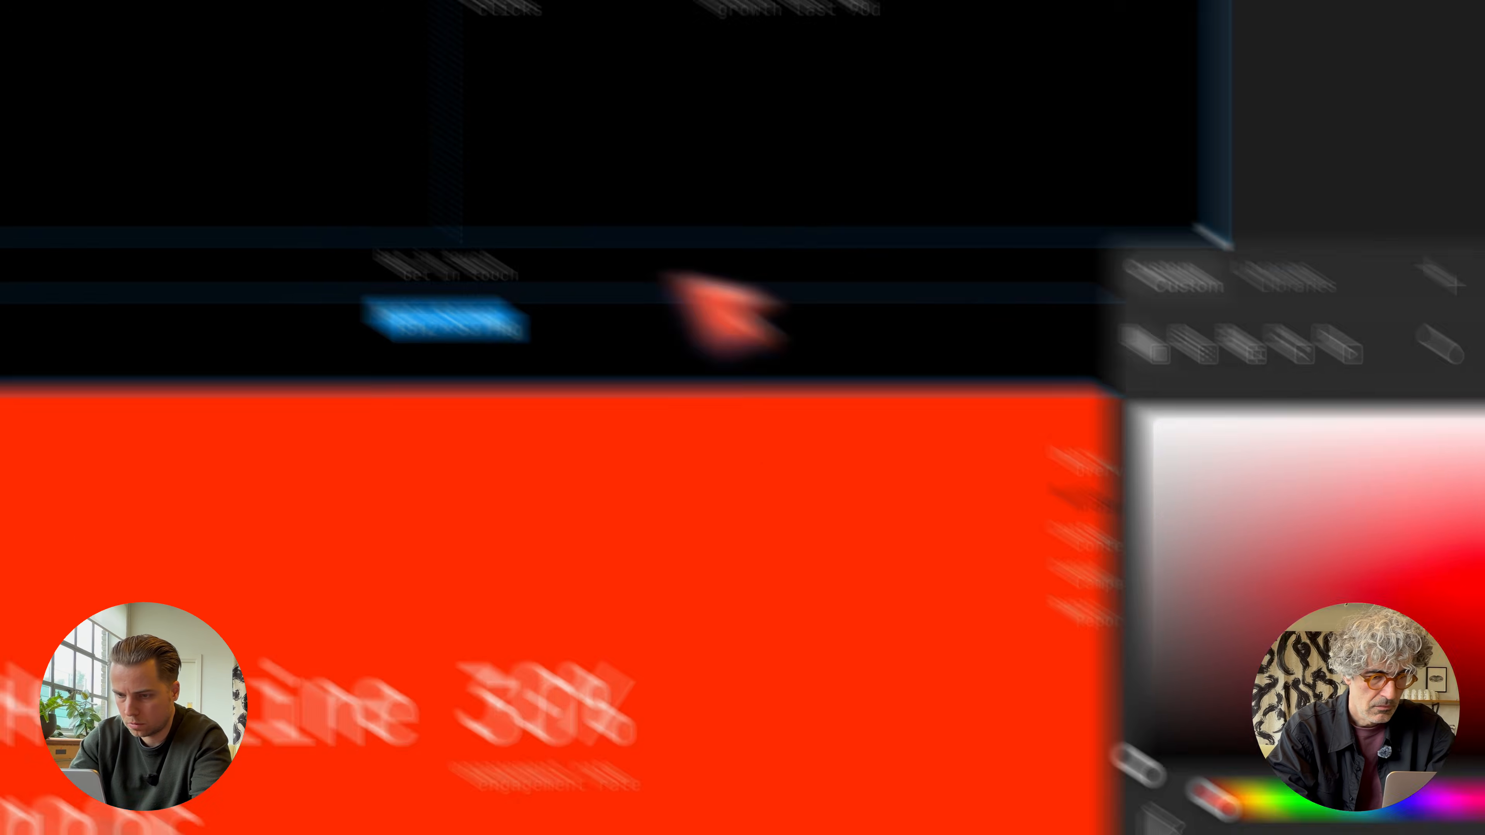
Show the layout guides and narrow the "Get in touch" frame to 912 wide, aligned to the columns at X 300
{"action": "key", "text": "shift+g"}
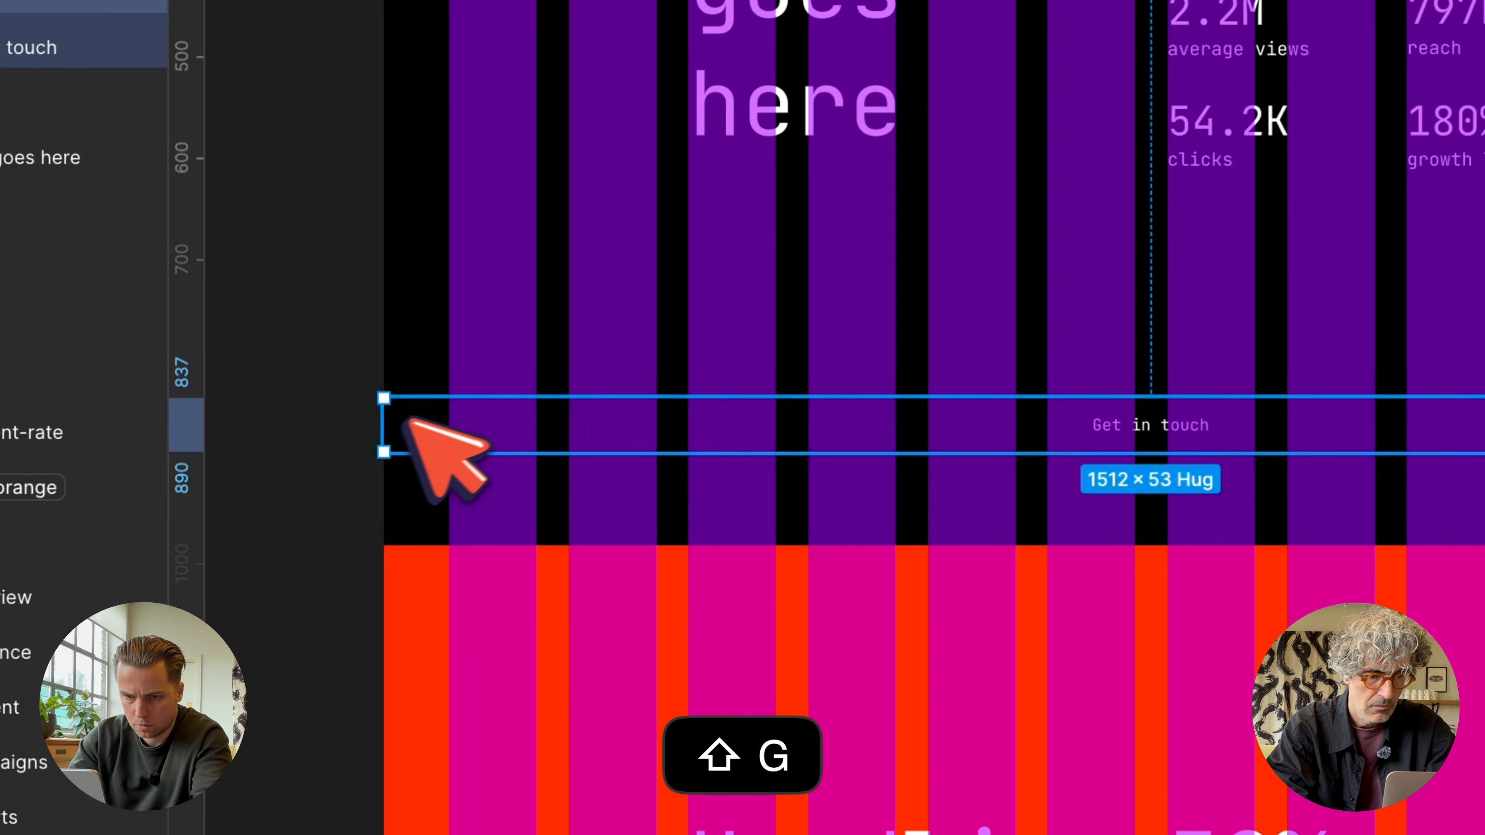
{"action": "left_click_drag", "start_coordinate": [201, 469], "coordinate": [506, 480]}
{"action": "scroll", "coordinate": [690, 439], "scroll_direction": "down", "scroll_amount": 3}
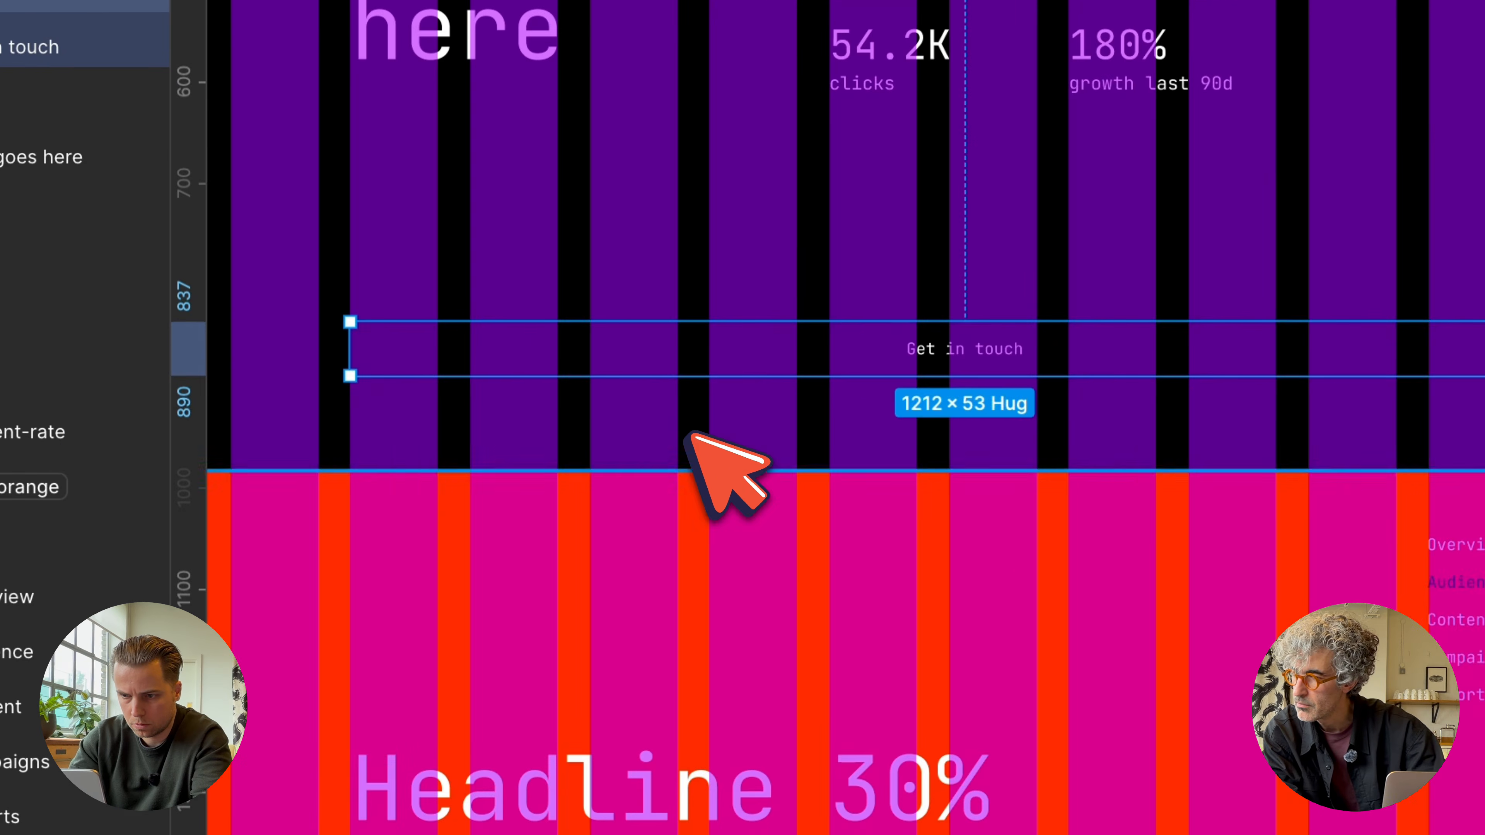
{"action": "left_click_drag", "start_coordinate": [888, 348], "coordinate": [528, 318]}
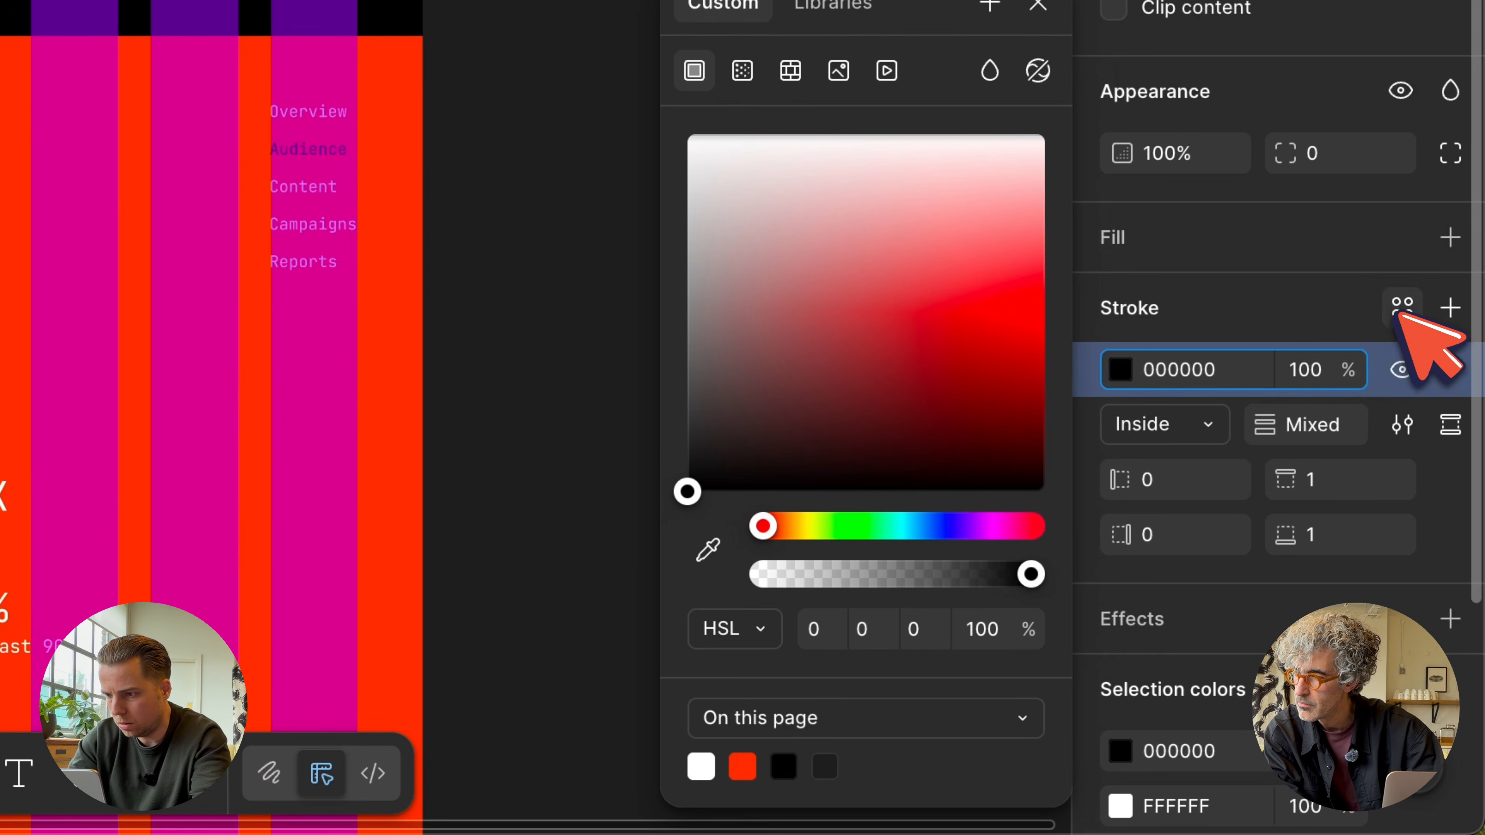
Apply the nav-active variable to the "Get in touch" frame's stroke and text, and hide the layout guides
{"action": "left_click", "coordinate": [1403, 307]}
{"action": "left_click", "coordinate": [858, 710]}
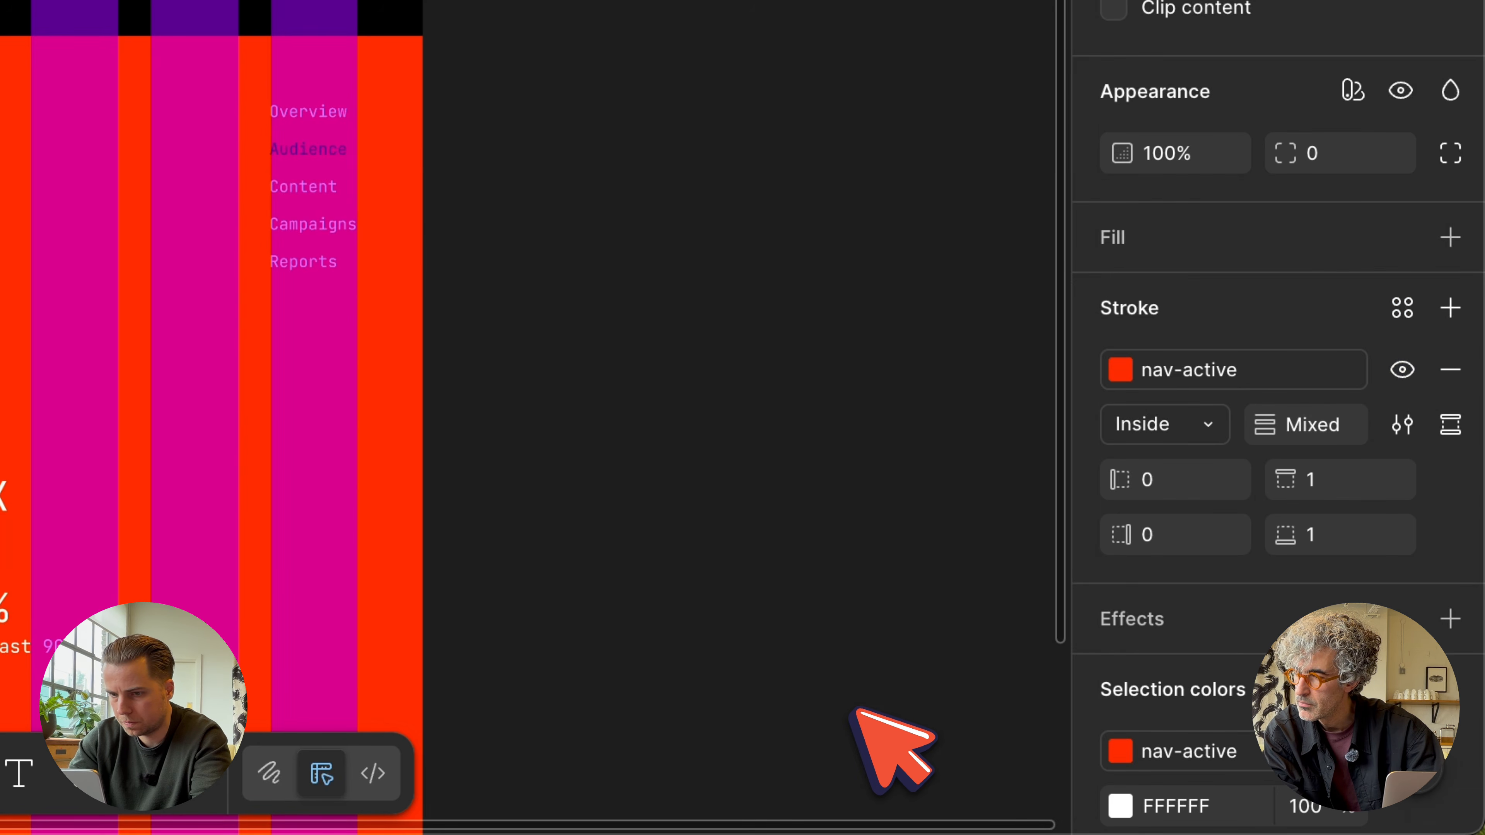
{"action": "scroll", "coordinate": [1227, 590], "scroll_direction": "down", "scroll_amount": 5}
{"action": "left_click", "coordinate": [1401, 556]}
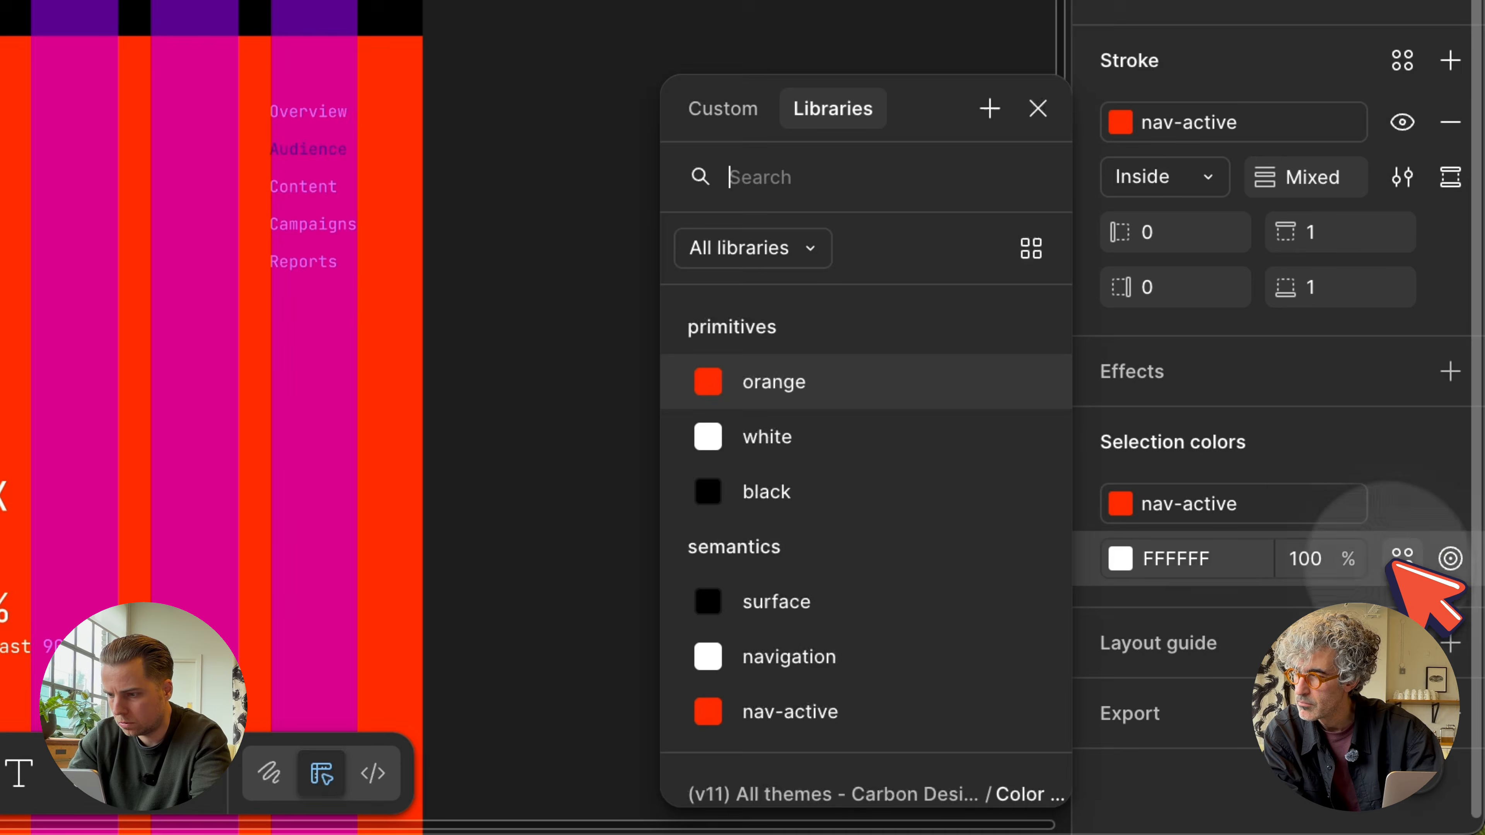
{"action": "left_click", "coordinate": [871, 711]}
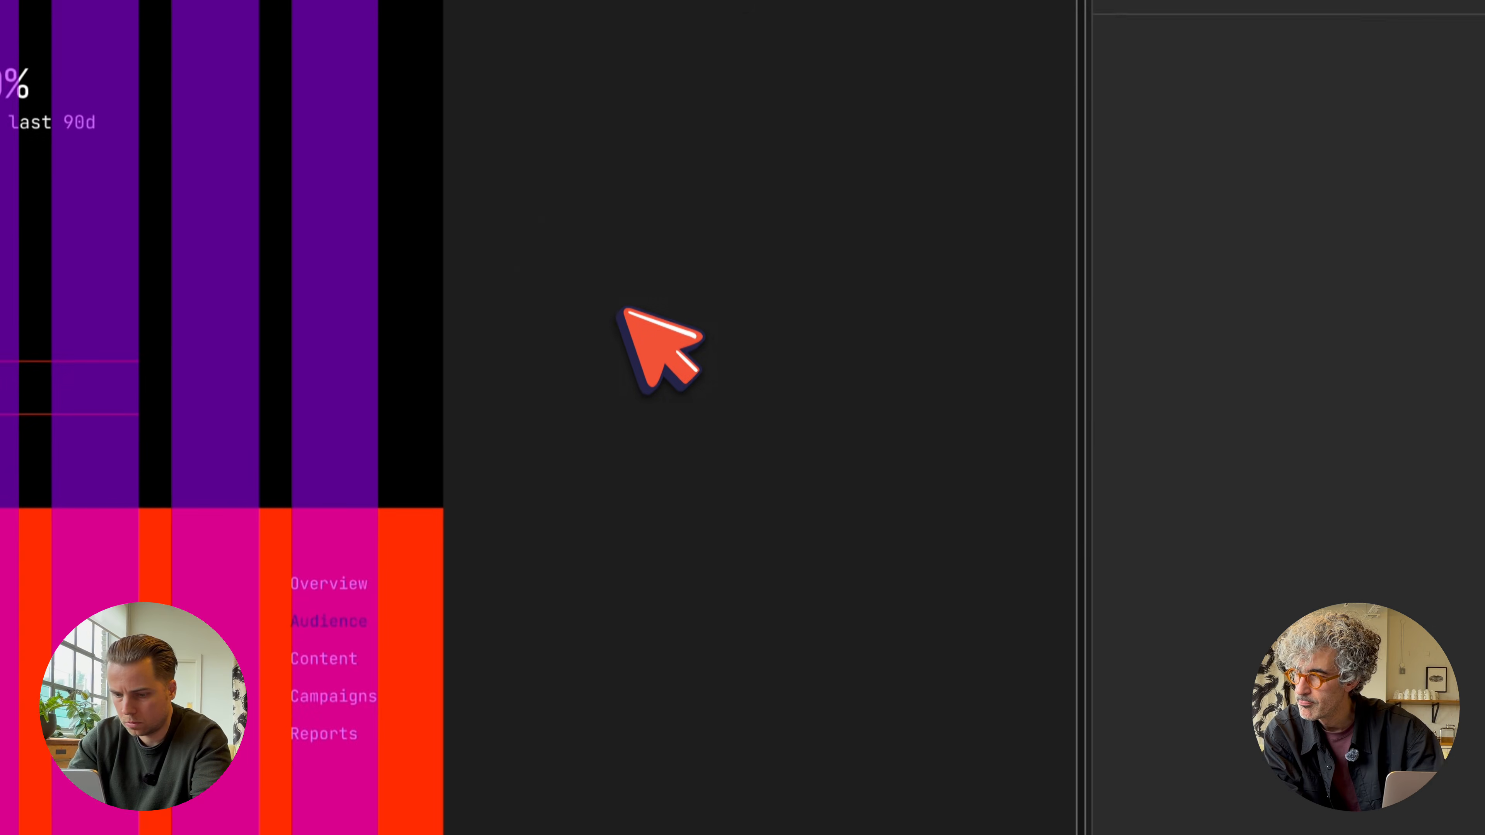
{"action": "key", "text": "shift+g"}
Align the "Get in touch" frame to the bottom of the black section, then raise it to Y 865
{"action": "scroll", "coordinate": [629, 331], "scroll_direction": "left", "scroll_amount": 5}
{"action": "scroll", "coordinate": [526, 439], "scroll_direction": "up", "scroll_amount": 3}
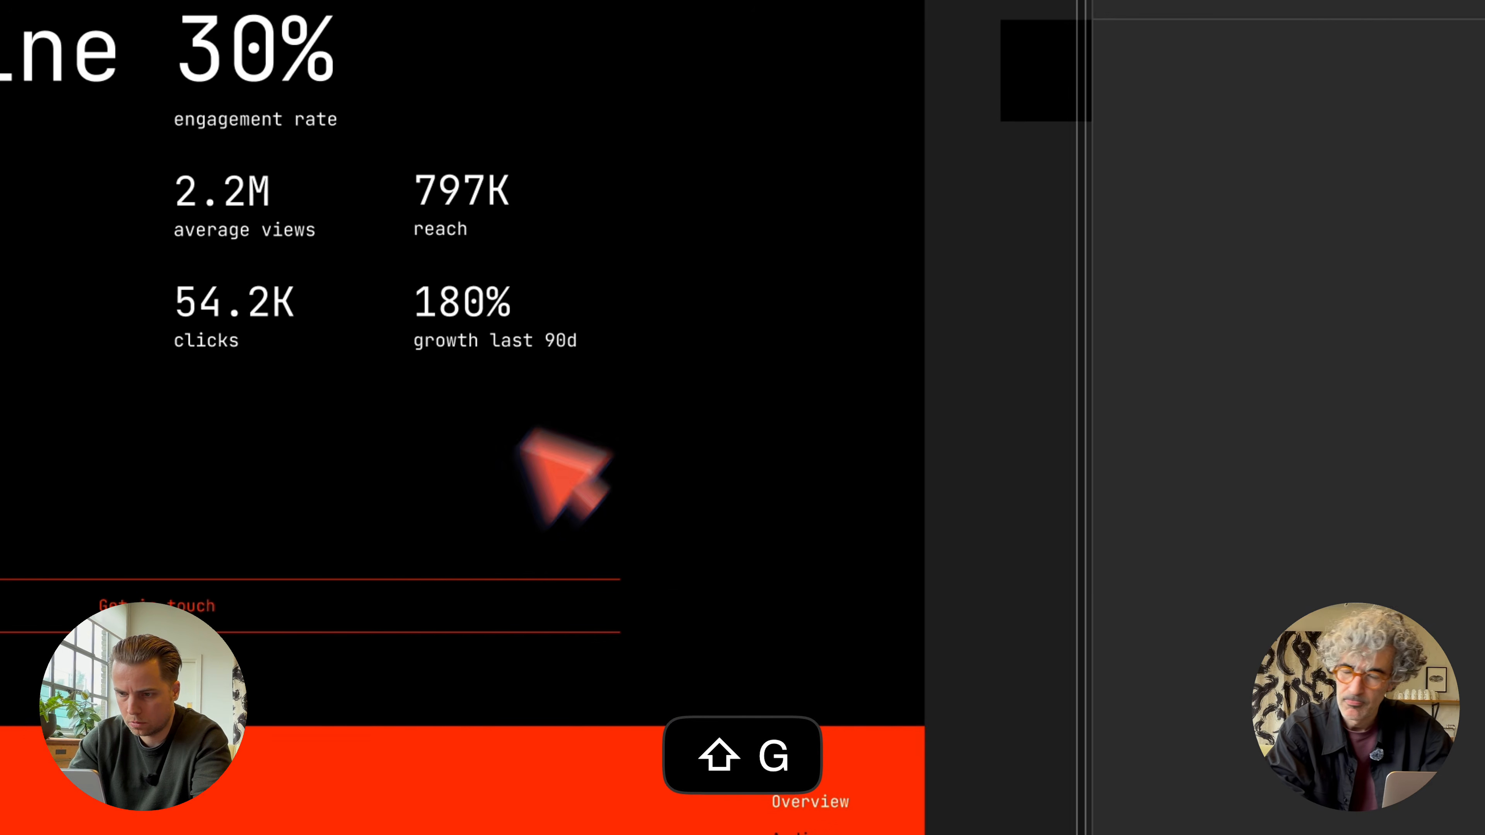
{"action": "left_click", "coordinate": [407, 593]}
{"action": "left_click", "coordinate": [406, 591]}
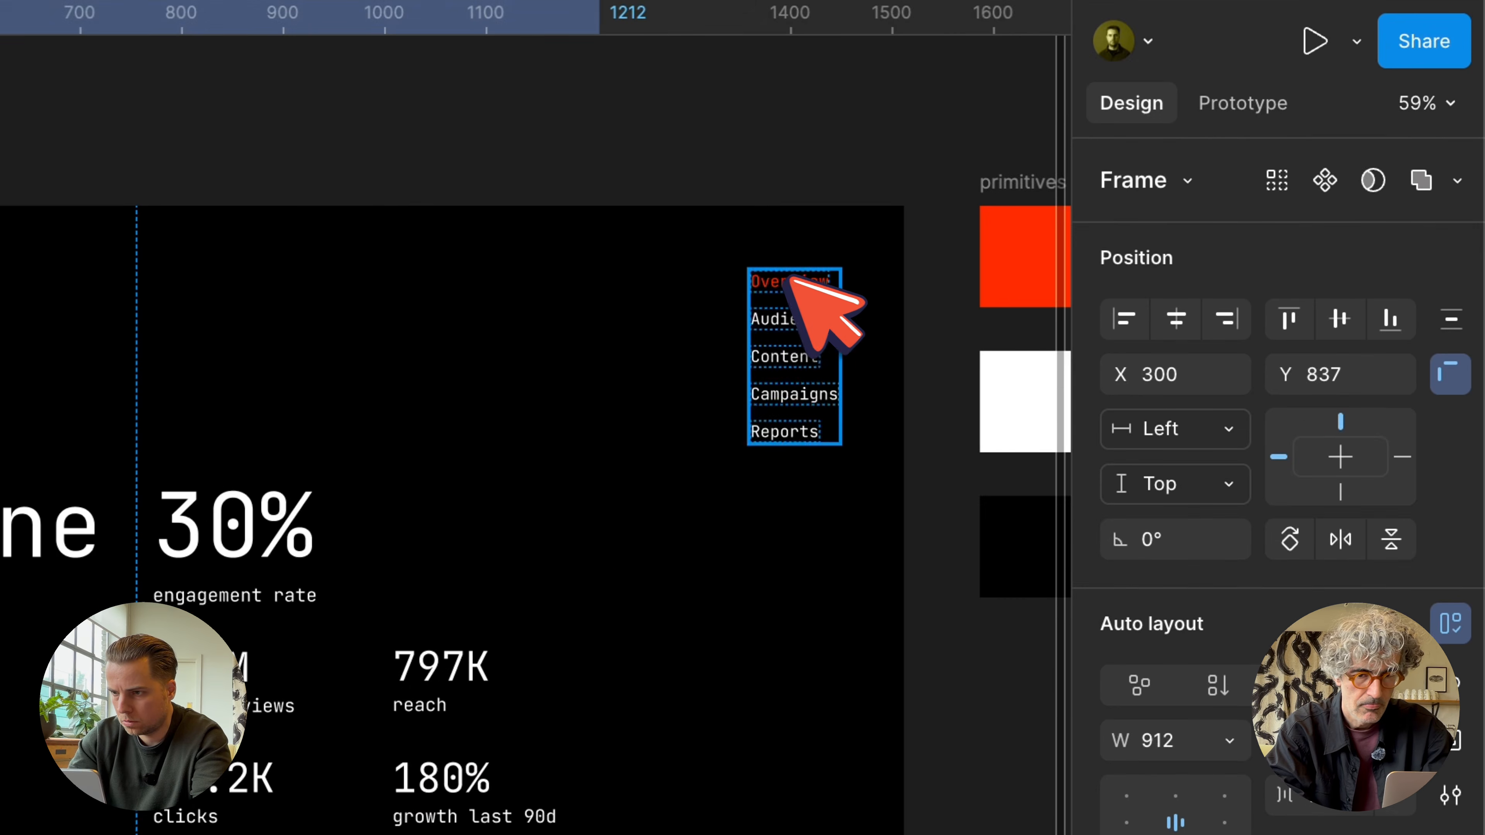
{"action": "left_click", "coordinate": [786, 292]}
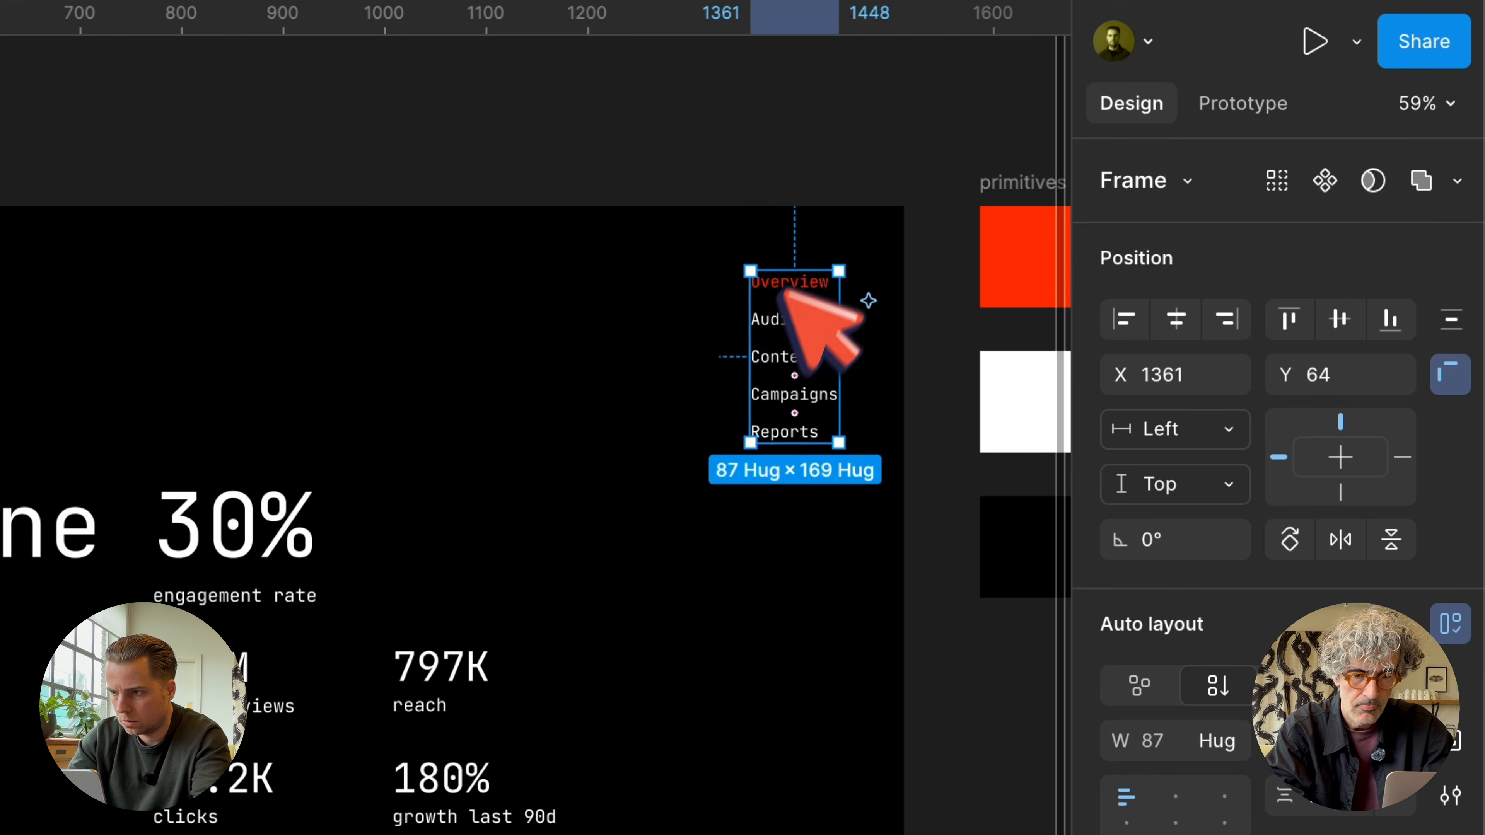
{"action": "left_click", "coordinate": [388, 621]}
{"action": "left_click", "coordinate": [1390, 319]}
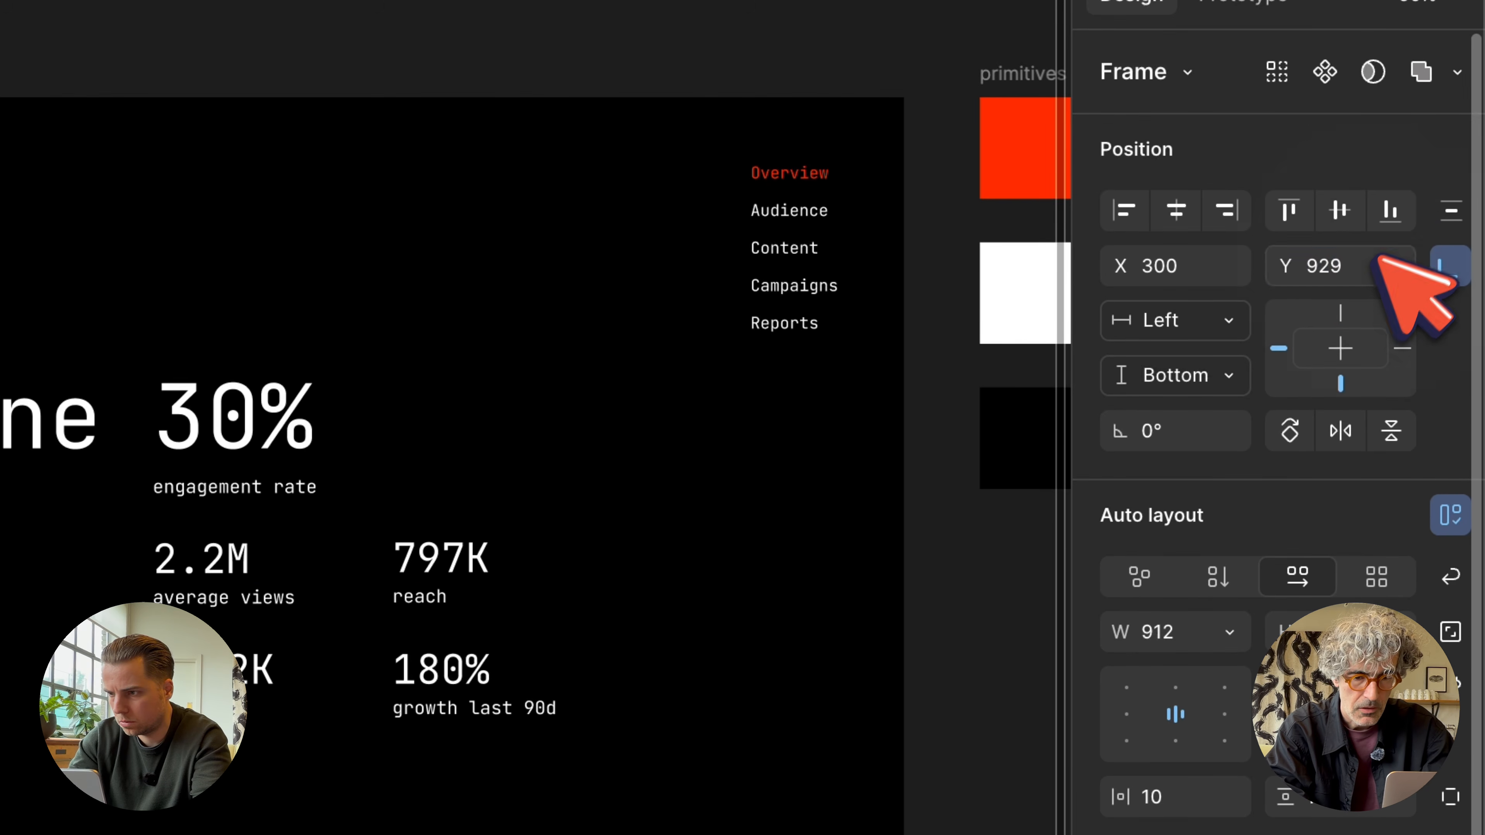
{"action": "left_click", "coordinate": [1372, 264]}
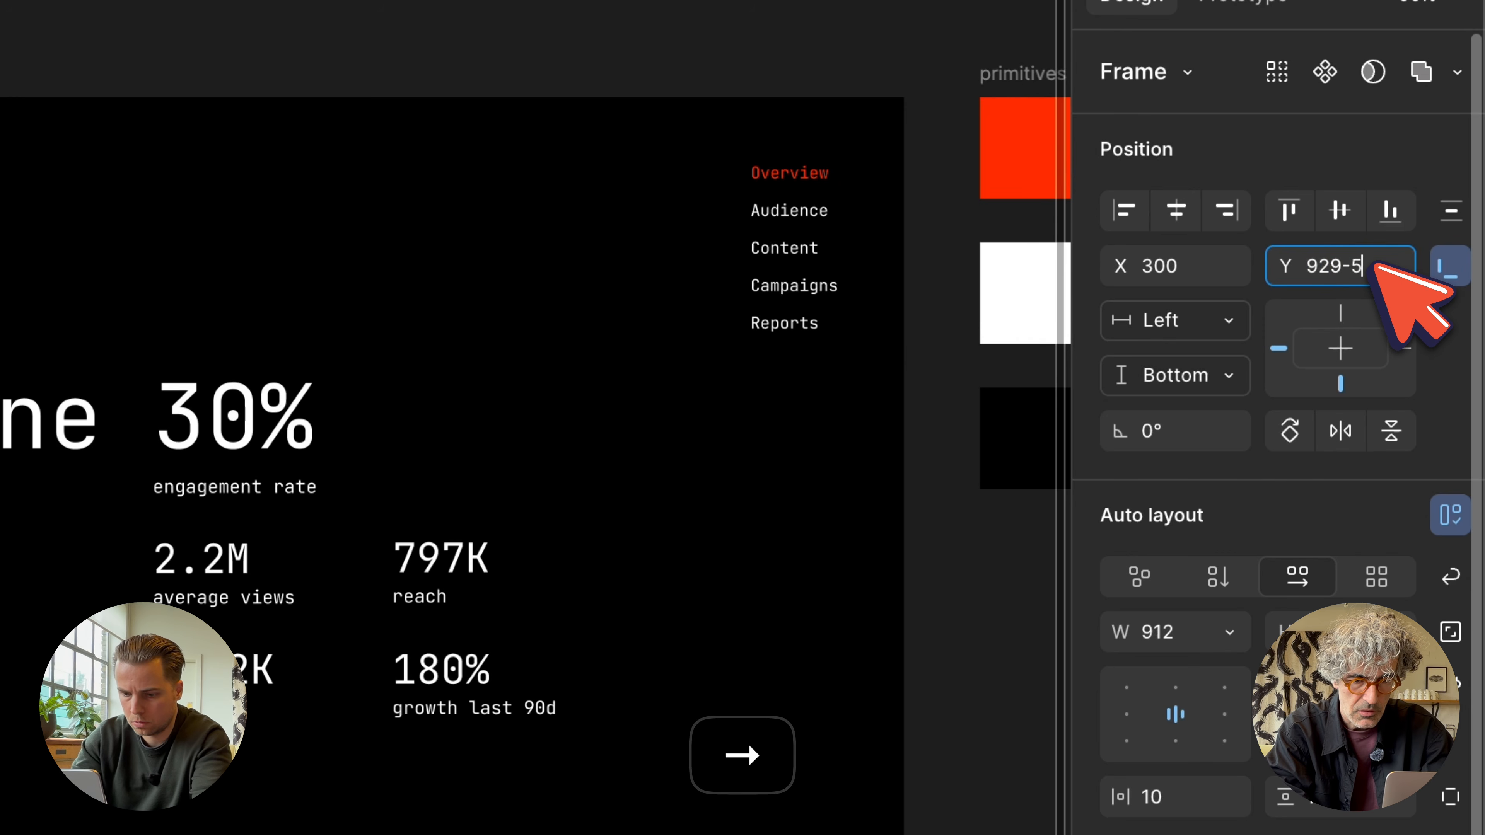
{"action": "scroll", "coordinate": [807, 585], "scroll_direction": "down", "scroll_amount": 3}
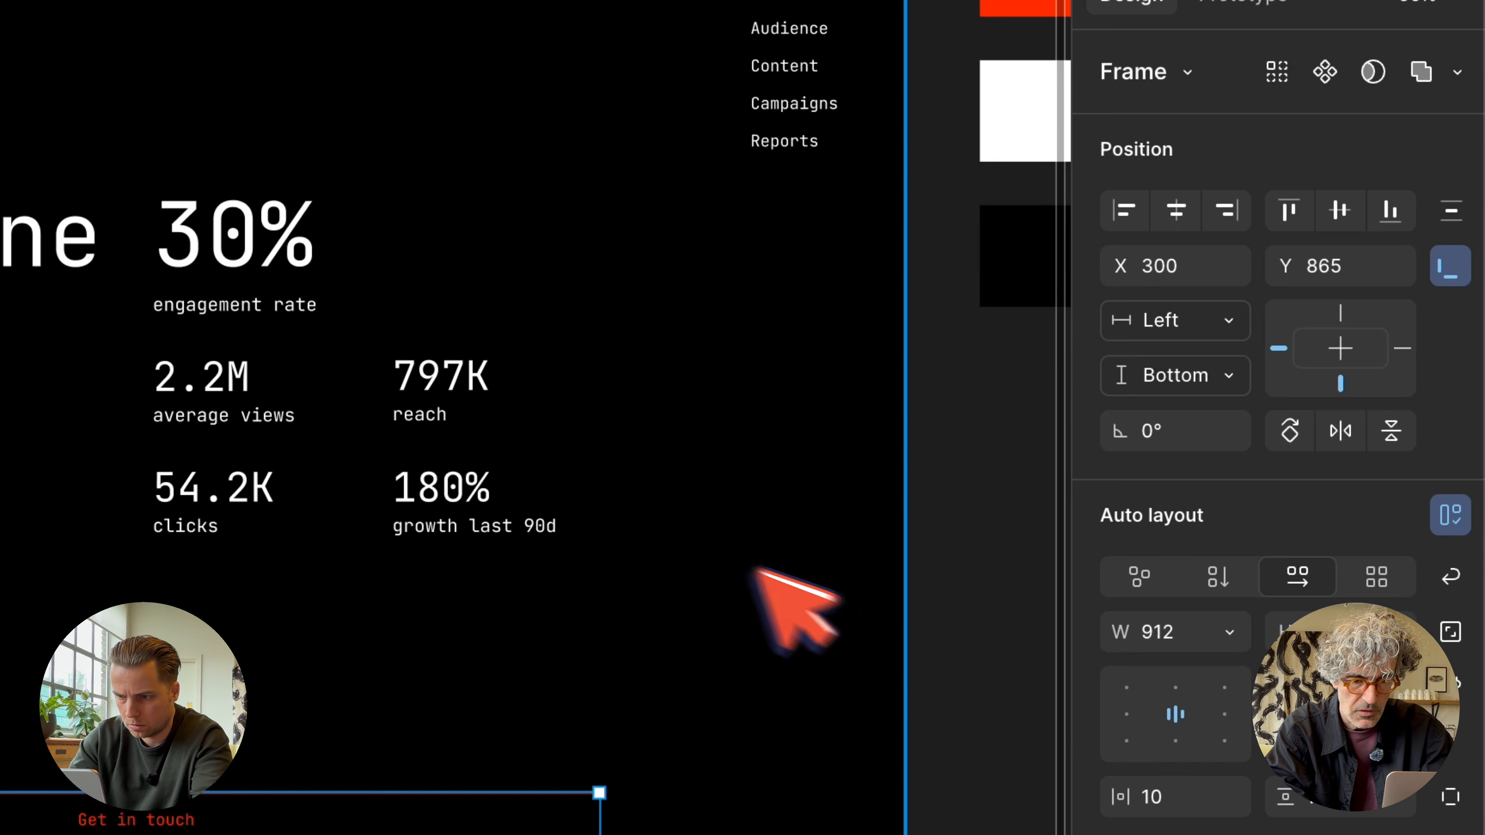
{"action": "left_click", "coordinate": [1011, 687]}
Copy the "Get in touch" frame from the black section and paste it into the orange section below
{"action": "scroll", "coordinate": [1012, 684], "scroll_direction": "down", "scroll_amount": 5}
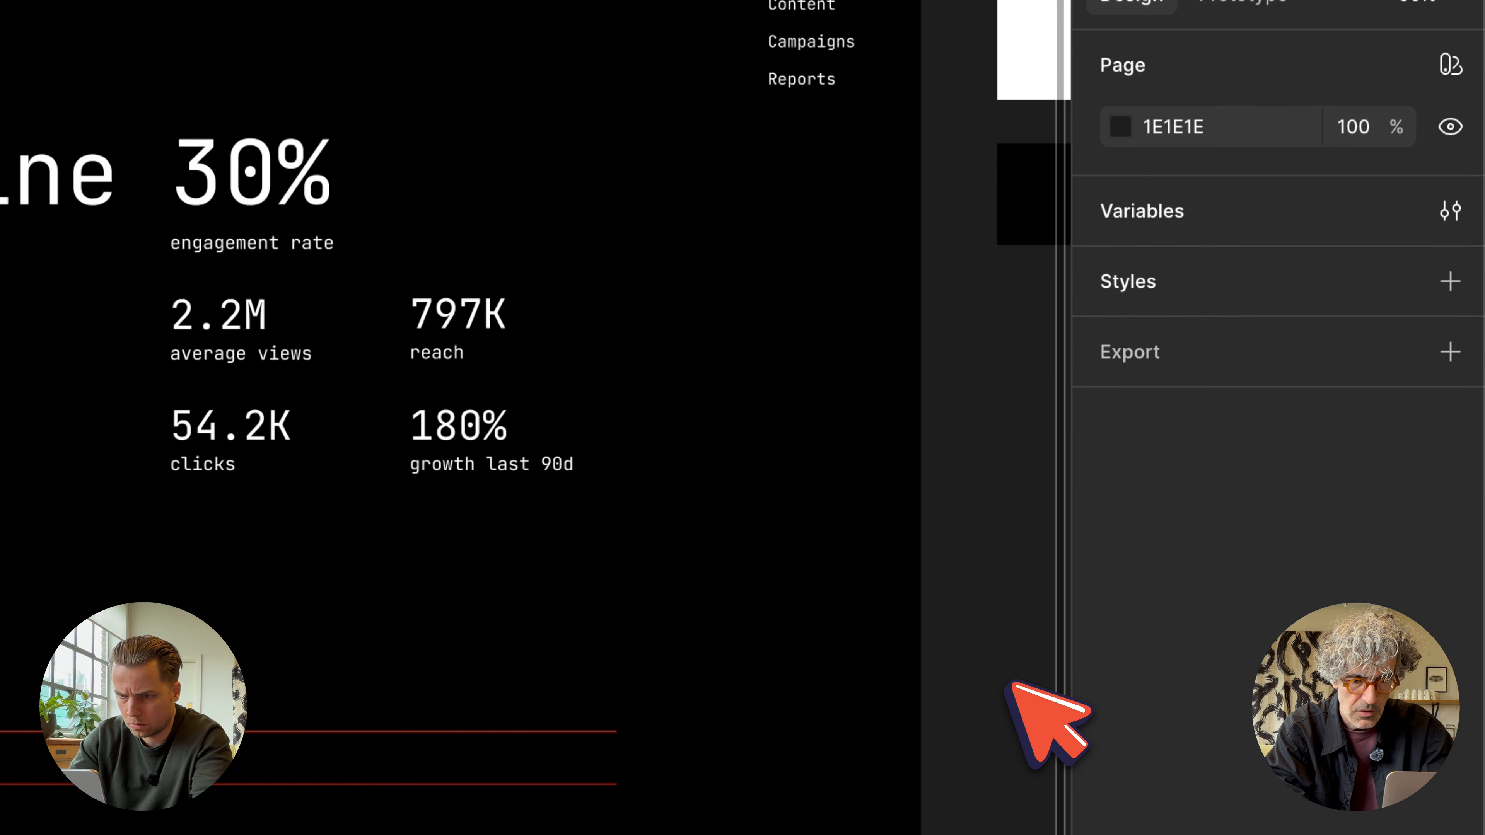
{"action": "double_click", "coordinate": [436, 484]}
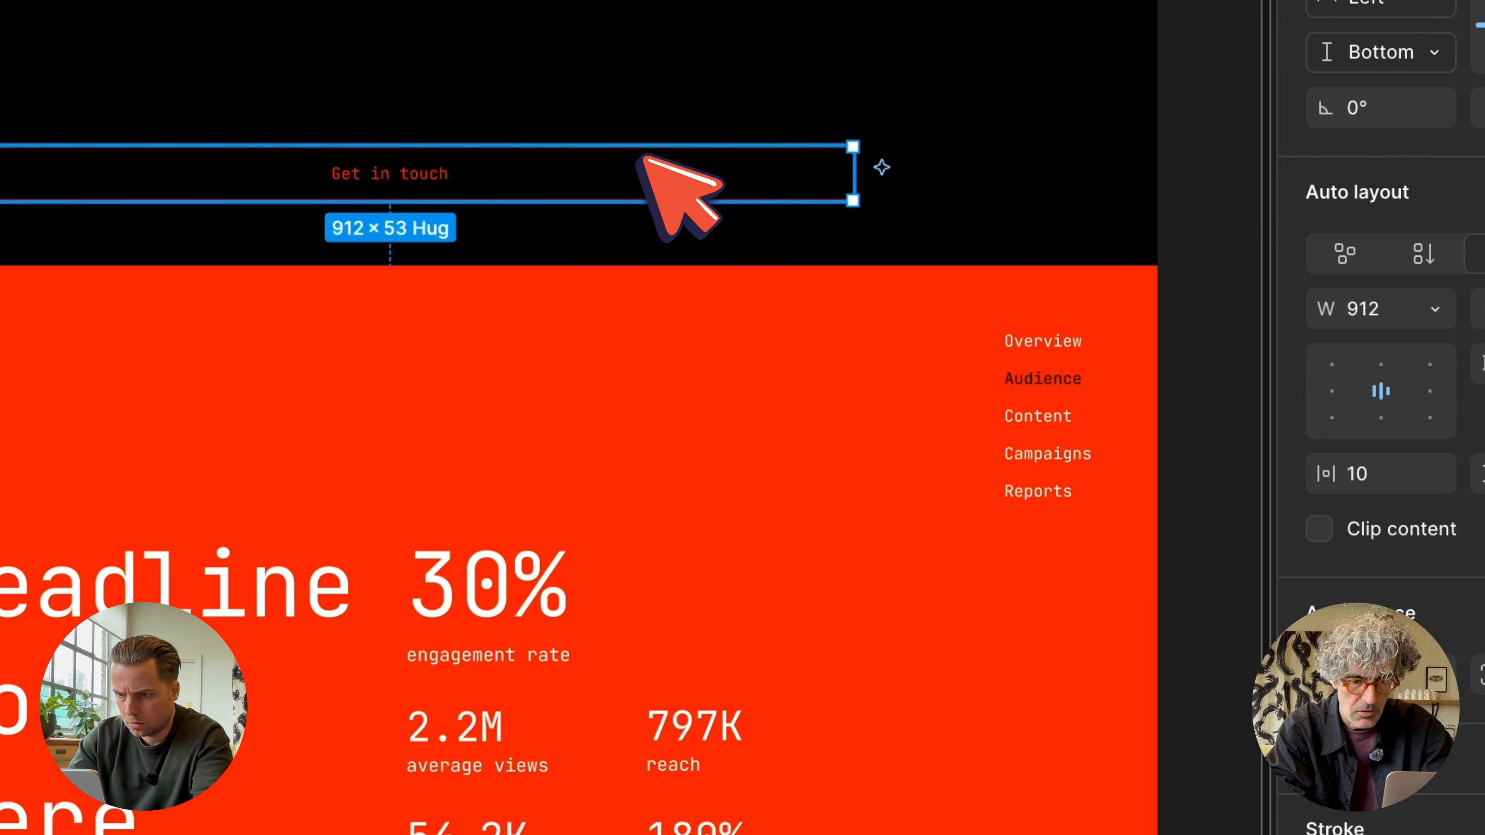
{"action": "key", "text": "super+c"}
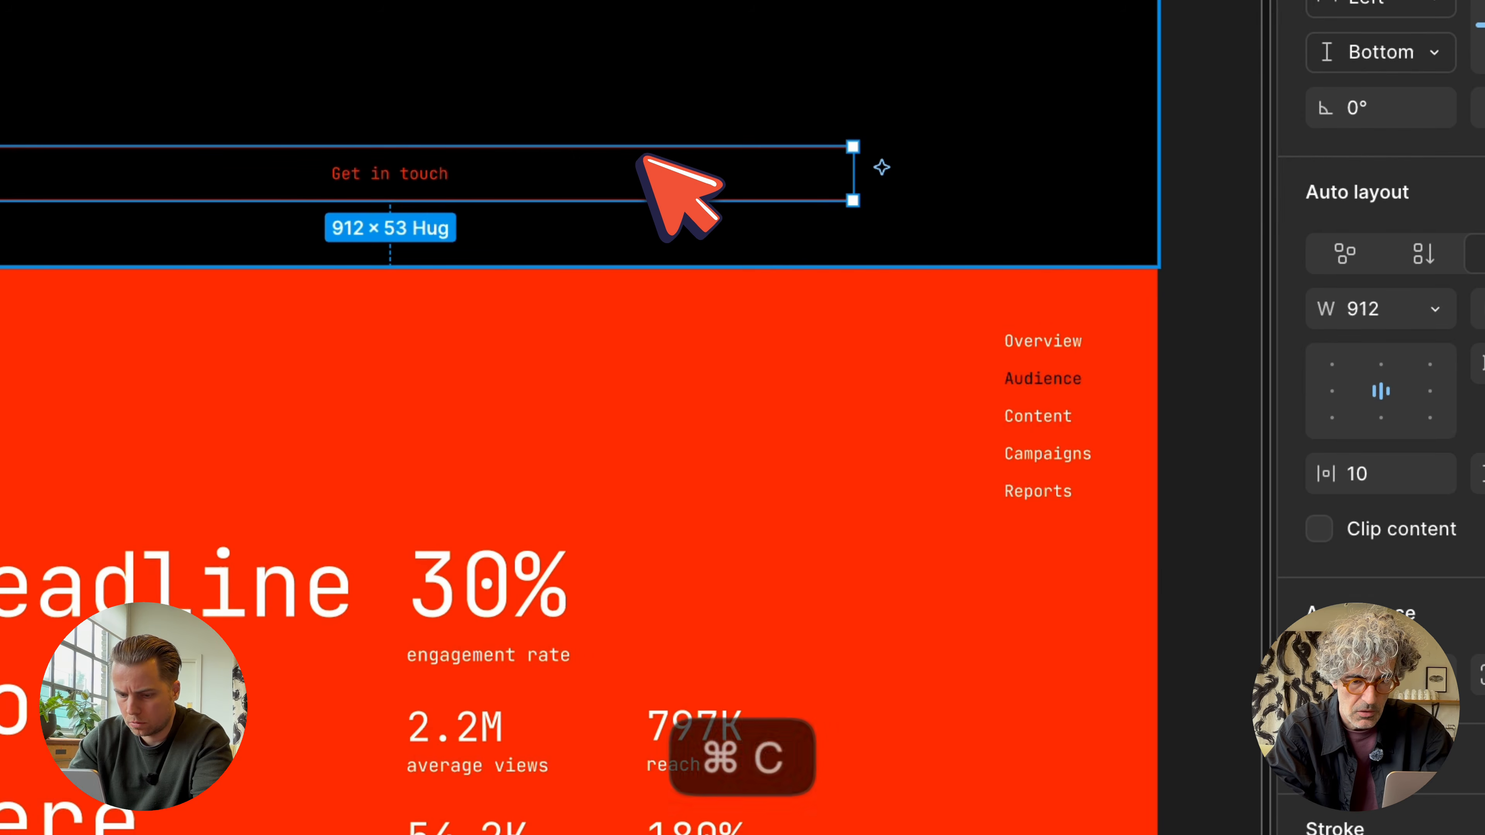
{"action": "left_click", "coordinate": [619, 650]}
{"action": "key", "text": "super+v"}
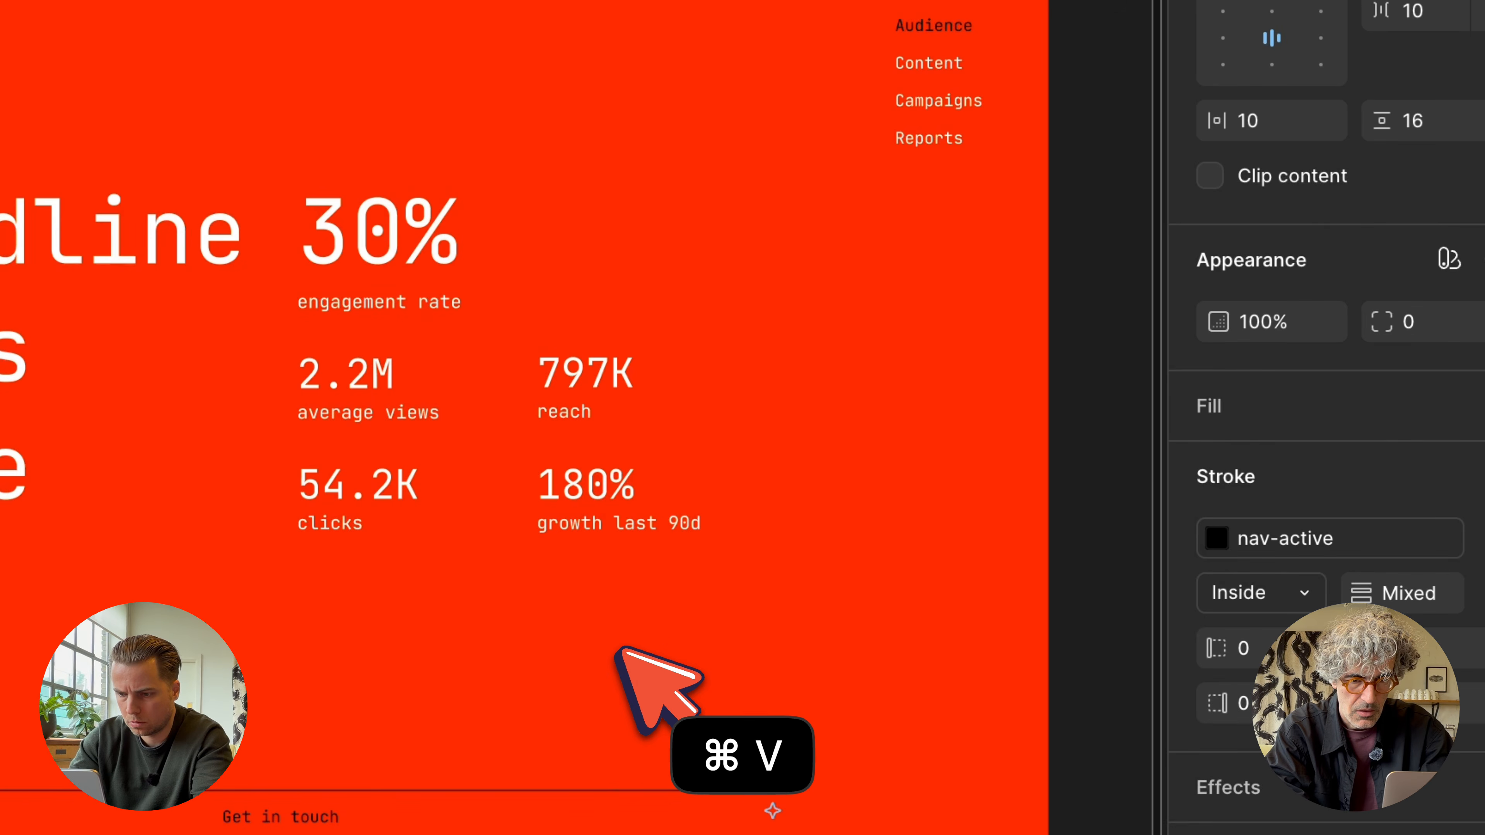
{"action": "scroll", "coordinate": [912, 594], "scroll_direction": "down", "scroll_amount": 5}
{"action": "left_click", "coordinate": [1103, 428]}
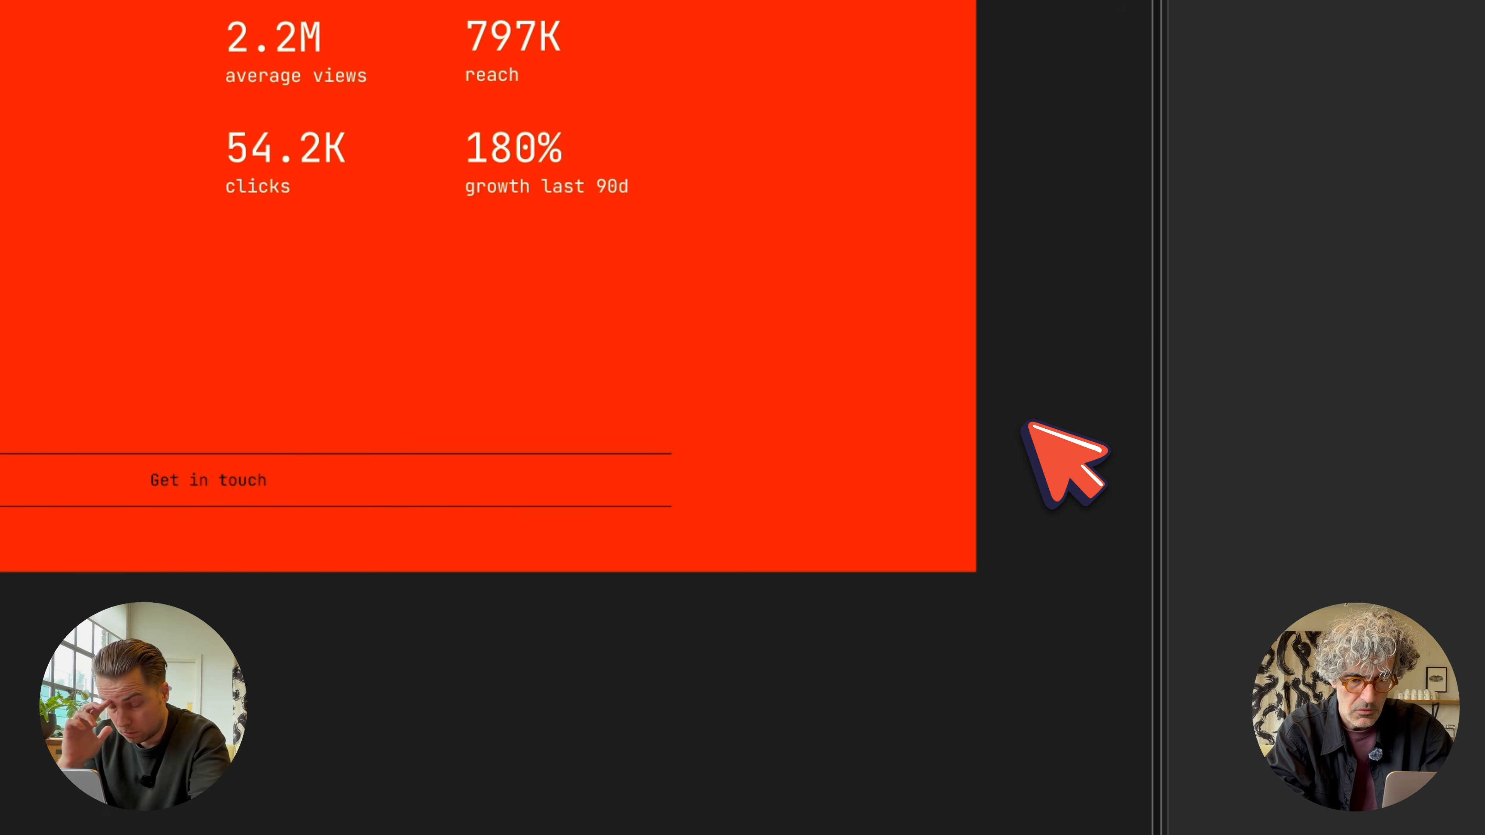
Reduce the font size of the orange section's headline to 40
{"action": "scroll", "coordinate": [1027, 422], "scroll_direction": "up", "scroll_amount": 2}
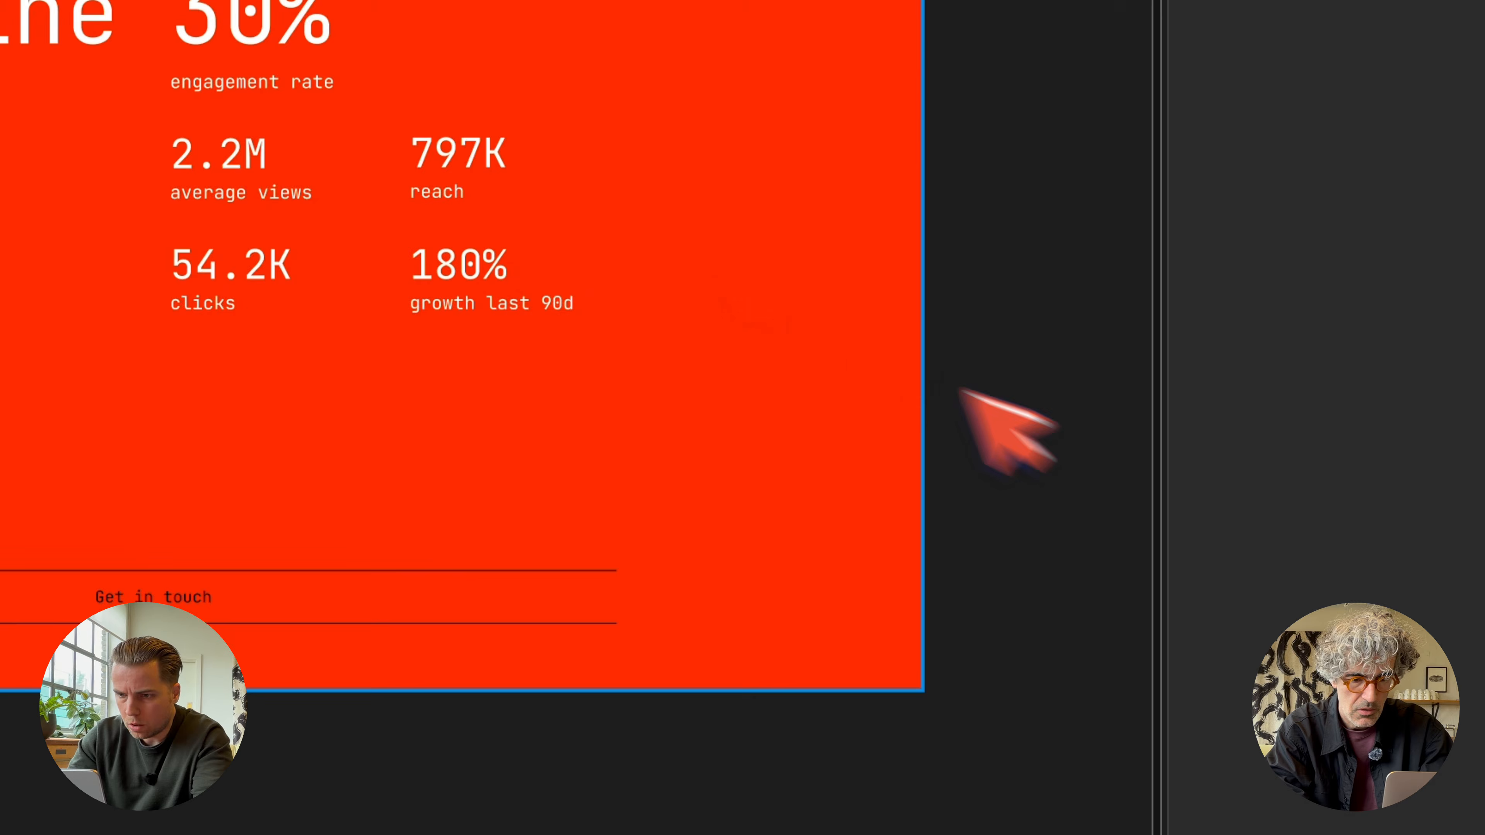
{"action": "left_click", "coordinate": [314, 67]}
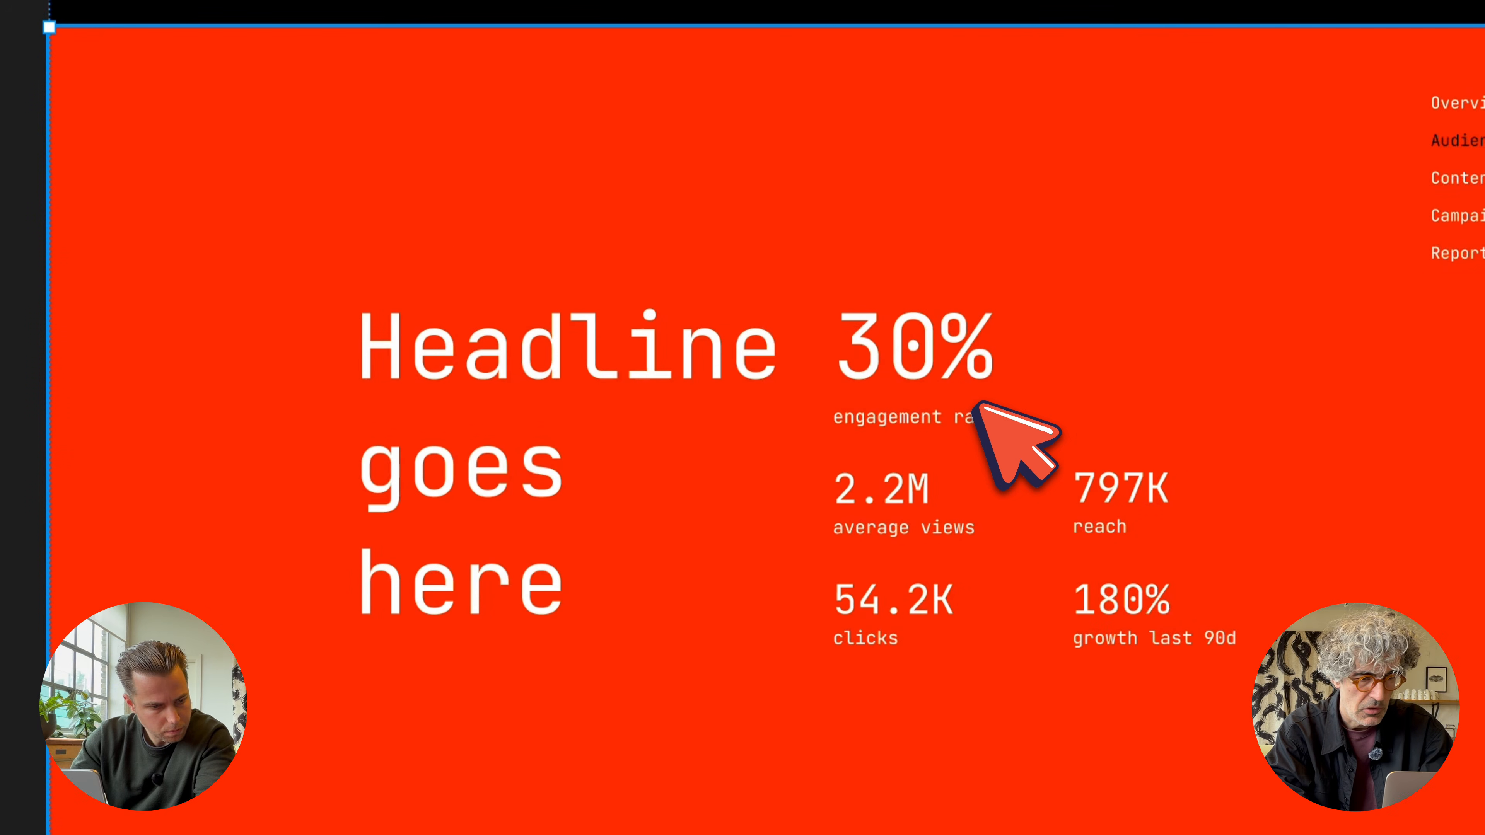
{"action": "left_click", "coordinate": [459, 398]}
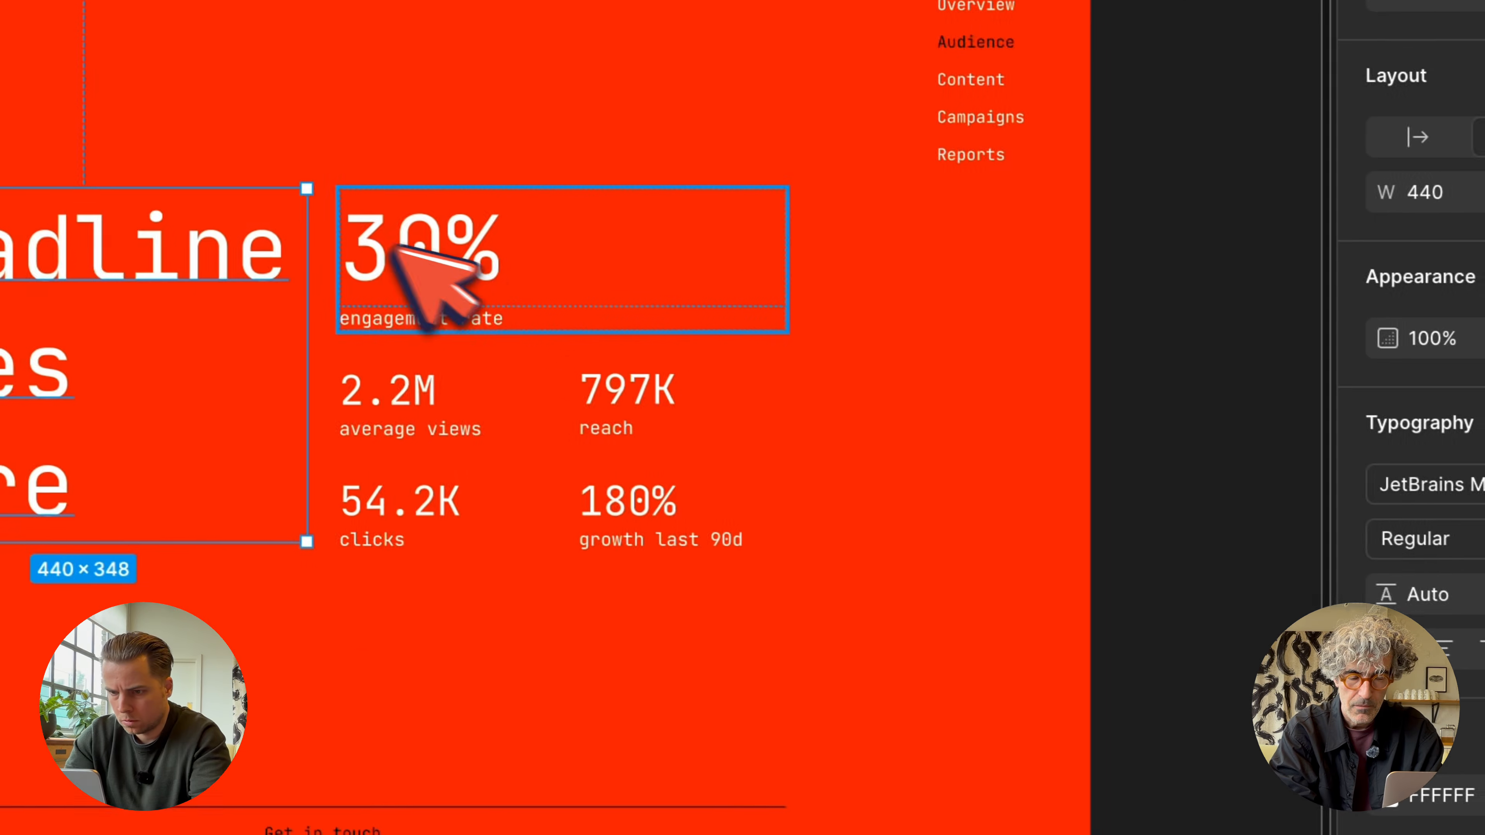
{"action": "left_click", "coordinate": [393, 250]}
{"action": "left_click", "coordinate": [248, 290]}
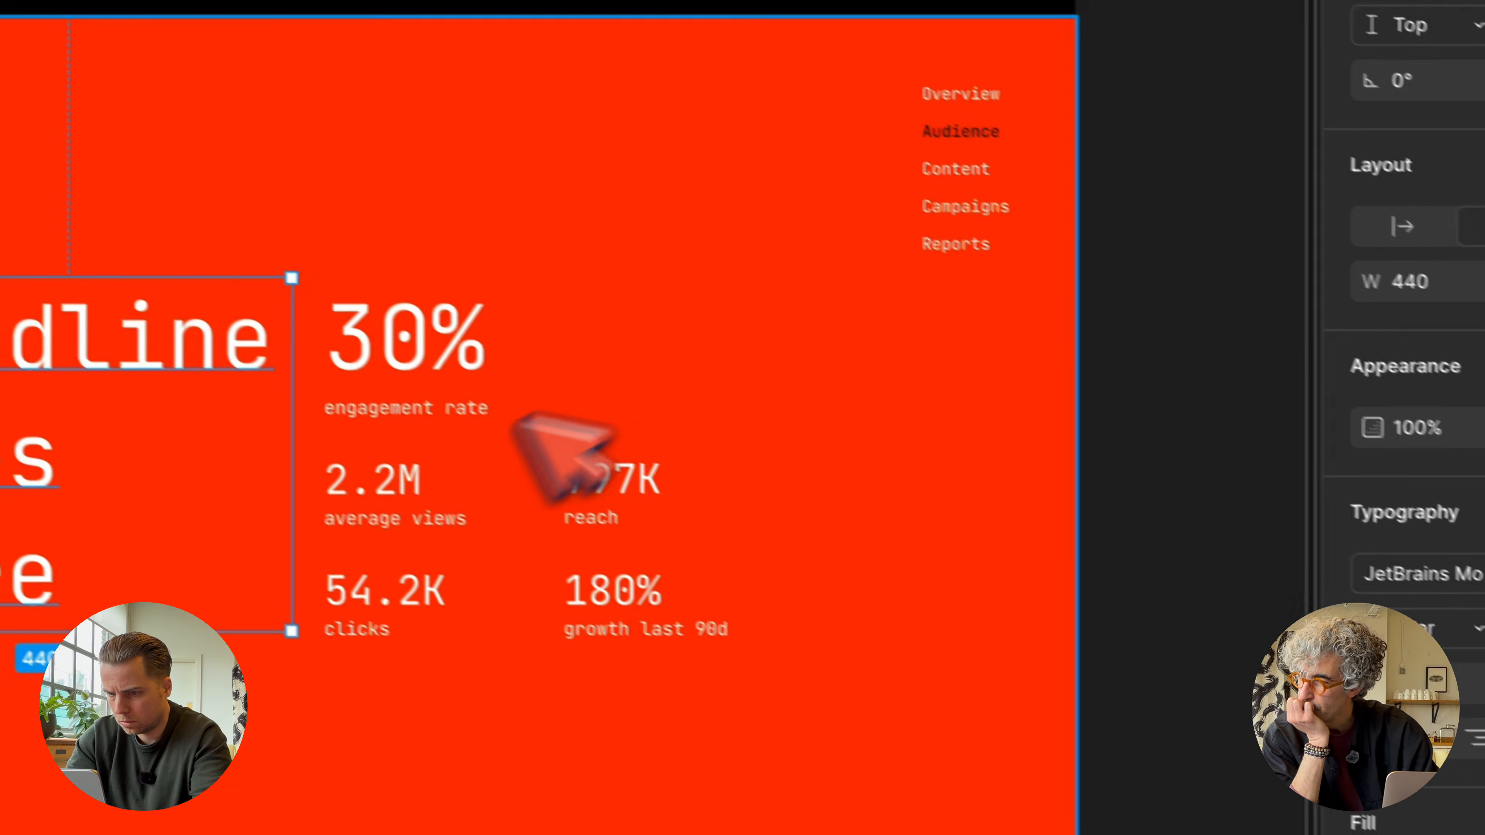
{"action": "double_click", "coordinate": [383, 472]}
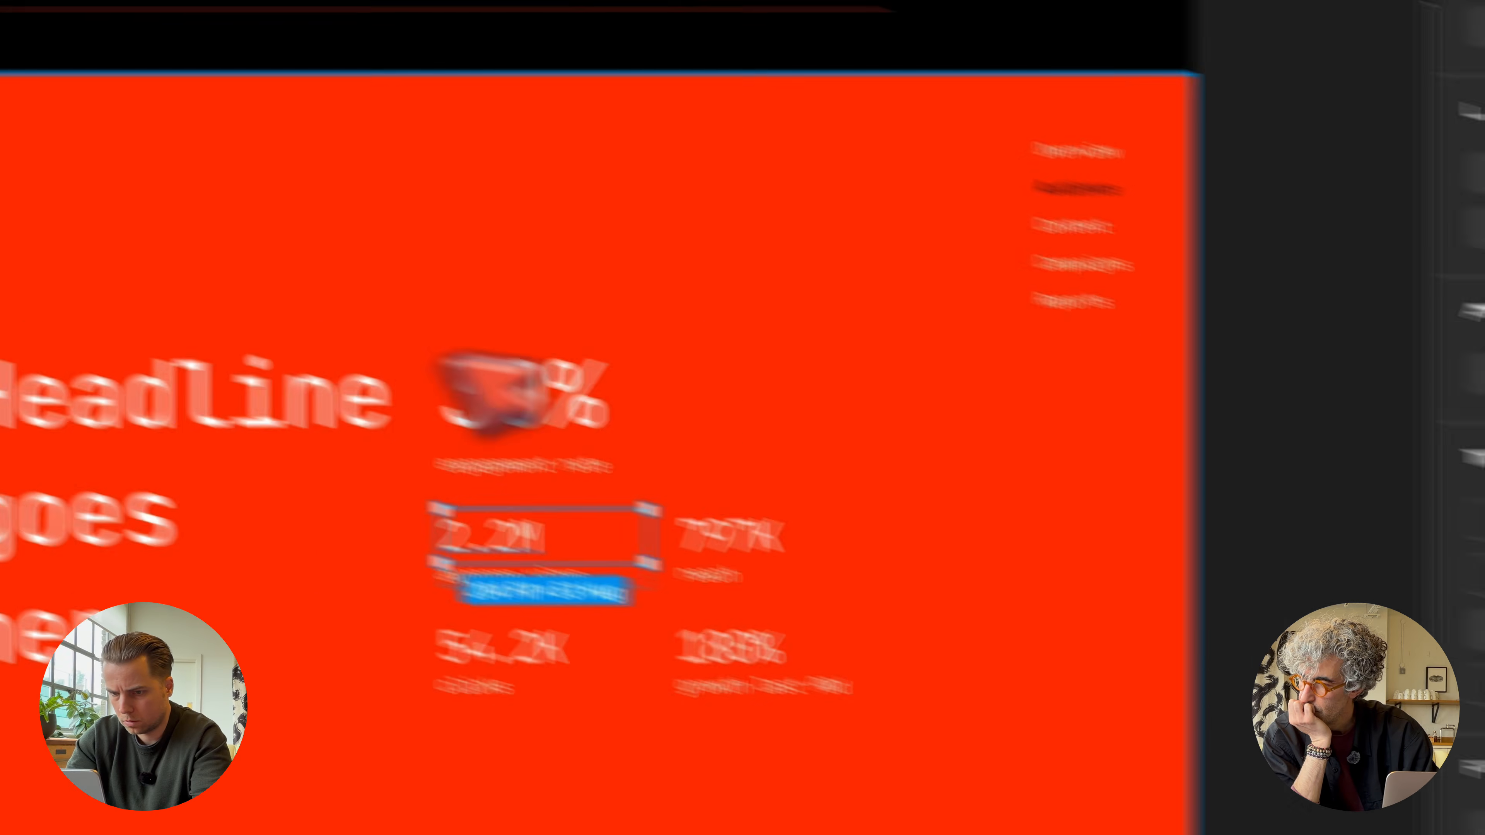
{"action": "left_click", "coordinate": [216, 404]}
{"action": "left_click", "coordinate": [1400, 499]}
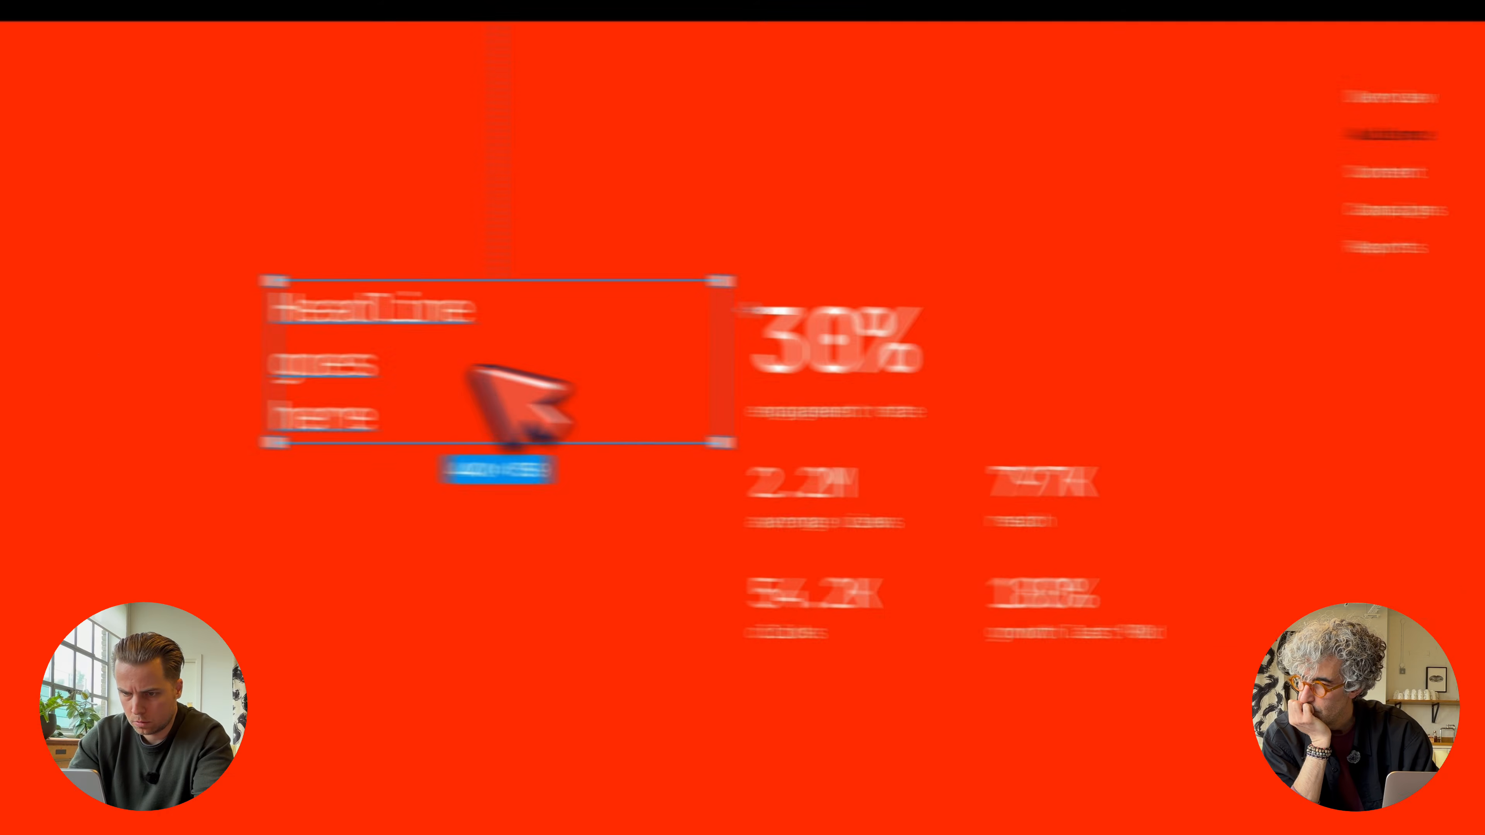
Remove the line breaks from the orange section's headline so "Headline goes here" sits on one line
{"action": "double_click", "coordinate": [680, 374]}
{"action": "key", "text": "Left"}
{"action": "key", "text": "Down"}
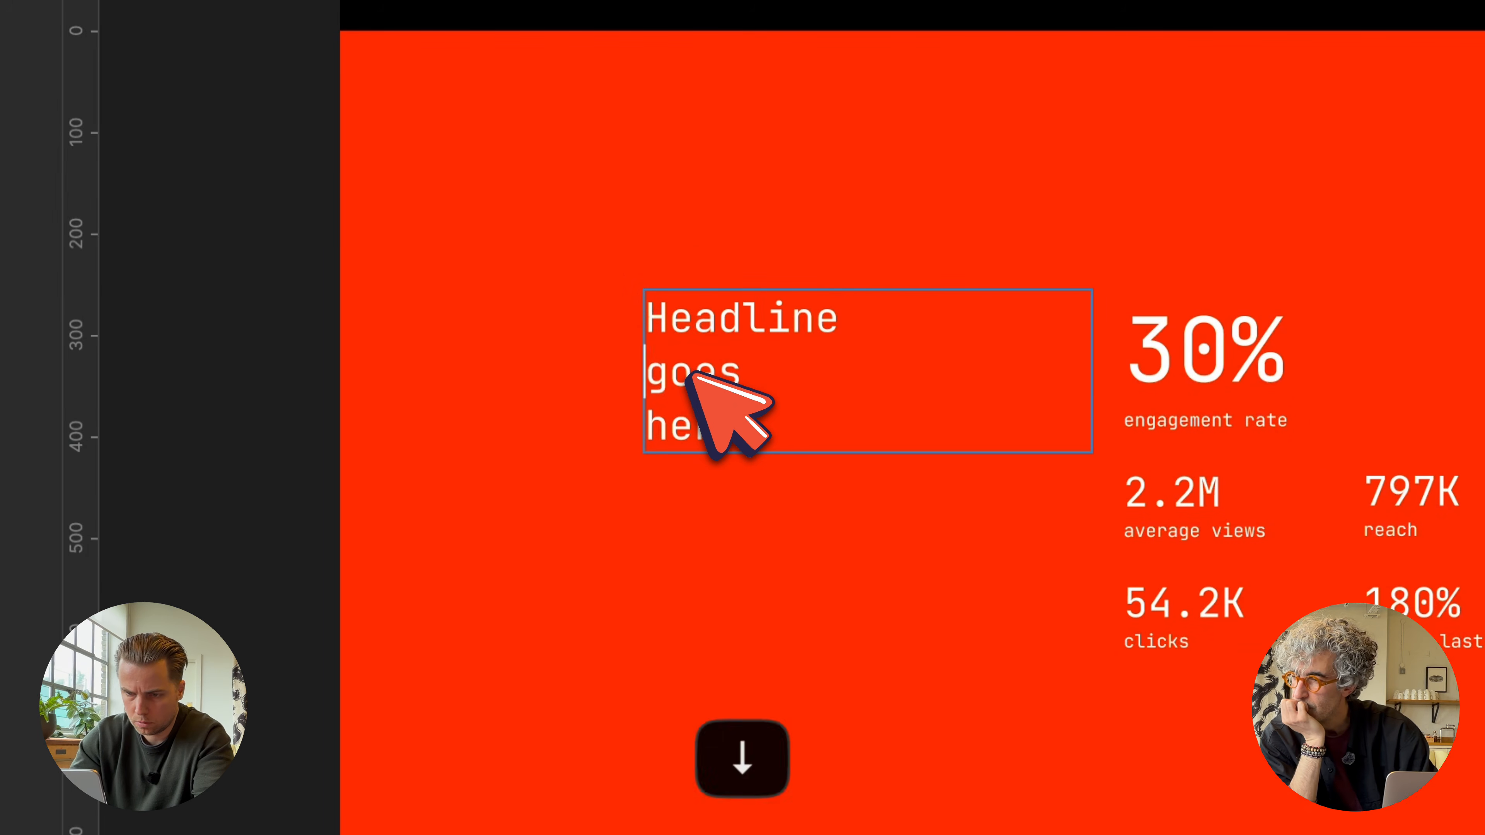
{"action": "key", "text": "BackSpace"}
{"action": "key", "text": "Down"}
{"action": "key", "text": "Left"}
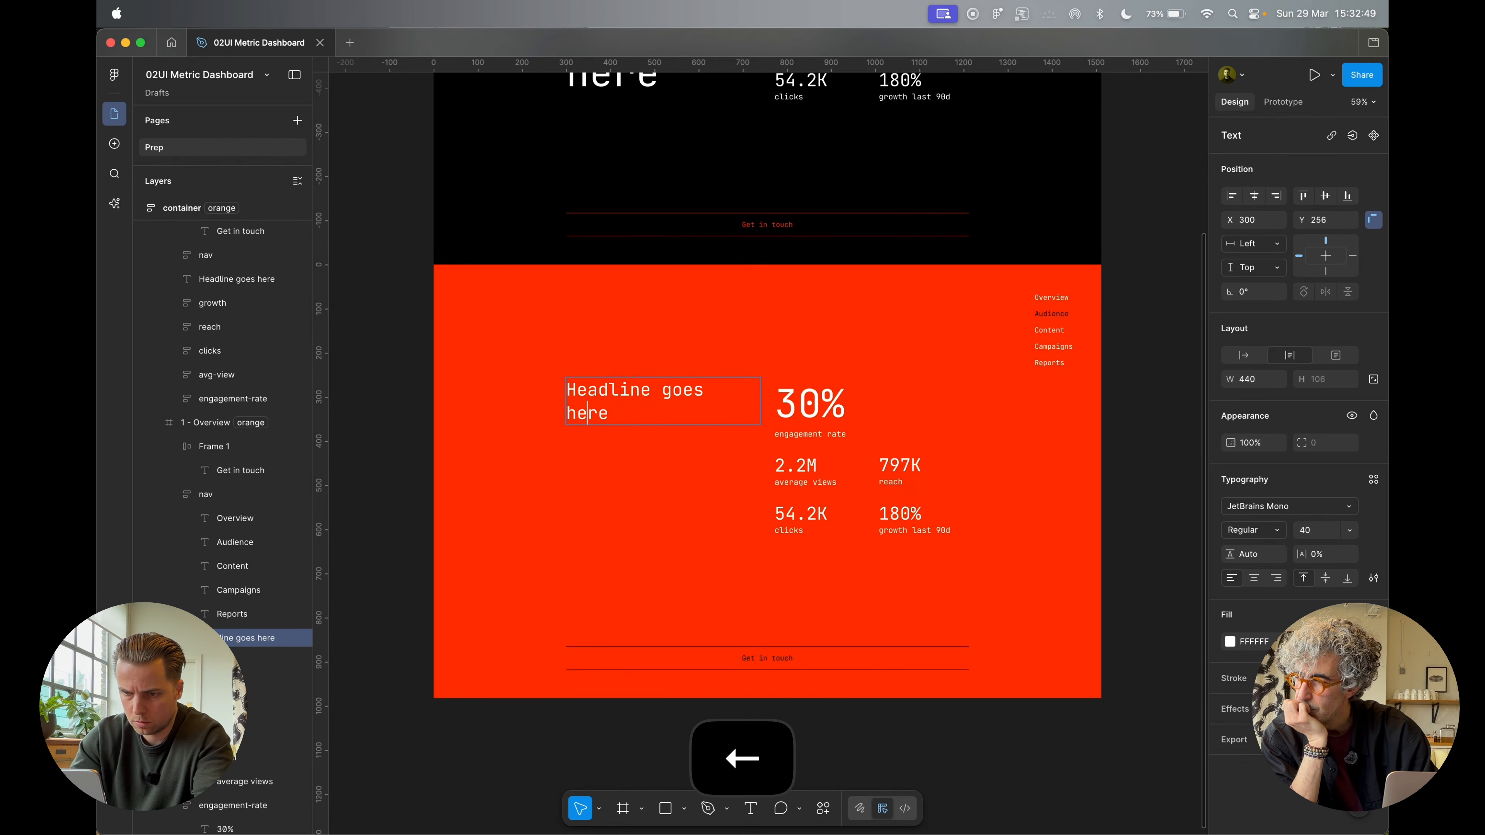
{"action": "key", "text": "BackSpace"}
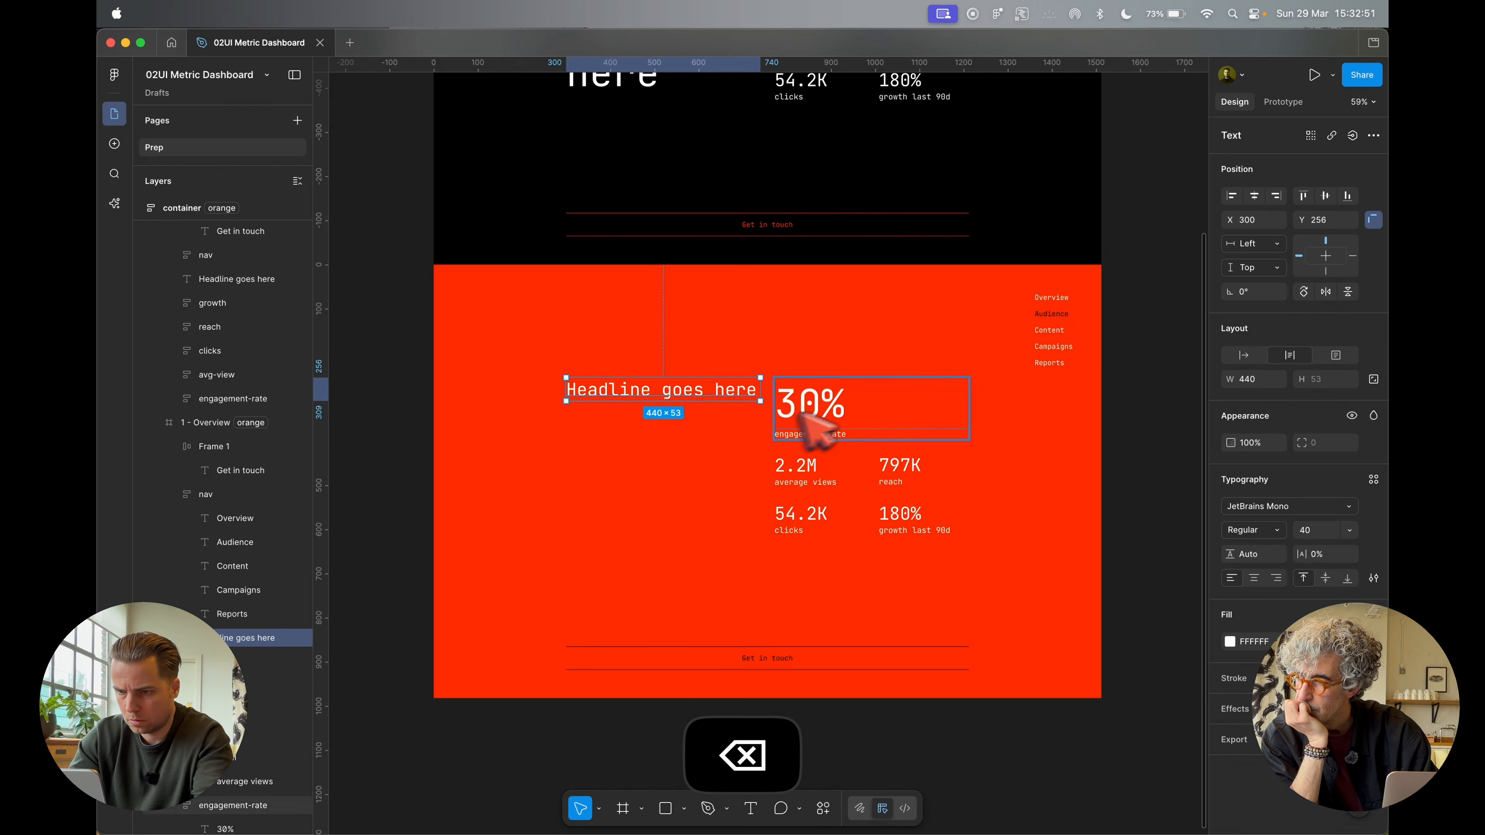
Show the layout guides and move the 30% engagement rate metric directly below the headline, aligned to the same starting column
{"action": "left_click", "coordinate": [827, 403]}
{"action": "key", "text": "shift+g"}
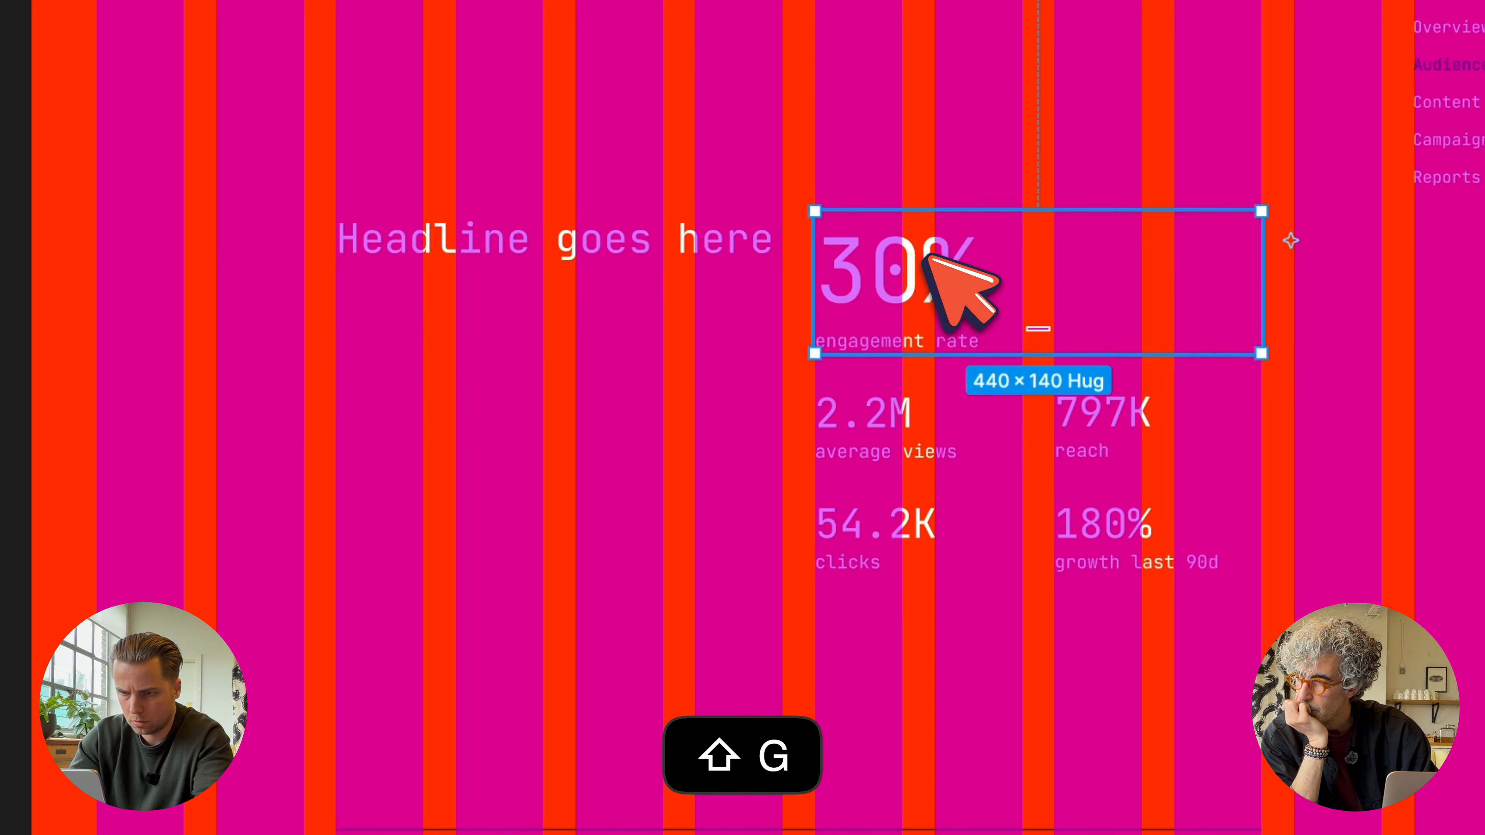
{"action": "left_click_drag", "start_coordinate": [927, 258], "coordinate": [448, 336]}
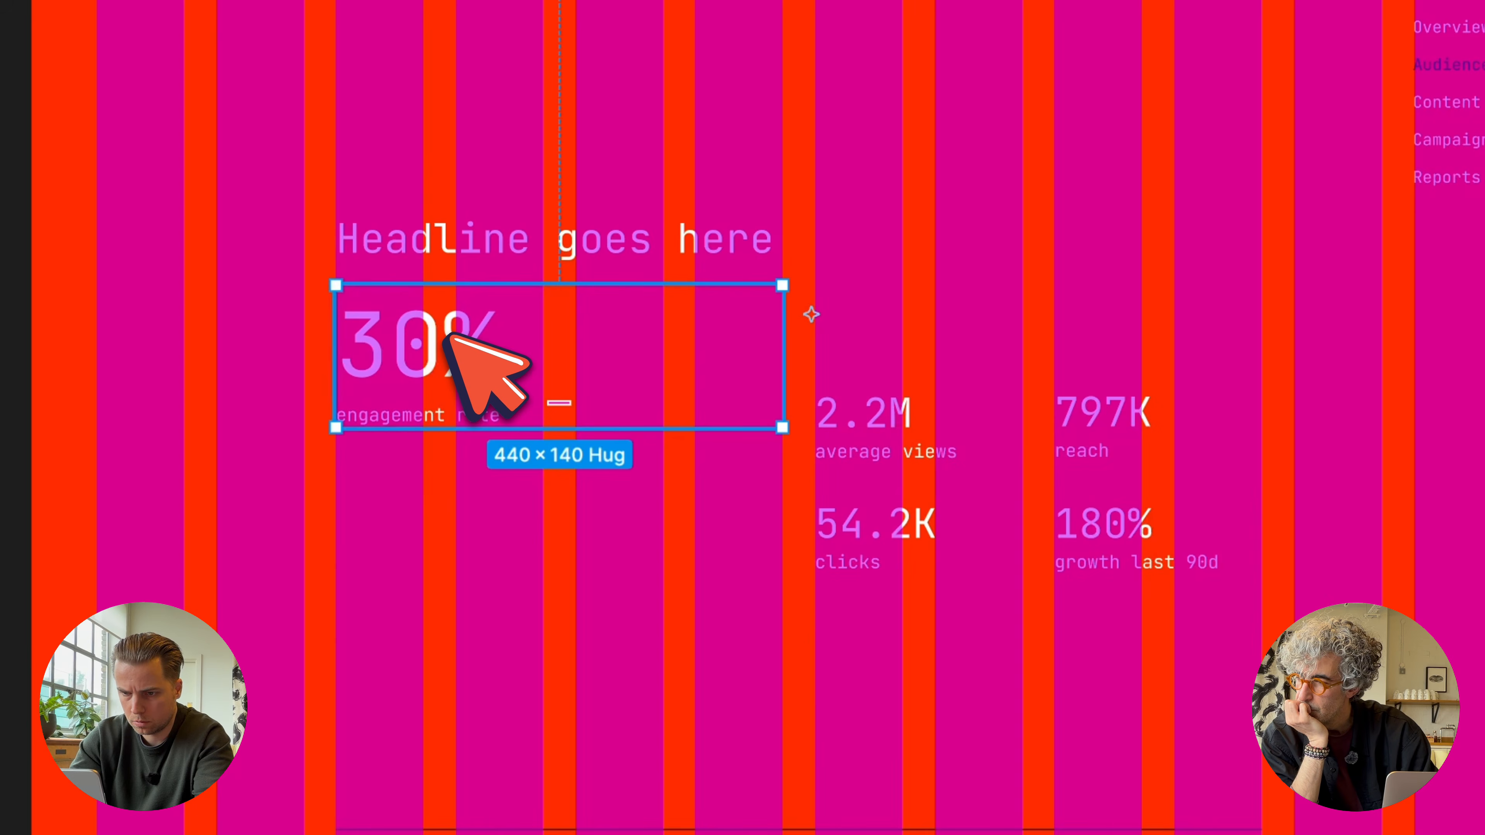
{"action": "key", "text": "BackSpace"}
{"action": "key", "text": "super+z"}
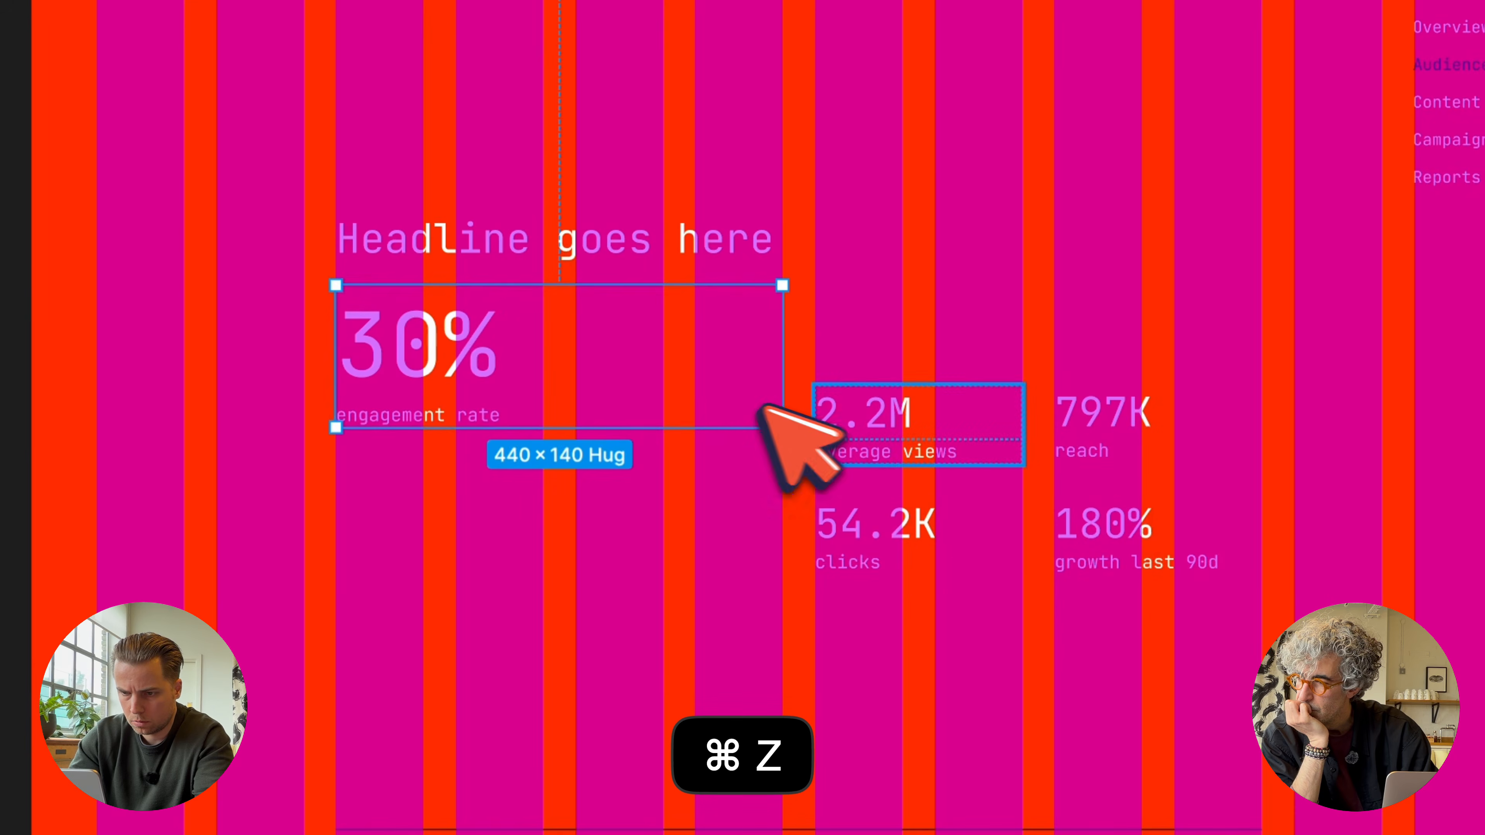
Delete the clicks, growth and reach metrics from the orange section
{"action": "left_click", "coordinate": [893, 544]}
{"action": "left_click", "coordinate": [1125, 554], "text": "shift"}
{"action": "left_click", "coordinate": [1105, 416], "text": "shift"}
{"action": "key", "text": "BackSpace"}
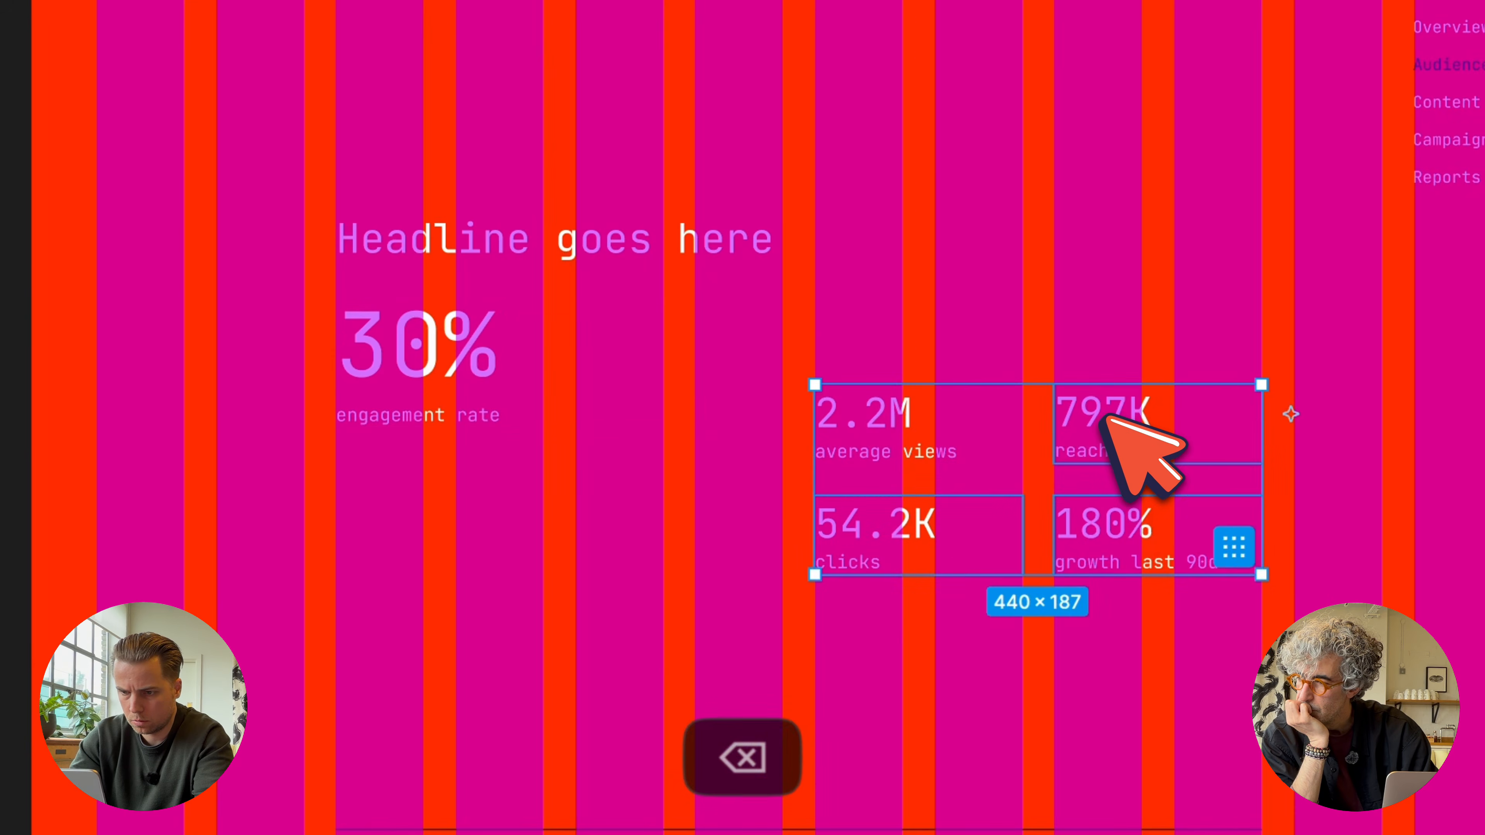
Change the orange section's large metric to 311K and its label to "interactions"
{"action": "left_click", "coordinate": [388, 344]}
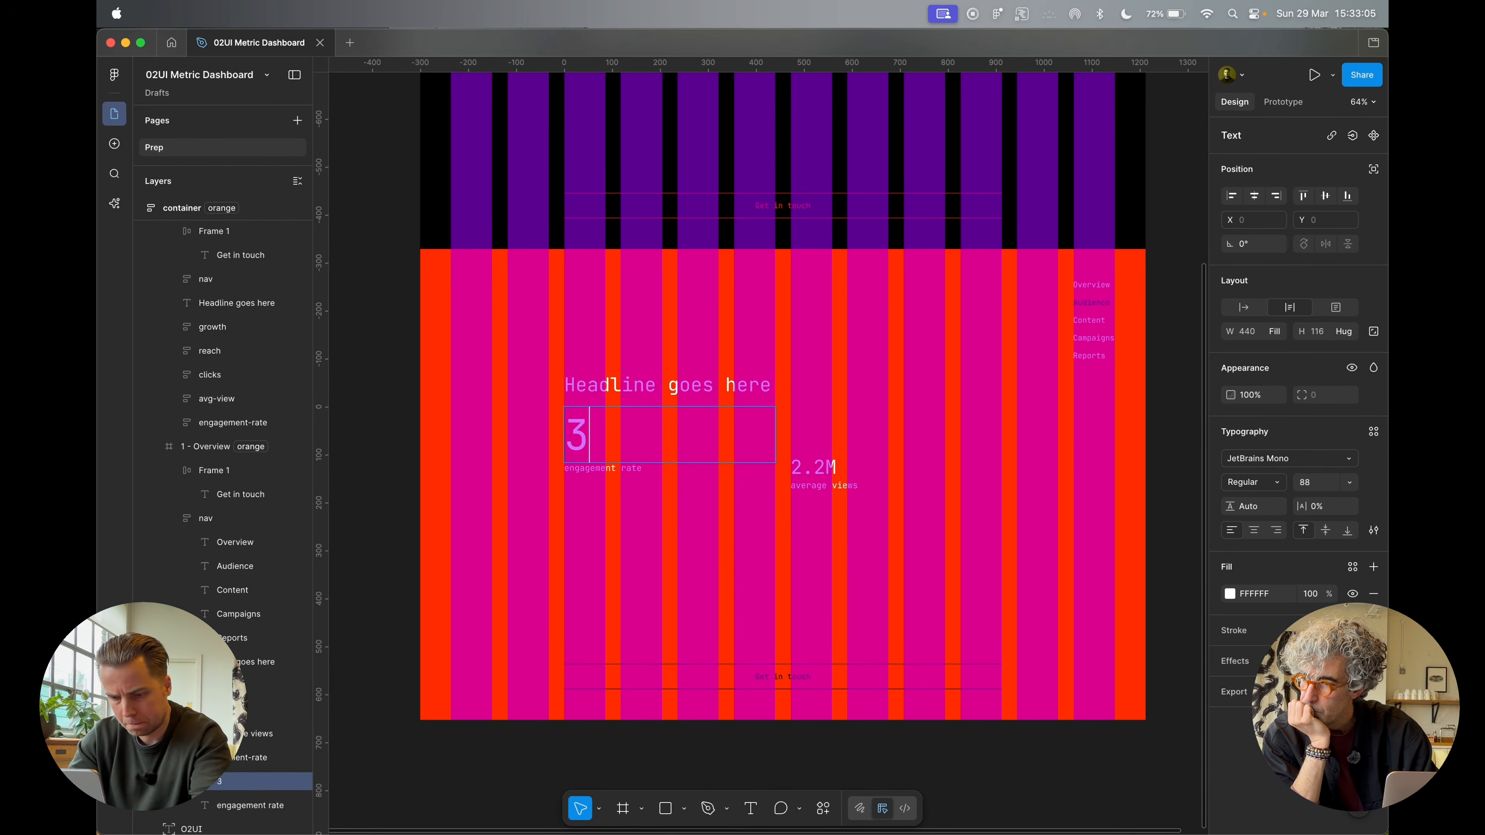
{"action": "key", "text": "BackSpace"}
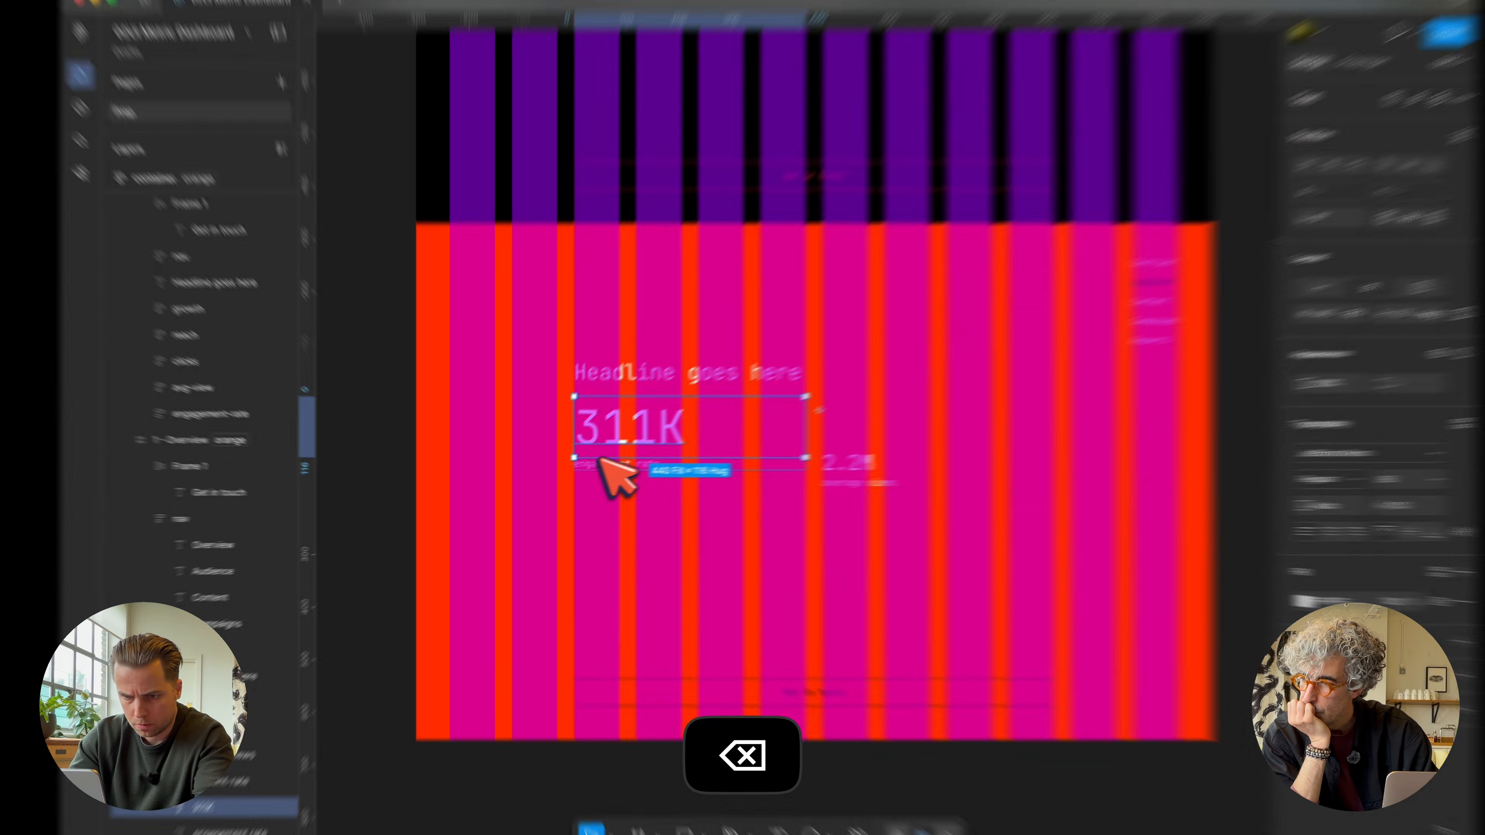
{"action": "double_click", "coordinate": [587, 468]}
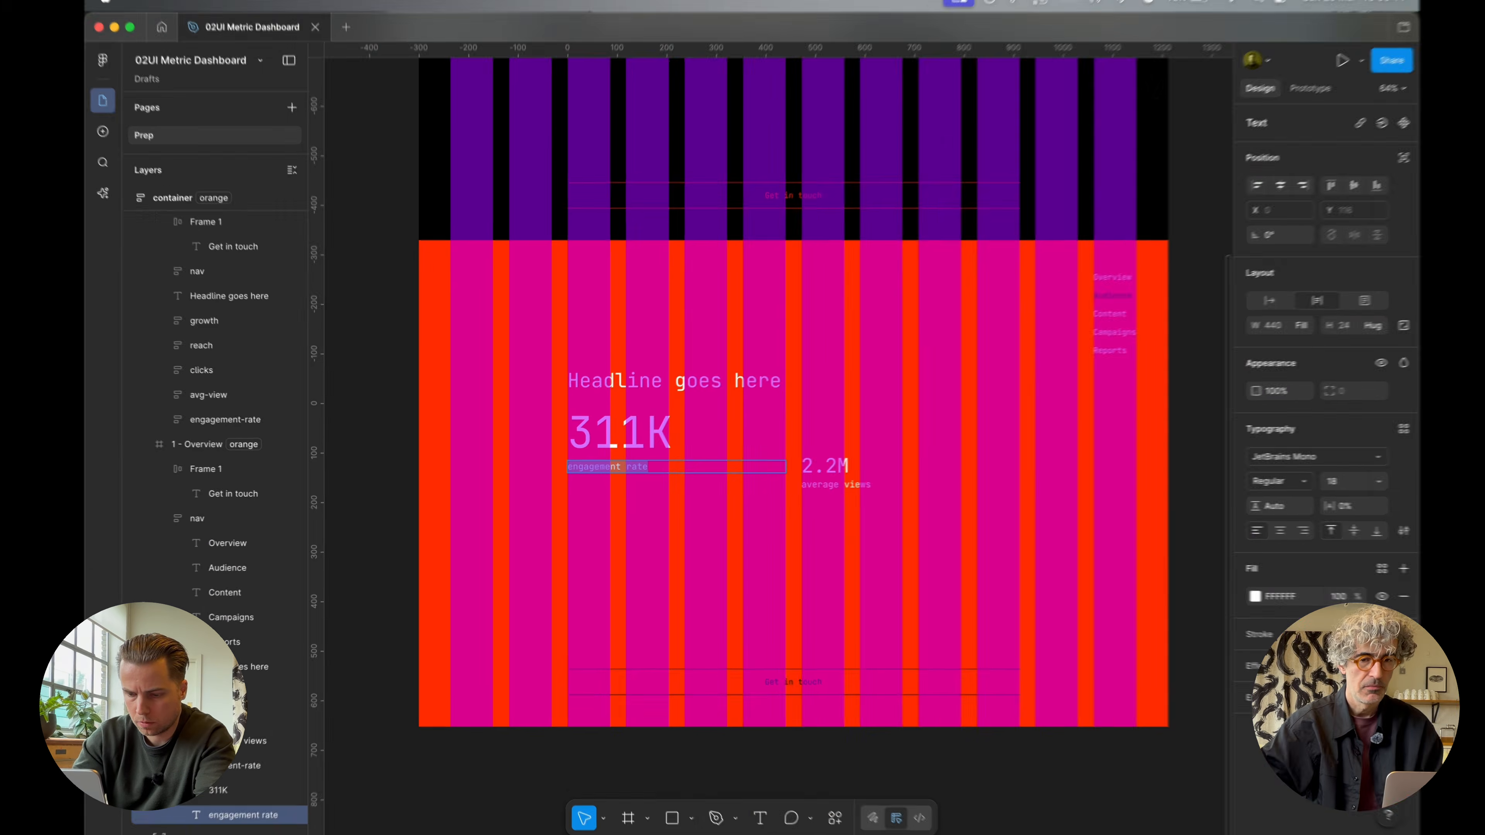
{"action": "type", "text": "interactions"}
{"action": "key", "text": "Escape"}
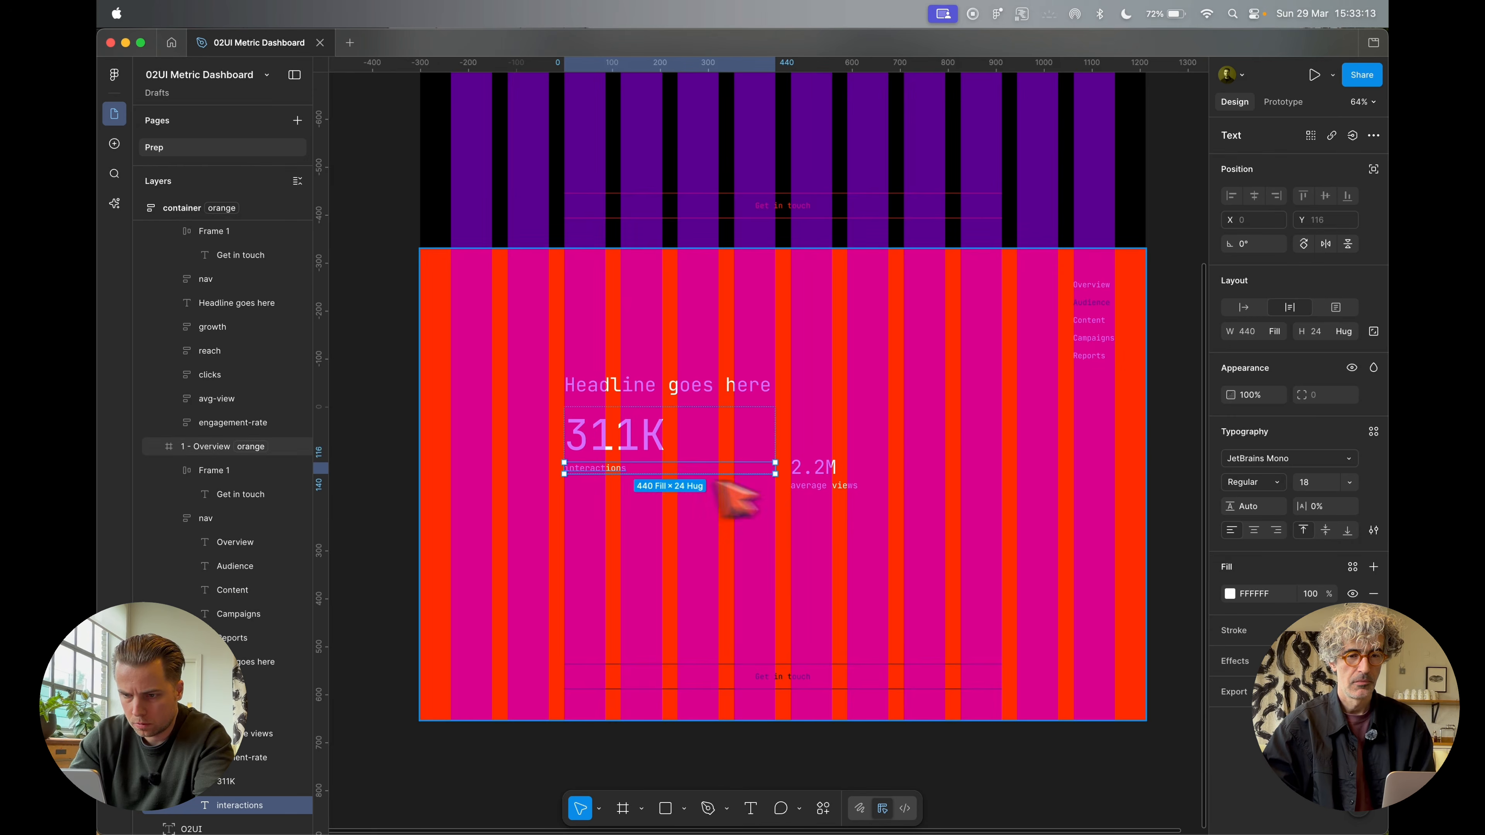
Move the 2.2M average views metric up and top-align it with the 311K metric, hiding the layout guides
{"action": "left_click_drag", "start_coordinate": [833, 478], "coordinate": [830, 441]}
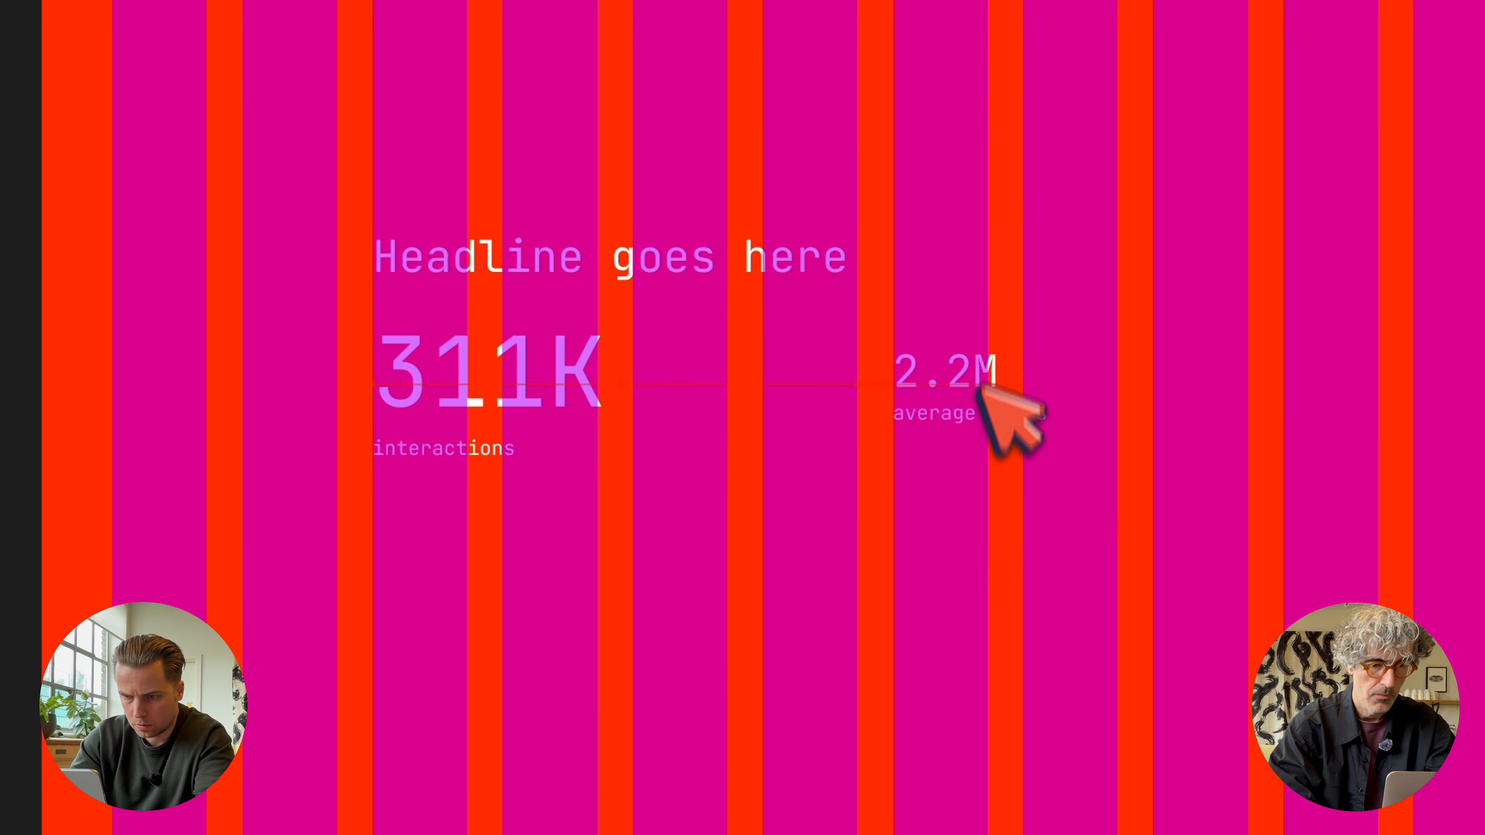
{"action": "left_click_drag", "start_coordinate": [980, 387], "coordinate": [983, 351]}
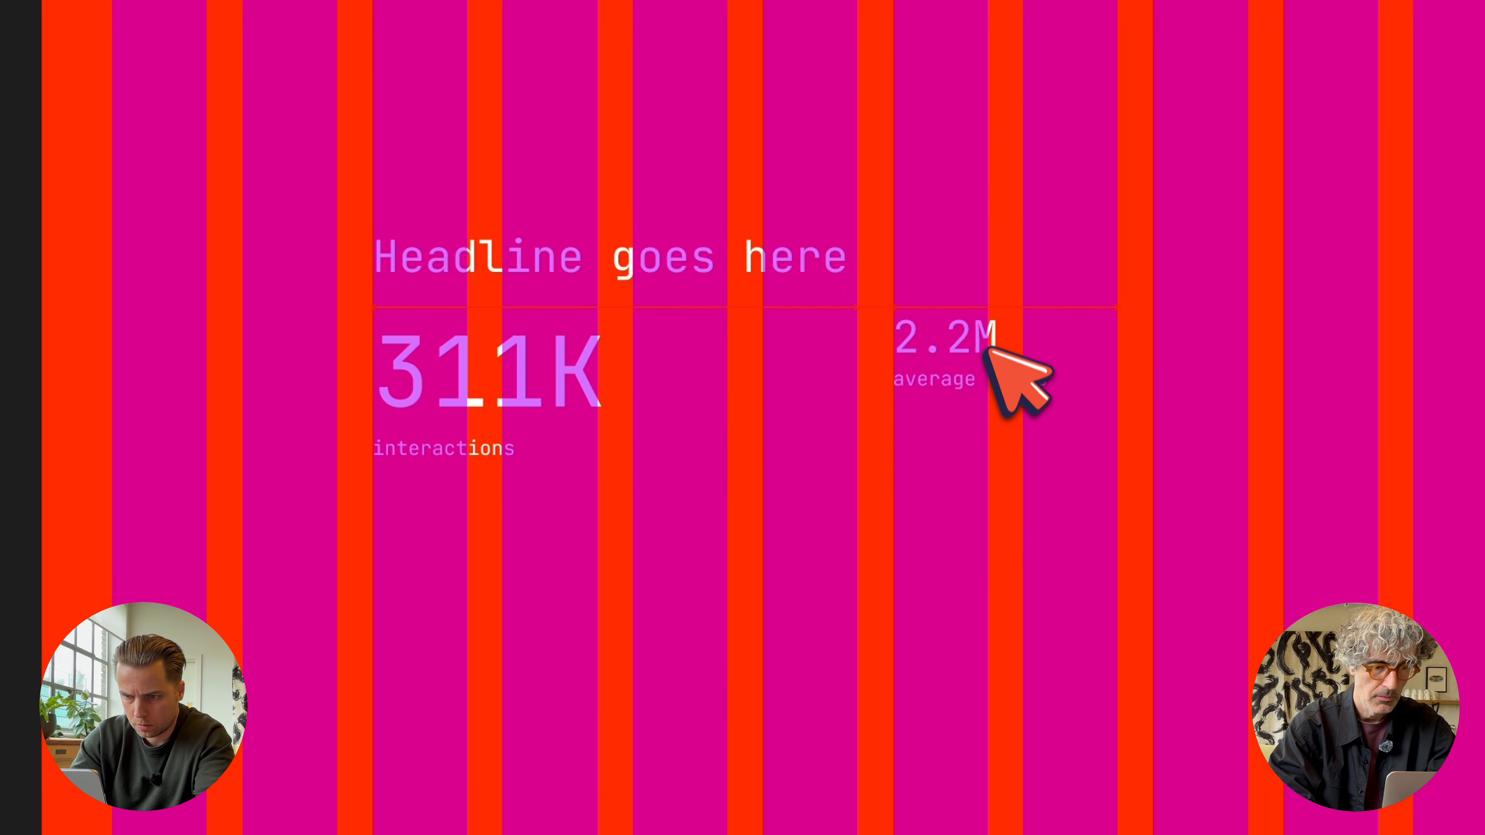
{"action": "key", "text": "shift+g"}
{"action": "left_click", "coordinate": [434, 358], "text": "shift"}
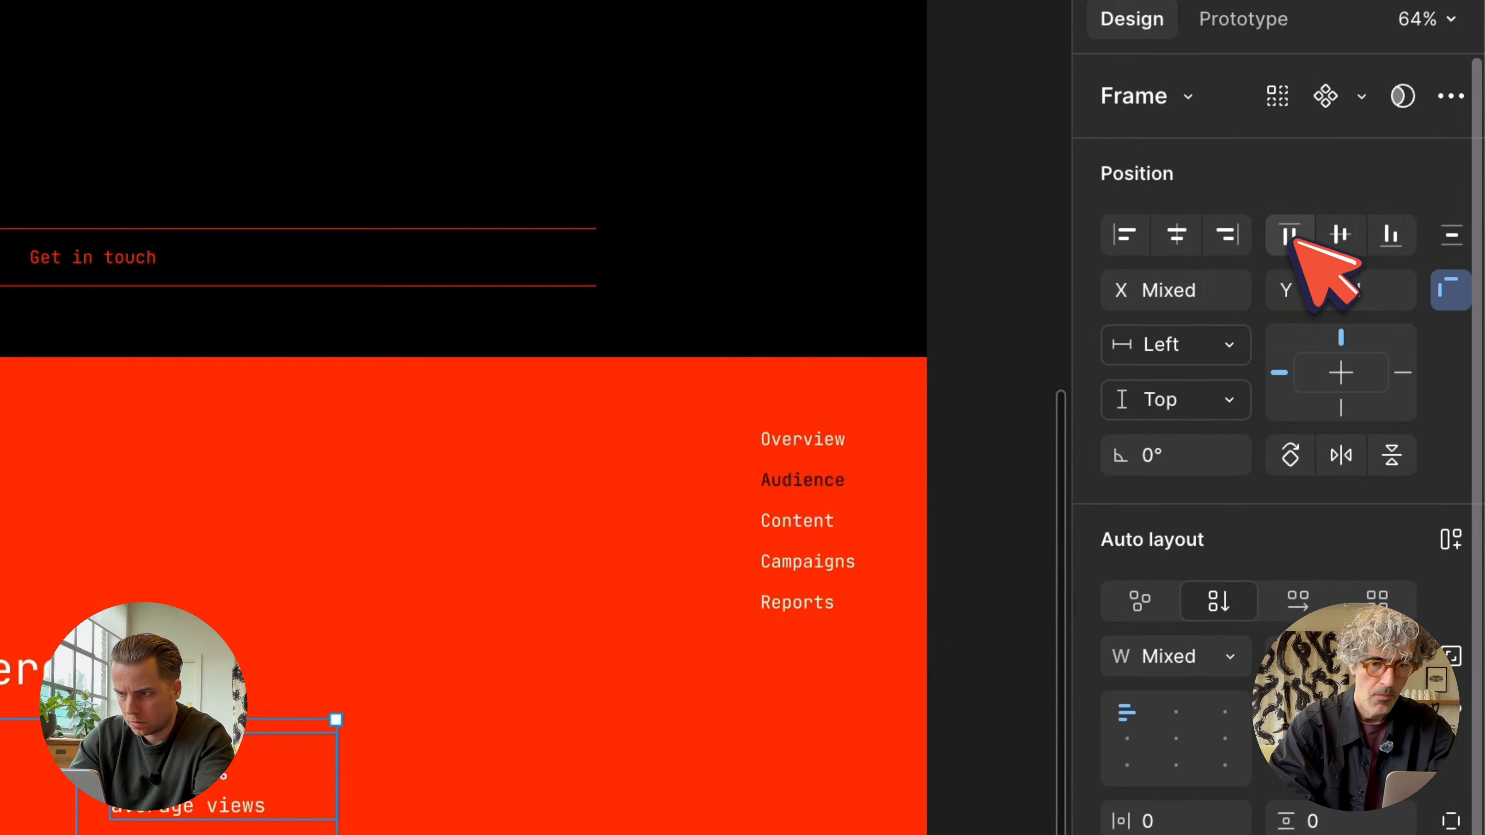
{"action": "left_click", "coordinate": [1419, 73]}
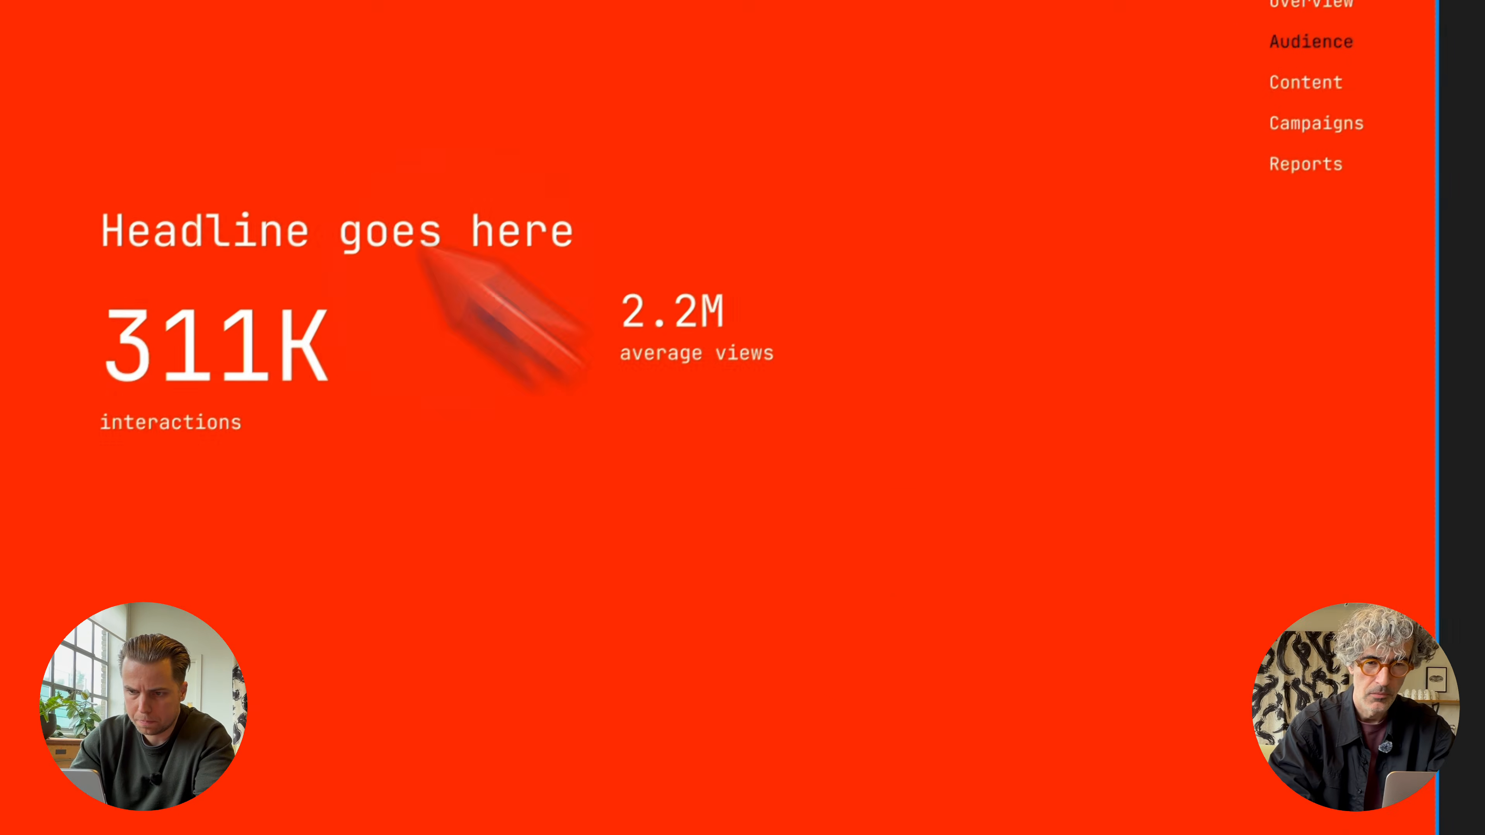
{"action": "left_click", "coordinate": [11, 508]}
Change the orange section's headline to "Audience Overview"
{"action": "double_click", "coordinate": [403, 222]}
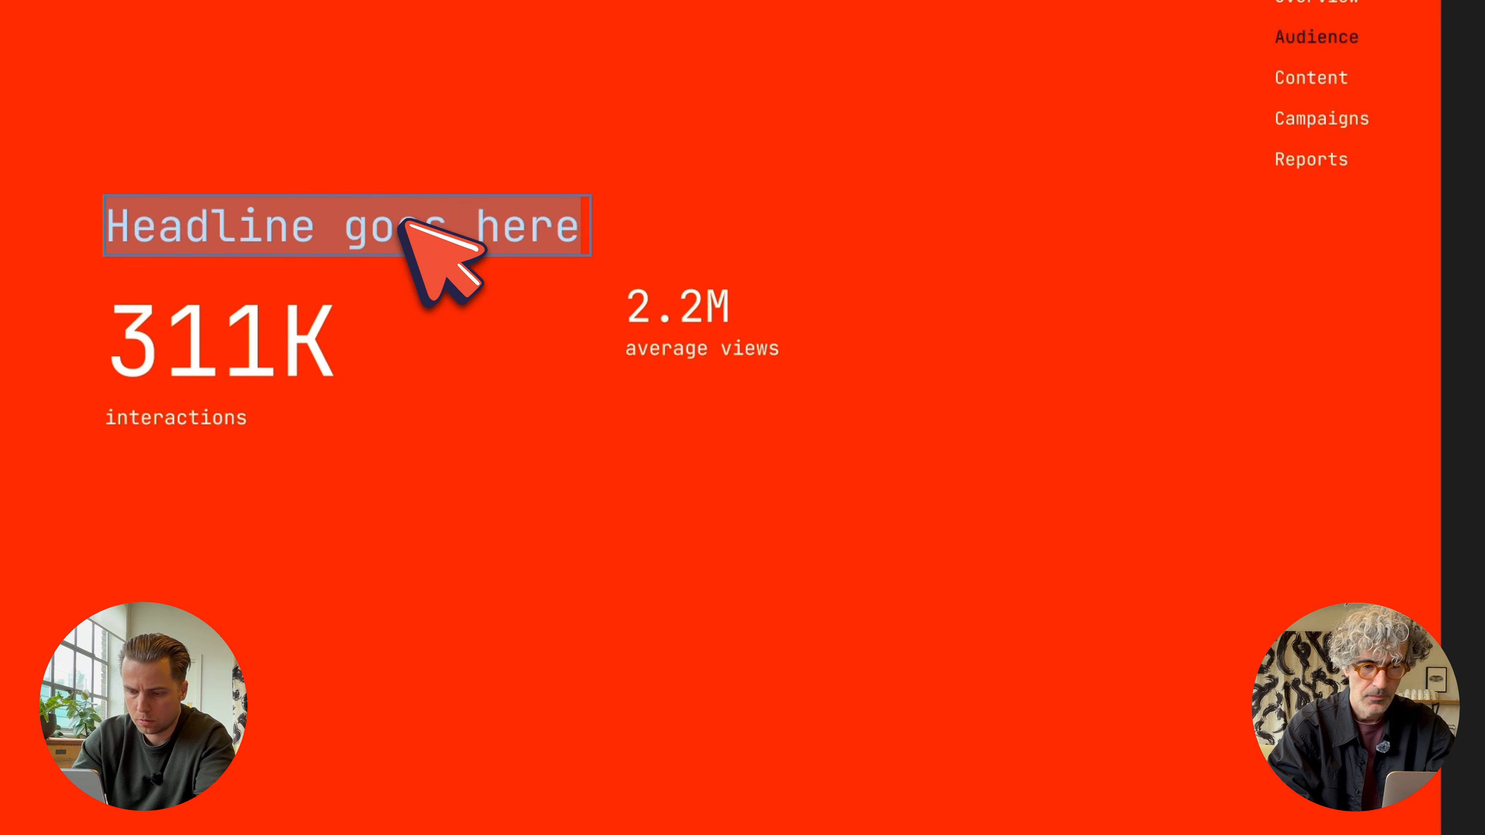
{"action": "type", "text": "Audience Overview"}
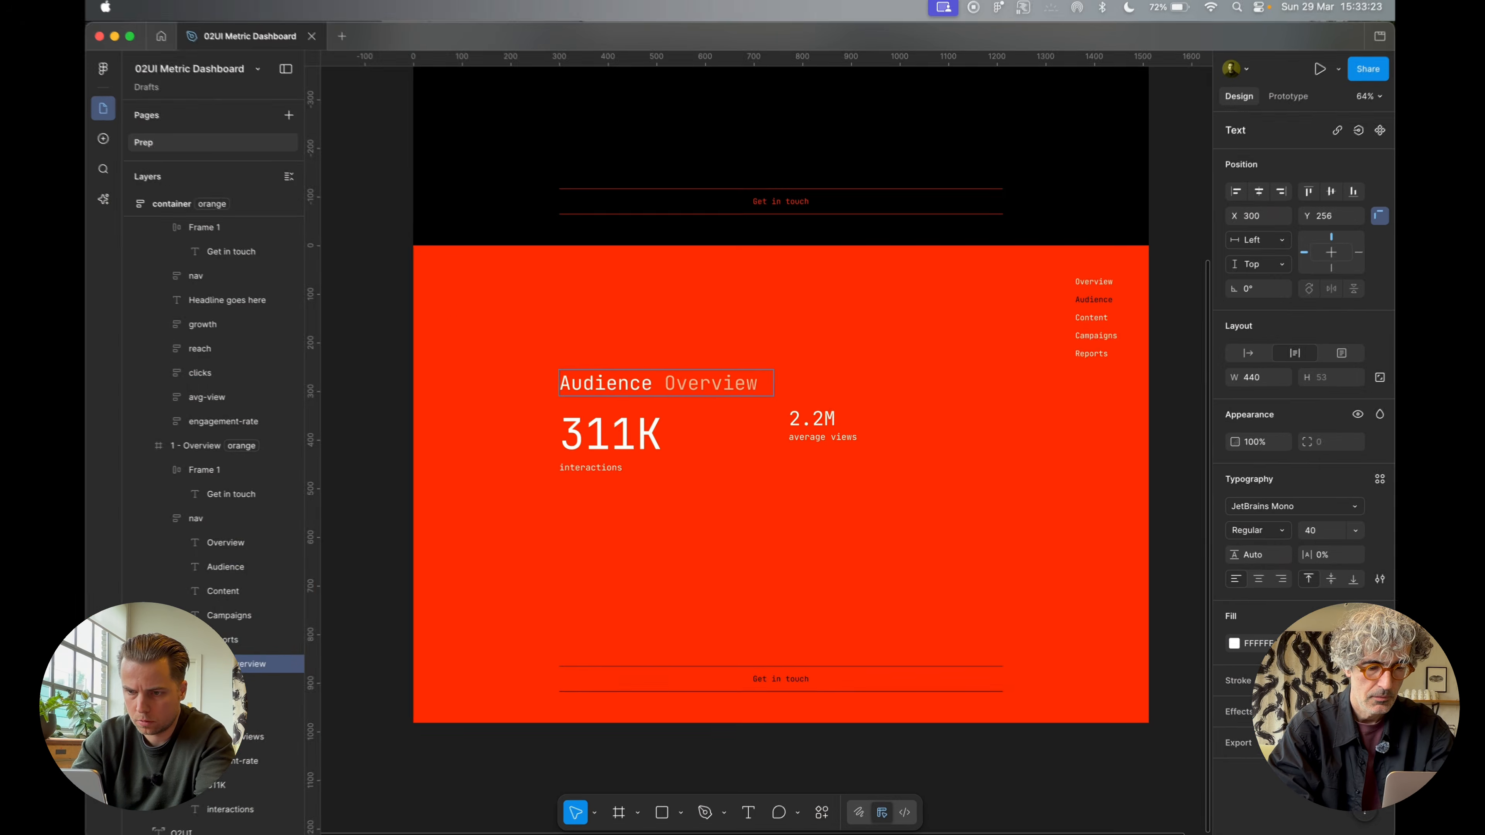
{"action": "type", "text": "§"}
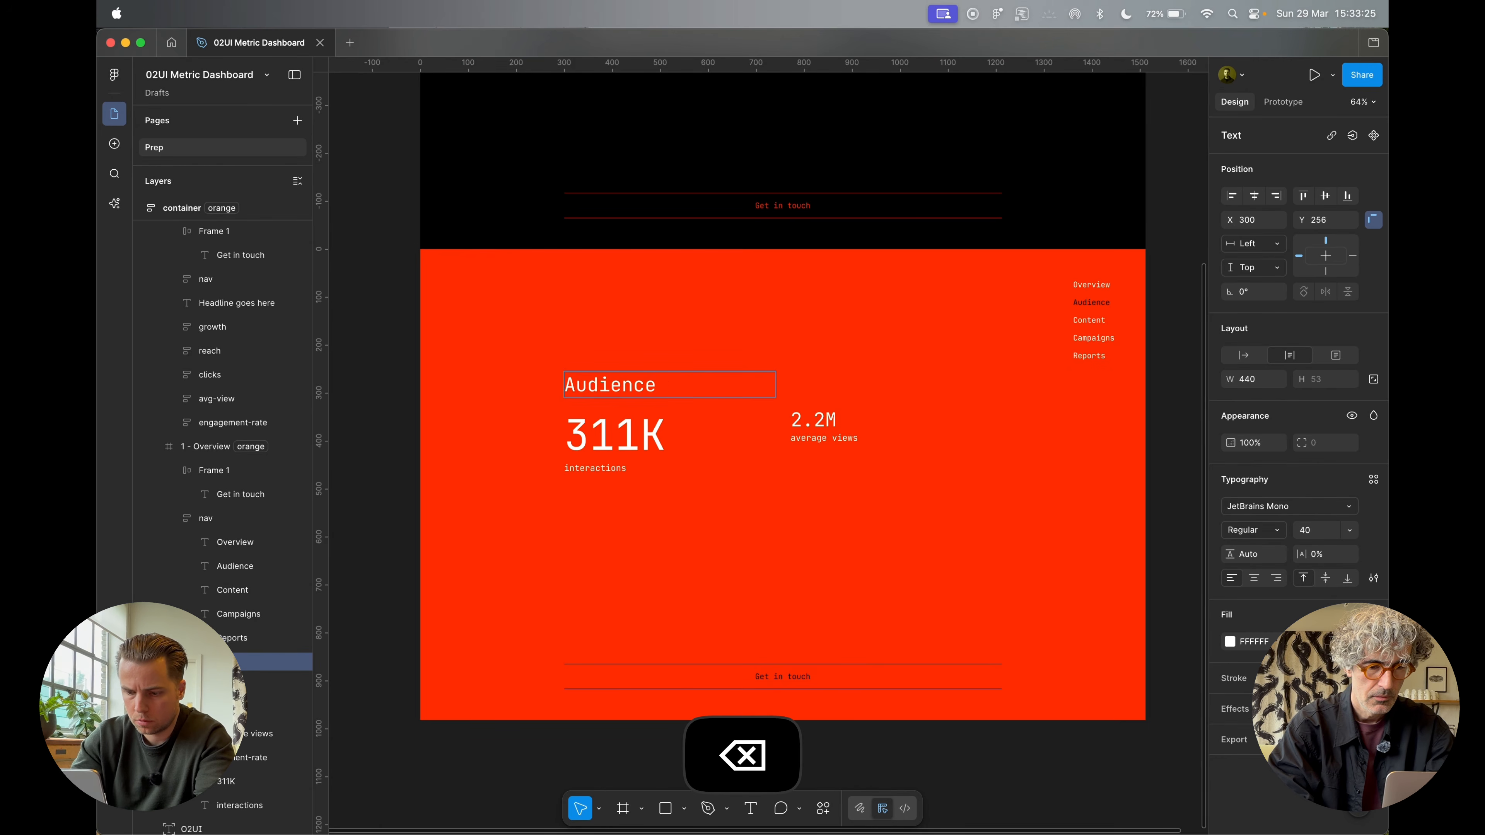
{"action": "type", "text": "Overview"}
Show the layout guides and duplicate the 2.2M average views metric beside the original, aligned to the column starting at X 1008
{"action": "left_click", "coordinate": [810, 418]}
{"action": "left_click", "coordinate": [811, 419]}
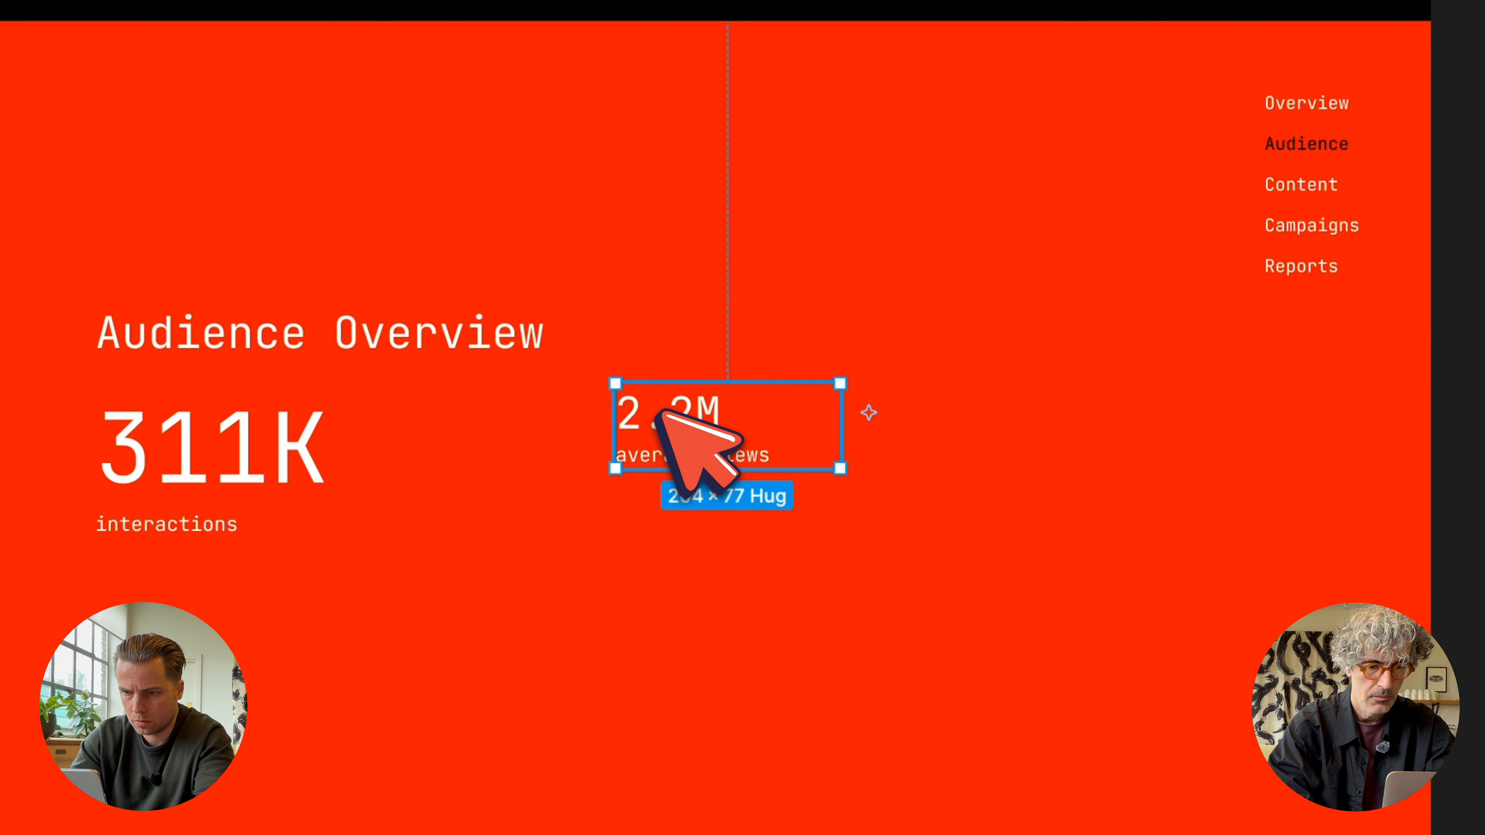
{"action": "key", "text": "shift+g"}
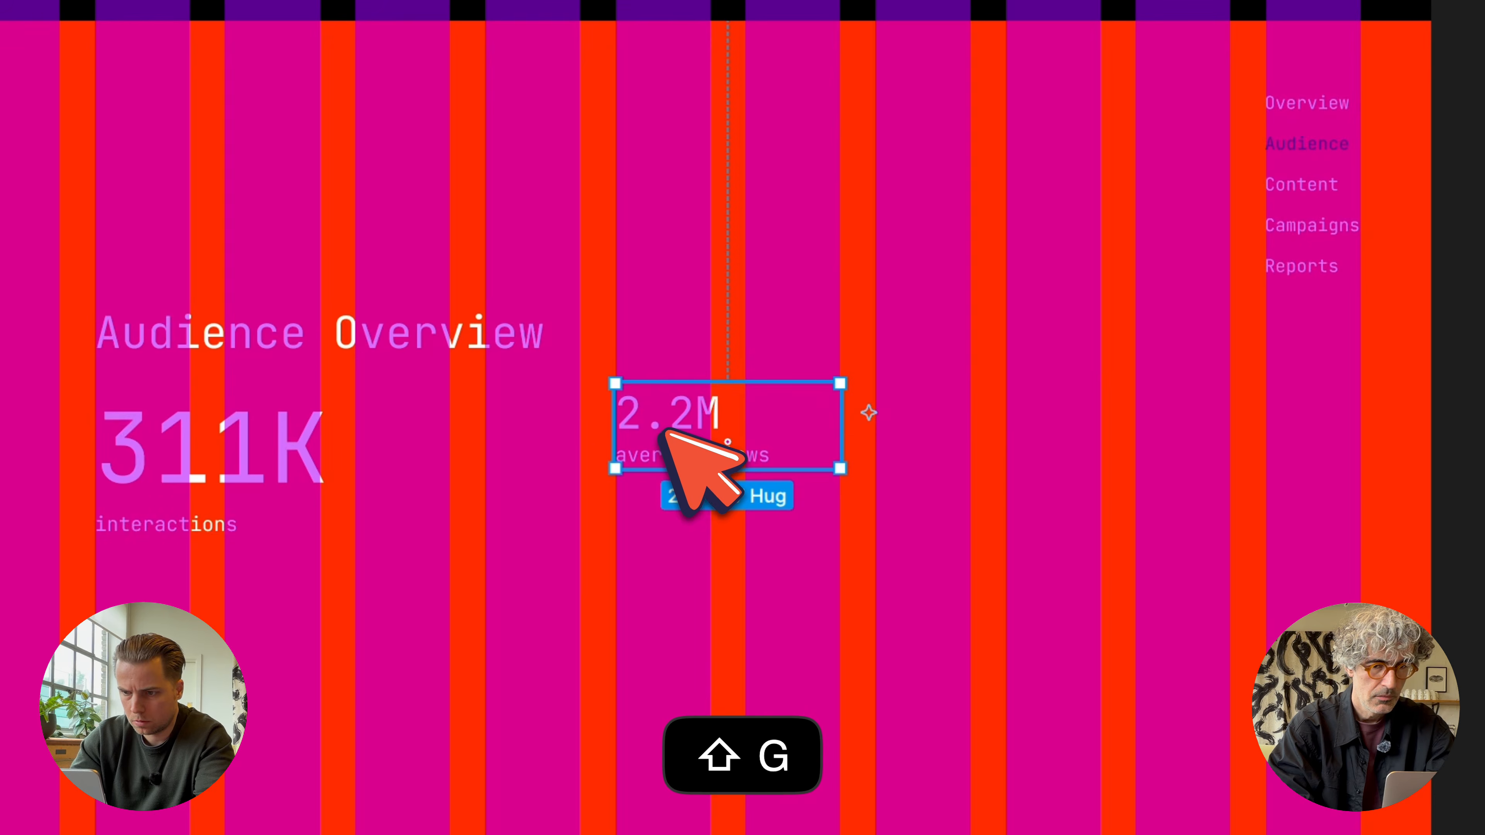
{"action": "left_click_drag", "start_coordinate": [660, 433], "coordinate": [935, 465]}
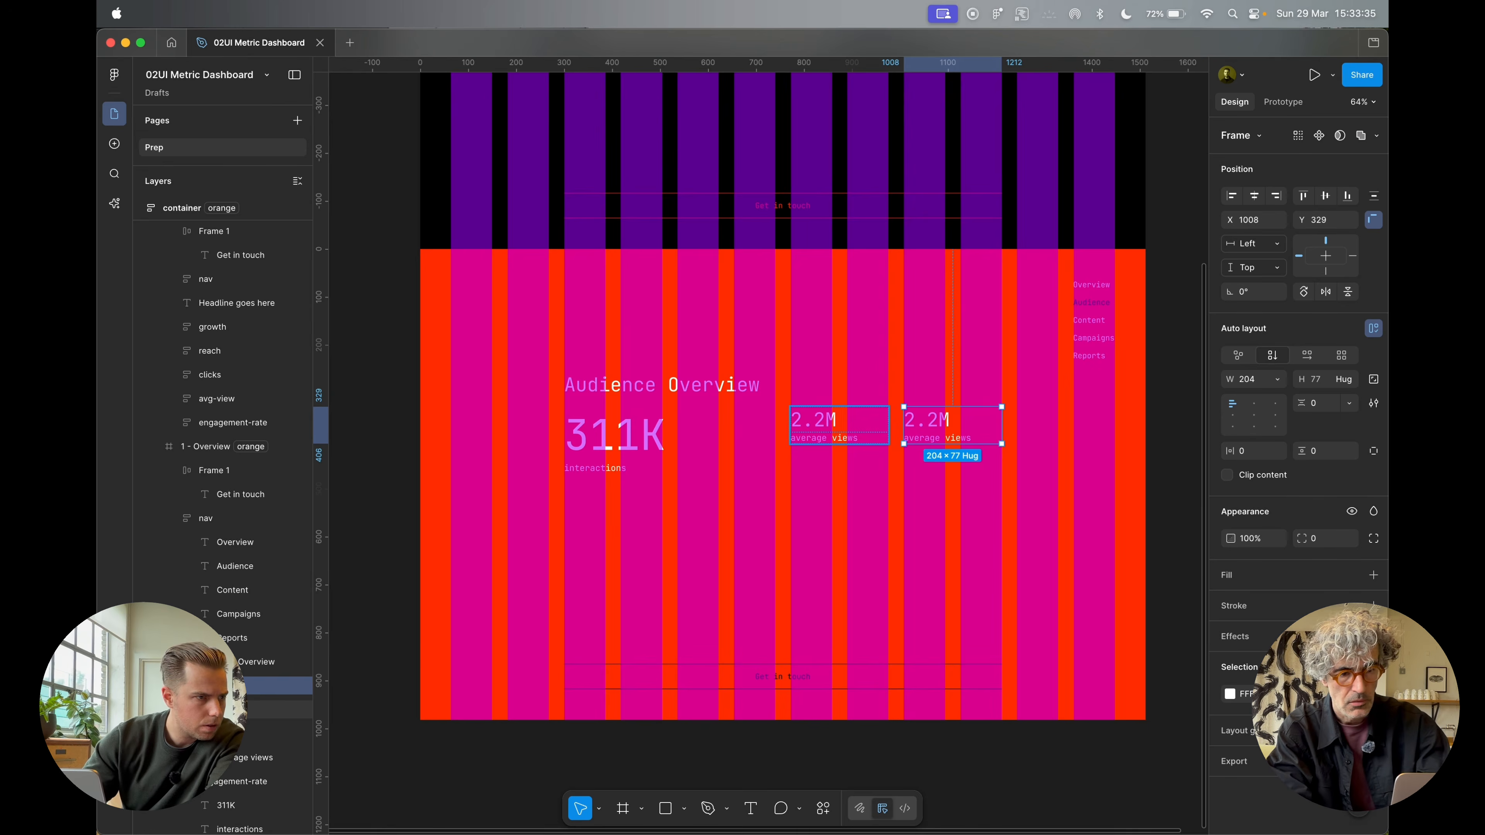
Relabel the original 2.2M metric "followers" and its copy "non-followers", then hide the layout guides
{"action": "left_click", "coordinate": [840, 438]}
{"action": "double_click", "coordinate": [840, 438]}
{"action": "double_click", "coordinate": [839, 438]}
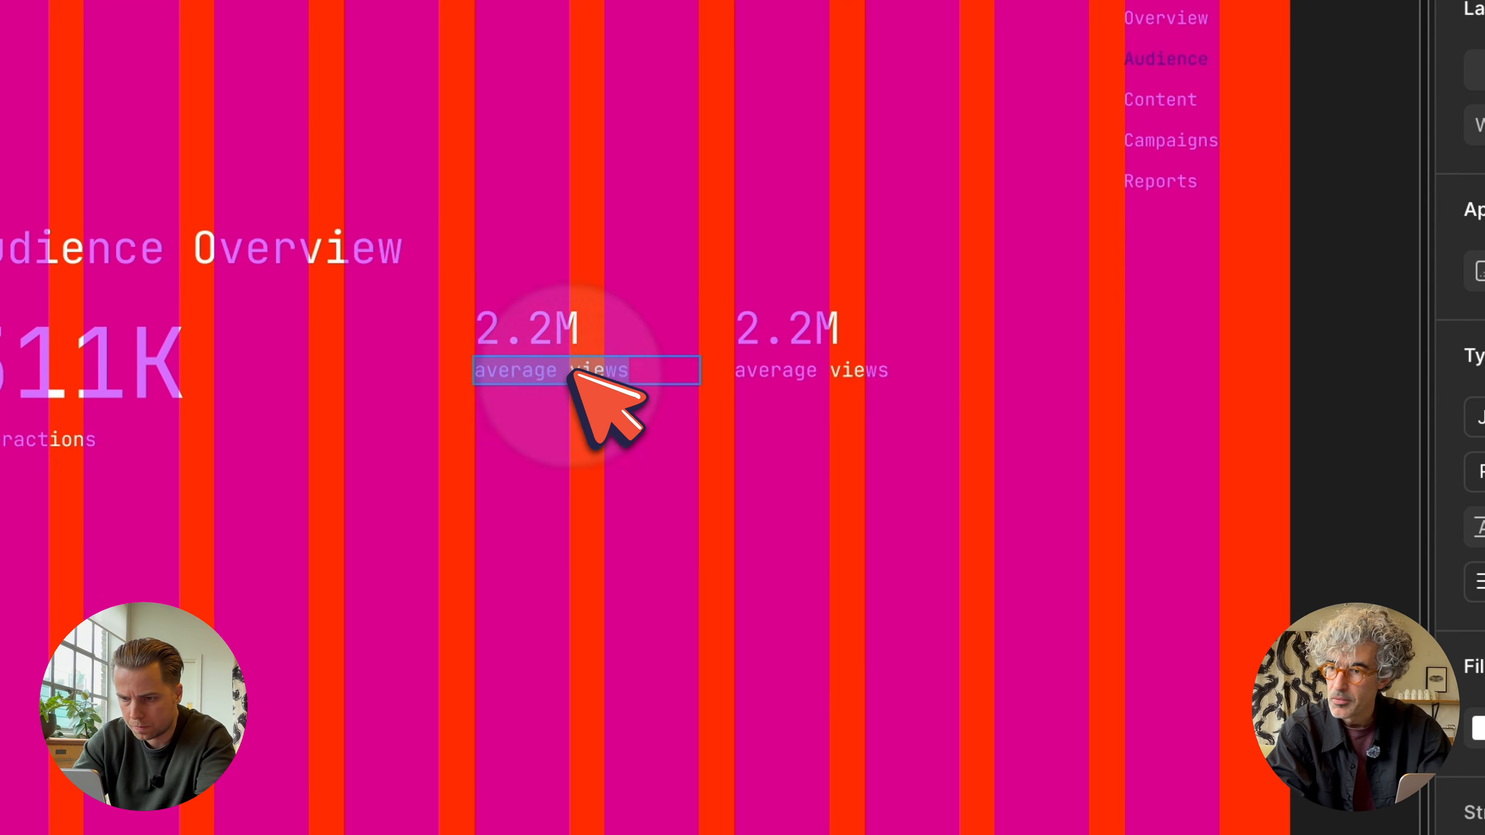
{"action": "type", "text": "followers"}
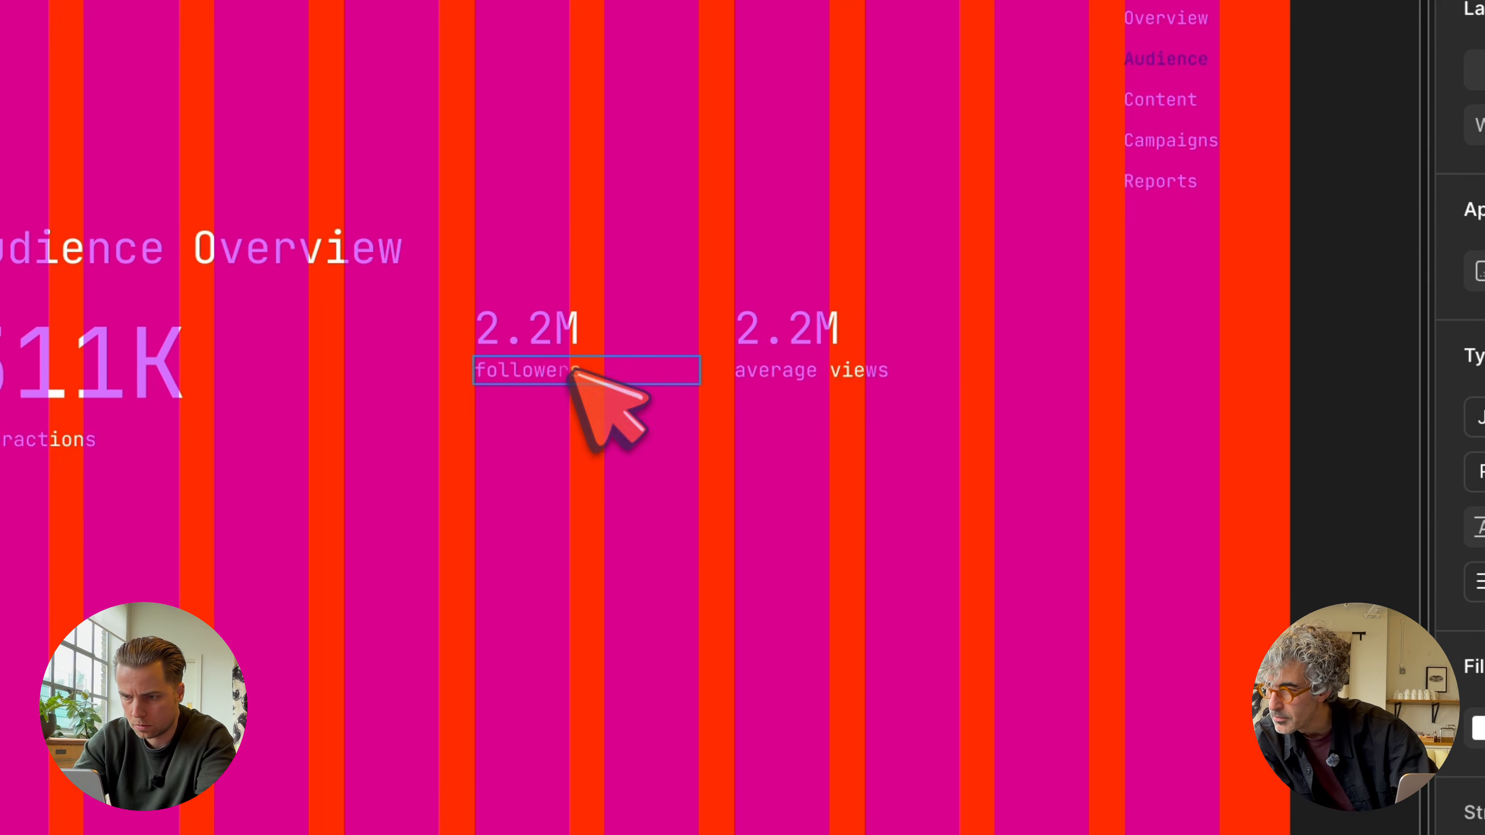
{"action": "double_click", "coordinate": [871, 374]}
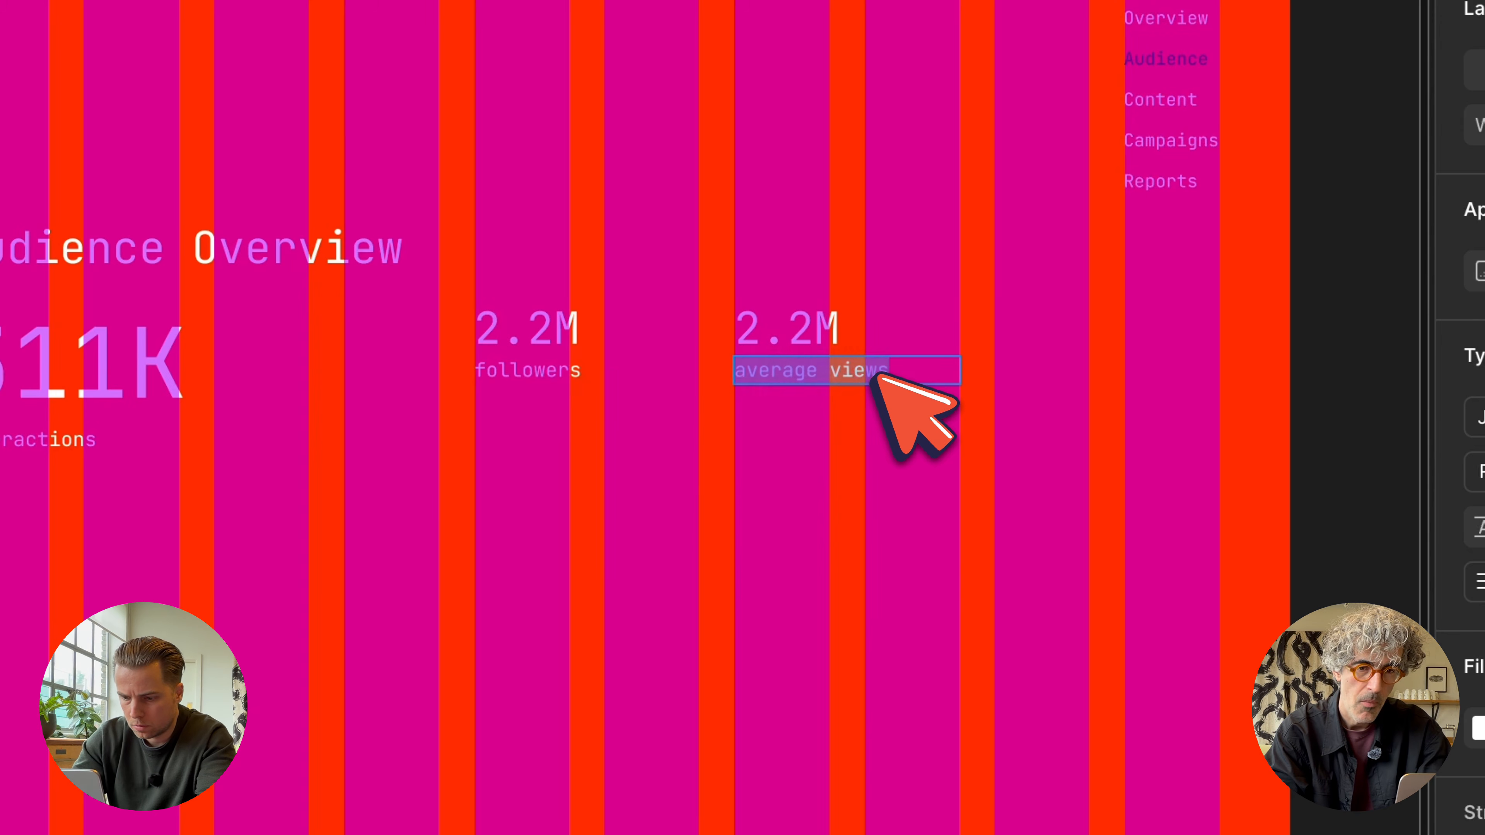
{"action": "type", "text": "non-follower"}
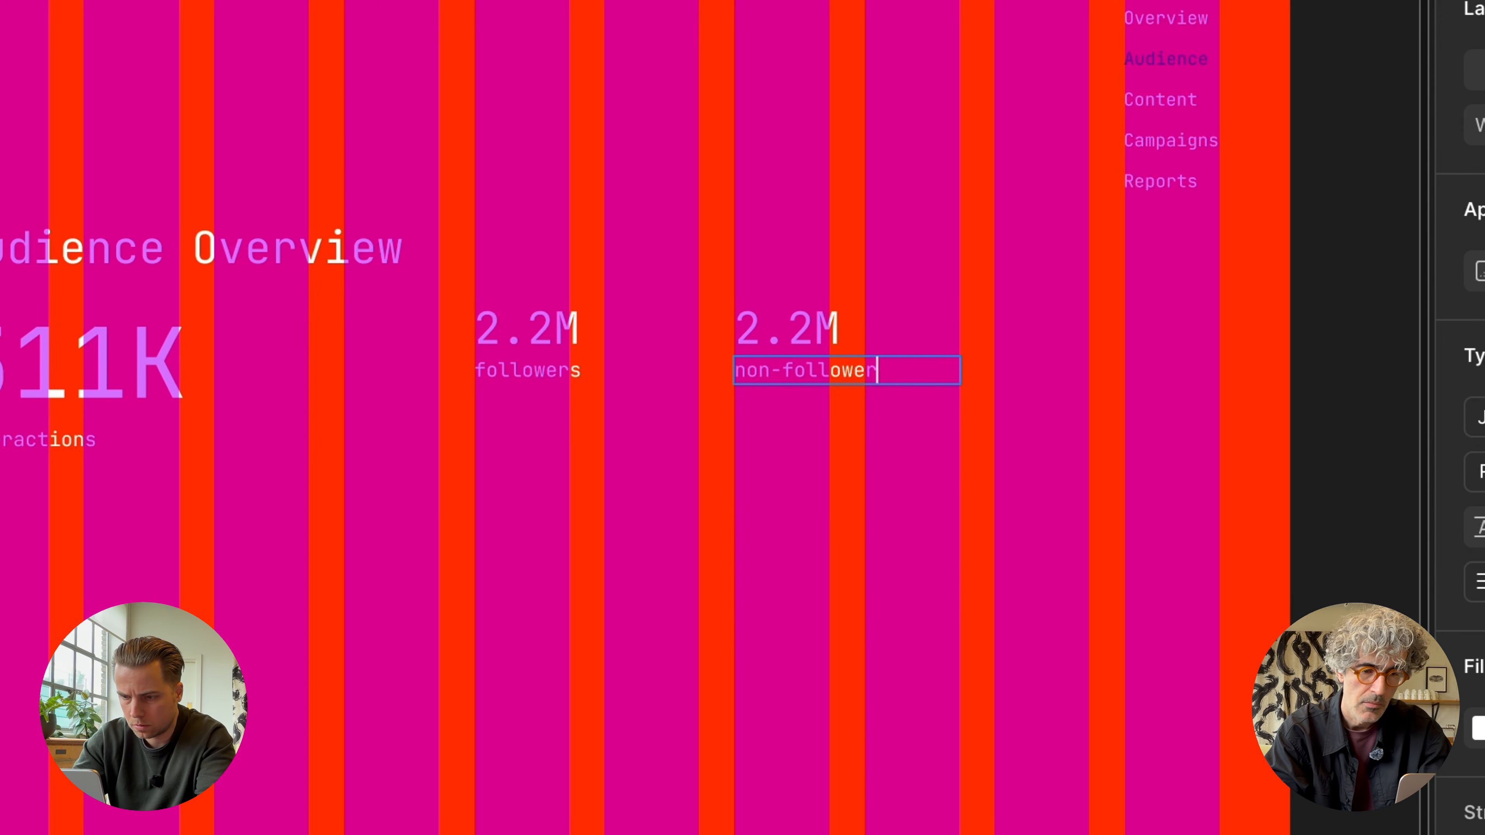
{"action": "type", "text": "s"}
{"action": "key", "text": "Escape"}
{"action": "key", "text": "Escape"}
{"action": "key", "text": "shift+g"}
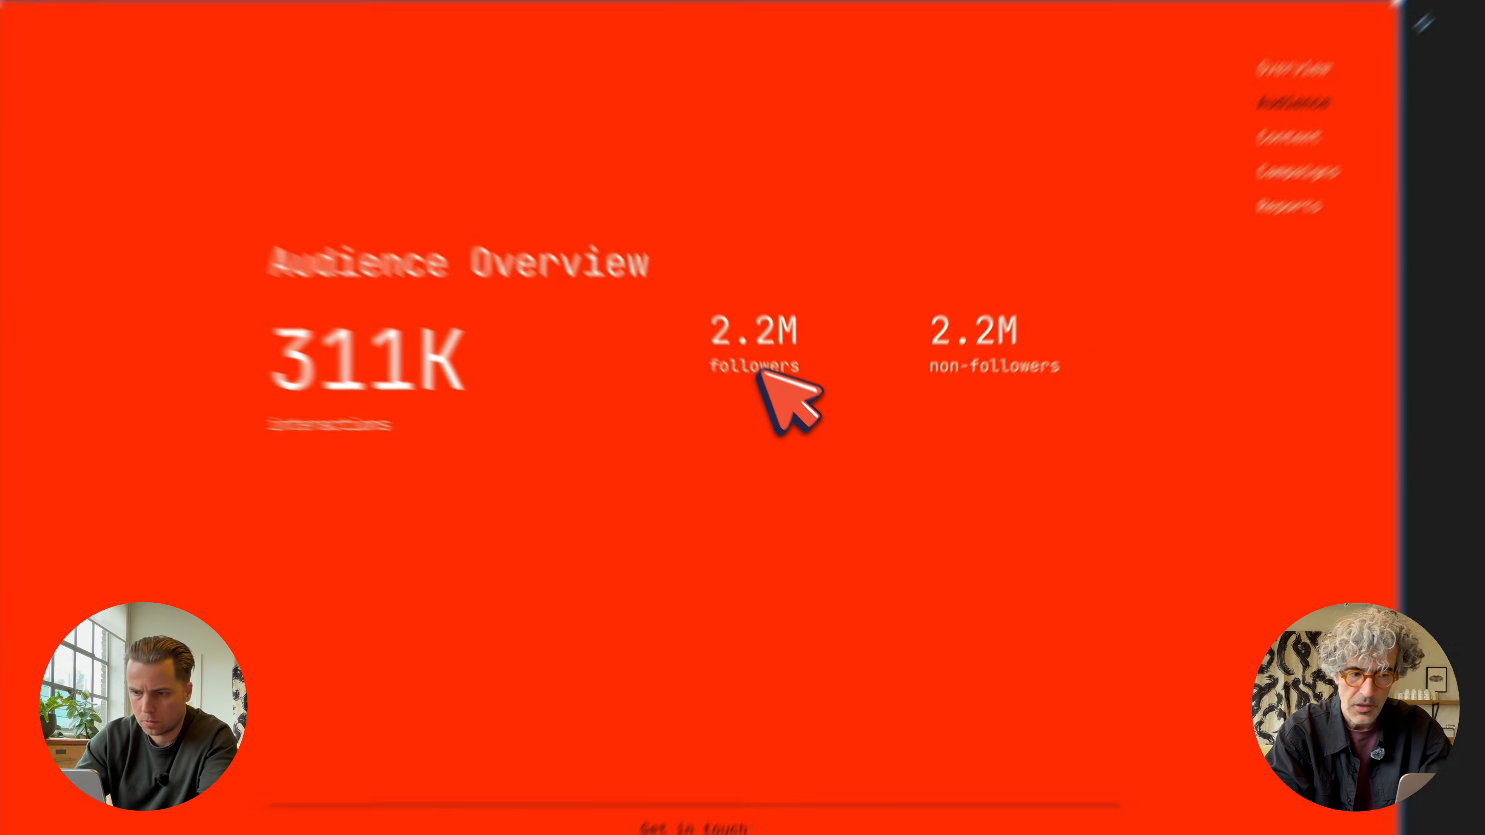
Duplicate the followers metric directly below itself and label the copy "total accounts engaged"
{"action": "left_click", "coordinate": [816, 440]}
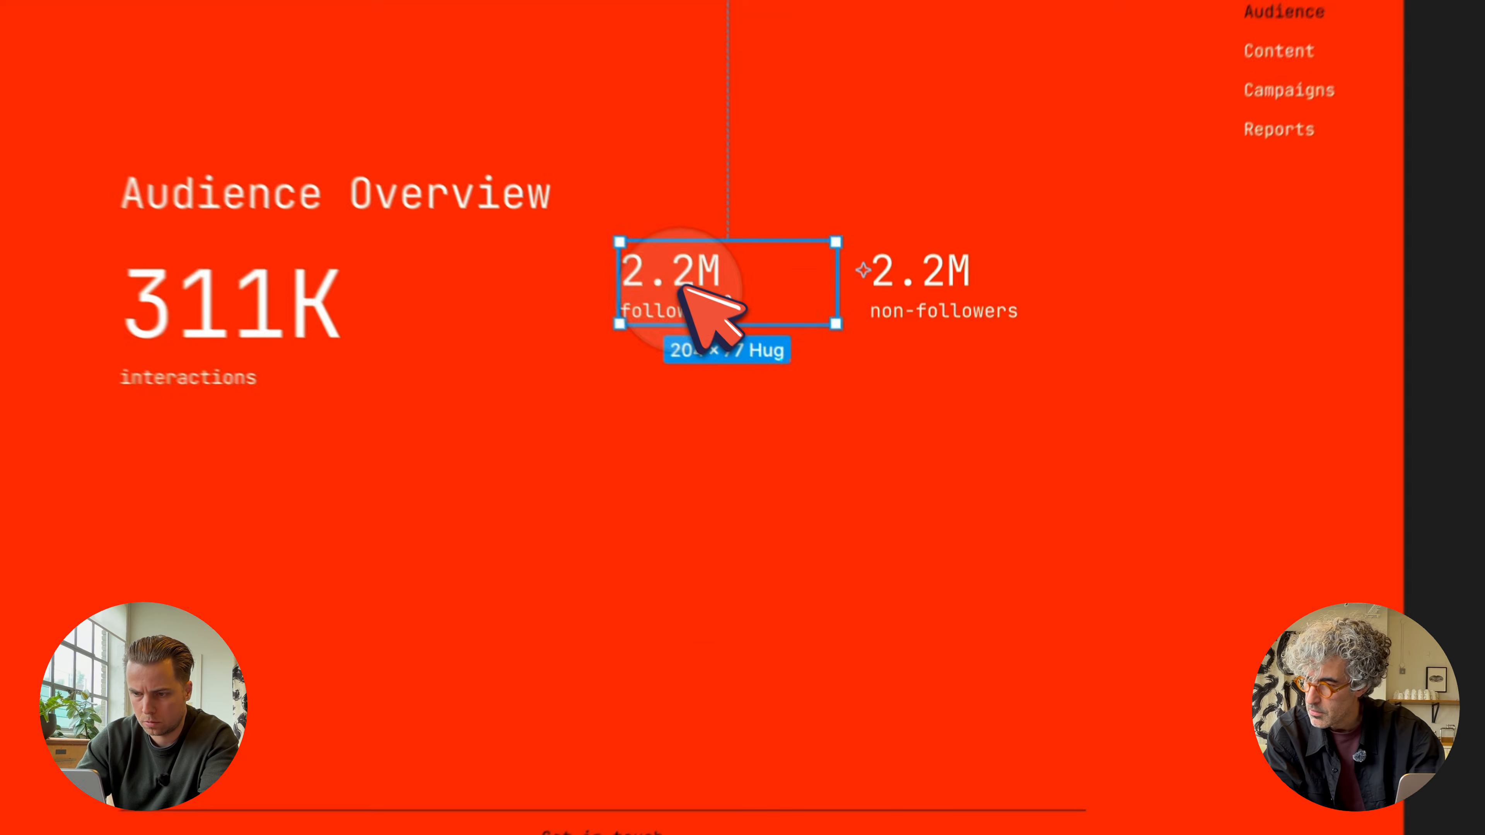
{"action": "left_click_drag", "start_coordinate": [820, 428], "coordinate": [821, 485]}
{"action": "double_click", "coordinate": [669, 429]}
{"action": "double_click", "coordinate": [670, 428]}
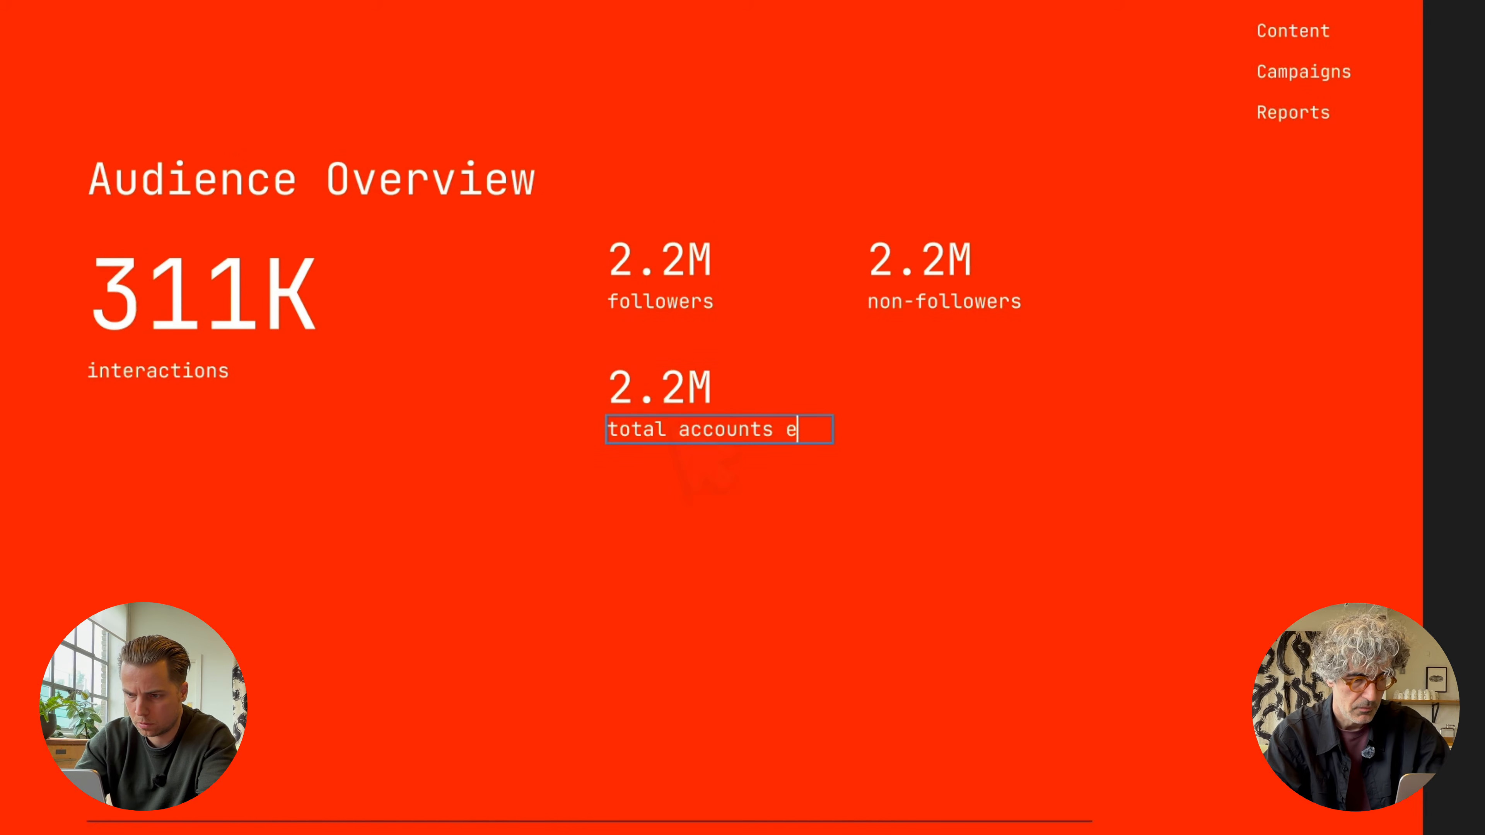
{"action": "key", "text": "Escape"}
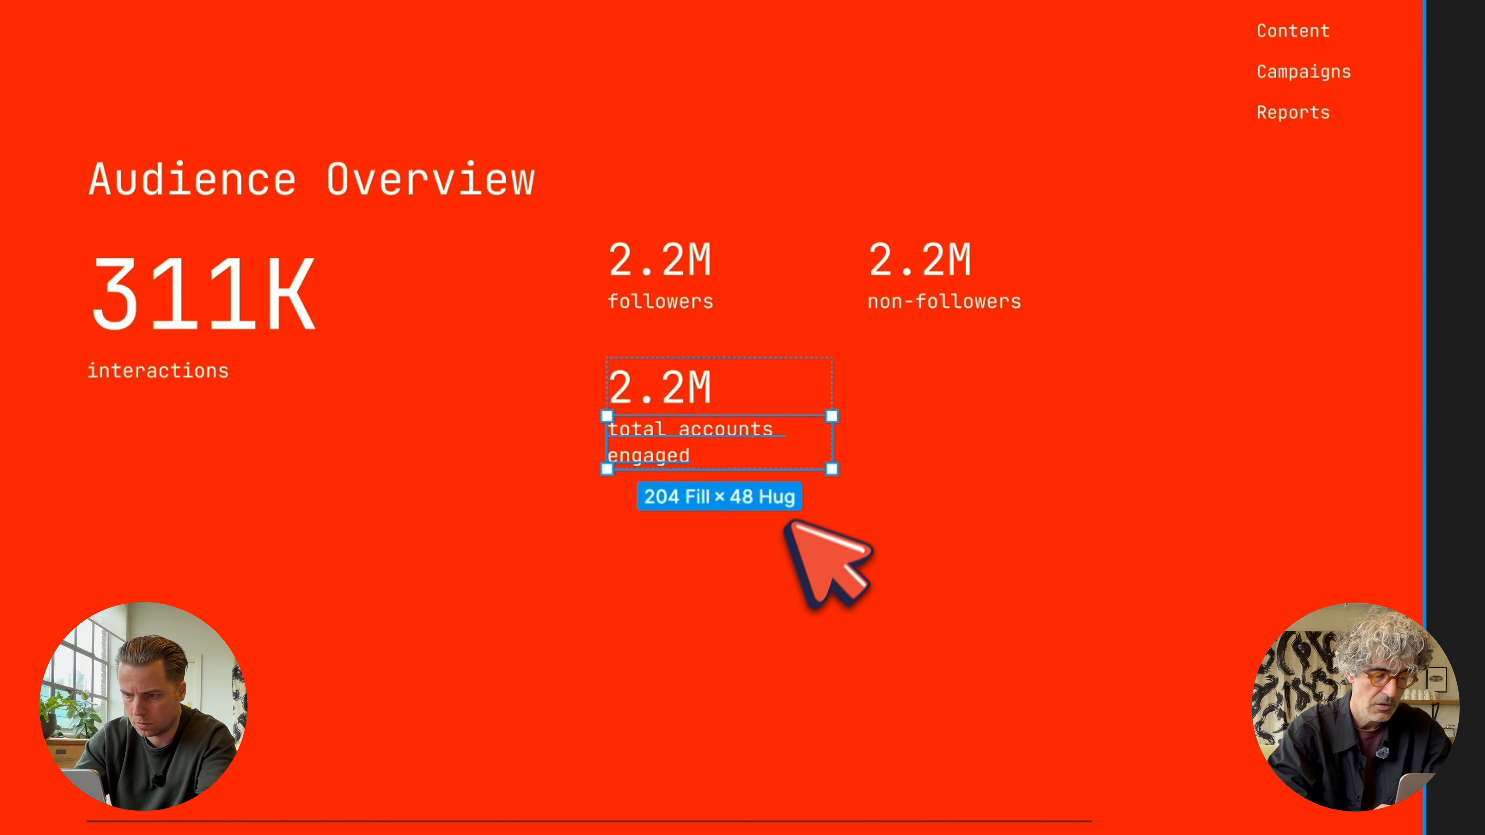
{"action": "left_click", "coordinate": [734, 488]}
{"action": "left_click", "coordinate": [666, 446]}
{"action": "double_click", "coordinate": [666, 446]}
{"action": "key", "text": "Escape"}
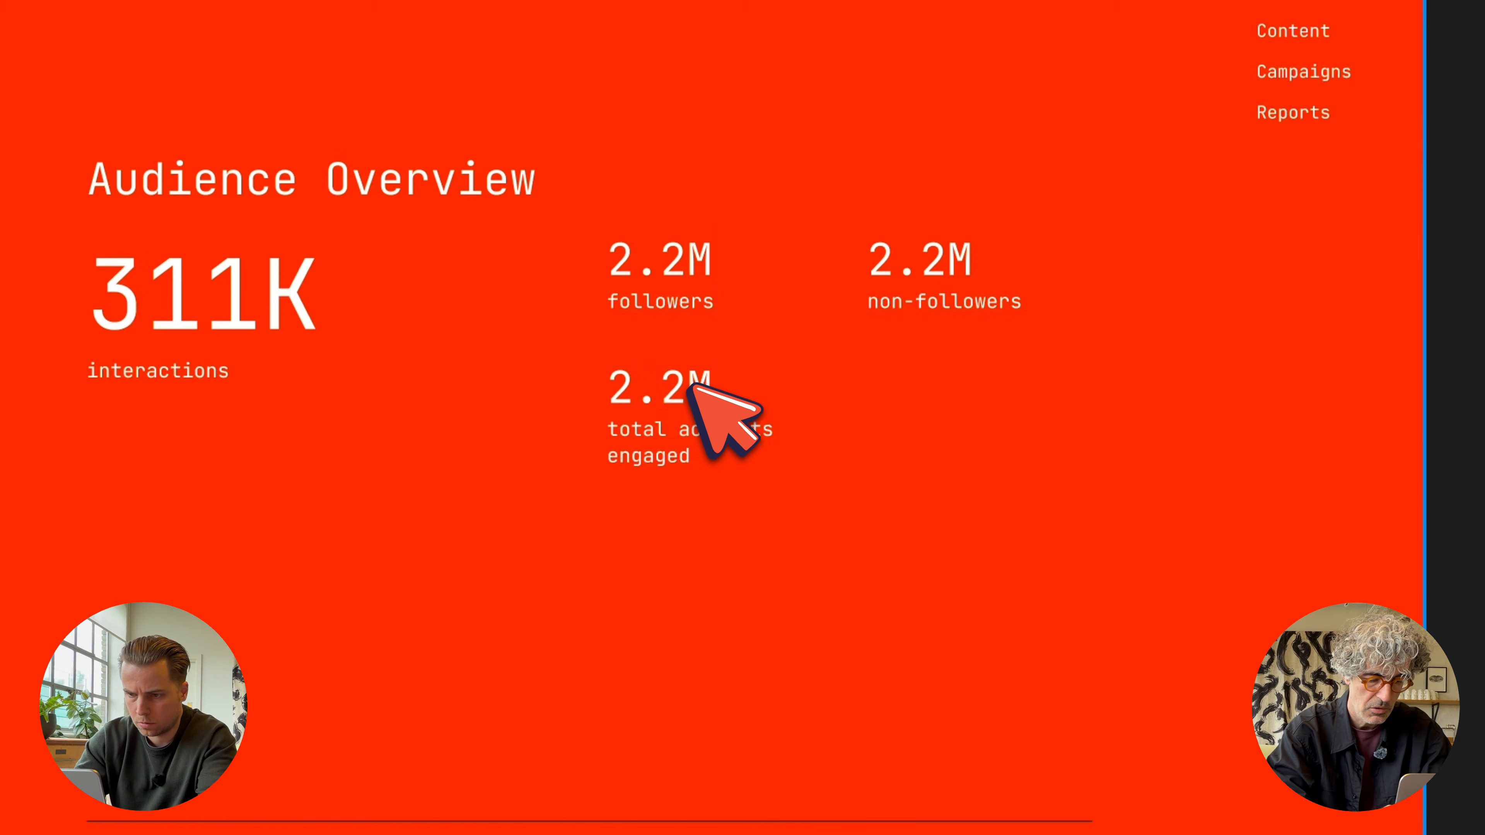
{"action": "double_click", "coordinate": [693, 386]}
{"action": "double_click", "coordinate": [692, 385]}
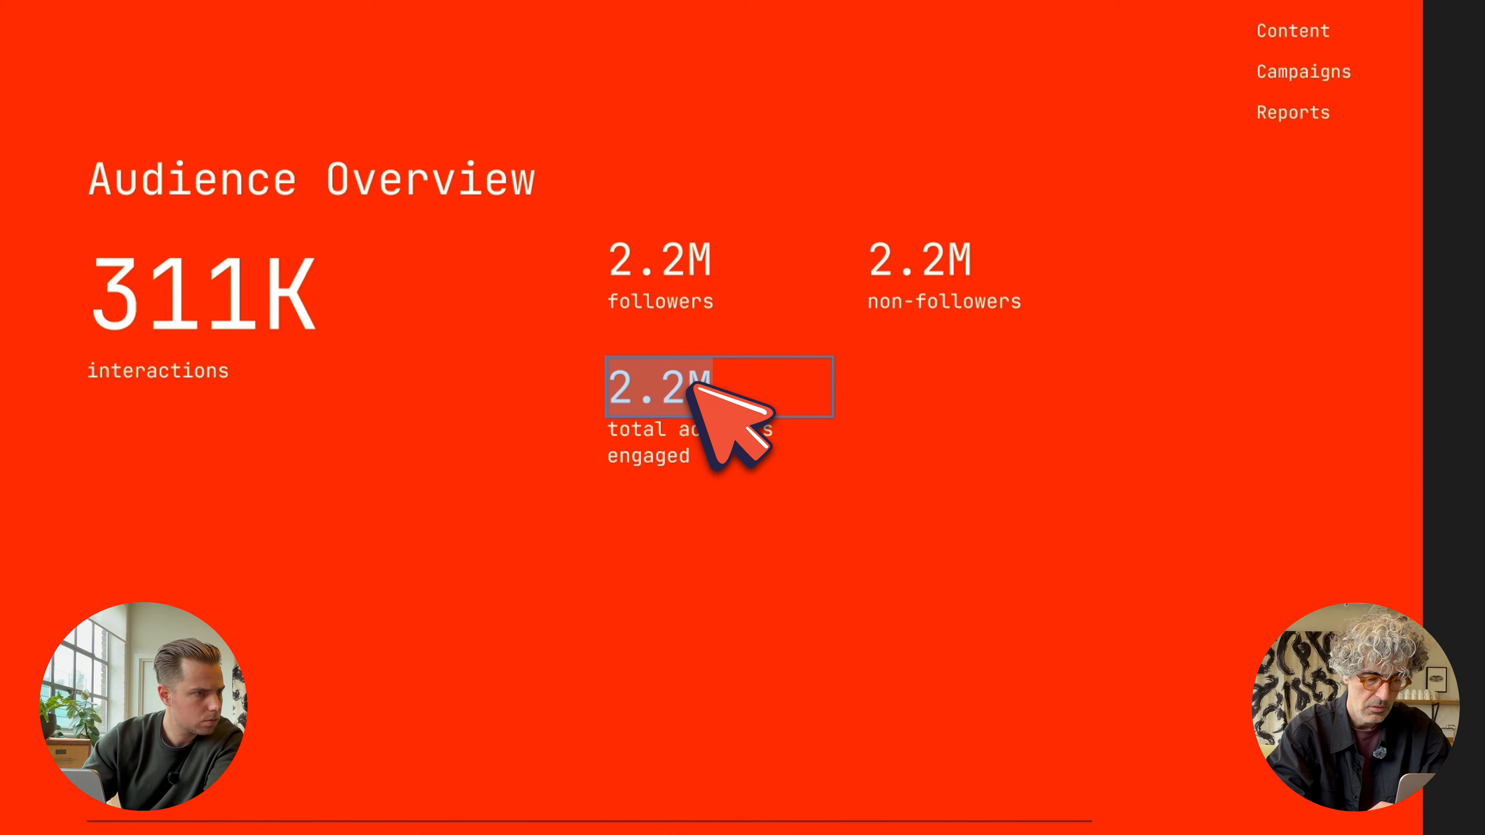
{"action": "key", "text": "Escape"}
Set the followers metric's value to 37.6%
{"action": "left_click", "coordinate": [667, 260]}
{"action": "double_click", "coordinate": [664, 258]}
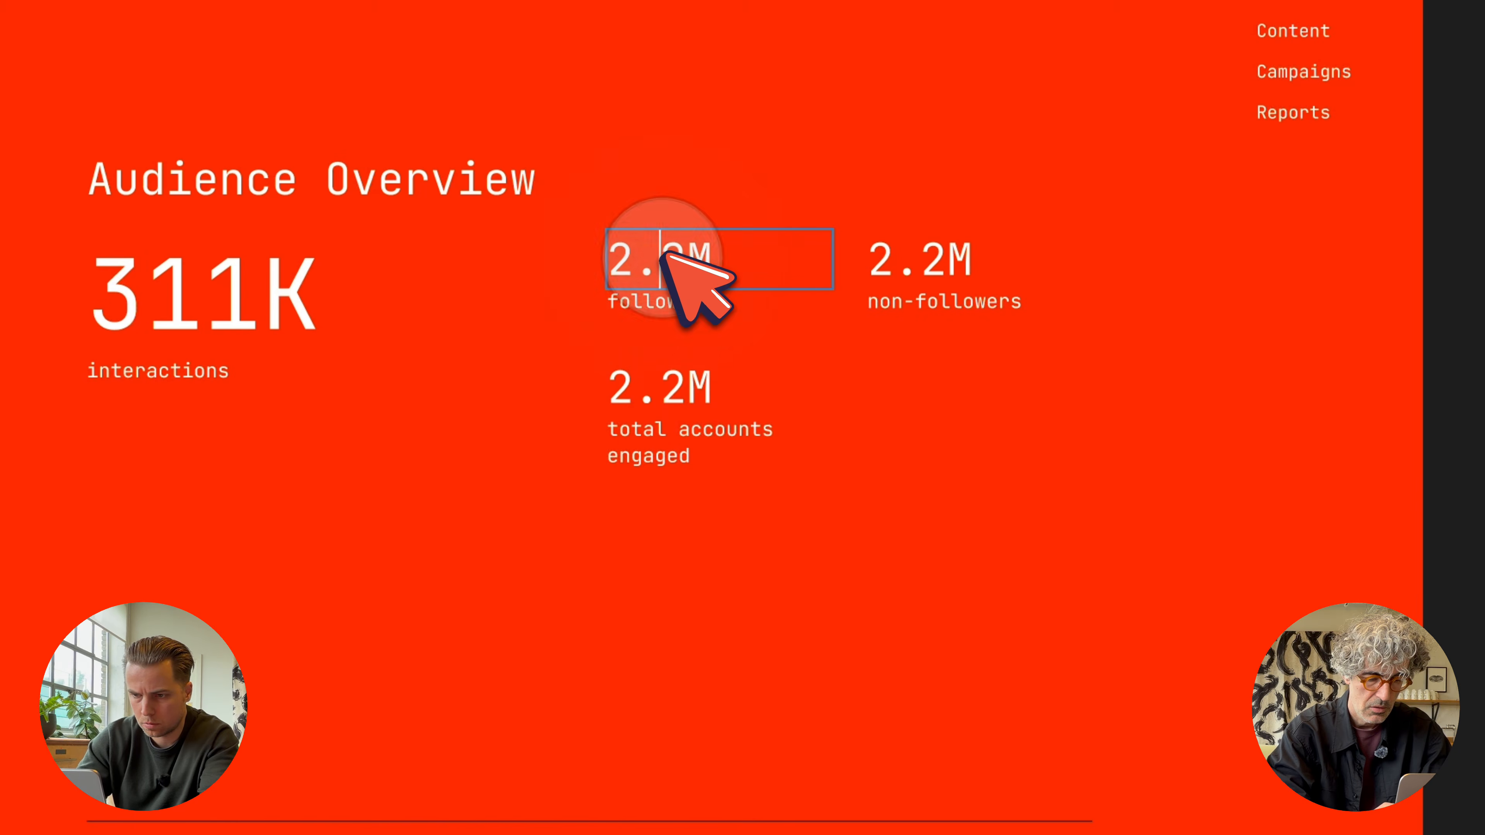
{"action": "key", "text": "Left"}
{"action": "key", "text": "Left"}
{"action": "key", "text": "shift+Right"}
{"action": "key", "text": "shift+Right"}
{"action": "key", "text": "shift+Right"}
{"action": "key", "text": "shift+Right"}
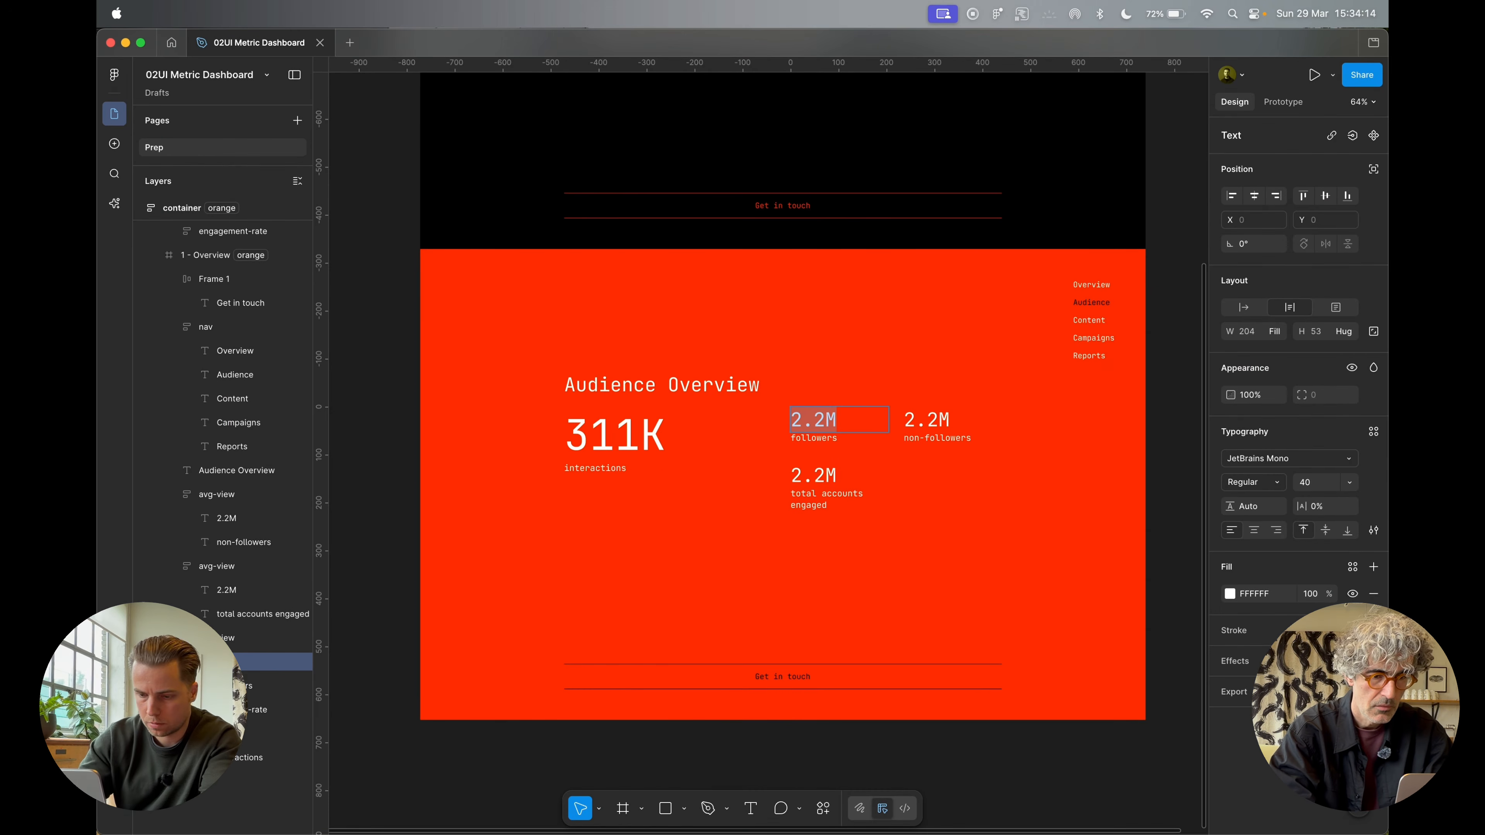
{"action": "type", "text": "37.6%"}
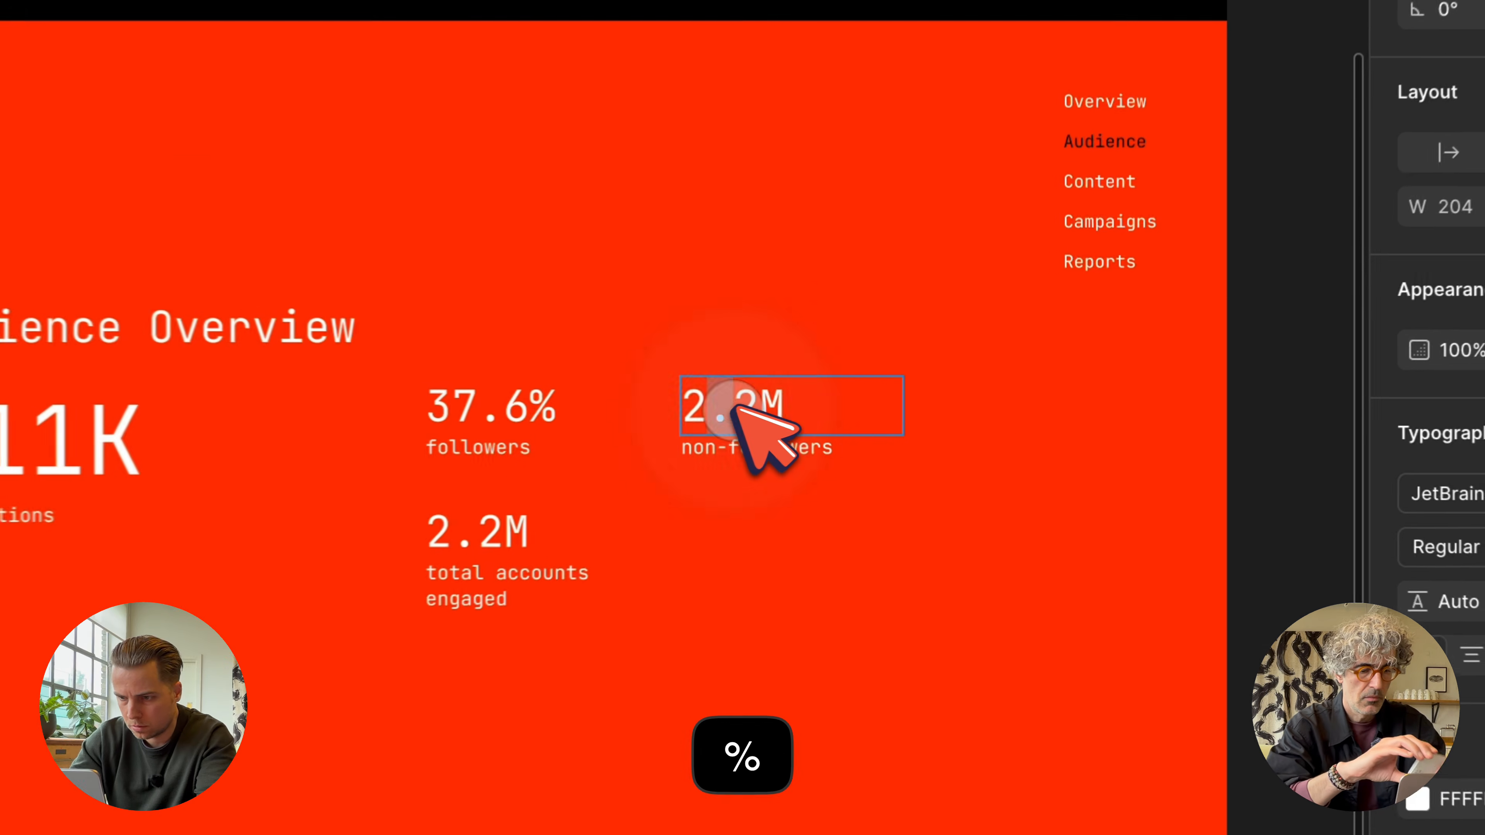
Set the non-followers metric's value to 62.4%
{"action": "double_click", "coordinate": [927, 420]}
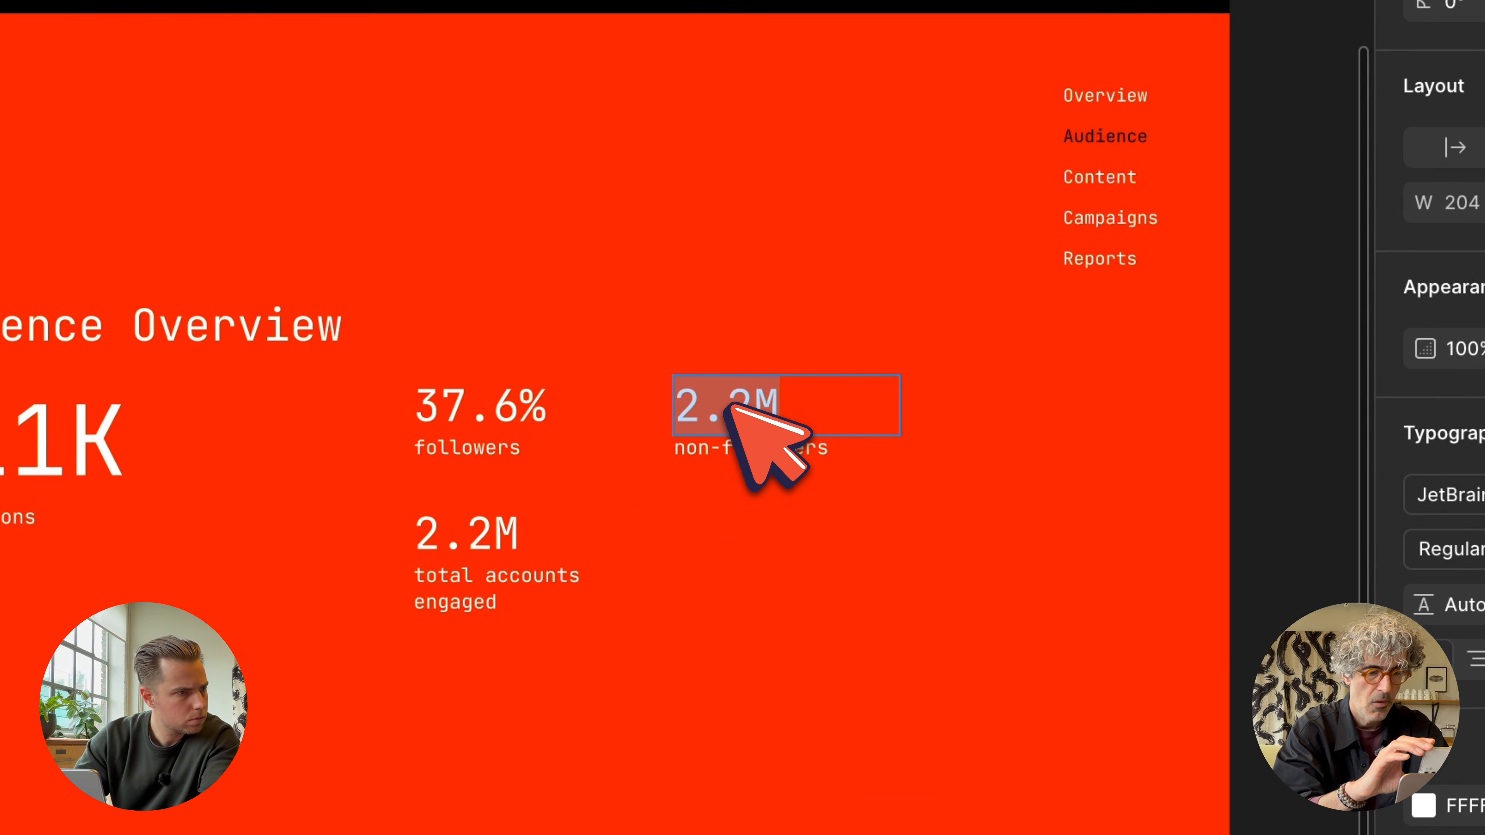
{"action": "type", "text": "62."}
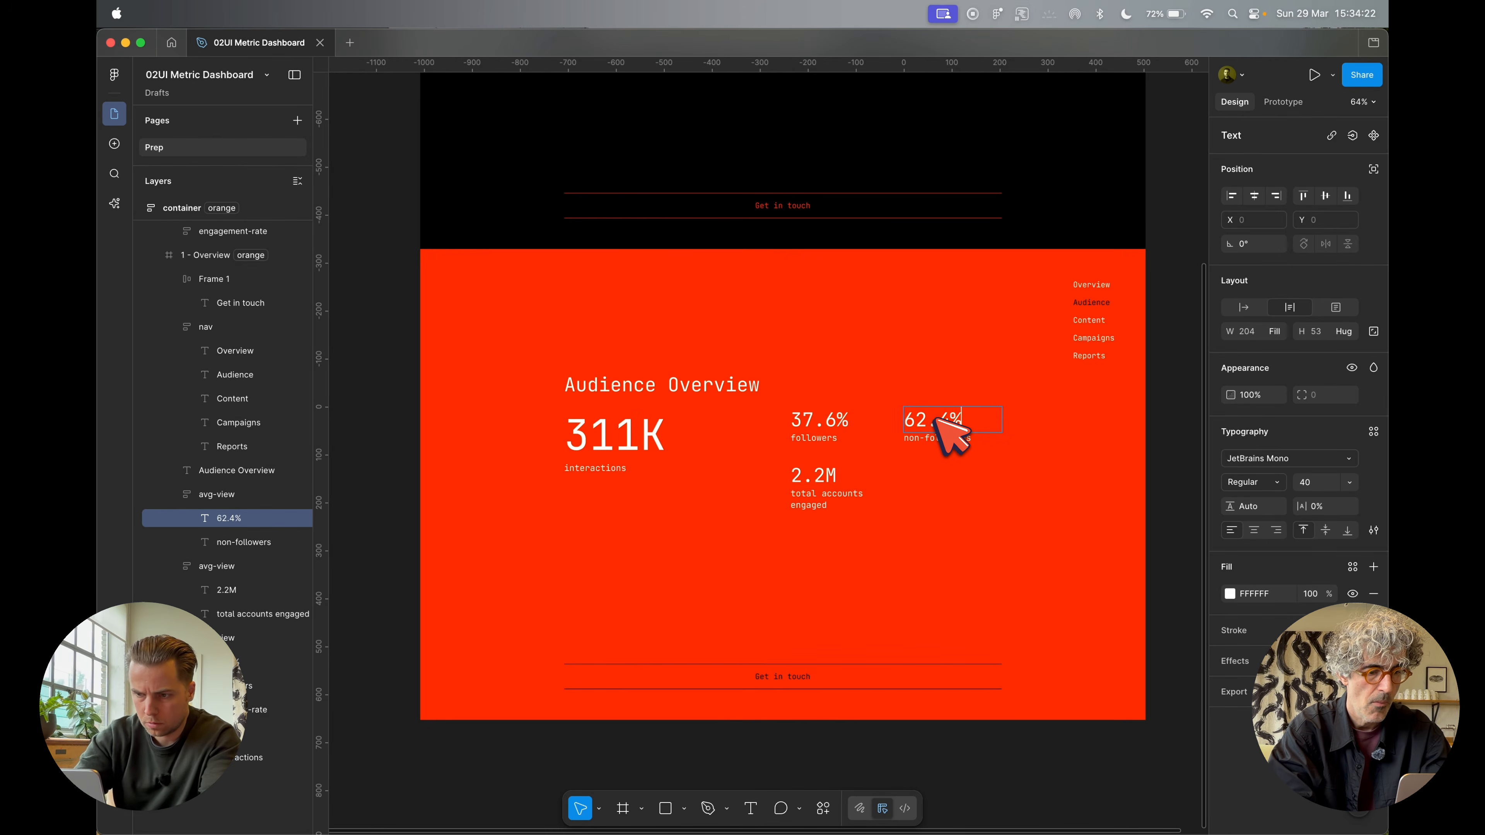
{"action": "type", "text": "4%"}
{"action": "key", "text": "Escape"}
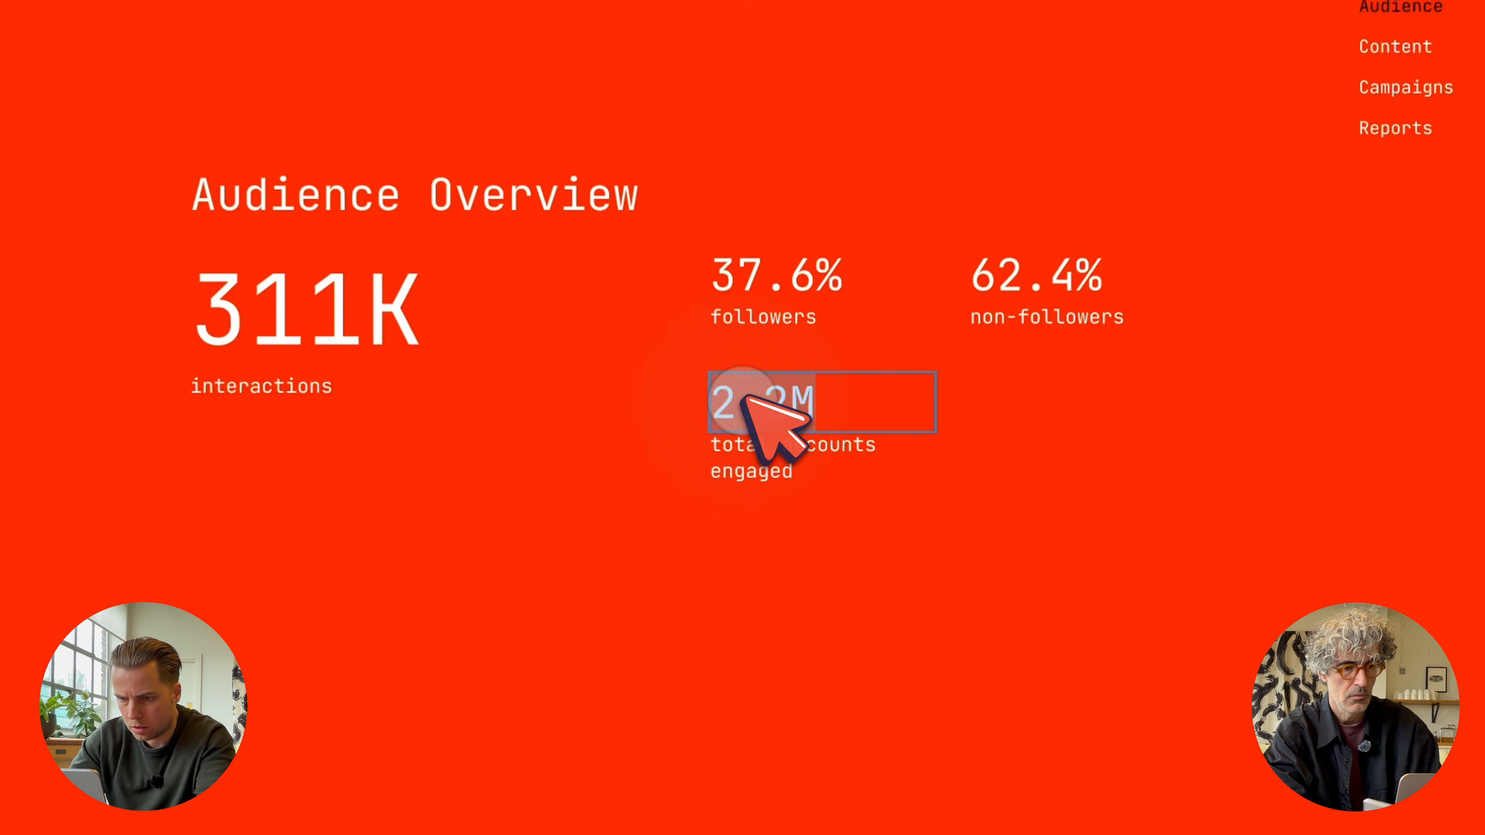
Set the total accounts engaged metric's value to 130.4K and shorten its label to "accounts engaged"
{"action": "double_click", "coordinate": [806, 473]}
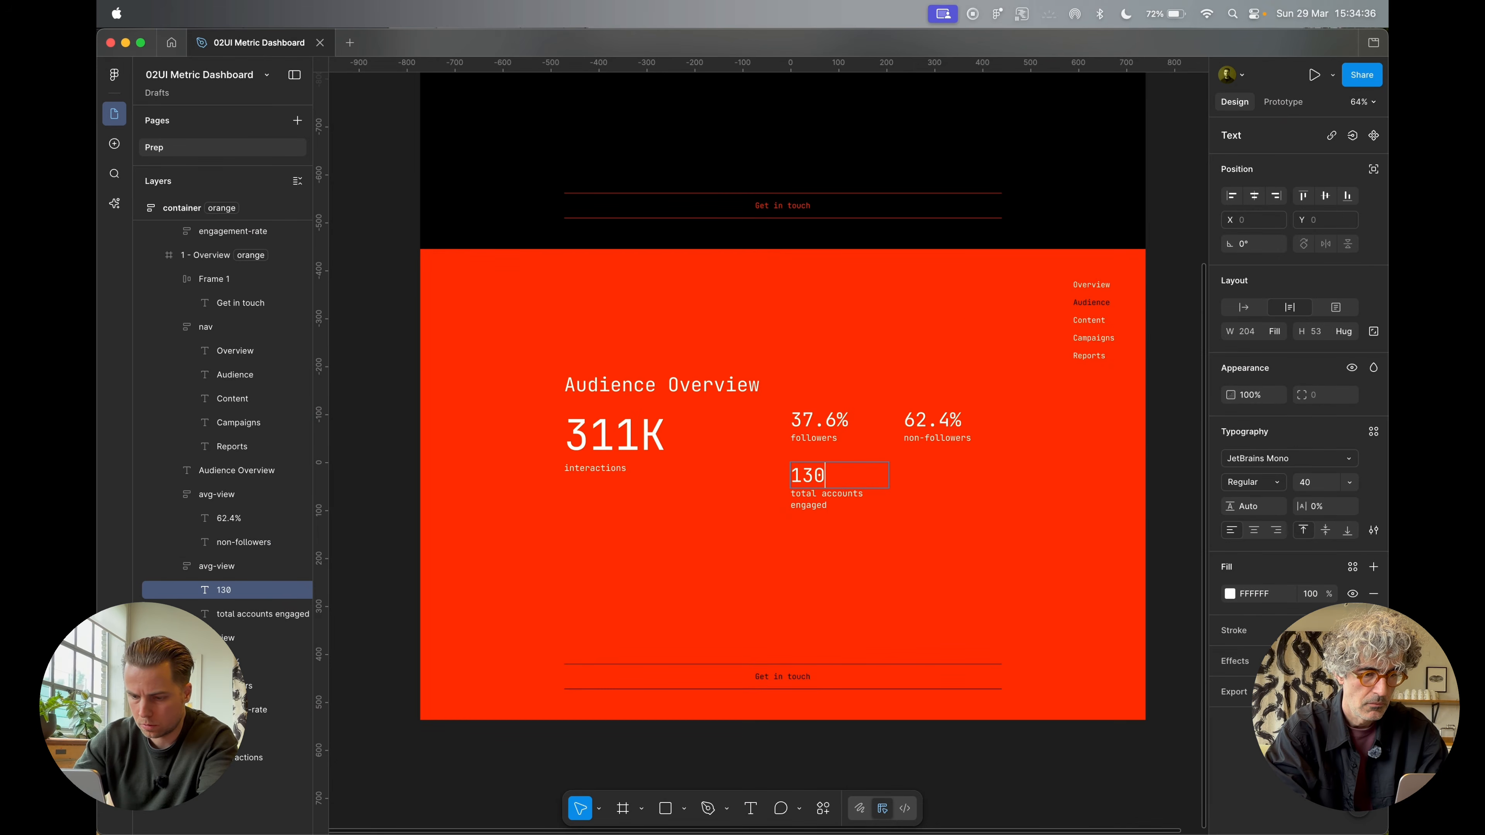
{"action": "type", "text": "K"}
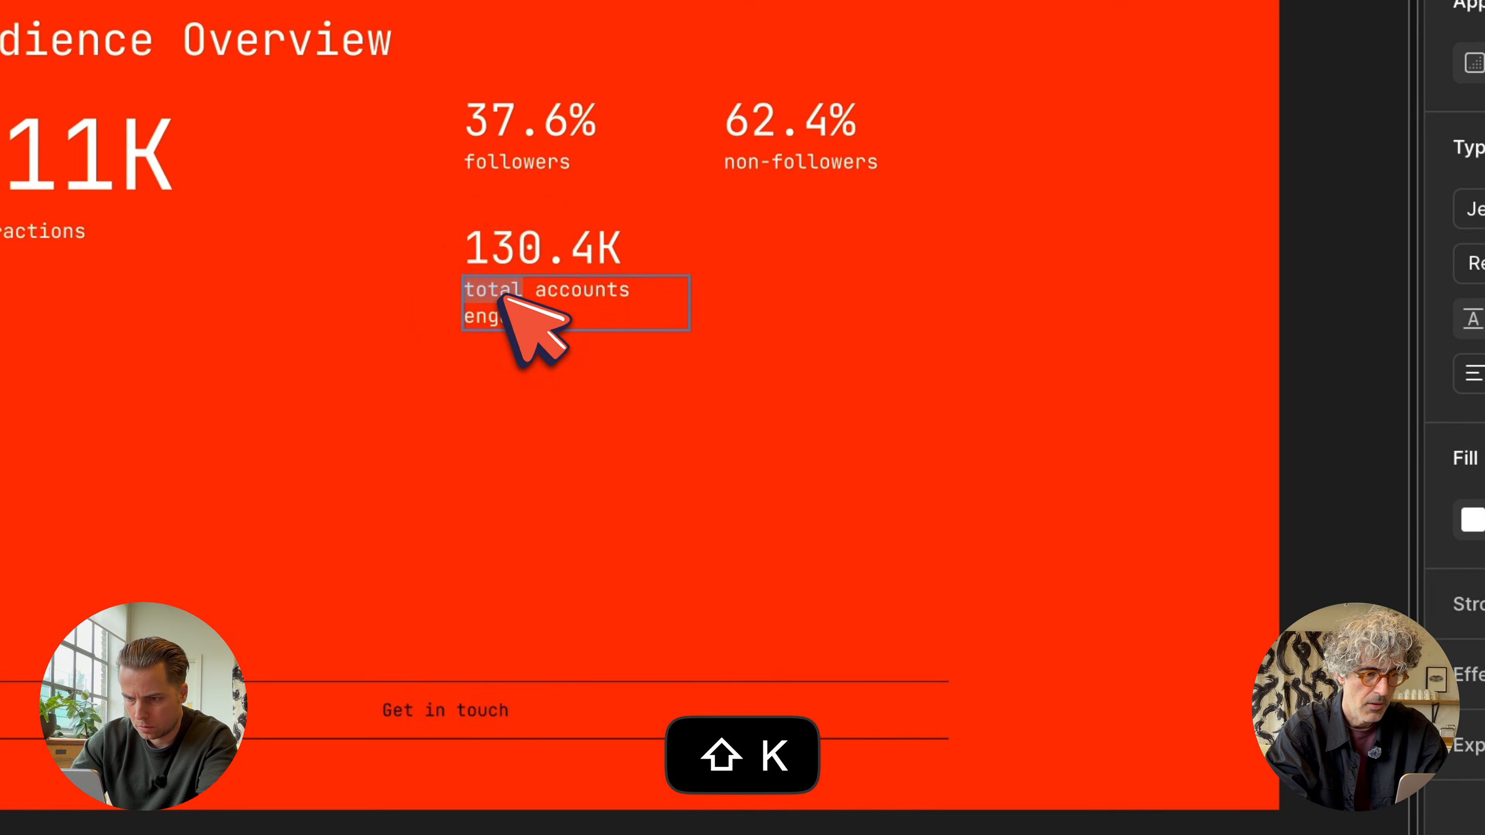
{"action": "left_click", "coordinate": [824, 497]}
{"action": "left_click_drag", "start_coordinate": [535, 294], "coordinate": [391, 292]}
{"action": "key", "text": "BackSpace"}
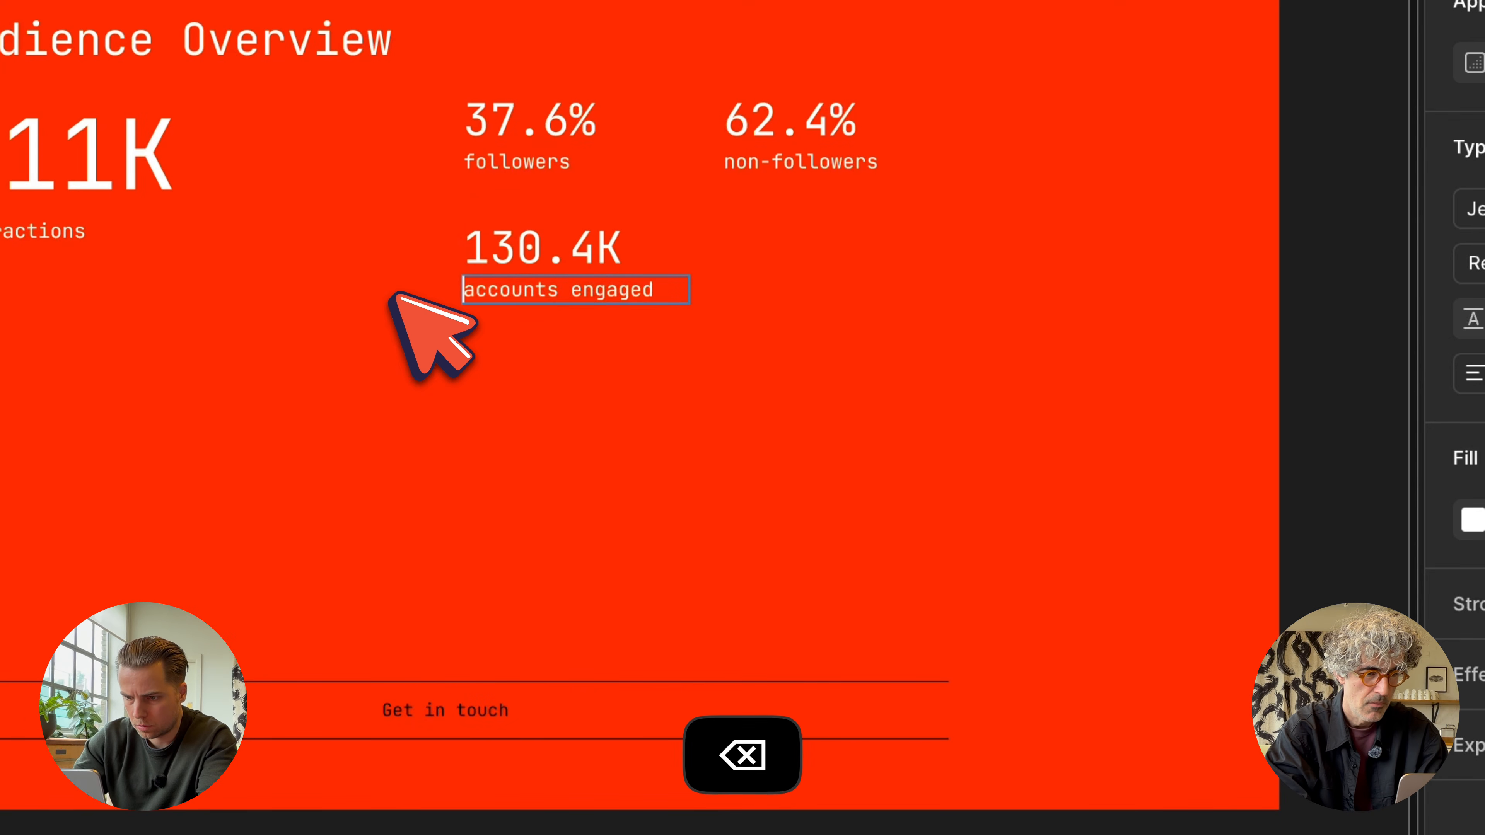
Duplicate the accounts engaged metric below itself, setting the copy's value to 66% and its label to "Posts"
{"action": "left_click", "coordinate": [556, 263]}
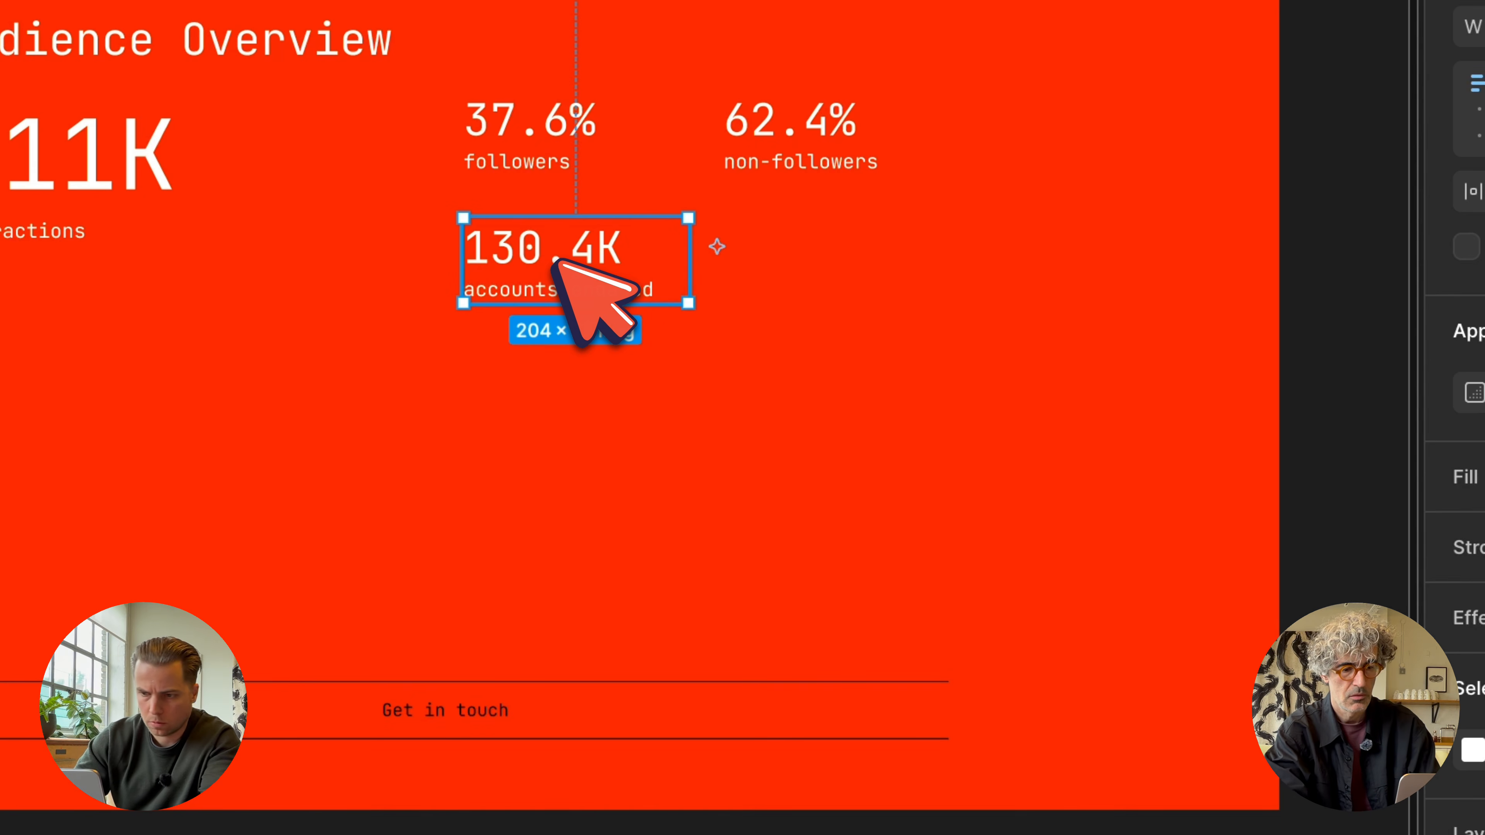
{"action": "left_click_drag", "start_coordinate": [556, 263], "coordinate": [557, 429]}
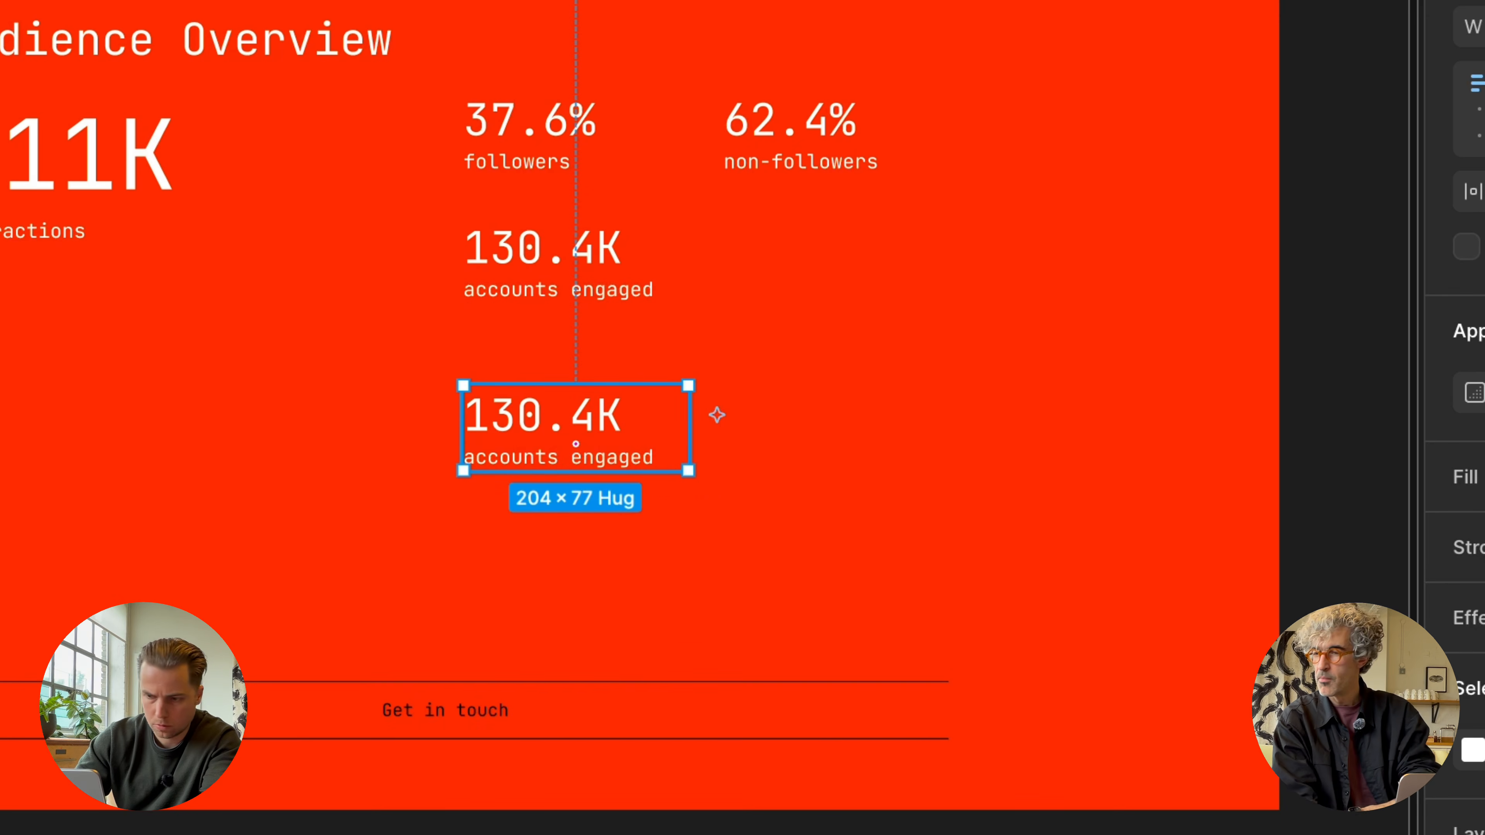
{"action": "double_click", "coordinate": [556, 424]}
{"action": "double_click", "coordinate": [555, 424]}
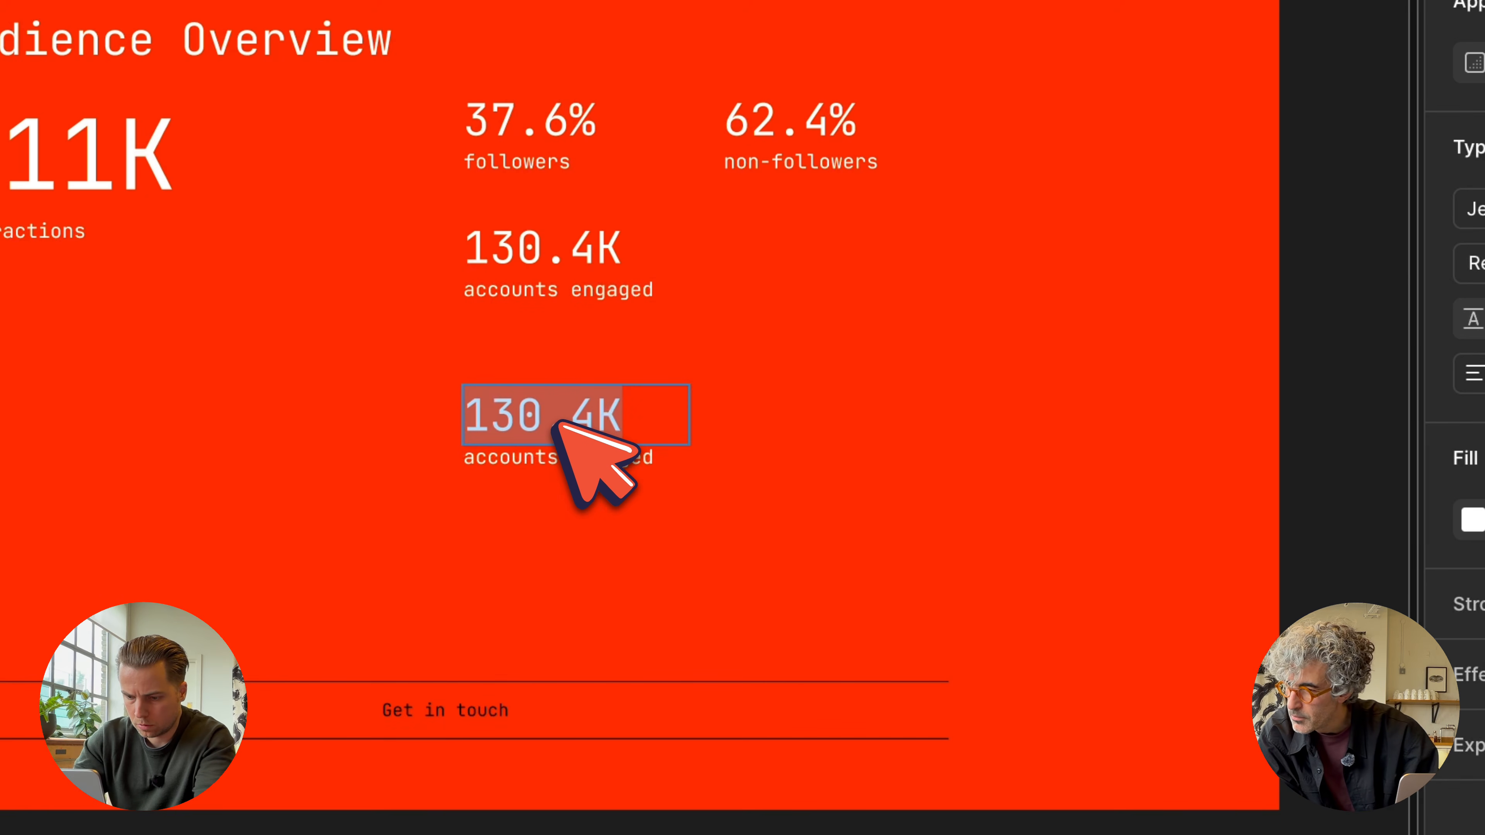
{"action": "type", "text": "66%"}
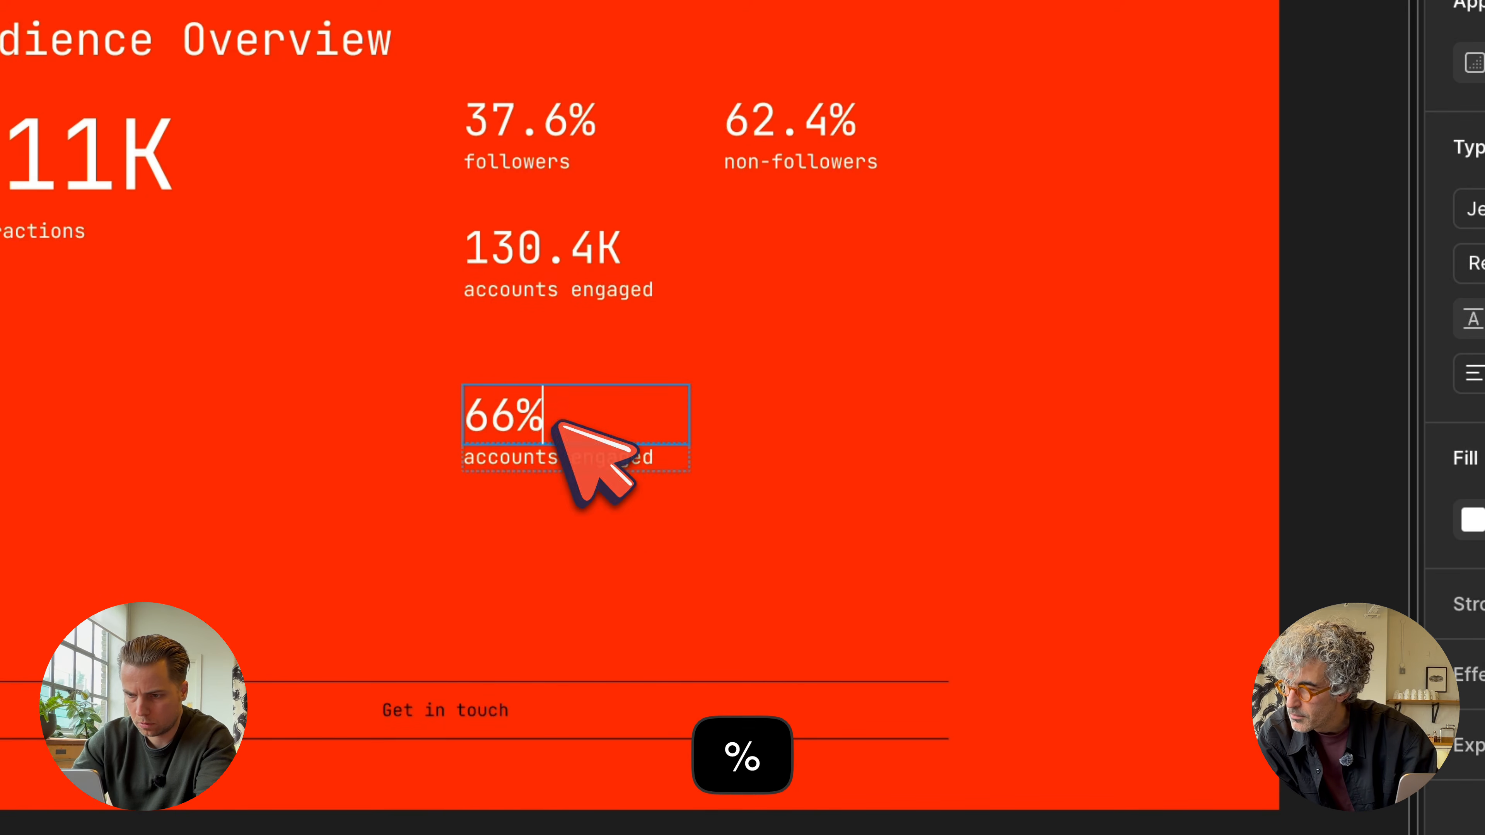
{"action": "double_click", "coordinate": [618, 454]}
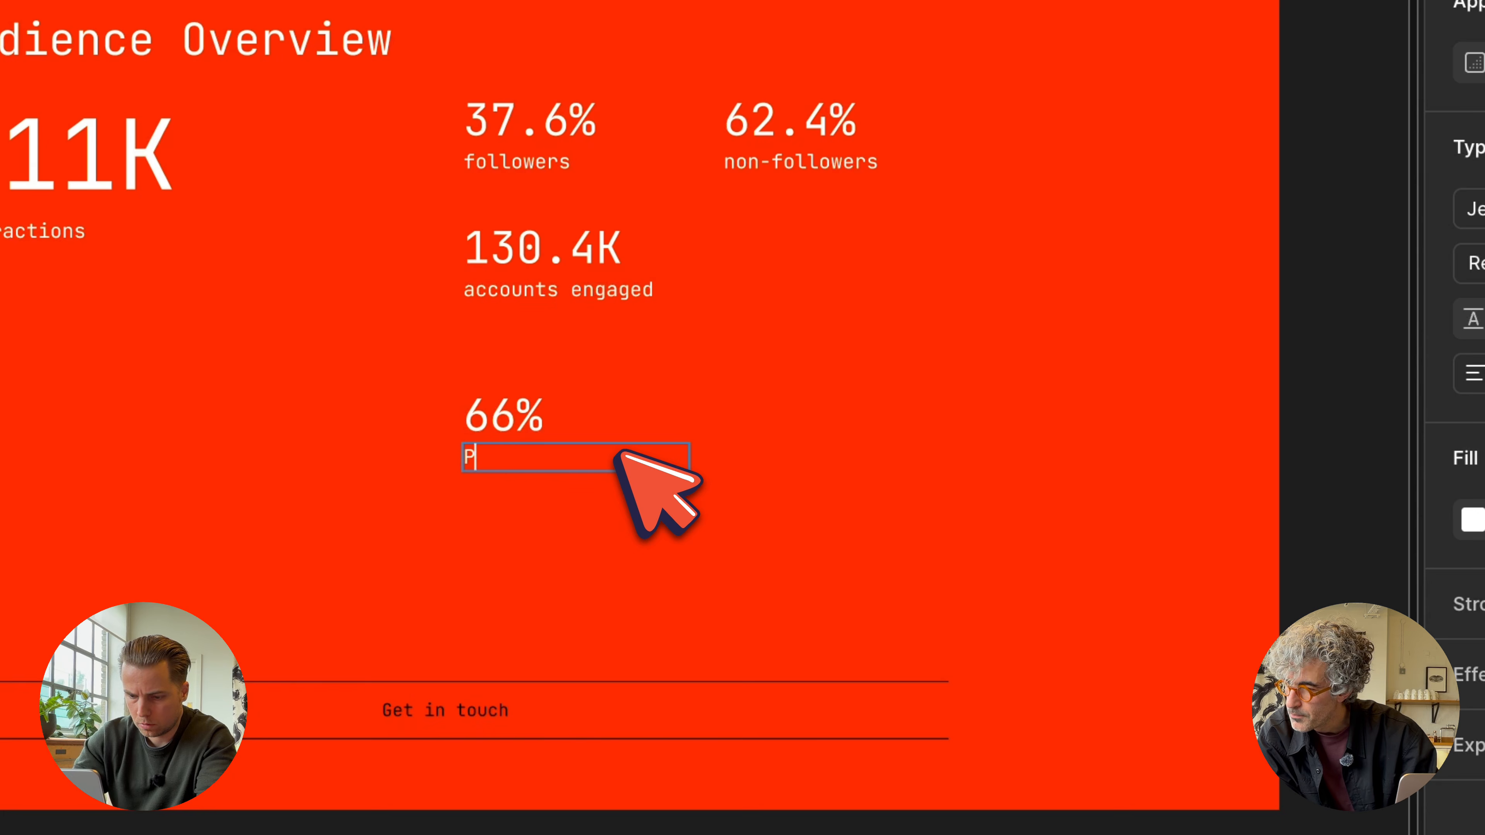
{"action": "type", "text": "Posts"}
{"action": "key", "text": "Escape"}
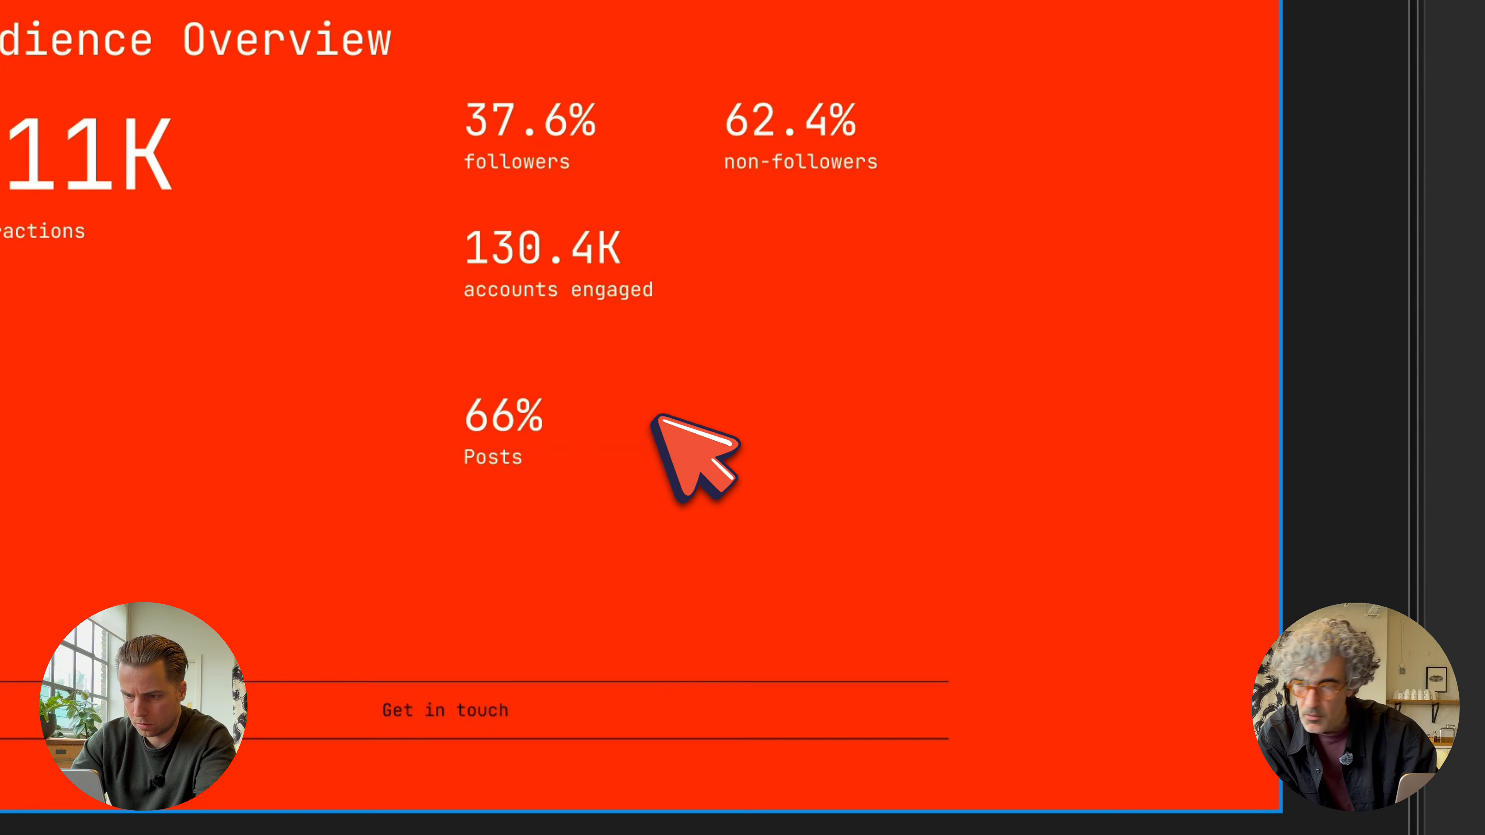
Set the 66% Posts metric's width to hug its contents
{"action": "left_click", "coordinate": [635, 425]}
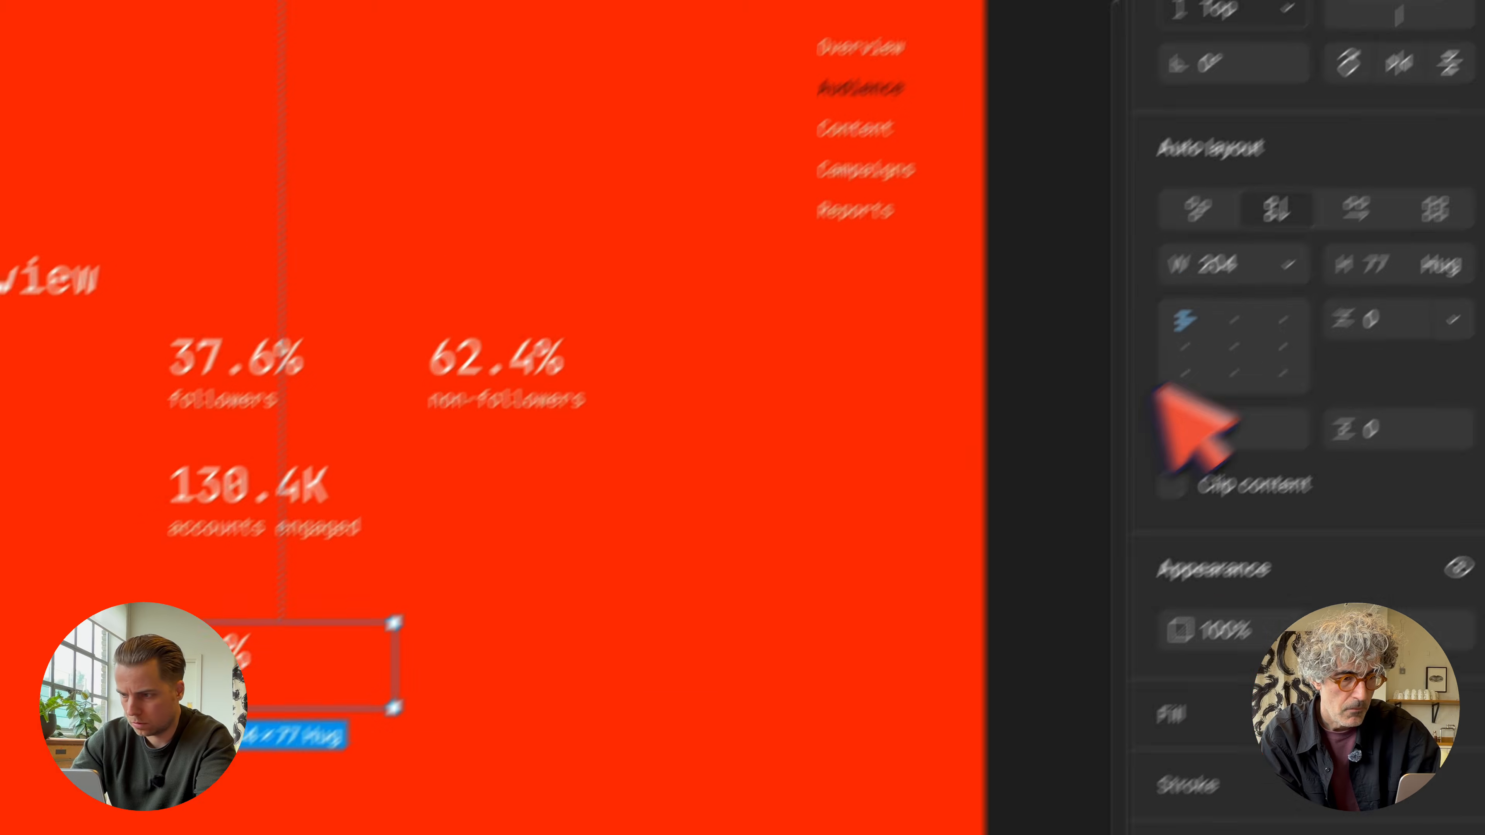
{"action": "left_click", "coordinate": [1216, 311]}
{"action": "left_click", "coordinate": [1218, 347]}
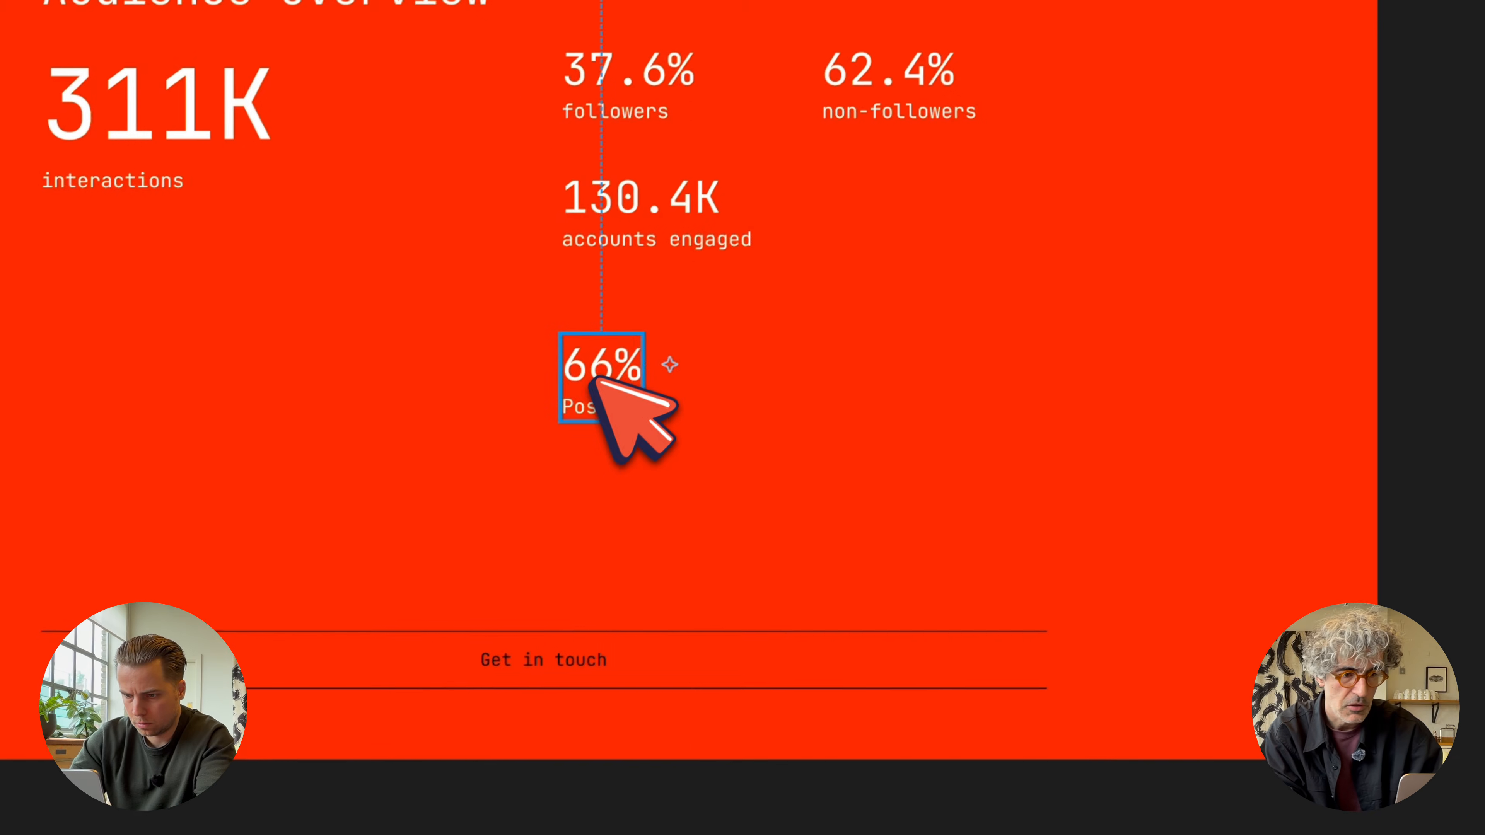
Duplicate the 66% Posts metric beside itself, setting the copy's value to 33% and its label to "Reels"
{"action": "left_click_drag", "start_coordinate": [593, 376], "coordinate": [722, 376]}
{"action": "double_click", "coordinate": [722, 378]}
{"action": "double_click", "coordinate": [725, 378]}
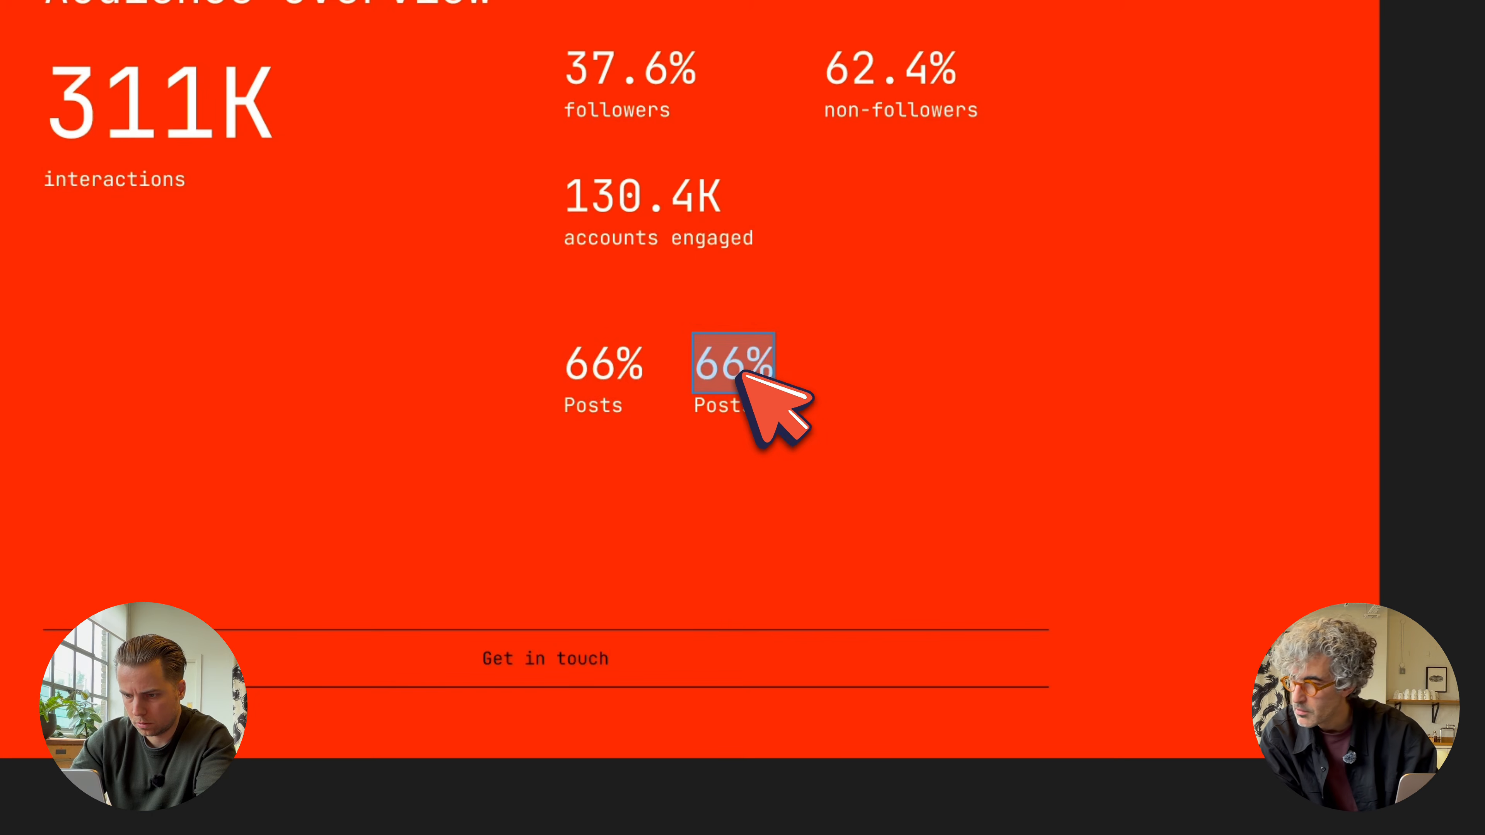
{"action": "left_click", "coordinate": [747, 374]}
{"action": "key", "text": "BackSpace"}
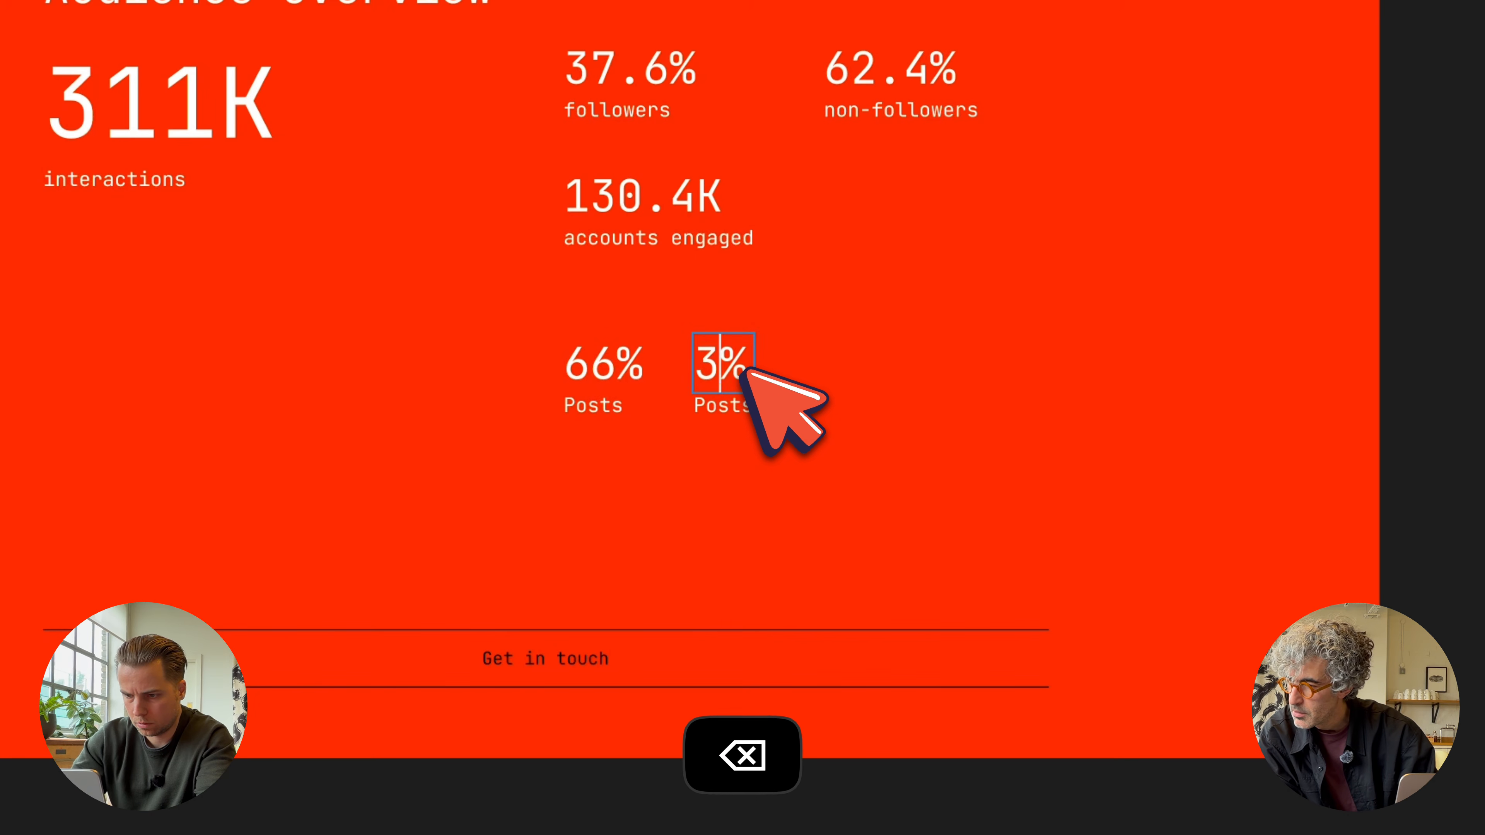
{"action": "double_click", "coordinate": [750, 404]}
{"action": "type", "text": "Reels"}
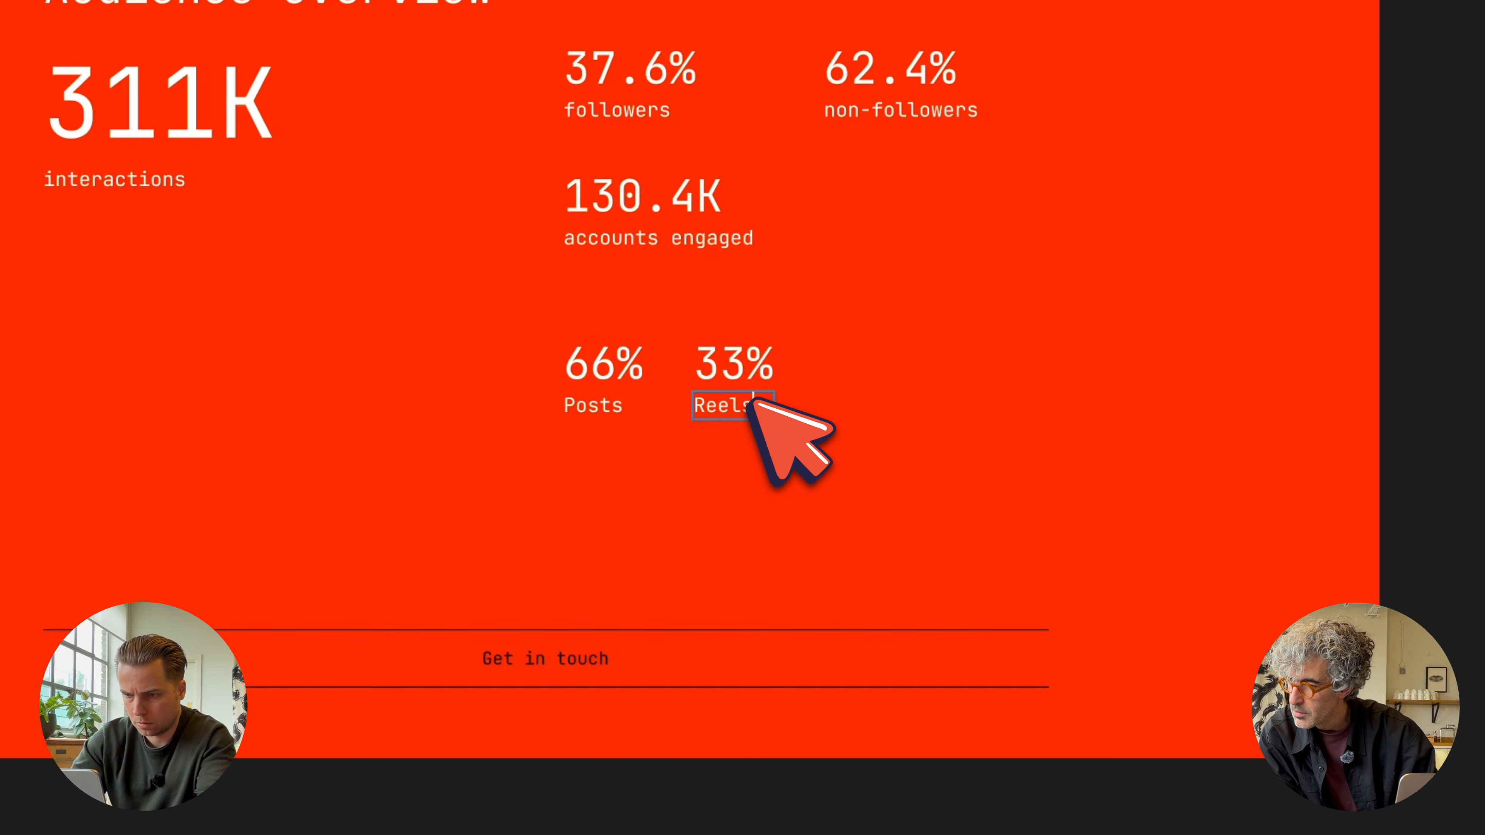
{"action": "left_click", "coordinate": [802, 365]}
{"action": "left_click", "coordinate": [842, 295]}
Duplicate the 33% Reels metric beside itself, setting the copy's value to 0% and its label to "Stories"
{"action": "left_click", "coordinate": [769, 365]}
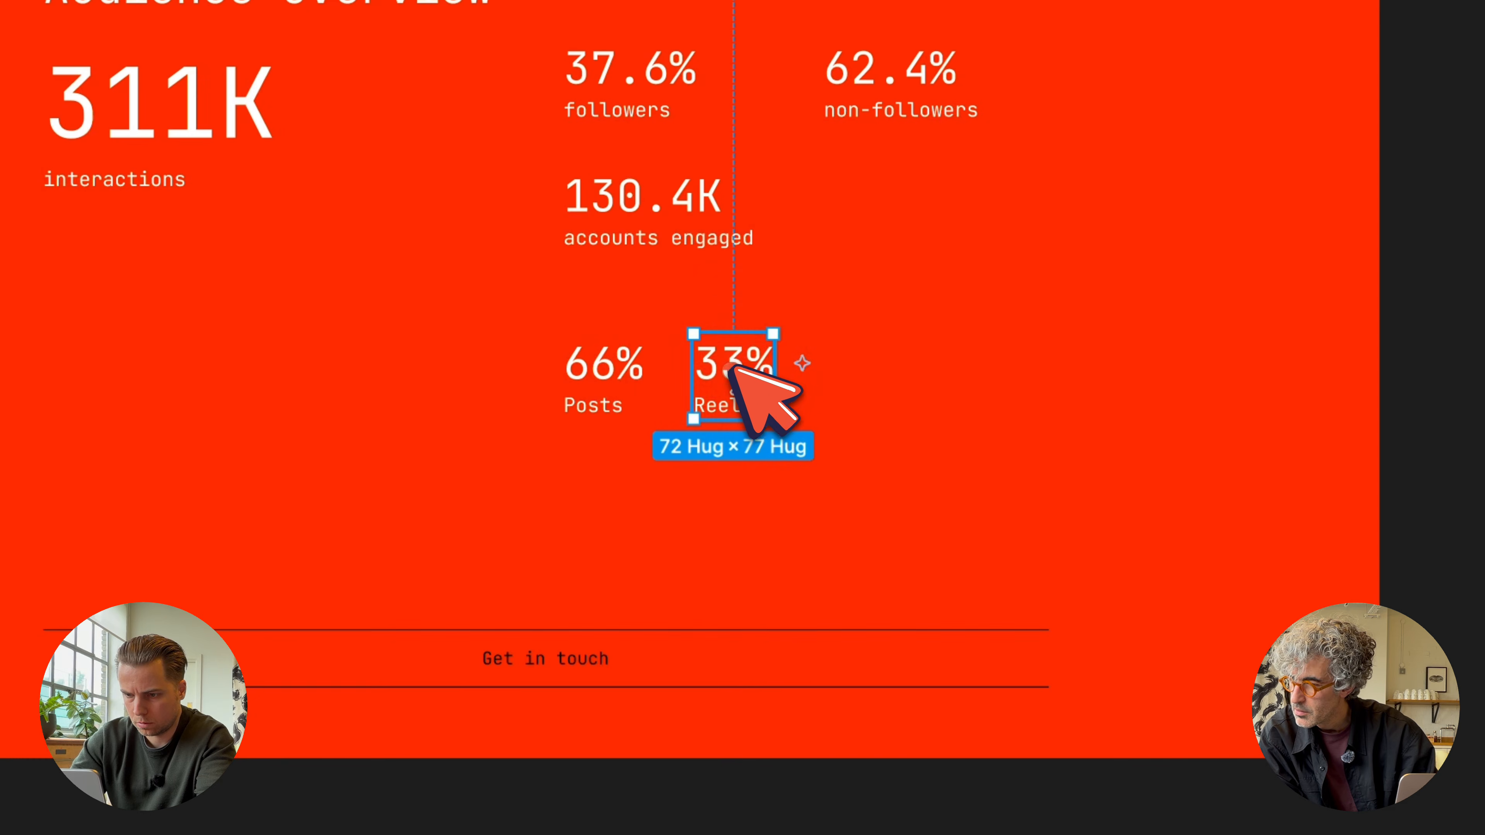
{"action": "left_click_drag", "start_coordinate": [731, 365], "coordinate": [845, 369]}
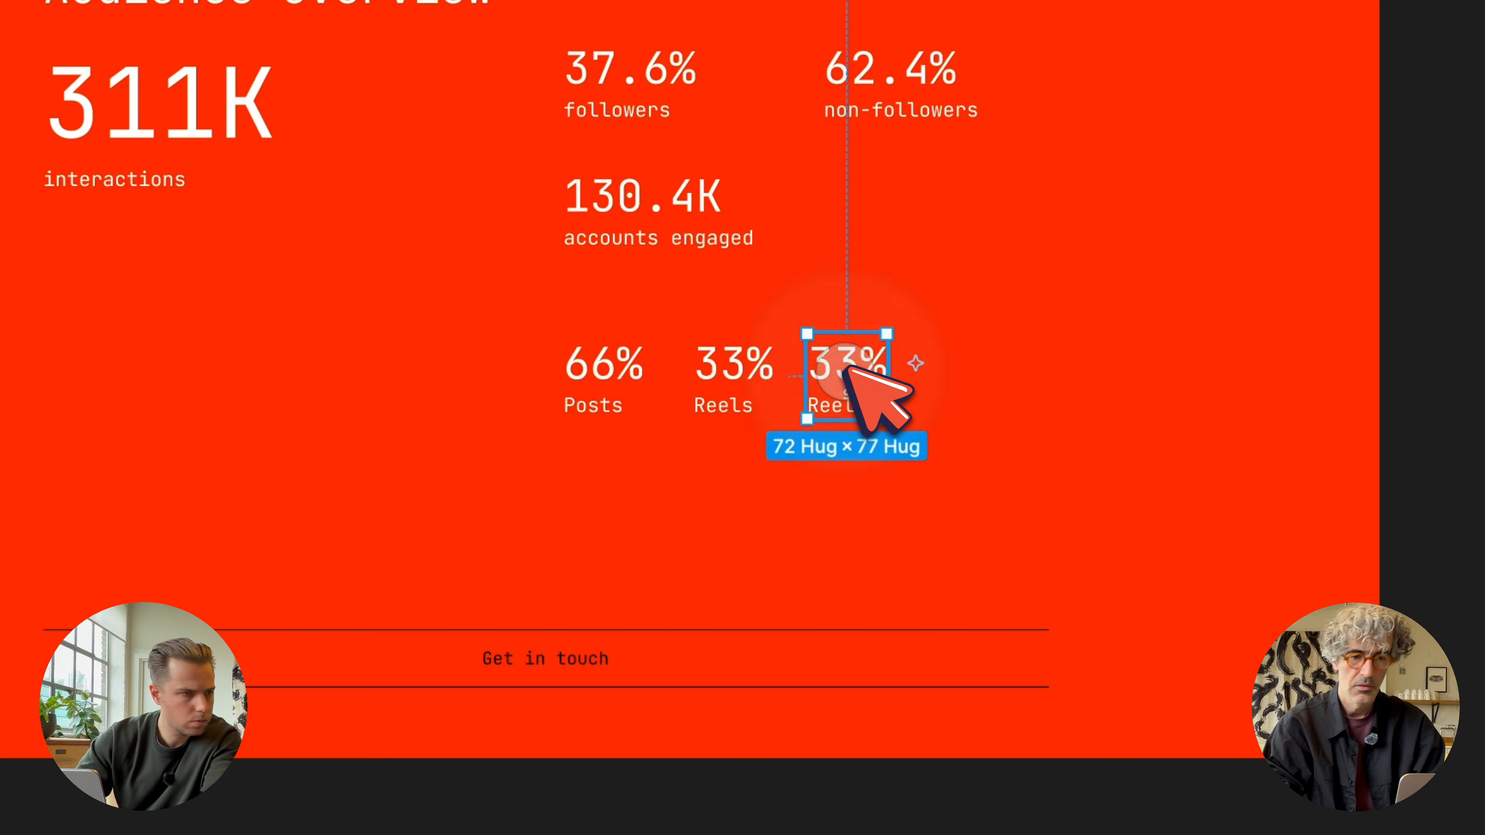
{"action": "double_click", "coordinate": [846, 367]}
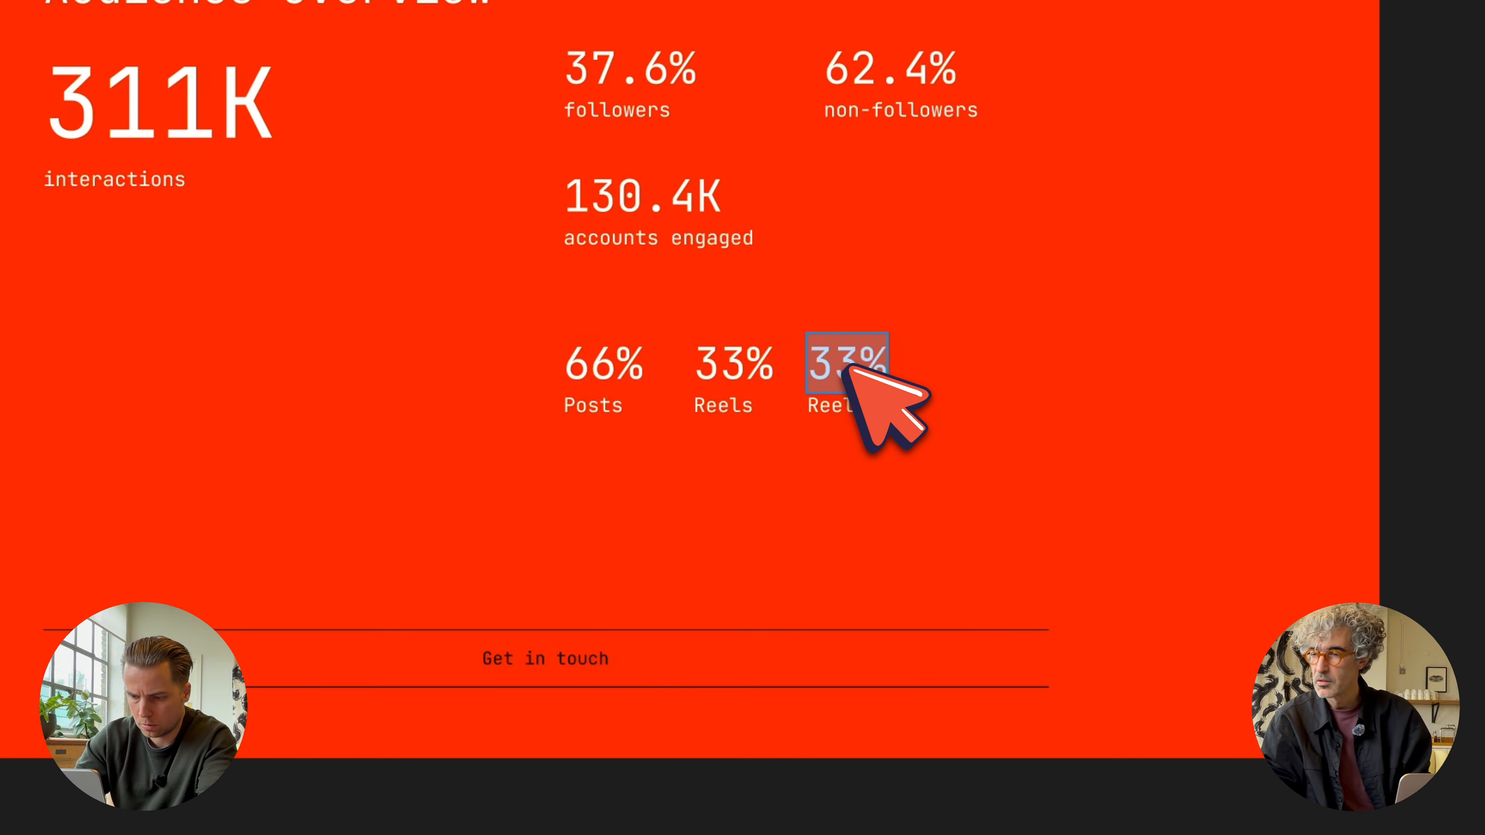
{"action": "type", "text": "0%"}
{"action": "double_click", "coordinate": [836, 405]}
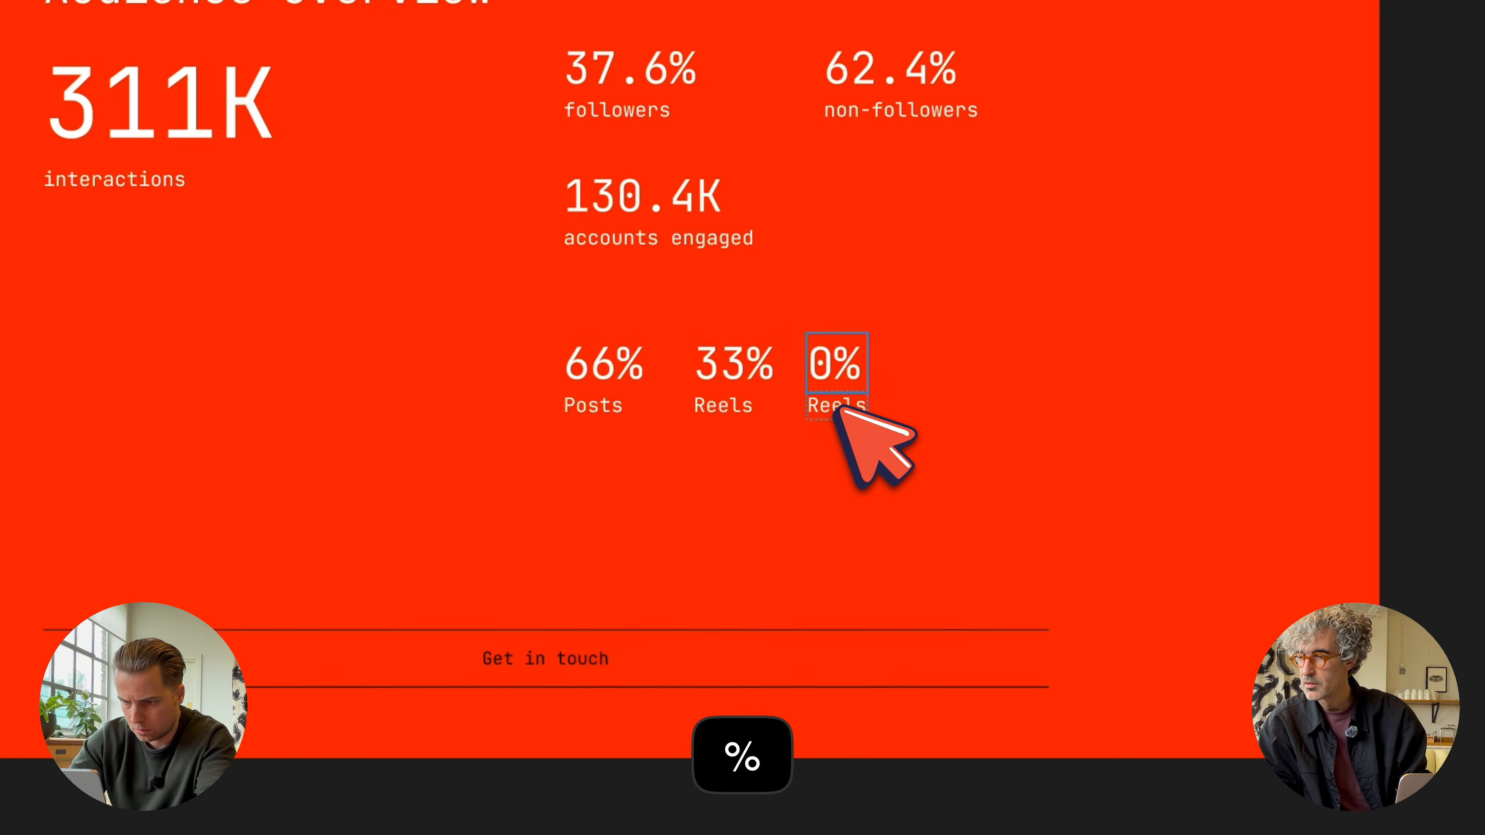
{"action": "type", "text": "Stories"}
{"action": "key", "text": "Escape"}
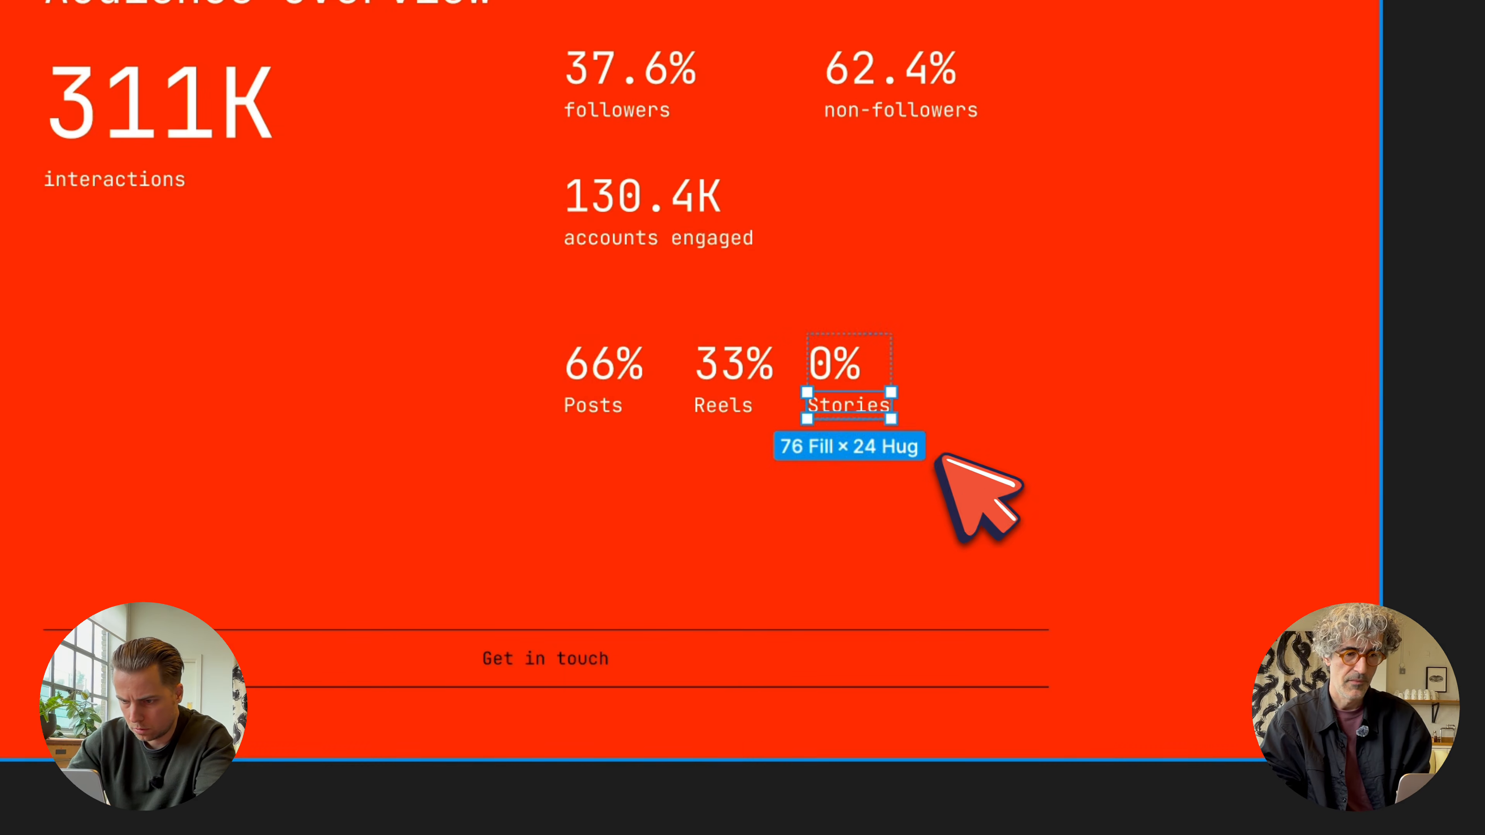
{"action": "key", "text": "Escape"}
Wrap the Posts, Reels and Stories metrics together in a horizontal auto layout frame
{"action": "left_click", "coordinate": [595, 416]}
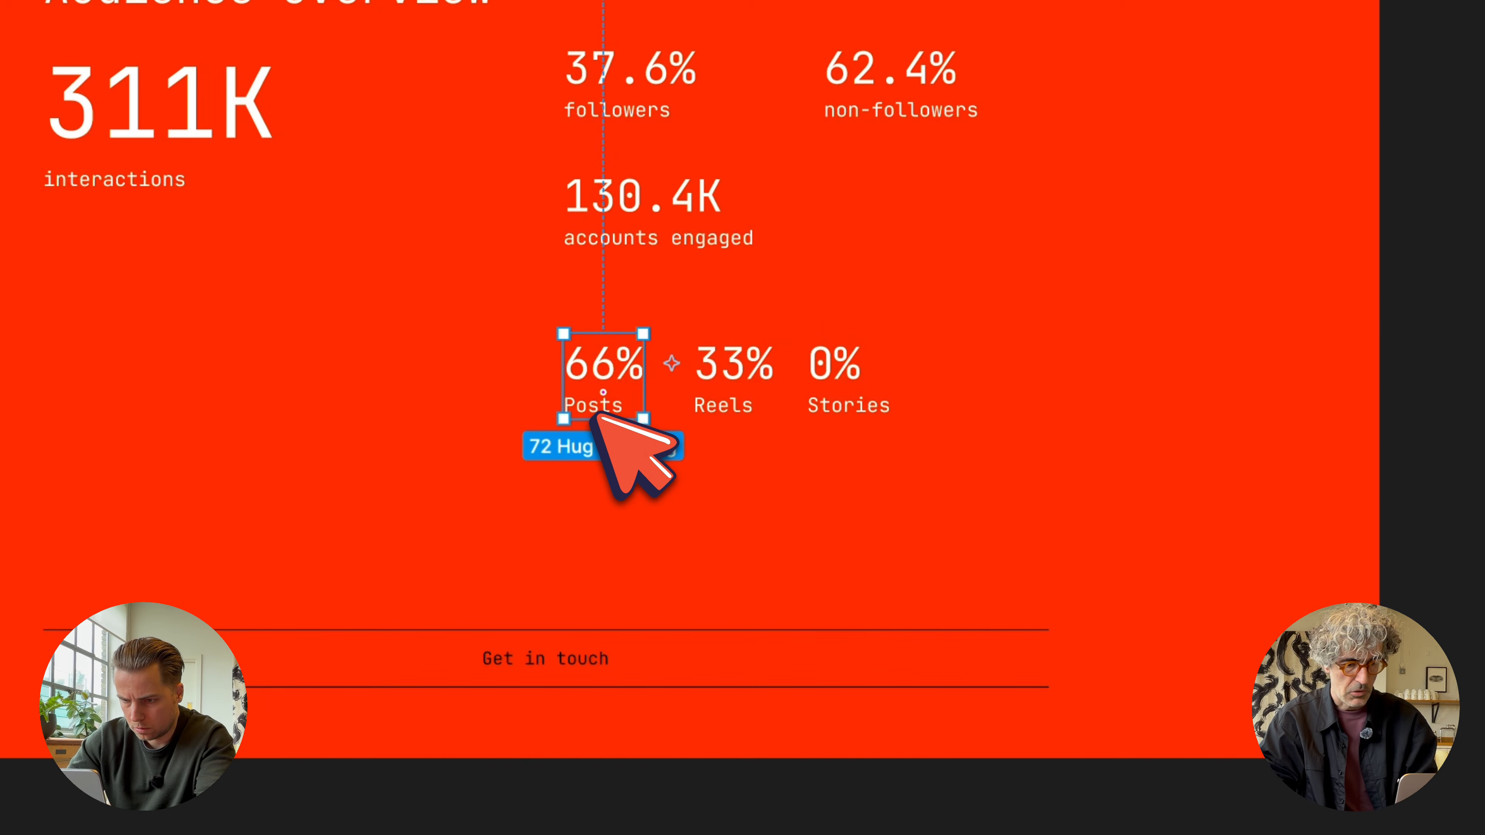
{"action": "left_click", "coordinate": [731, 398], "text": "shift"}
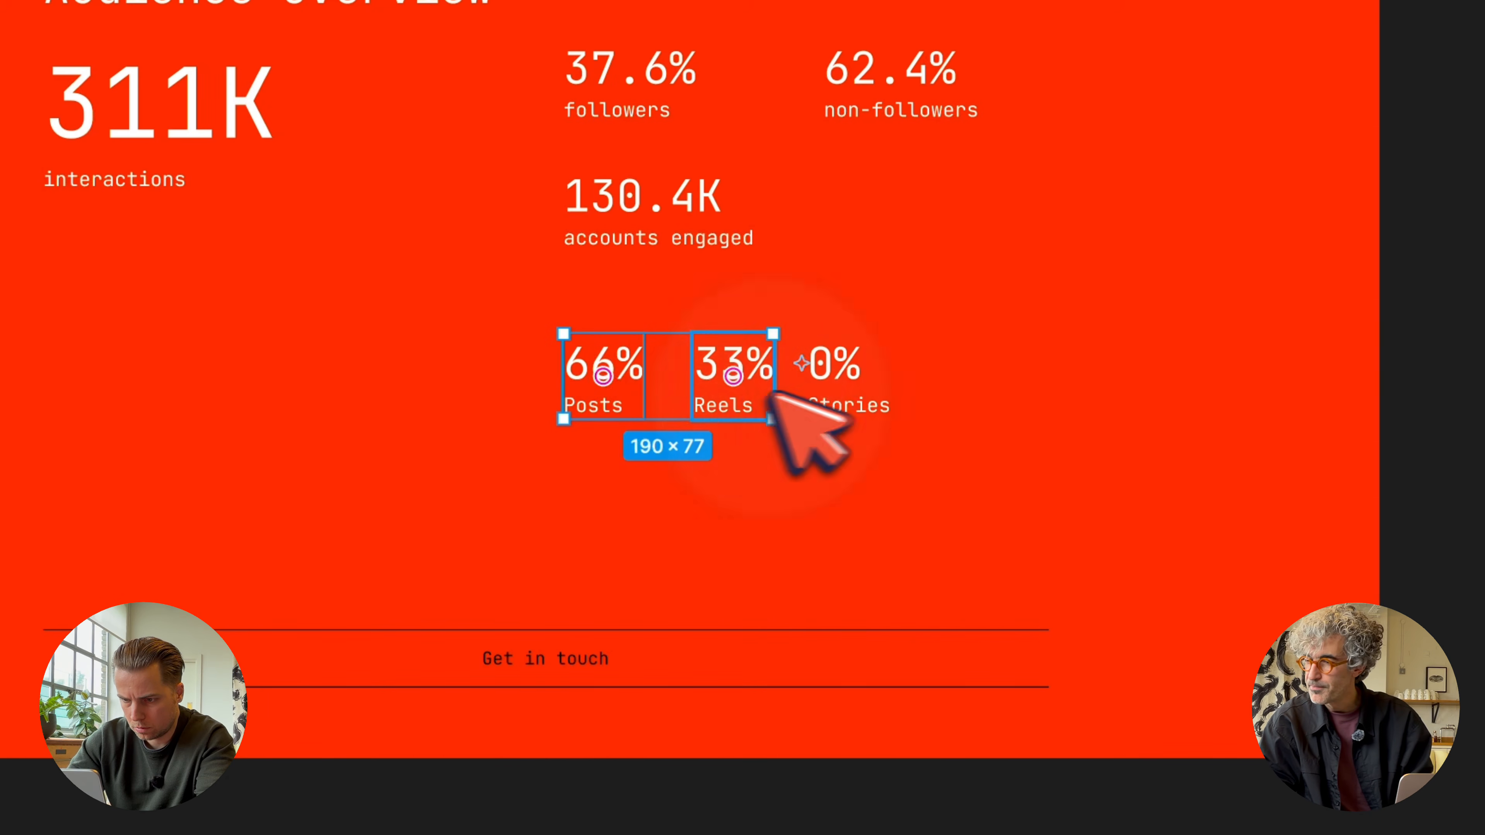
{"action": "left_click", "coordinate": [838, 398], "text": "shift"}
{"action": "key", "text": "shift+a"}
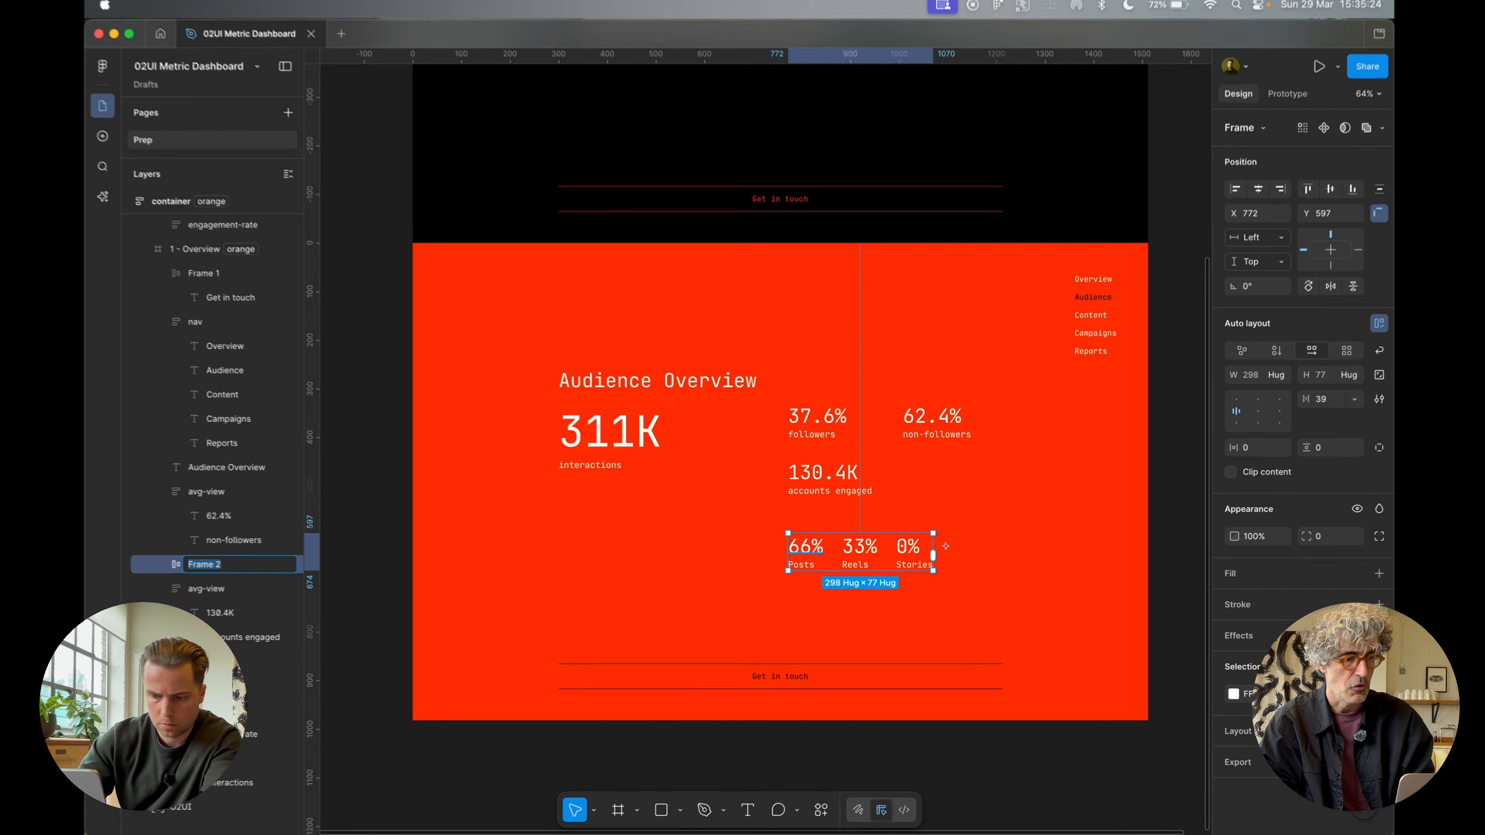
Rename the frame holding the Posts, Reels and Stories metrics to "content-interaction-breakdown"
{"action": "type", "text": "By"}
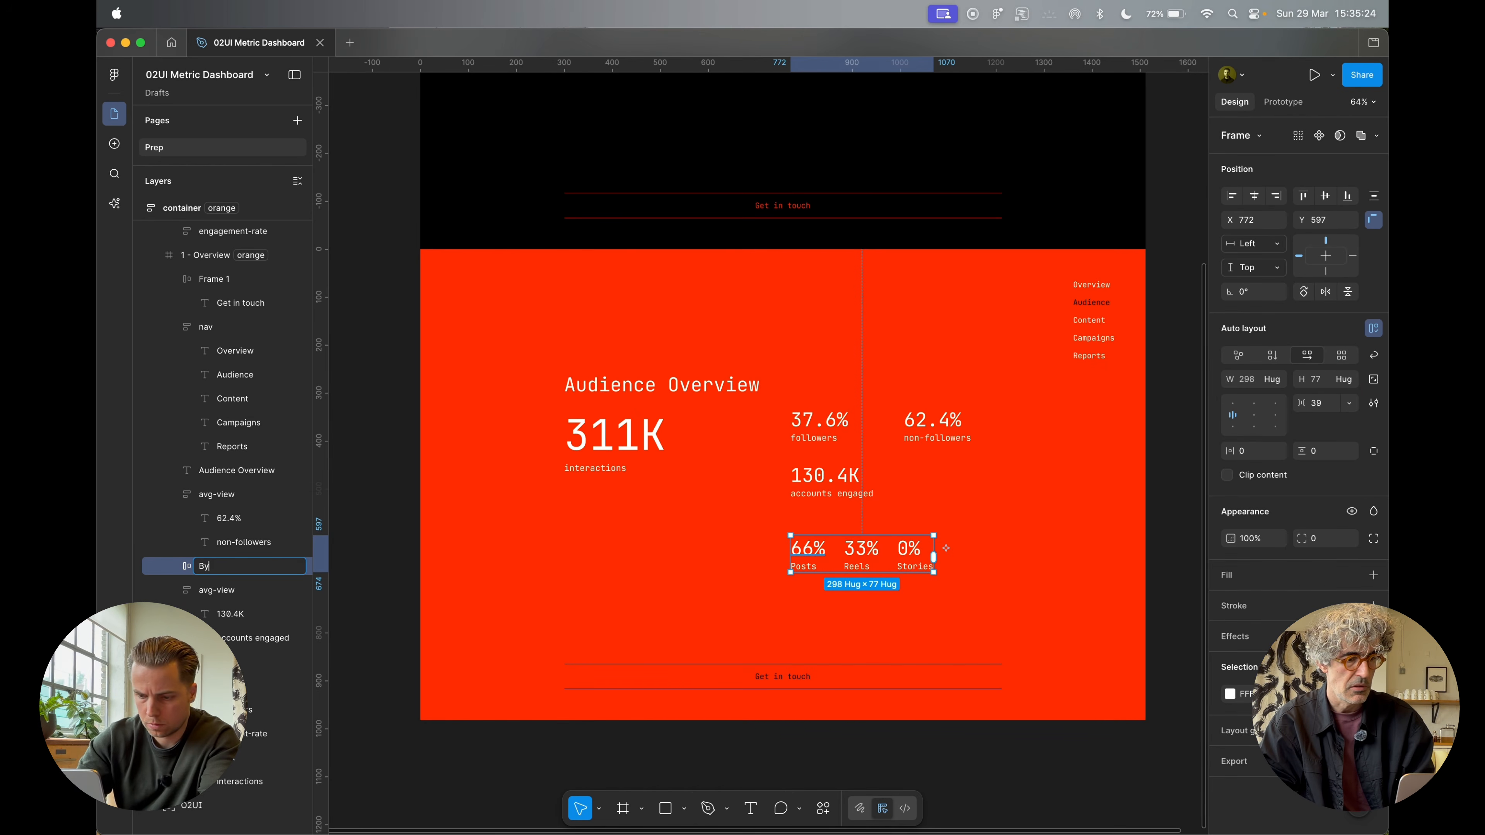
{"action": "type", "text": " t"}
{"action": "key", "text": "BackSpace"}
{"action": "type", "text": "conte"}
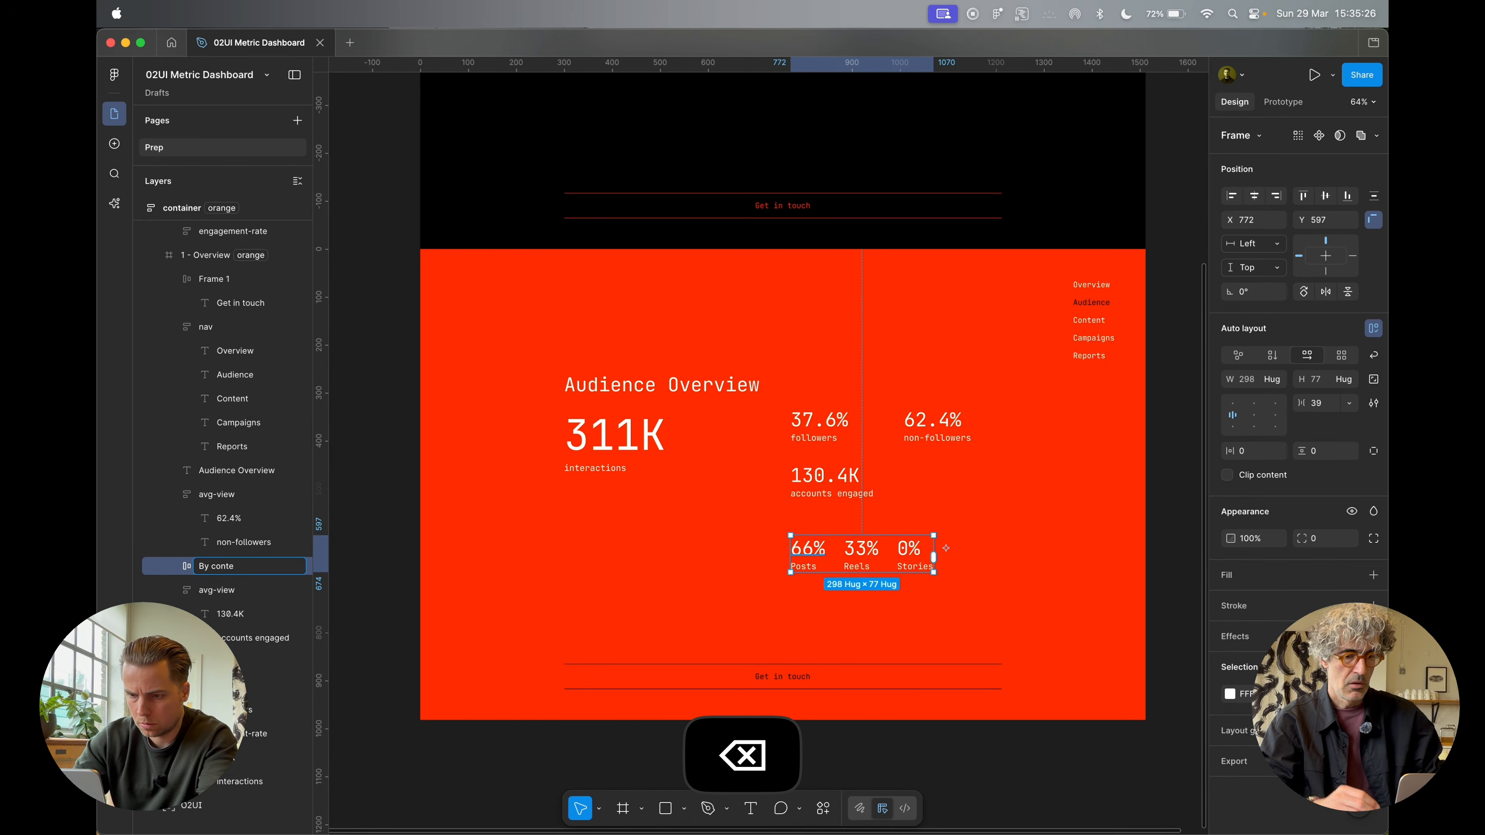
{"action": "type", "text": "nt"}
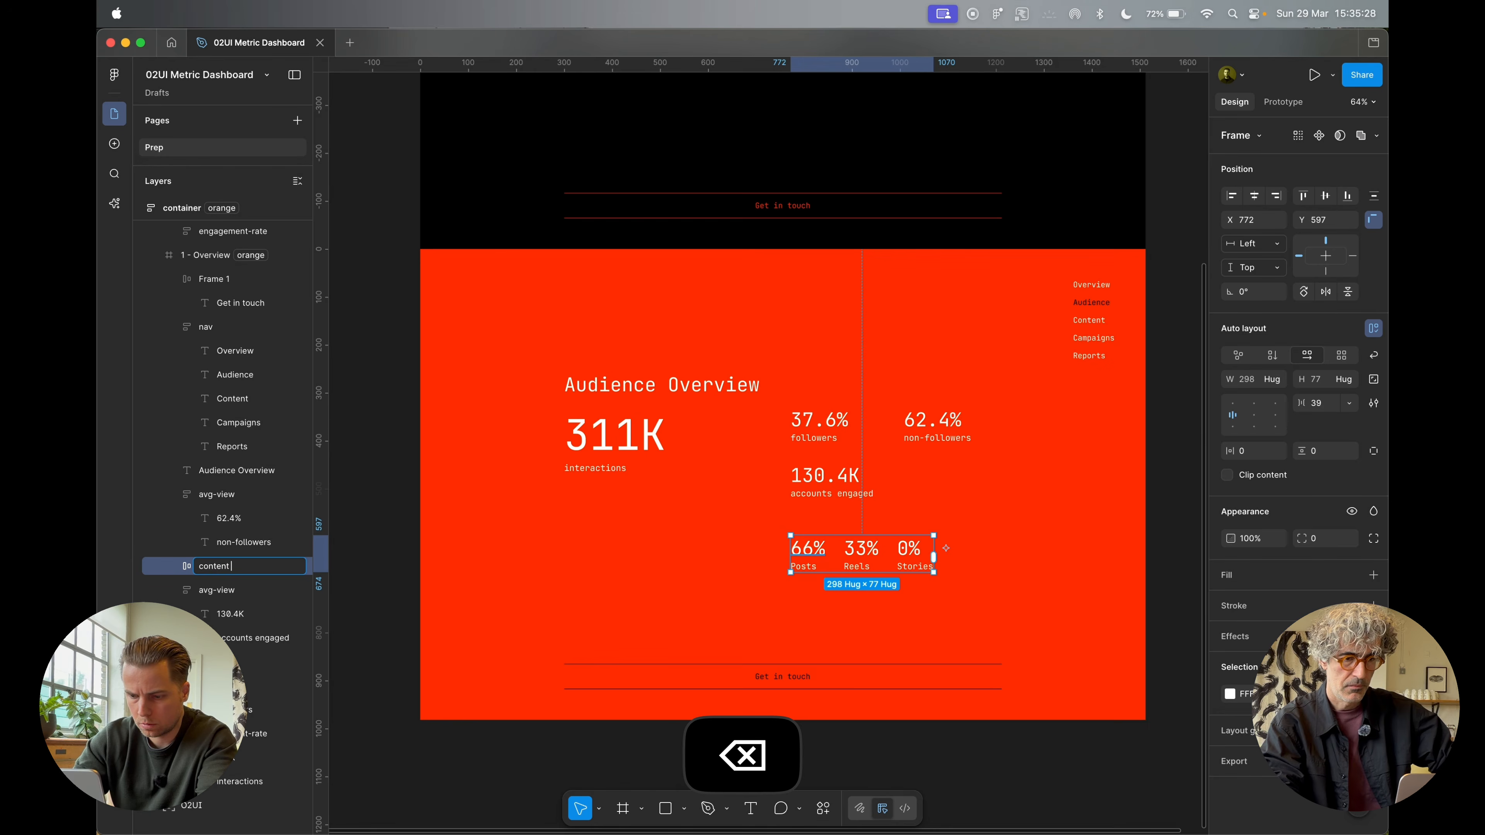
{"action": "type", "text": " interaction"}
{"action": "key", "text": "Left"}
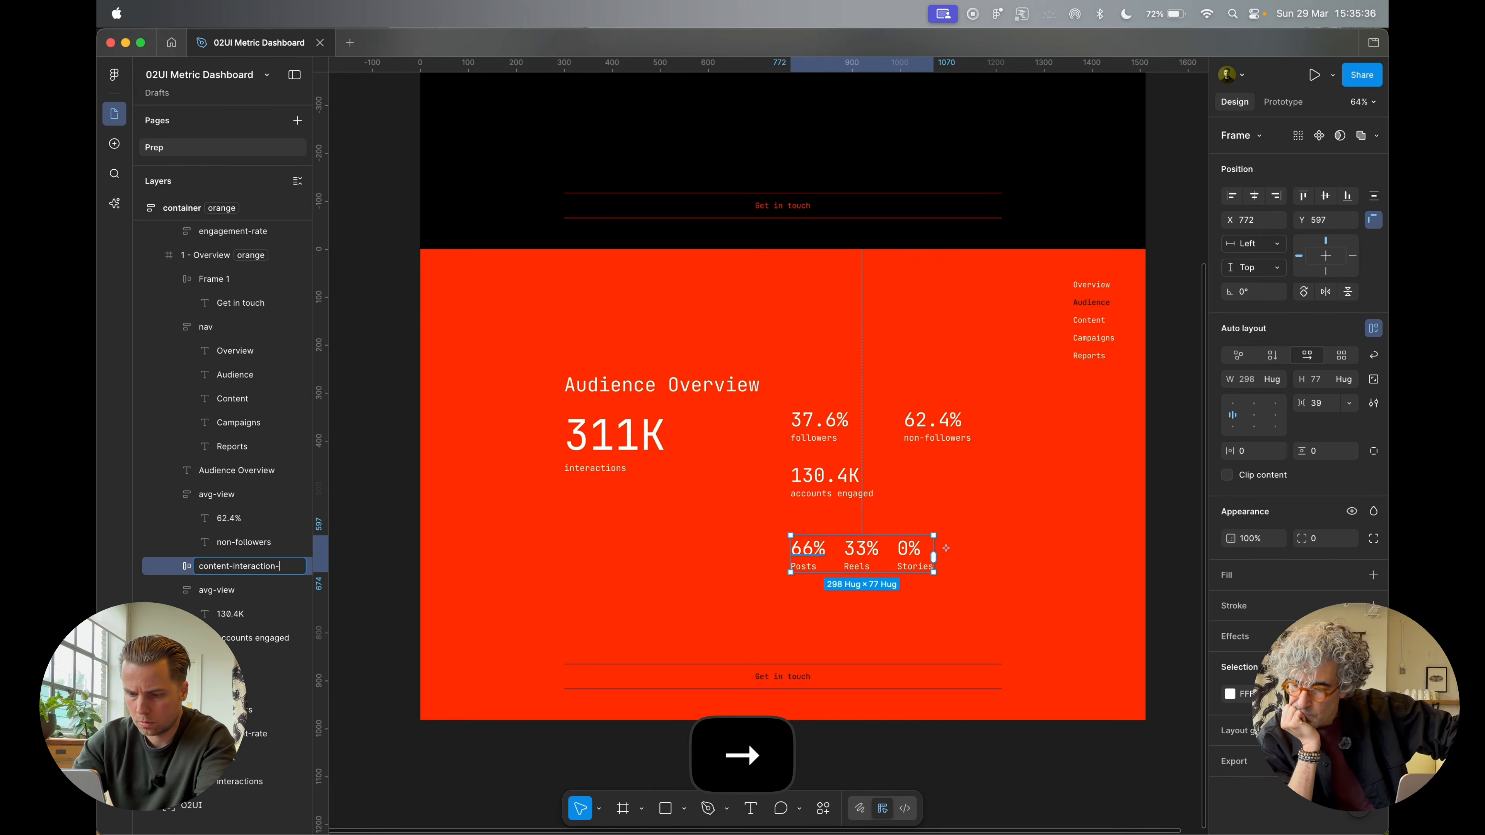
{"action": "key", "text": "BackSpace"}
{"action": "key", "text": "BackSpace"}
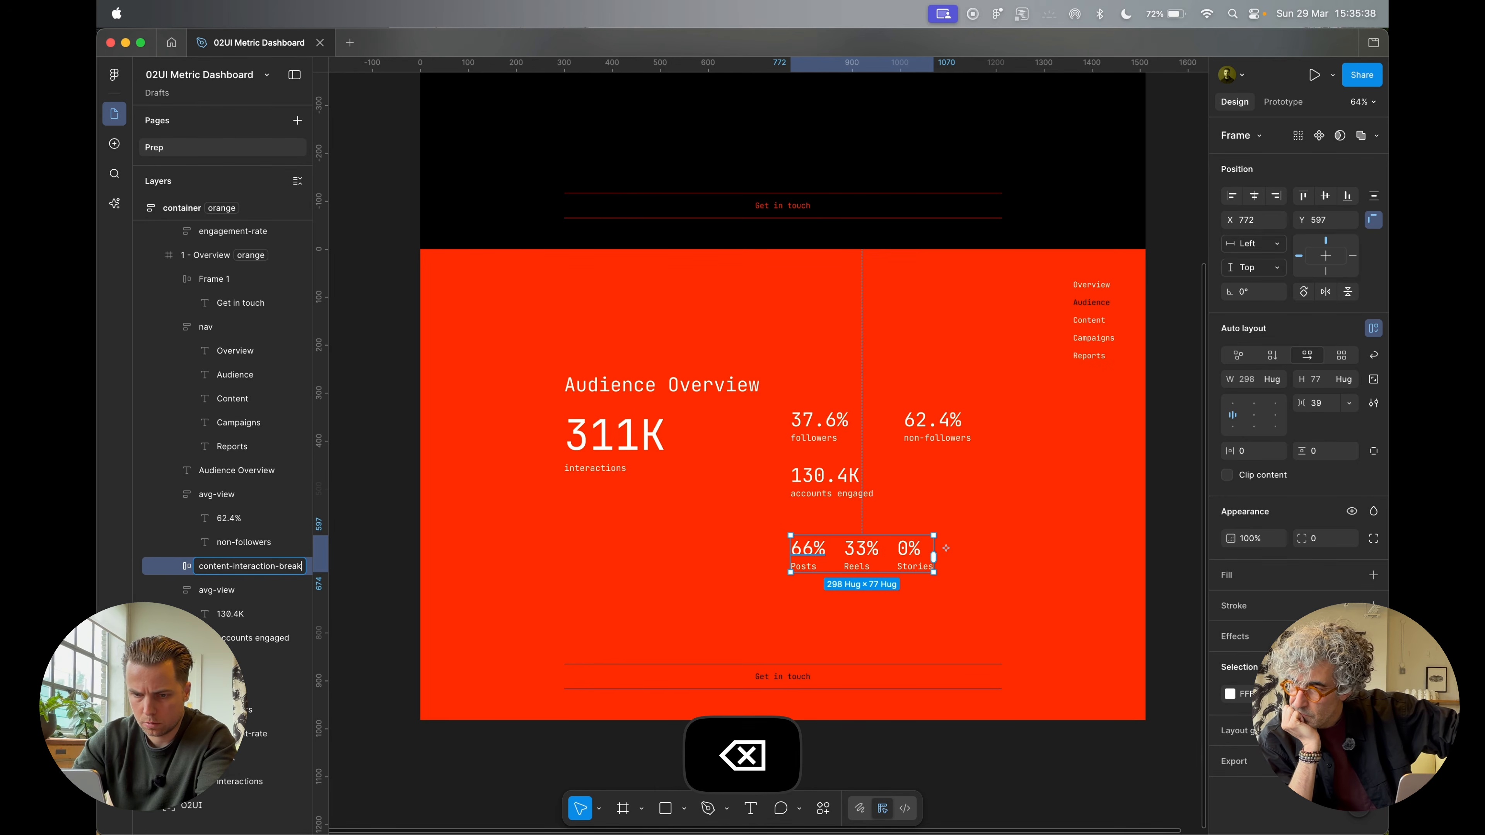
{"action": "type", "text": "akdown"}
{"action": "left_click", "coordinate": [808, 544]}
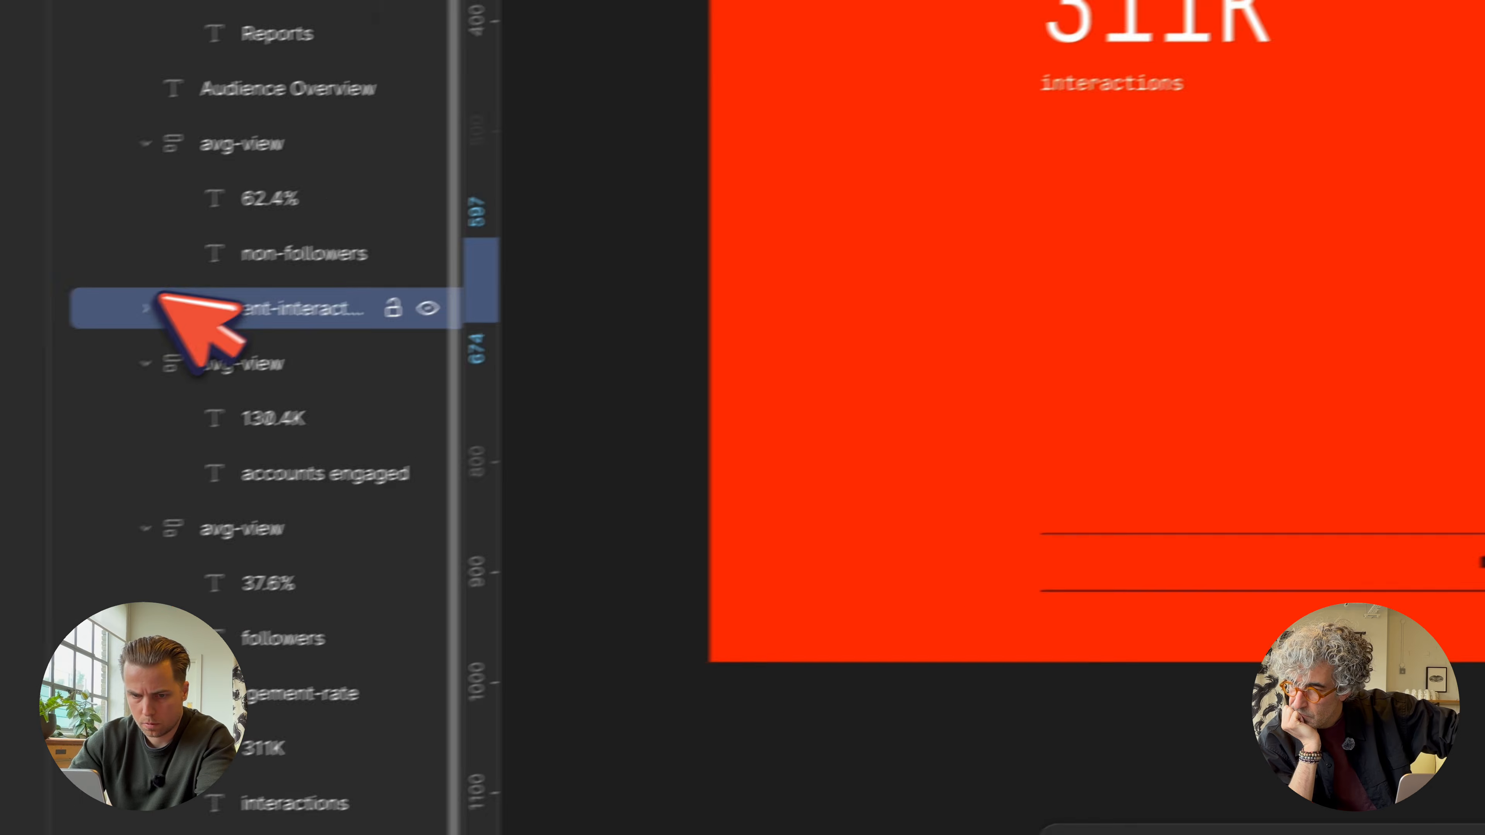
Rename the three metric layers inside the content-interaction-breakdown frame to 01, 02 and 03
{"action": "left_click", "coordinate": [174, 565]}
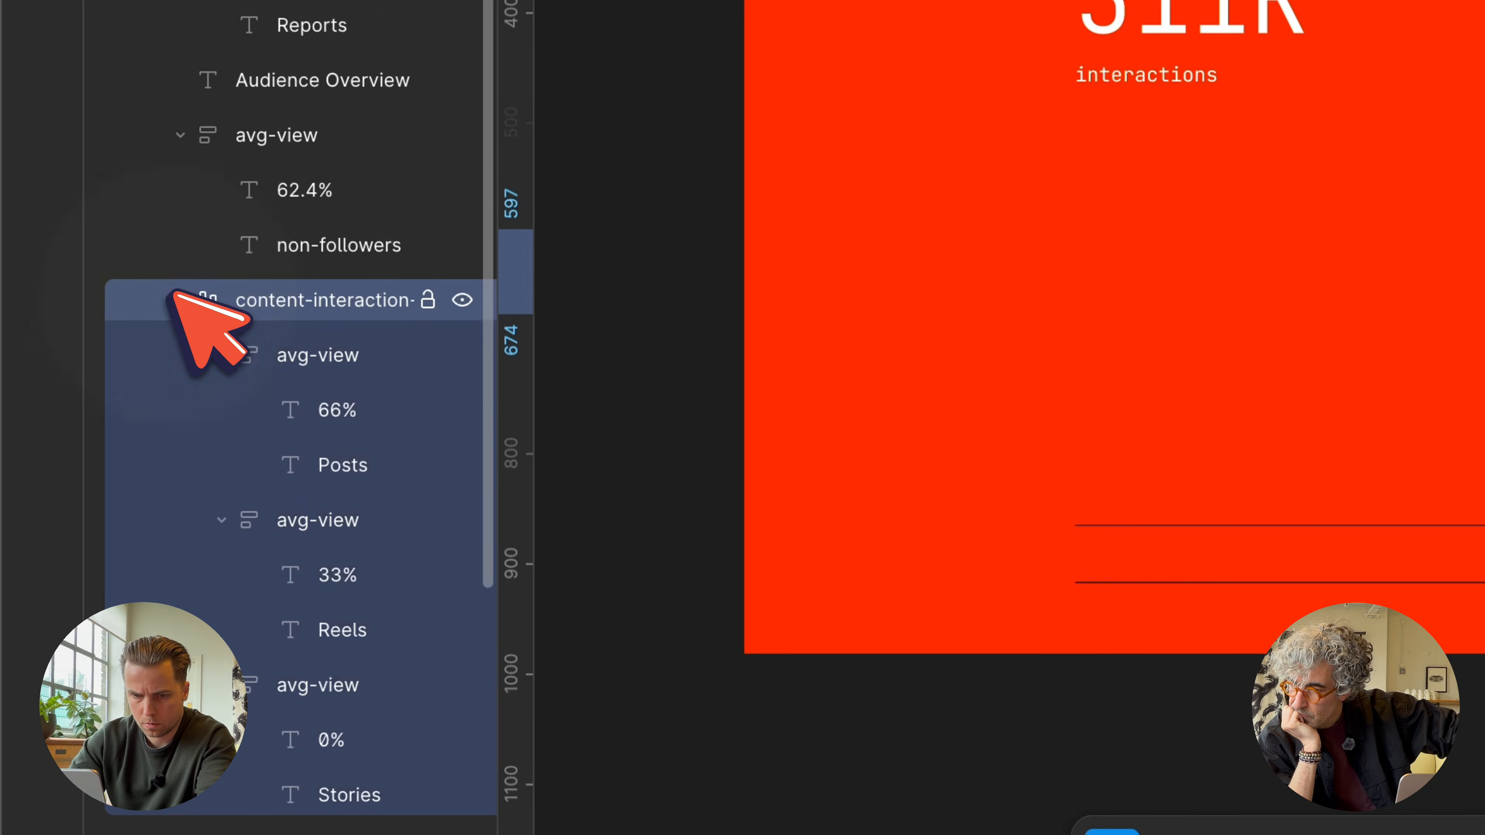
{"action": "left_click", "coordinate": [222, 353]}
{"action": "left_click", "coordinate": [222, 409]}
{"action": "left_click", "coordinate": [222, 464]}
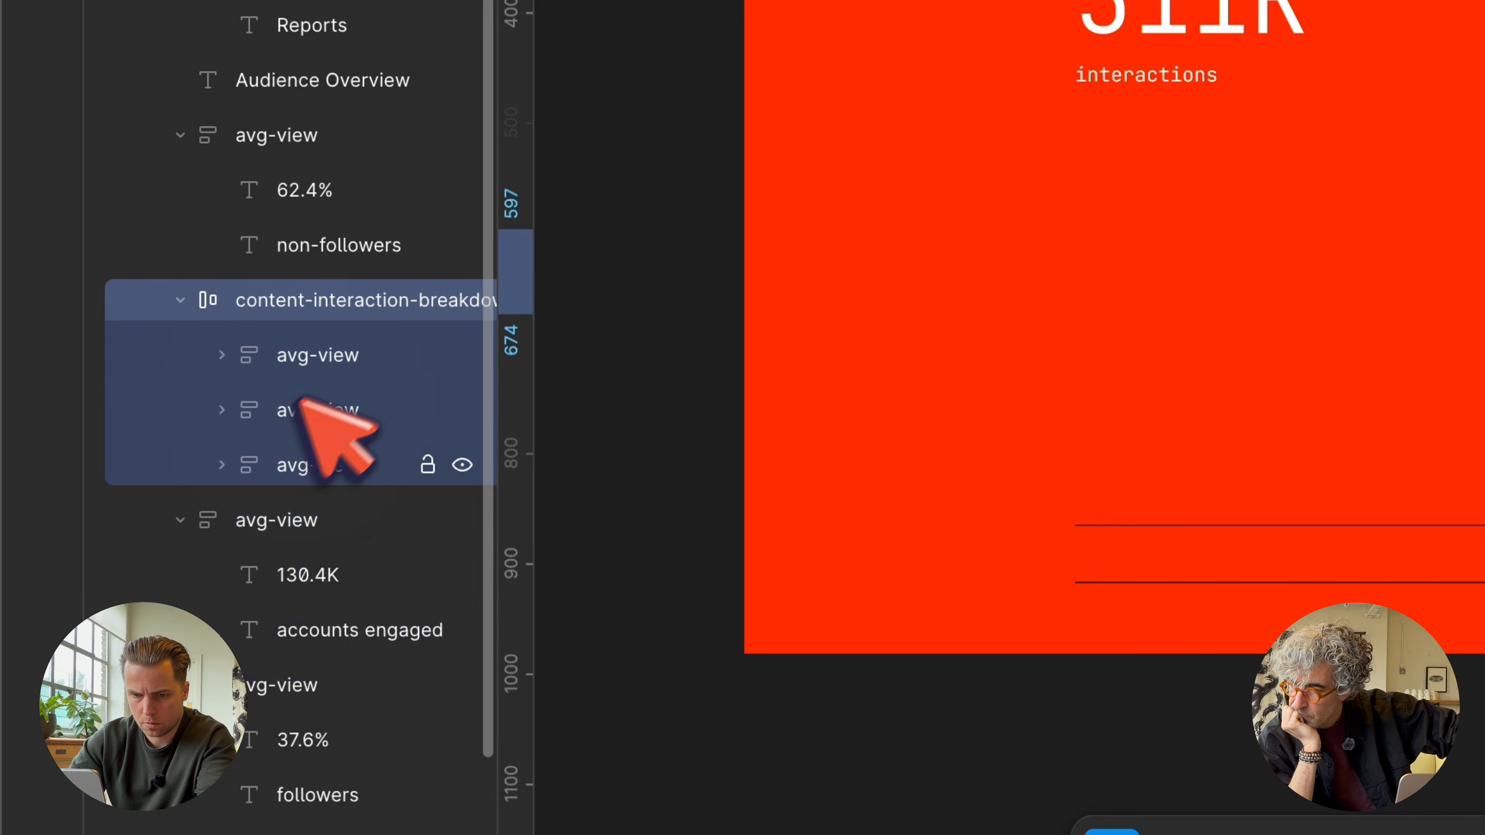
{"action": "left_click", "coordinate": [315, 355]}
{"action": "left_click", "coordinate": [348, 464], "text": "shift"}
{"action": "key", "text": "super+r"}
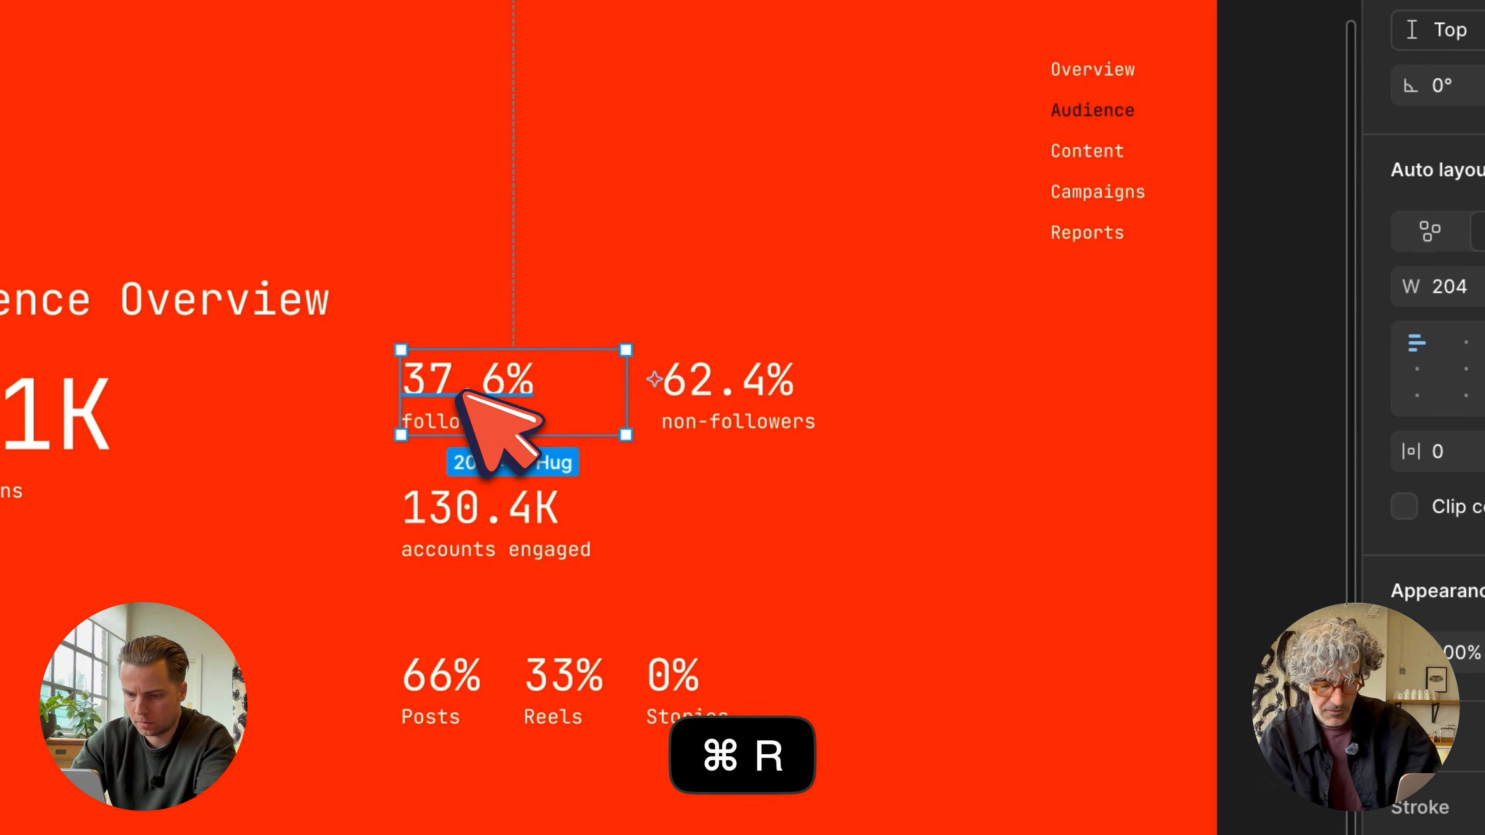
Rename the 62.4% metric's layer to "non-followers" and the 311K metric's layer to "total interactions"
{"action": "left_click", "coordinate": [778, 398]}
{"action": "key", "text": "super+r"}
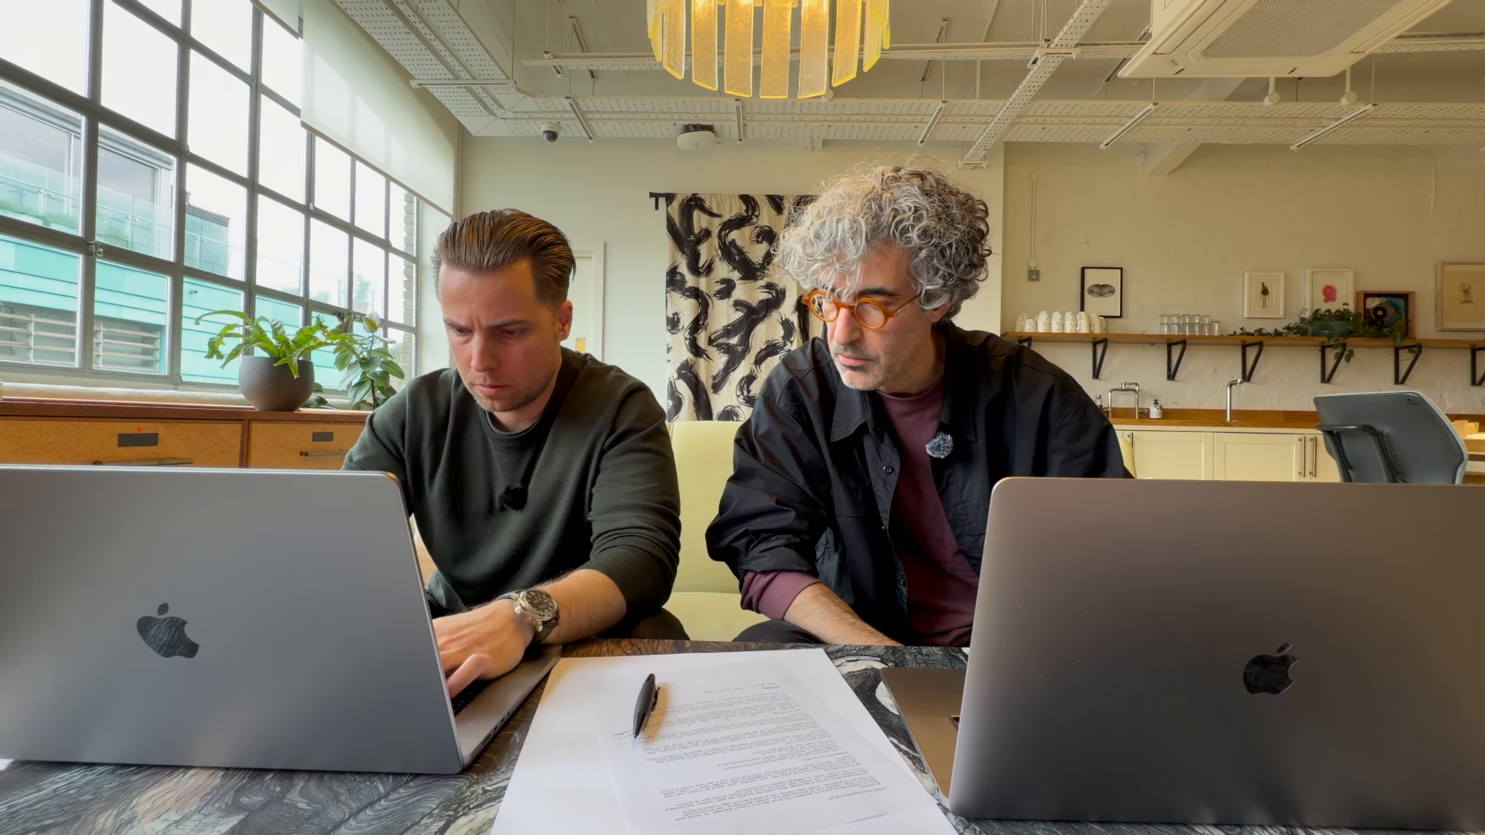
{"action": "key", "text": "super+r"}
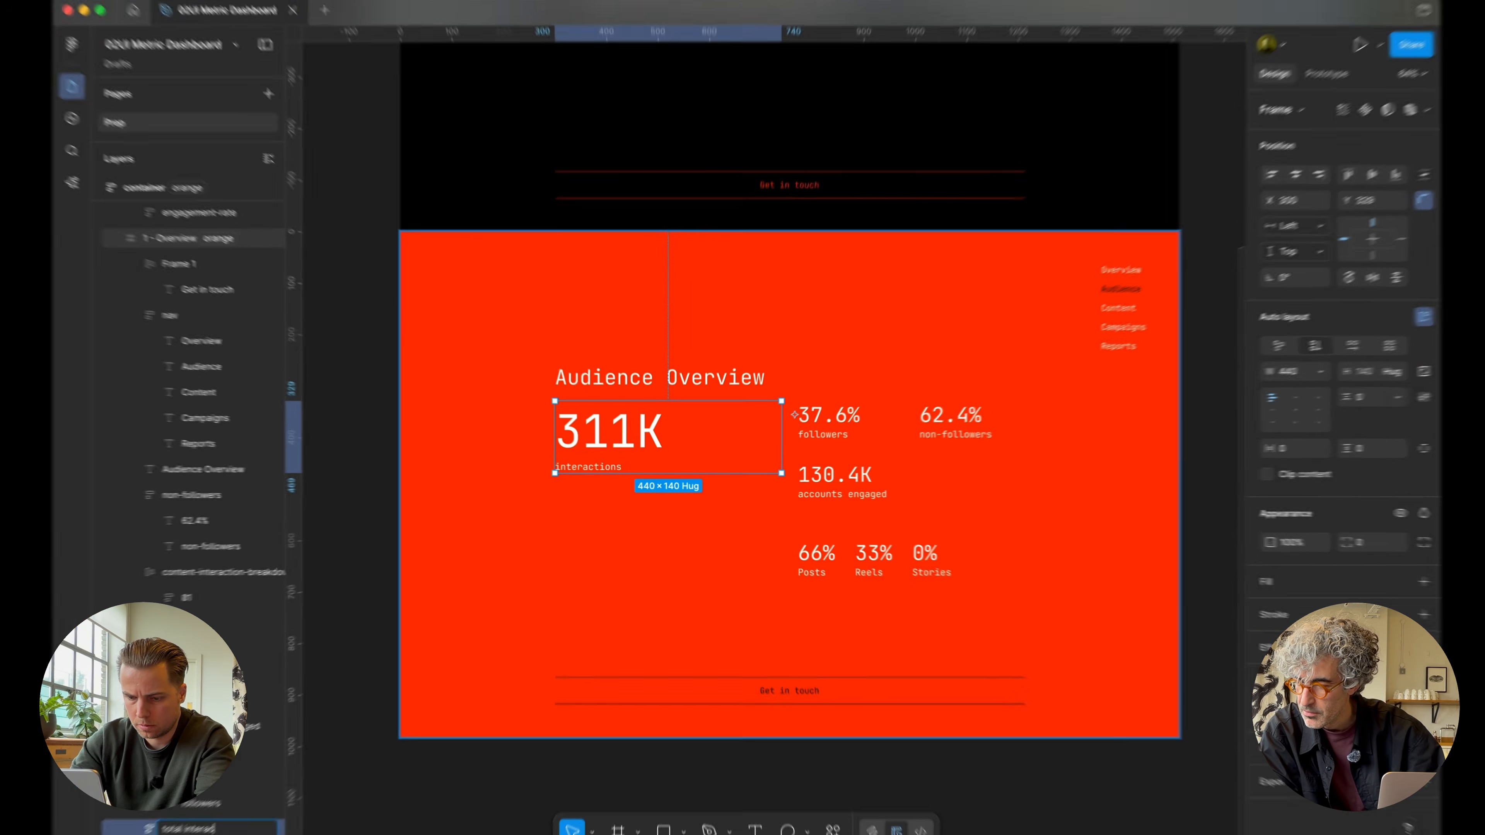
{"action": "type", "text": "tions"}
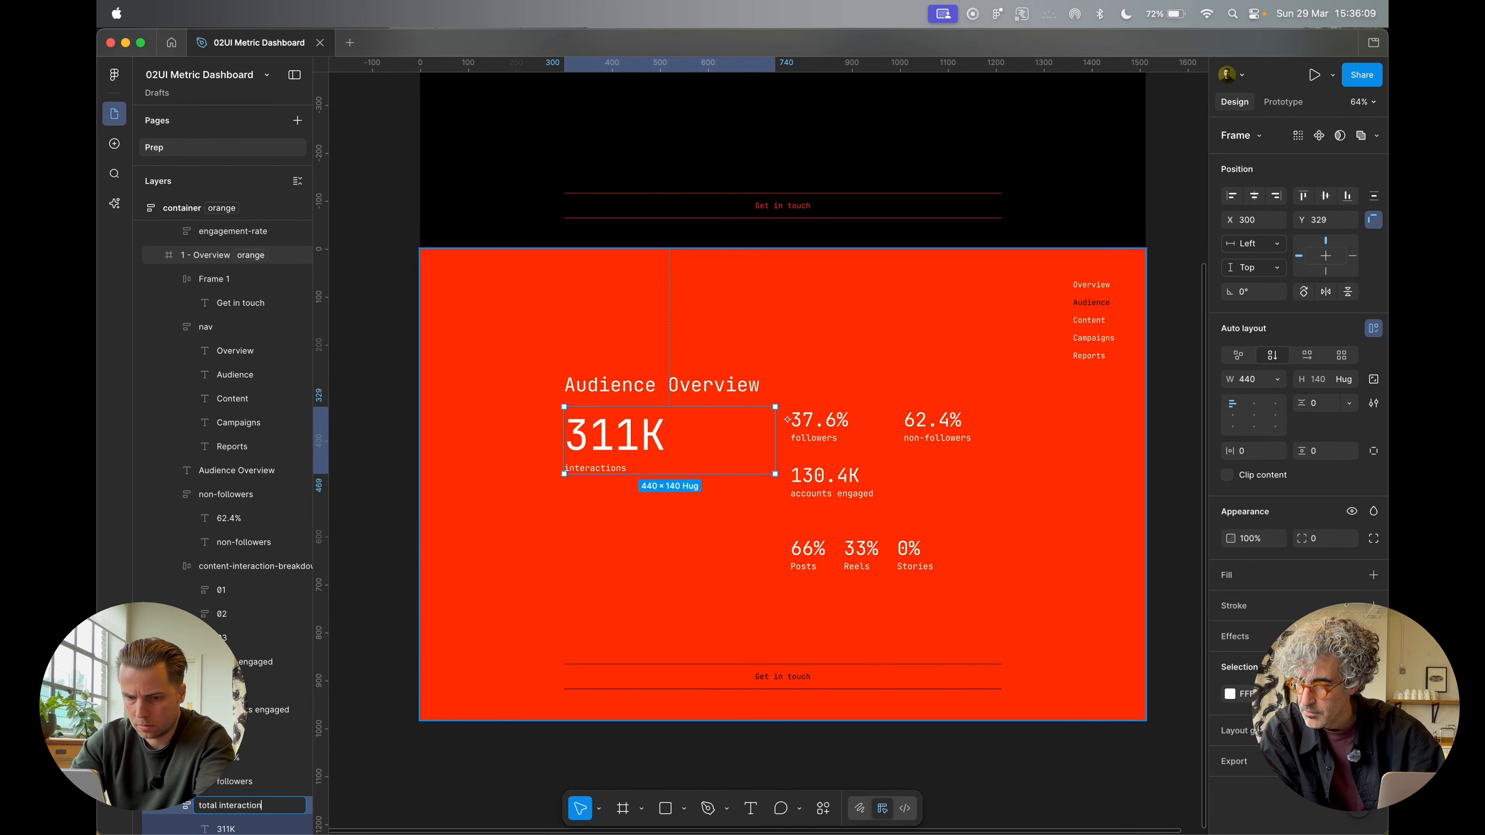
{"action": "key", "text": "Return"}
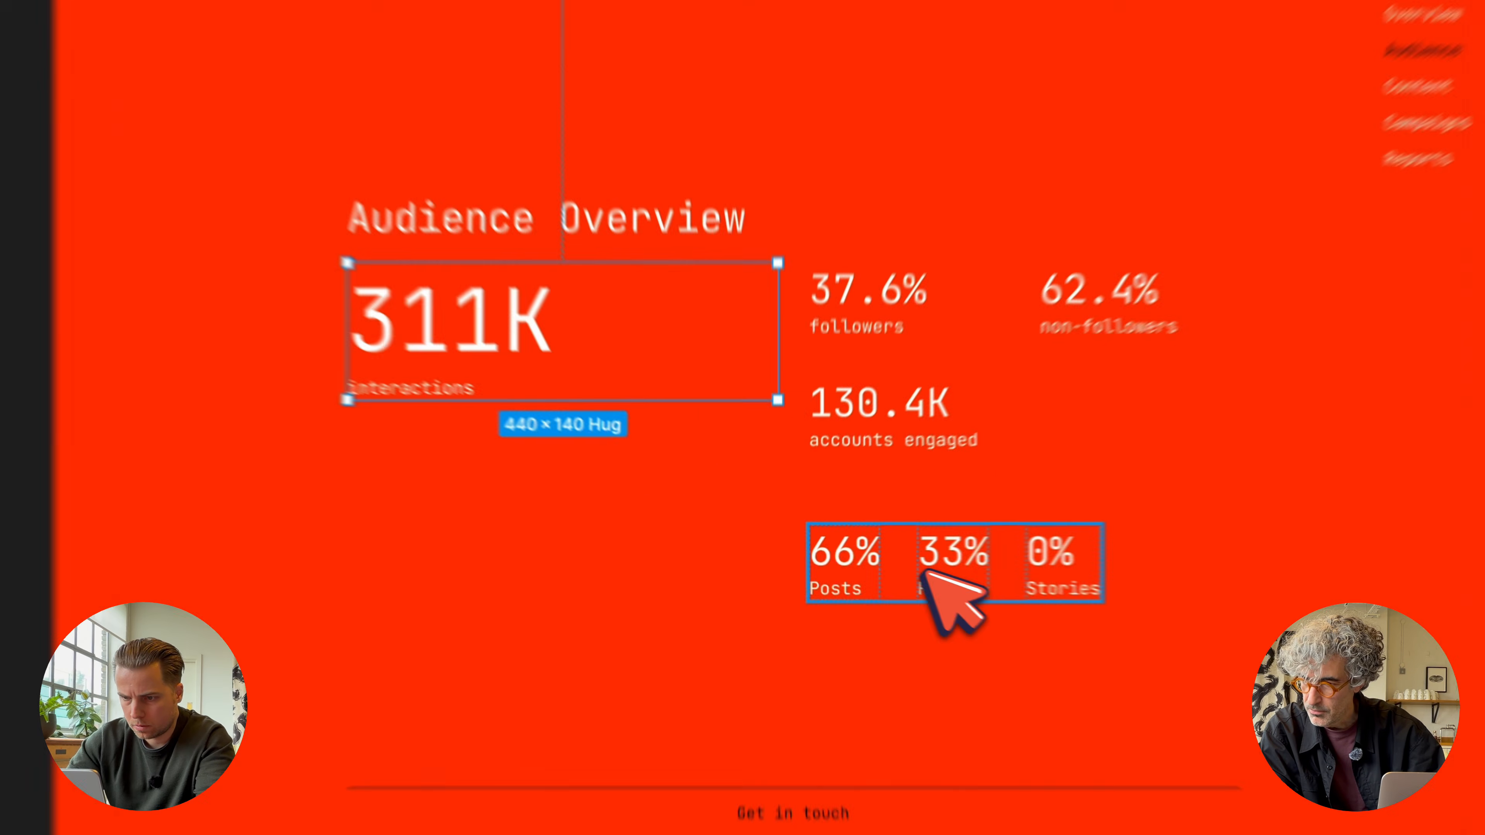
Duplicate the Audience Overview heading below the 311K metric and change the copy's text to "By content interactions"
{"action": "left_click", "coordinate": [847, 562]}
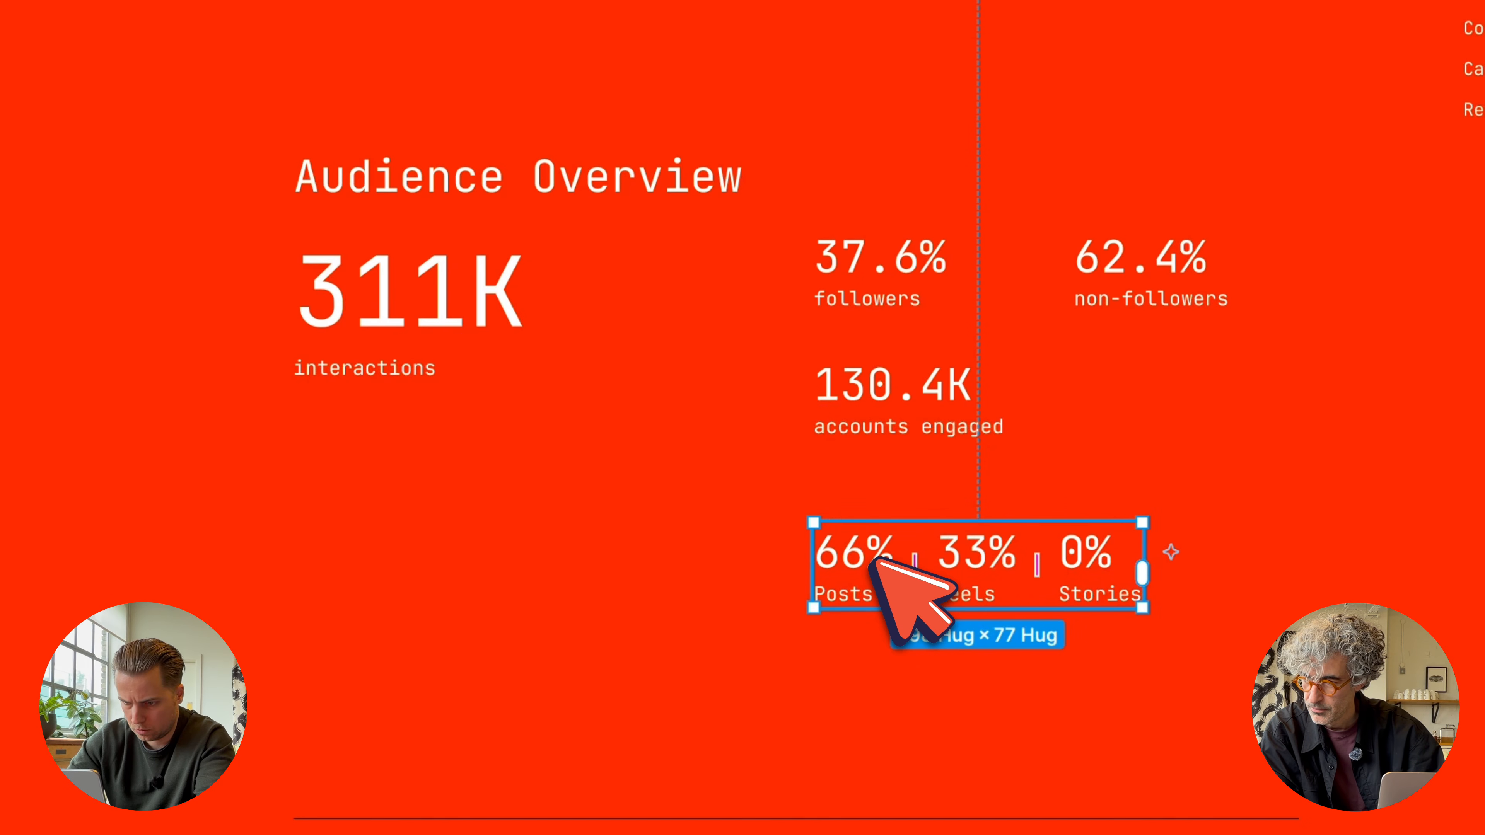
{"action": "double_click", "coordinate": [573, 177]}
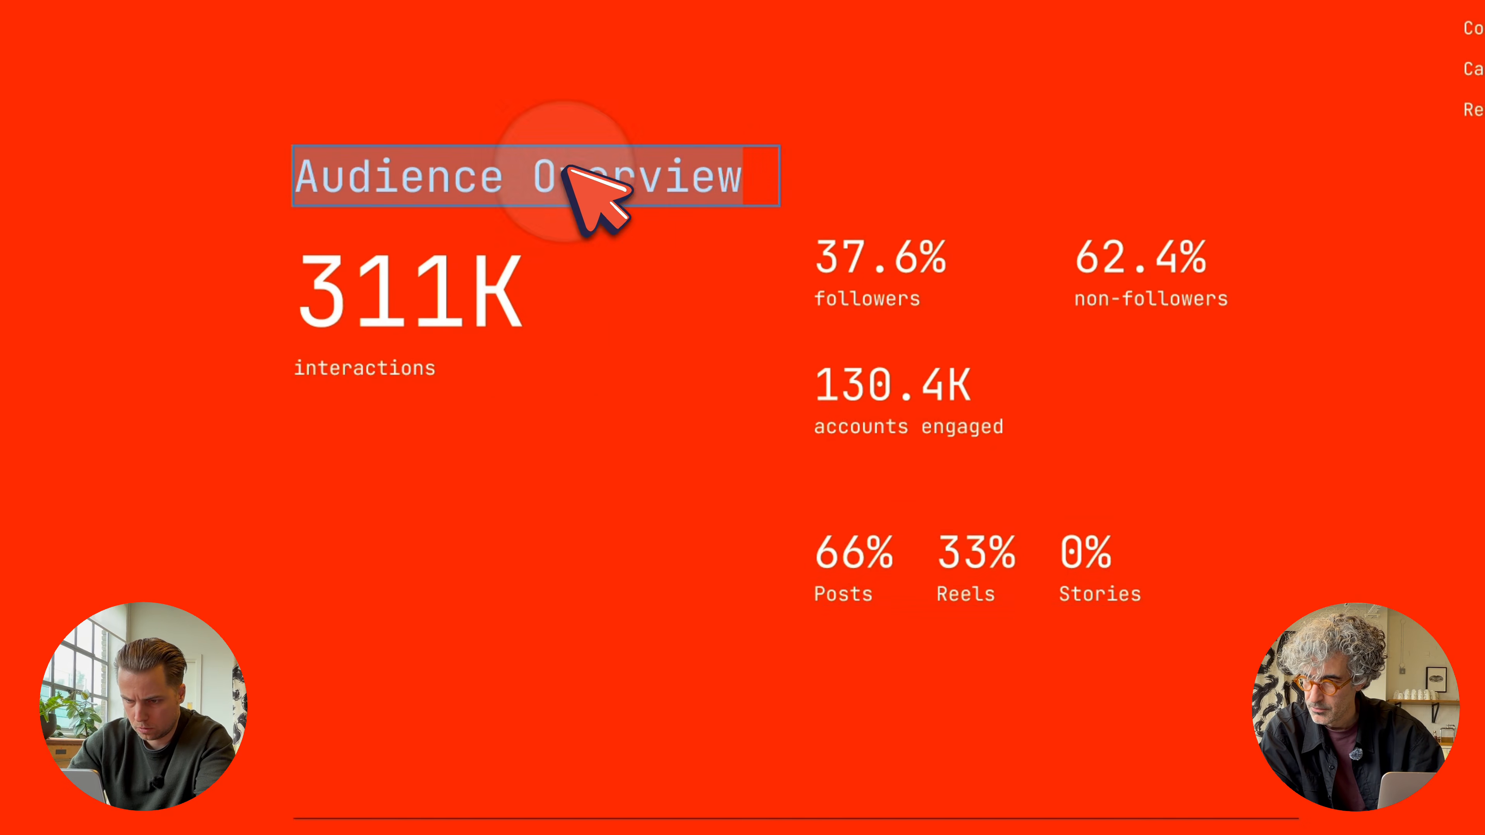
{"action": "key", "text": "Escape"}
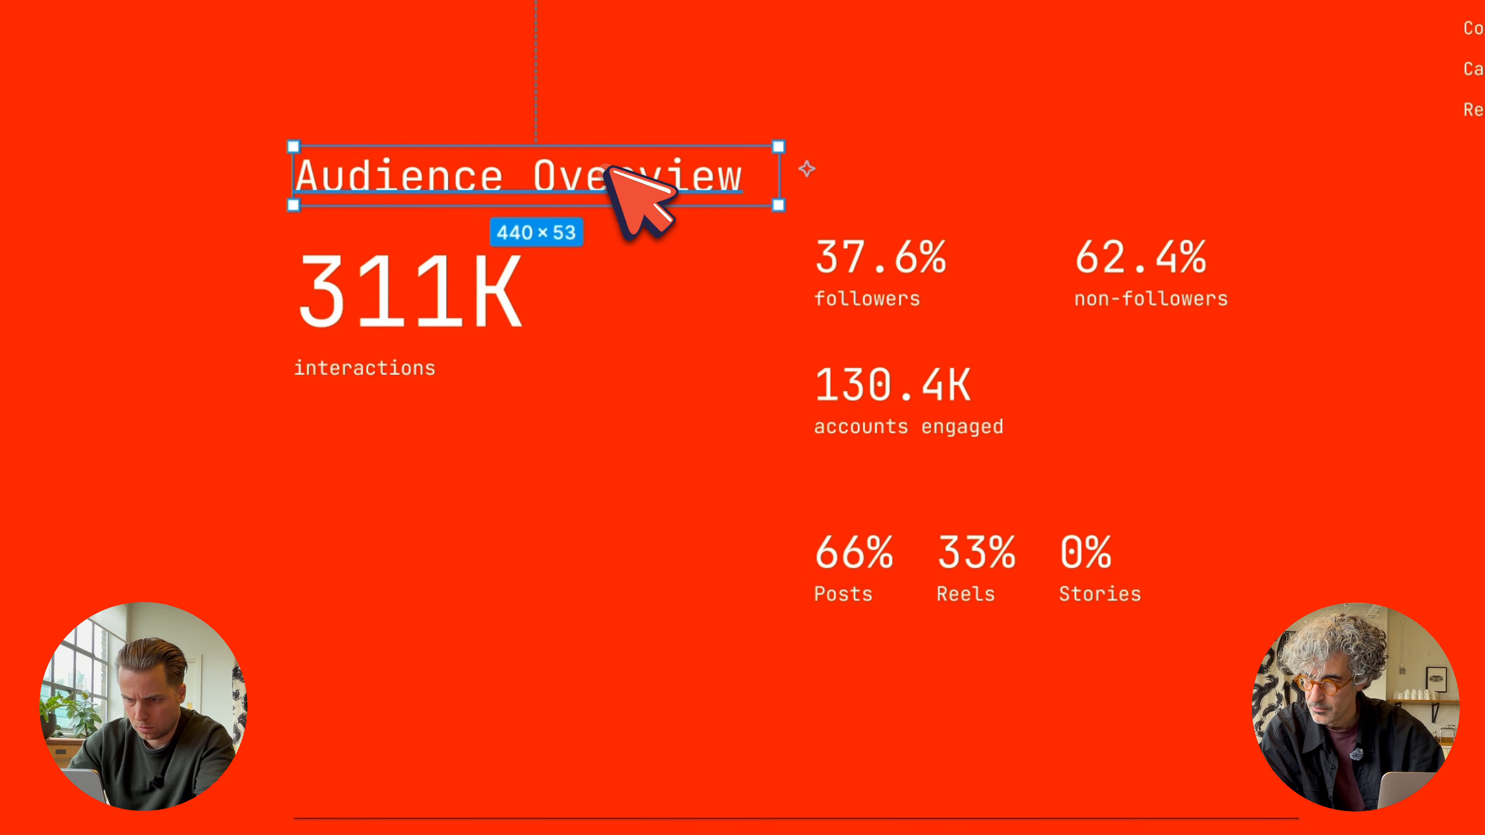
{"action": "left_click_drag", "start_coordinate": [611, 195], "coordinate": [608, 665]}
{"action": "double_click", "coordinate": [608, 639]}
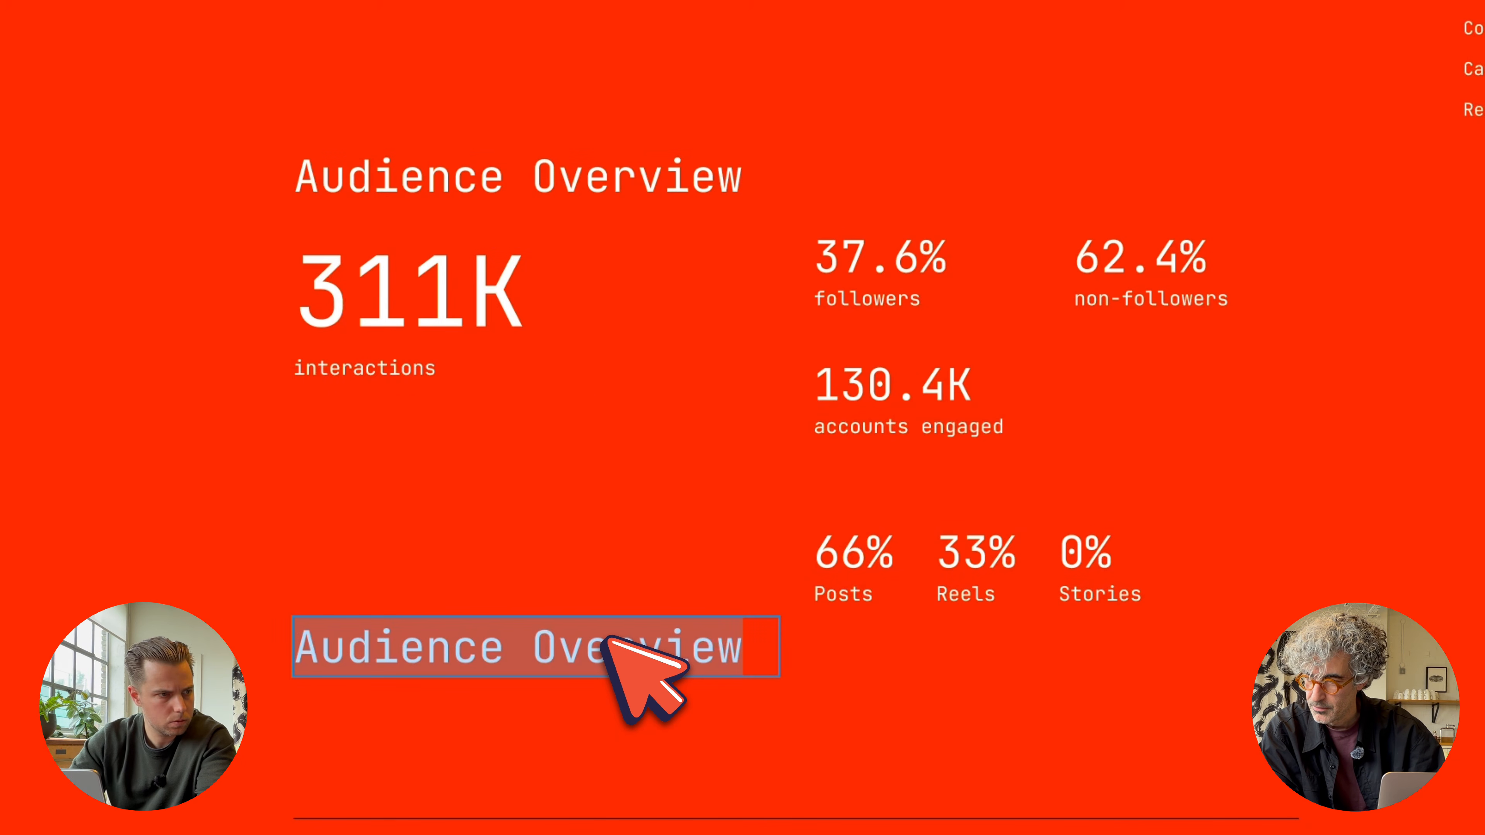
{"action": "type", "text": "By content interactions"}
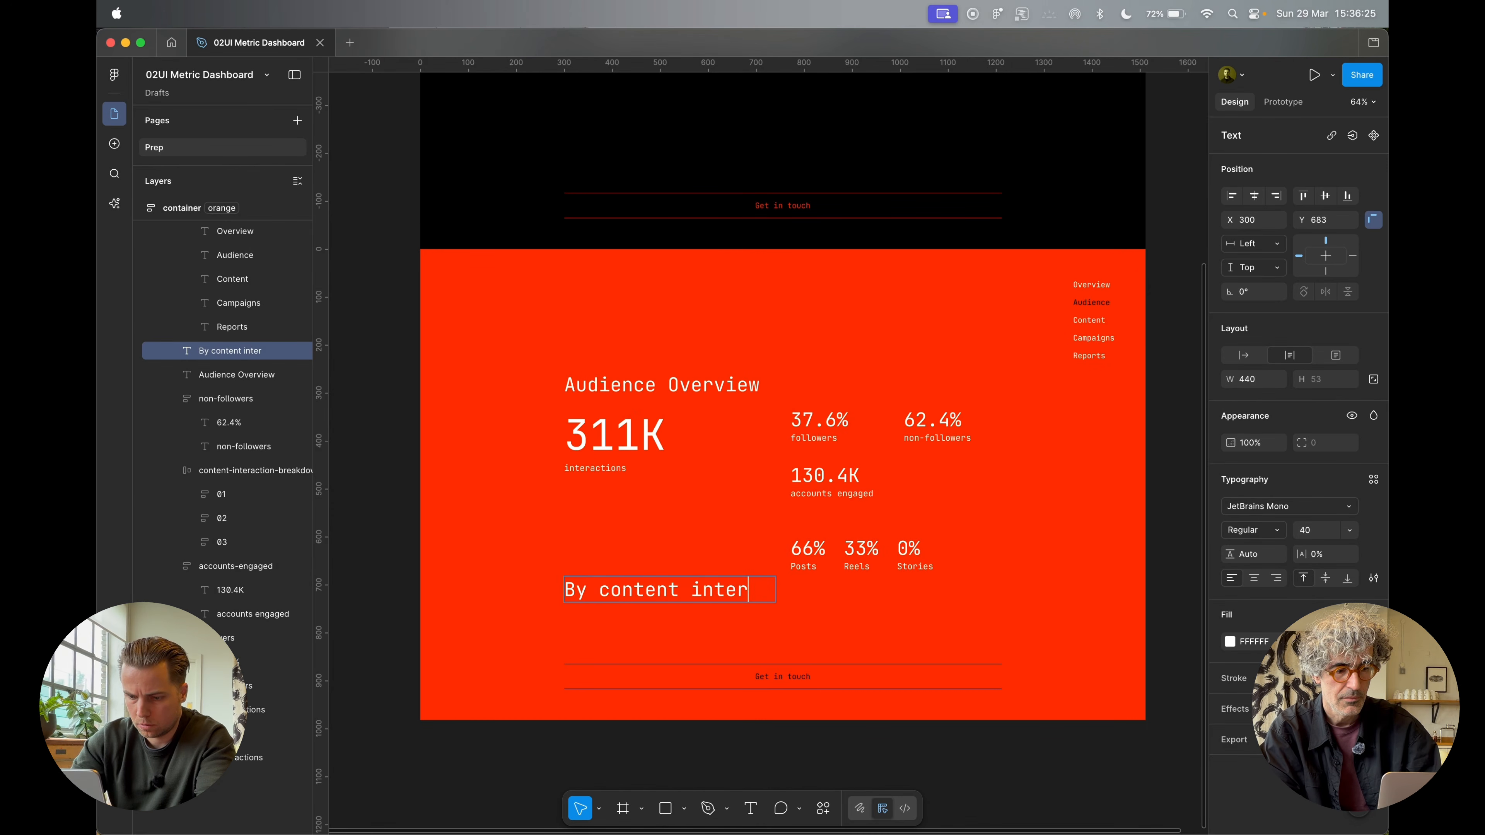
{"action": "key", "text": "Escape"}
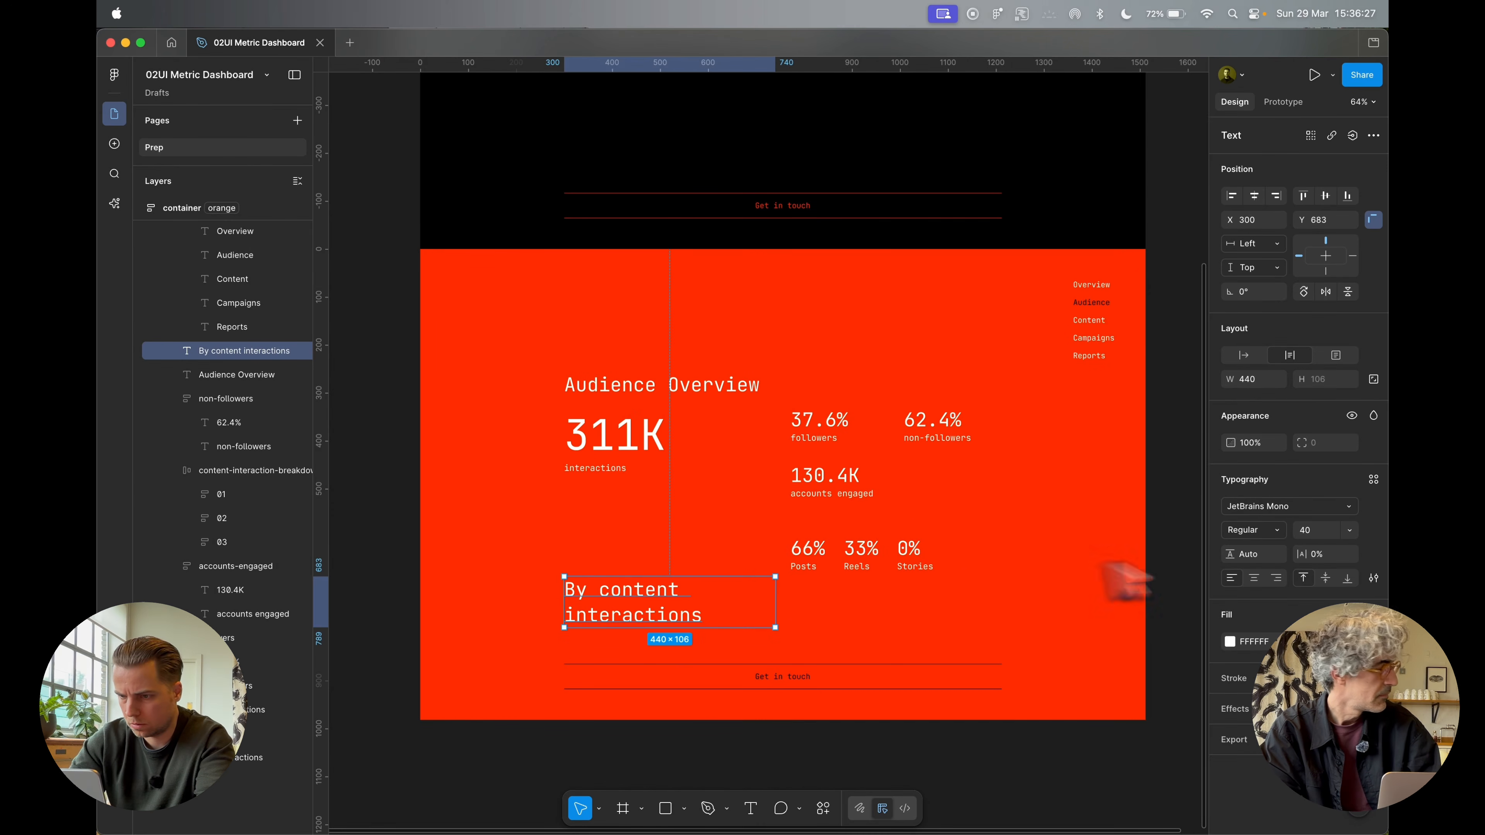
Copy the small text style of the Reels label onto the "By content interactions" heading
{"action": "left_click", "coordinate": [858, 564]}
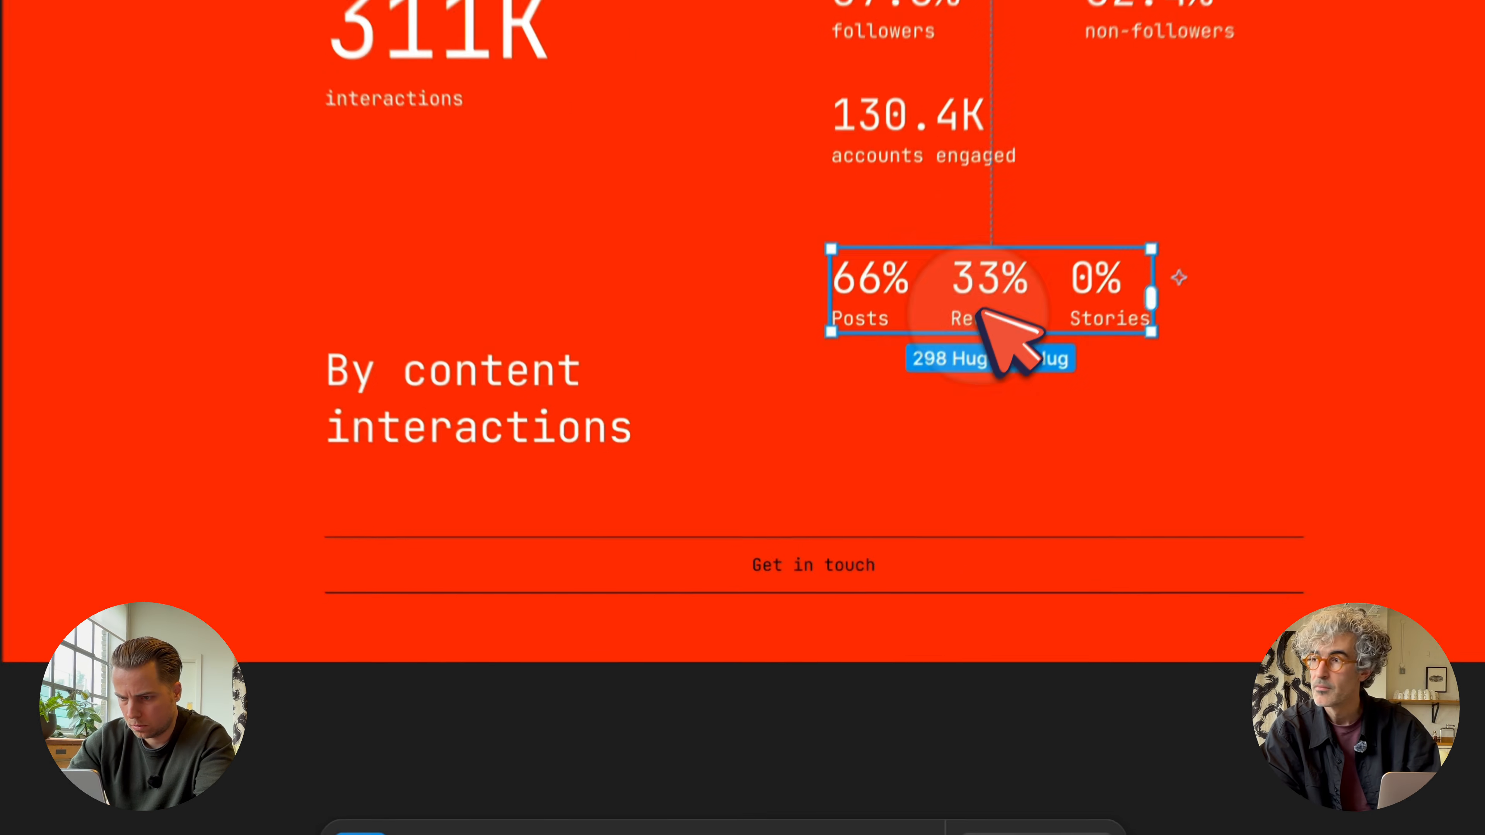
{"action": "double_click", "coordinate": [980, 314]}
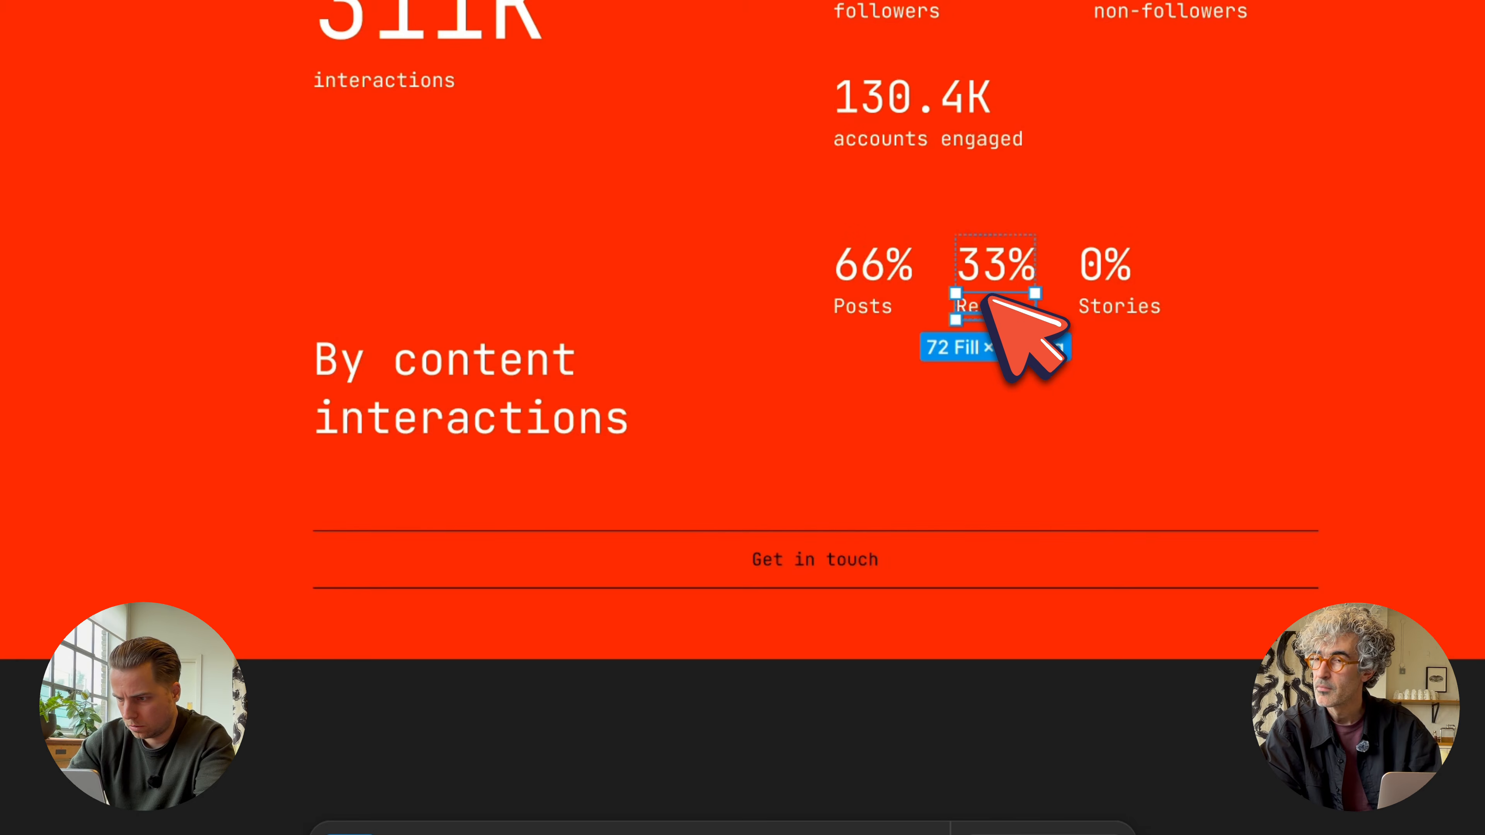
{"action": "left_click", "coordinate": [503, 376]}
{"action": "key", "text": "alt+super+v"}
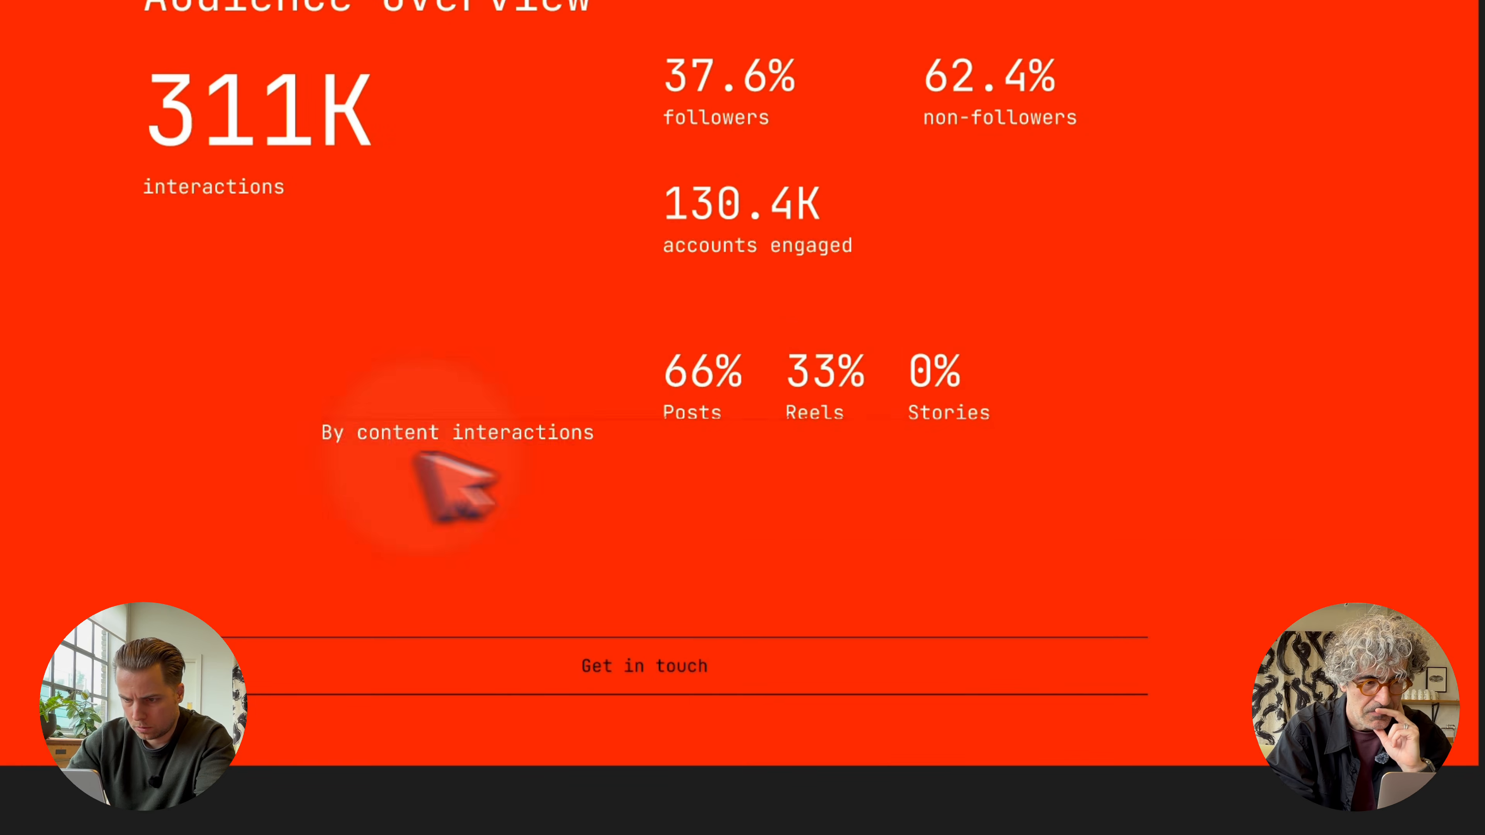
Place the fitted "By content interactions" label directly above the Posts, Reels and Stories row and wrap both in auto layout
{"action": "left_click_drag", "start_coordinate": [418, 454], "coordinate": [897, 324]}
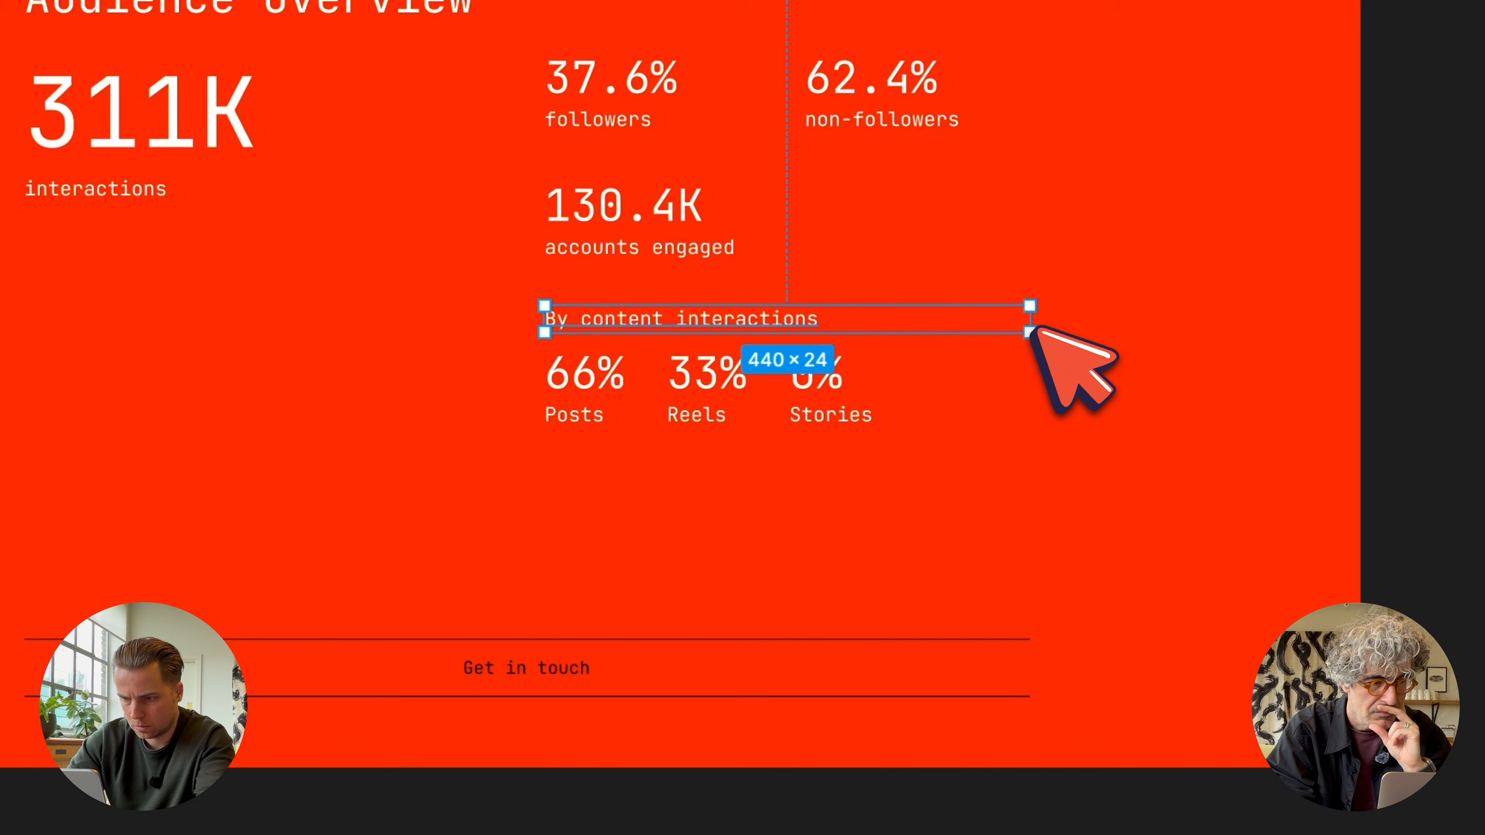
{"action": "double_click", "coordinate": [1030, 332]}
{"action": "left_click", "coordinate": [845, 388], "text": "shift"}
{"action": "key", "text": "shift+a"}
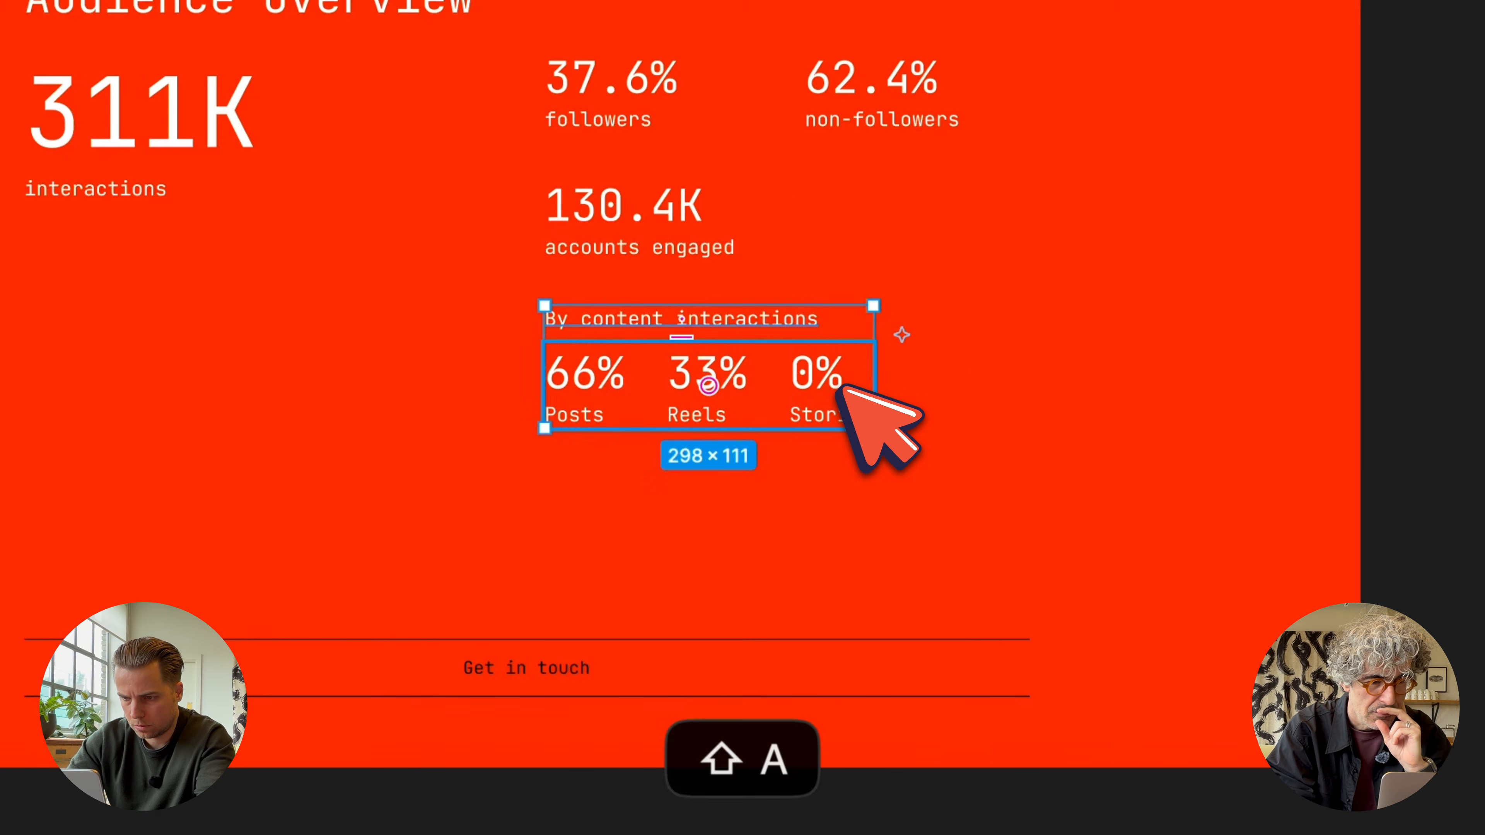
Rename the "By content interactions" label's frame to "title" and the surrounding auto-layout frame to "by-content-interactions"
{"action": "left_click", "coordinate": [756, 325]}
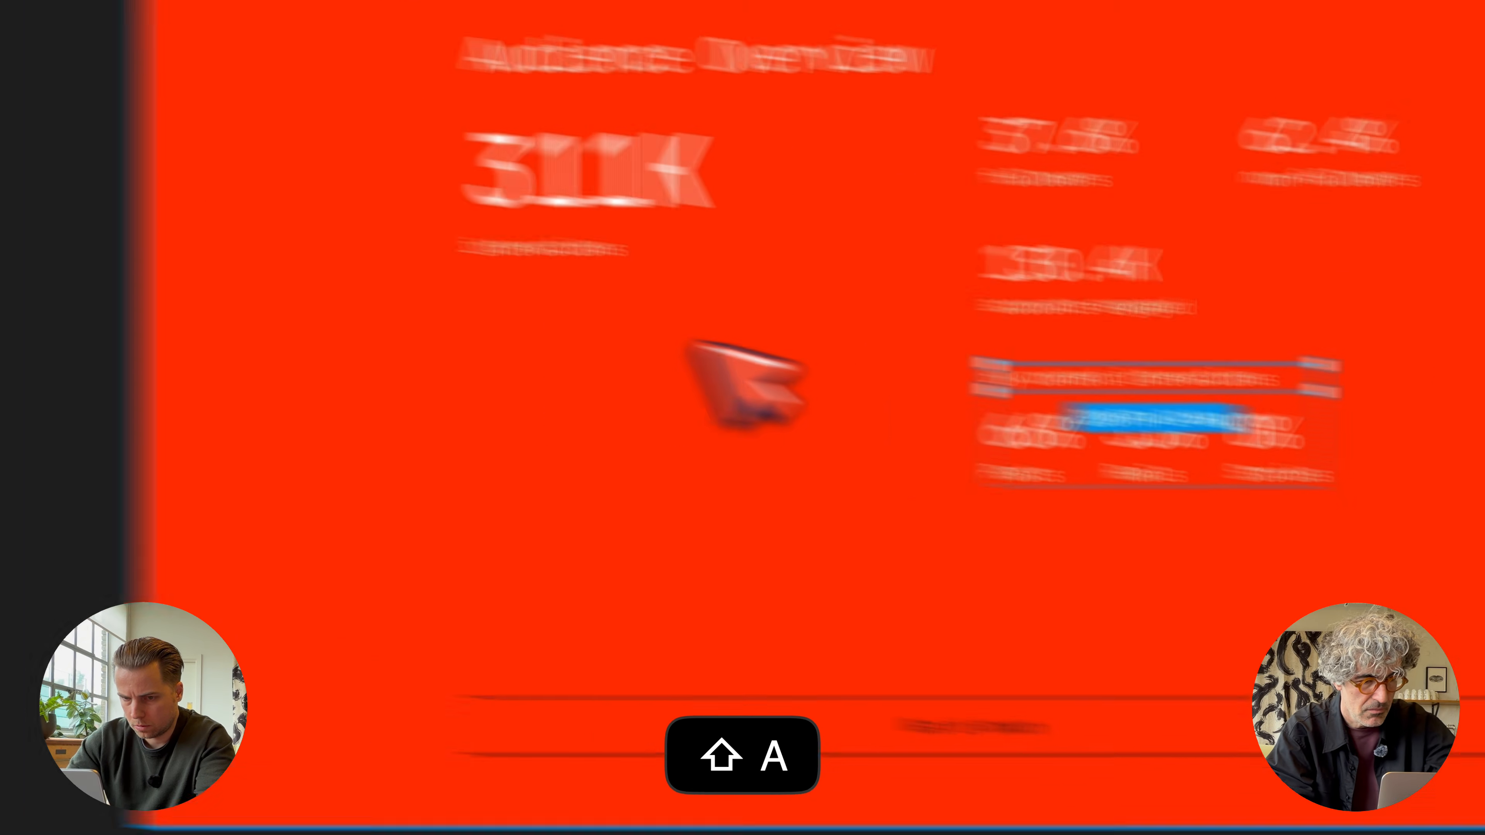
{"action": "key", "text": "super+r"}
{"action": "type", "text": "title"}
{"action": "key", "text": "Return"}
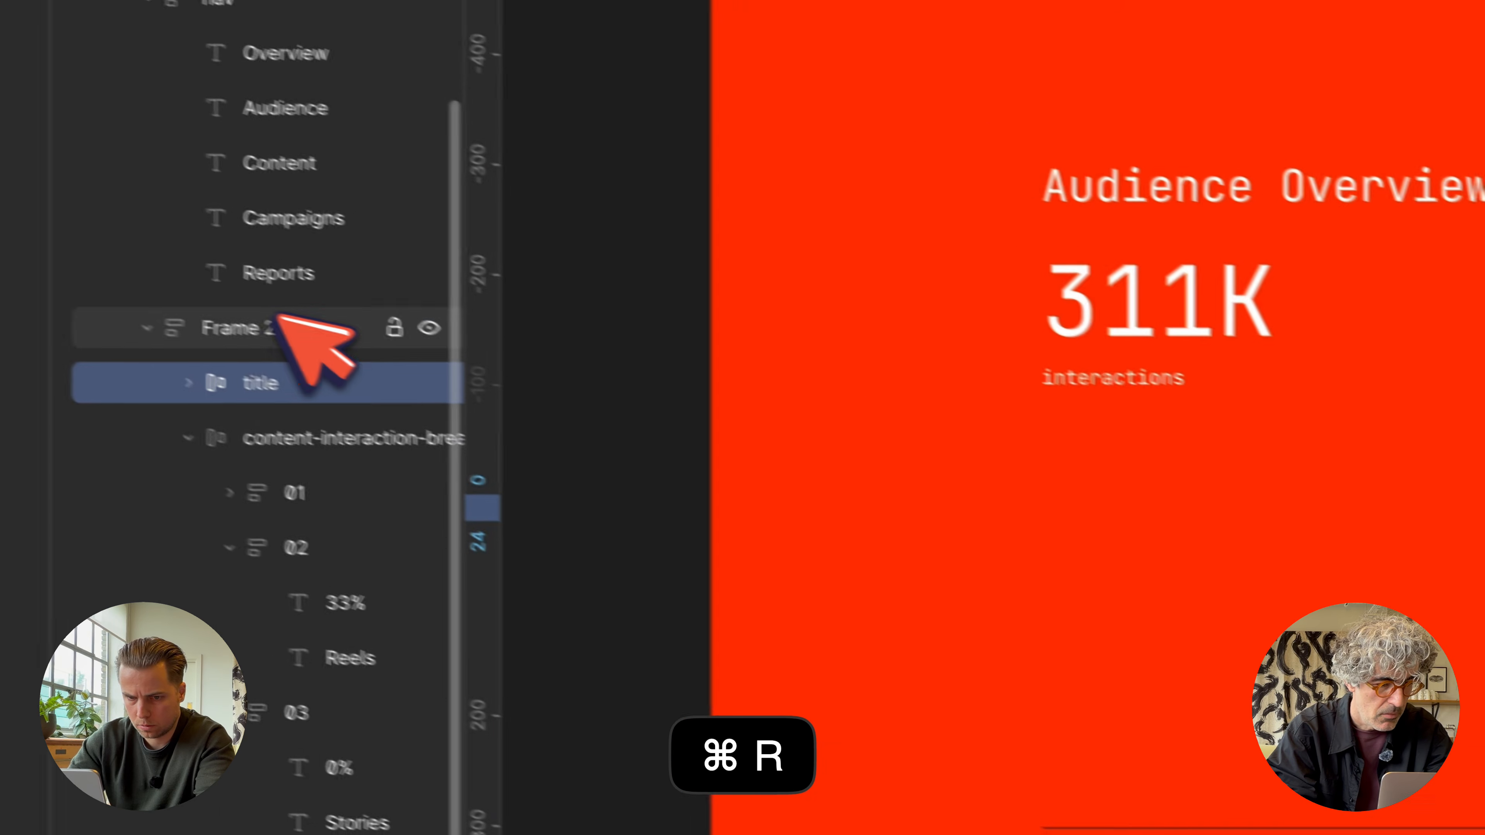
{"action": "left_click", "coordinate": [22, 225]}
{"action": "key", "text": "super+r"}
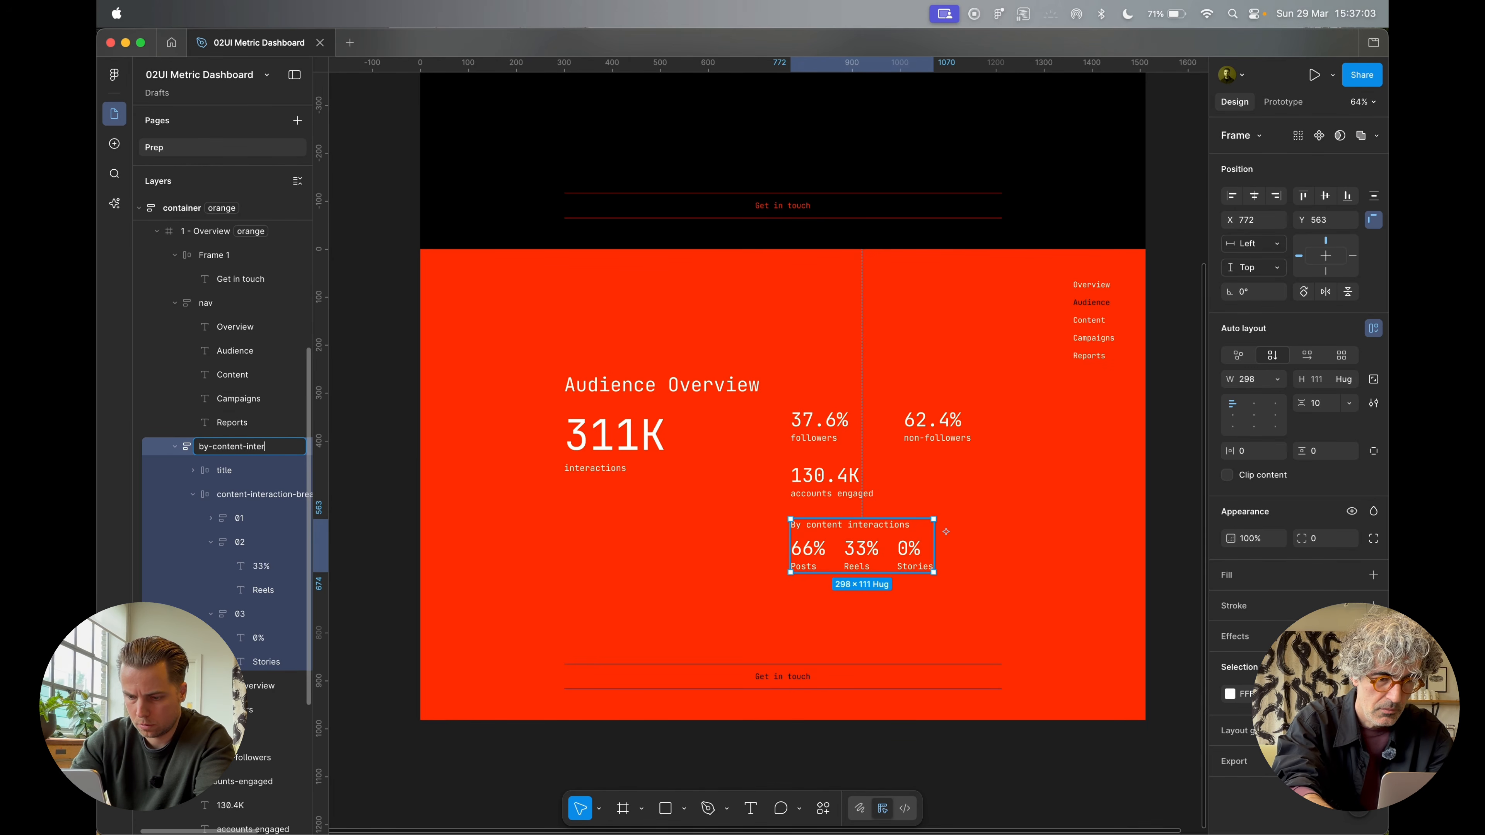
{"action": "key", "text": "Return"}
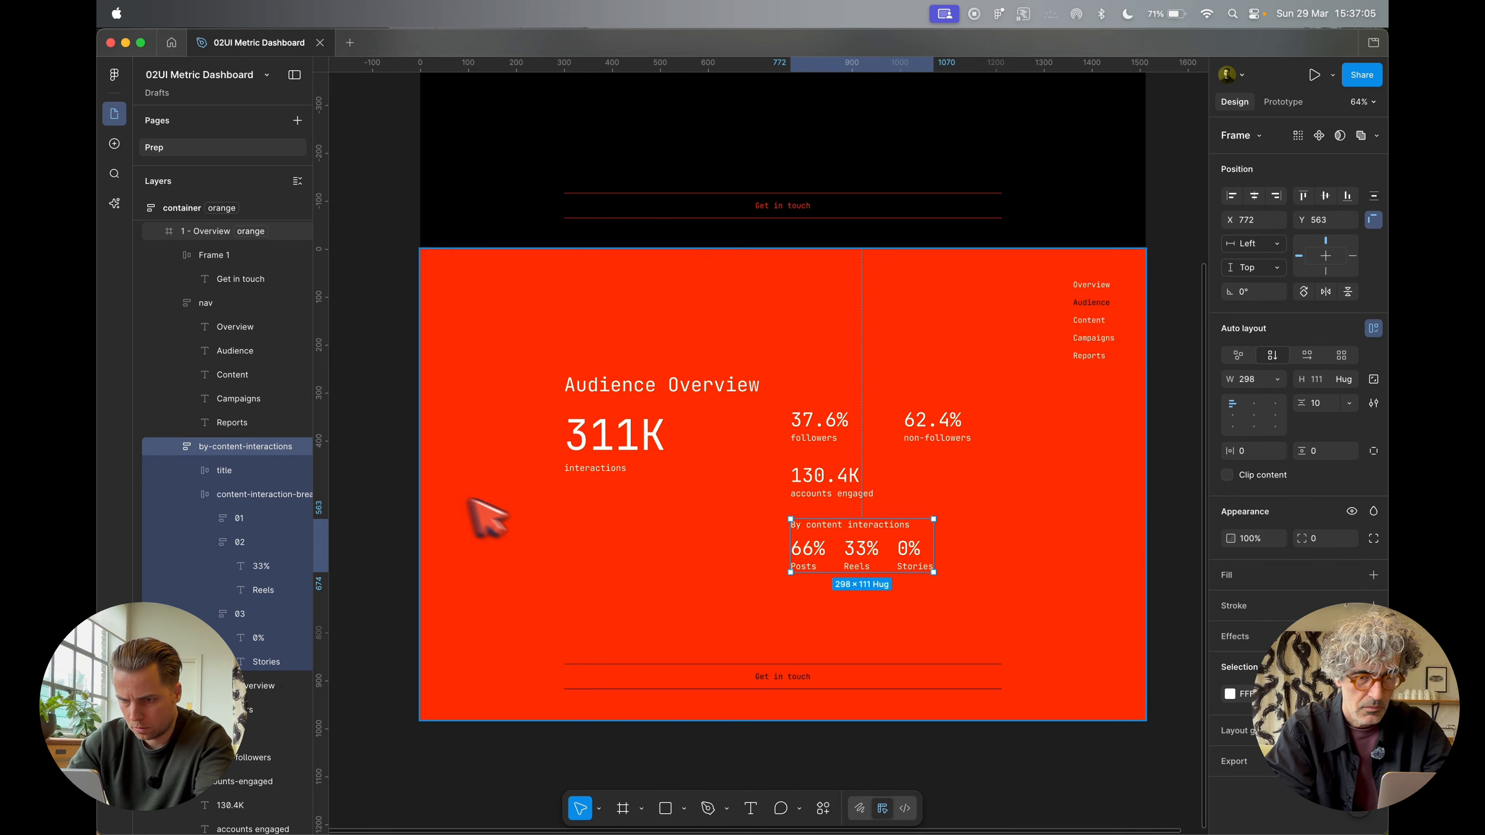
{"action": "scroll", "coordinate": [878, 538], "scroll_direction": "up", "scroll_amount": 5}
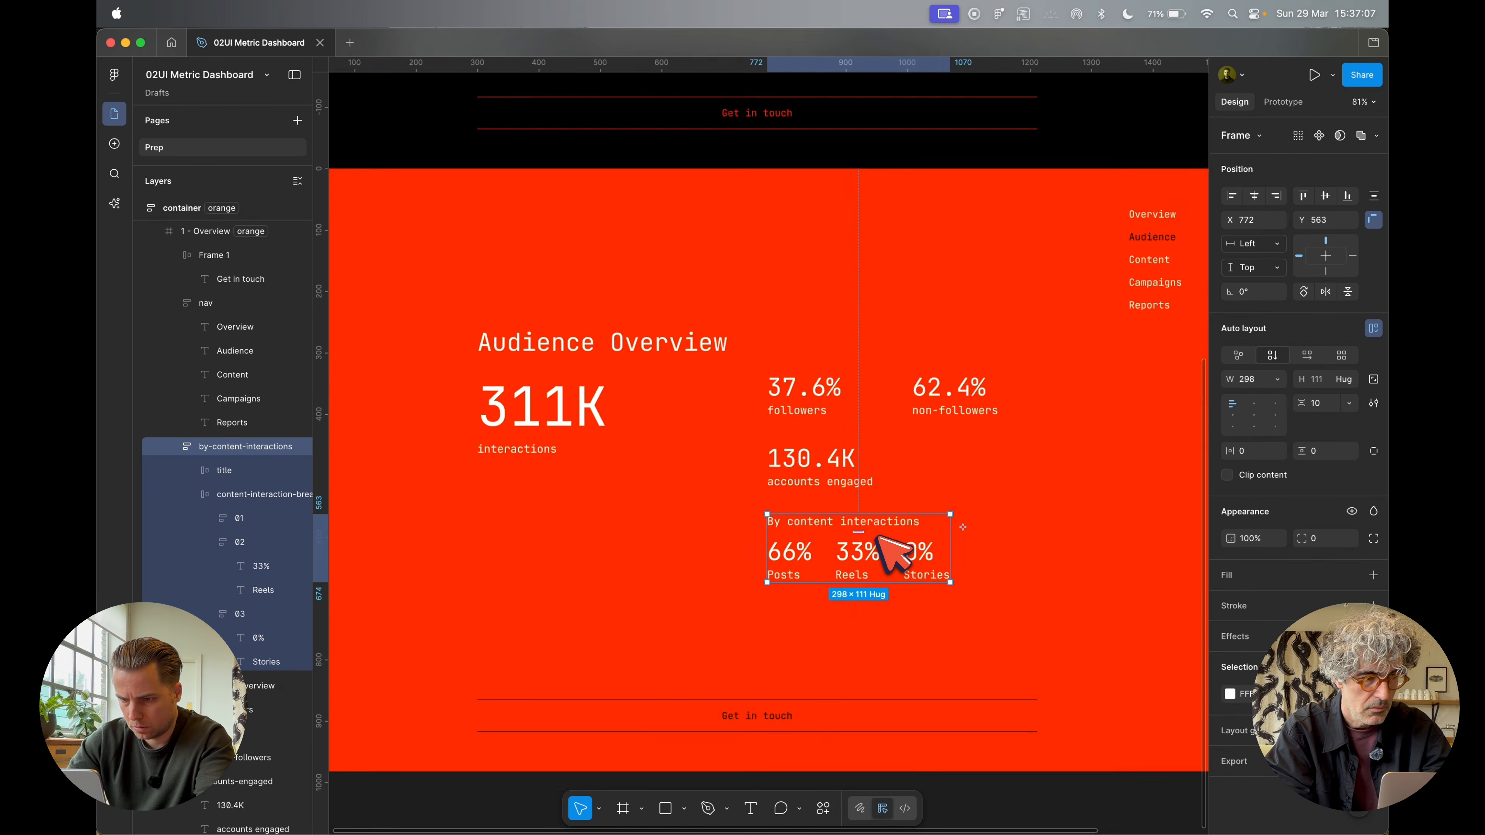
{"action": "scroll", "coordinate": [878, 537], "scroll_direction": "down", "scroll_amount": 4}
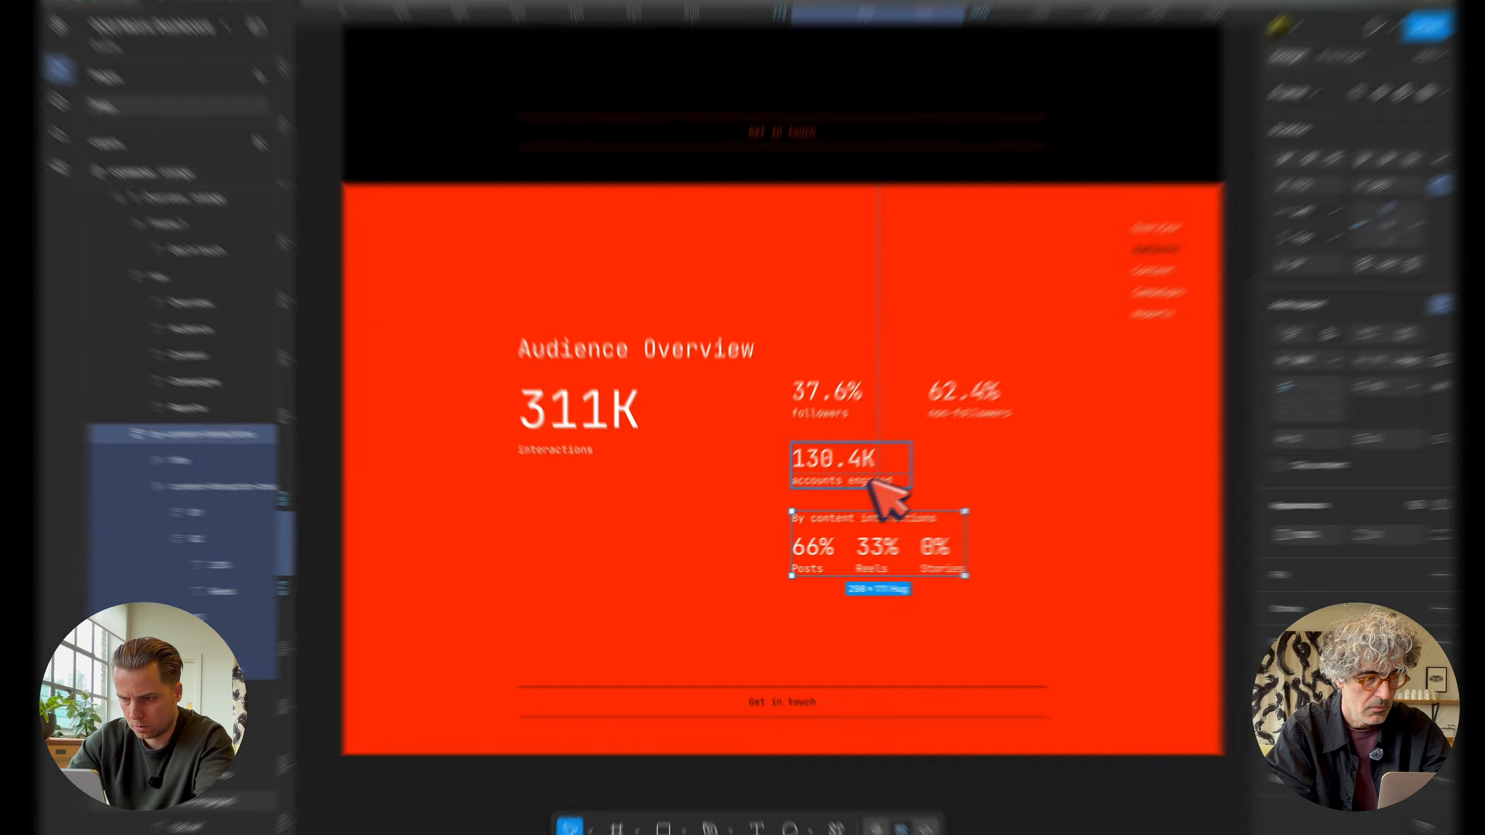
{"action": "left_click", "coordinate": [872, 482]}
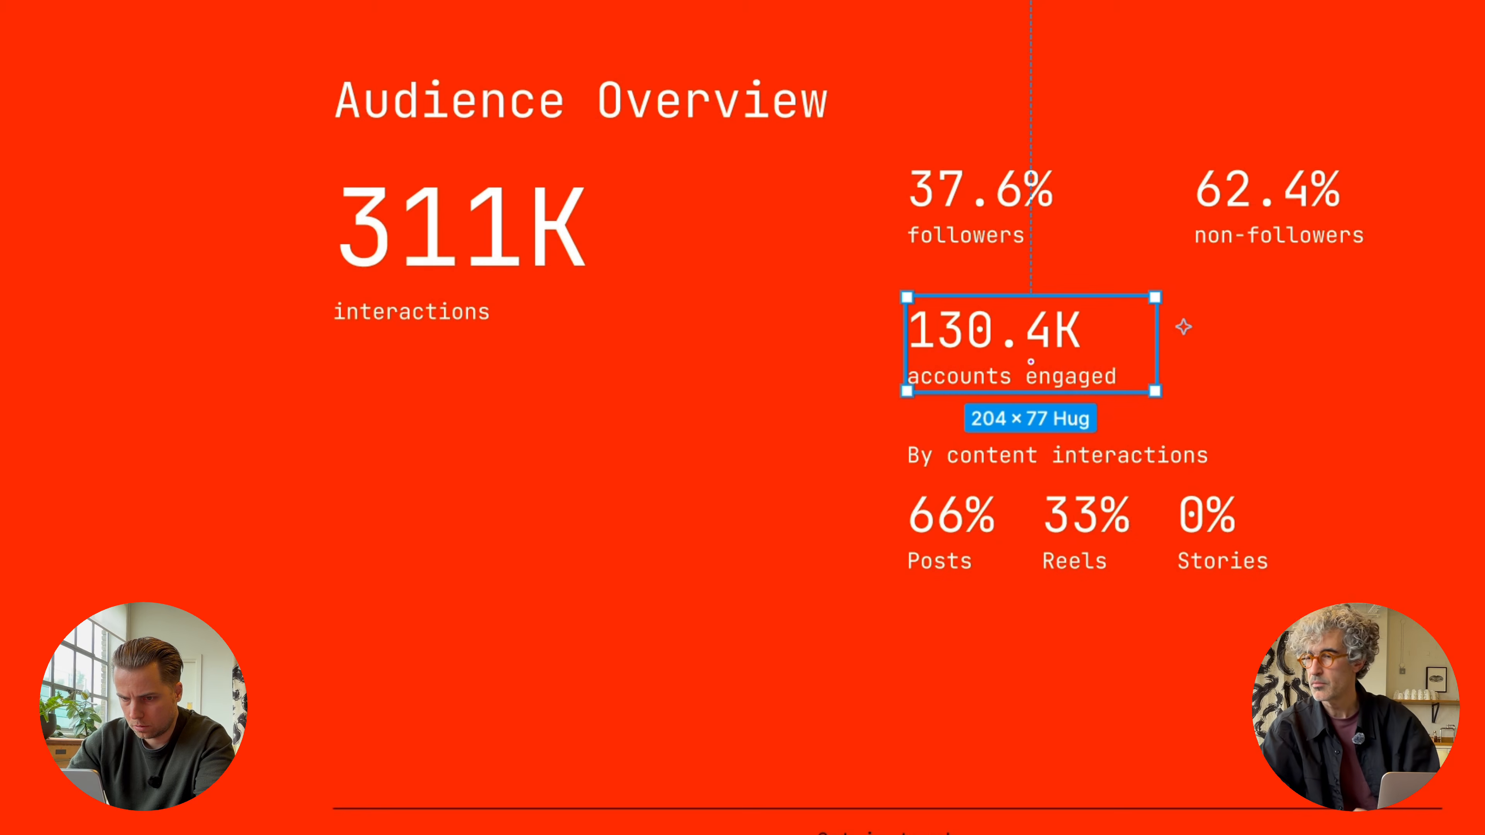
{"action": "scroll", "coordinate": [1052, 367], "scroll_direction": "down", "scroll_amount": 4}
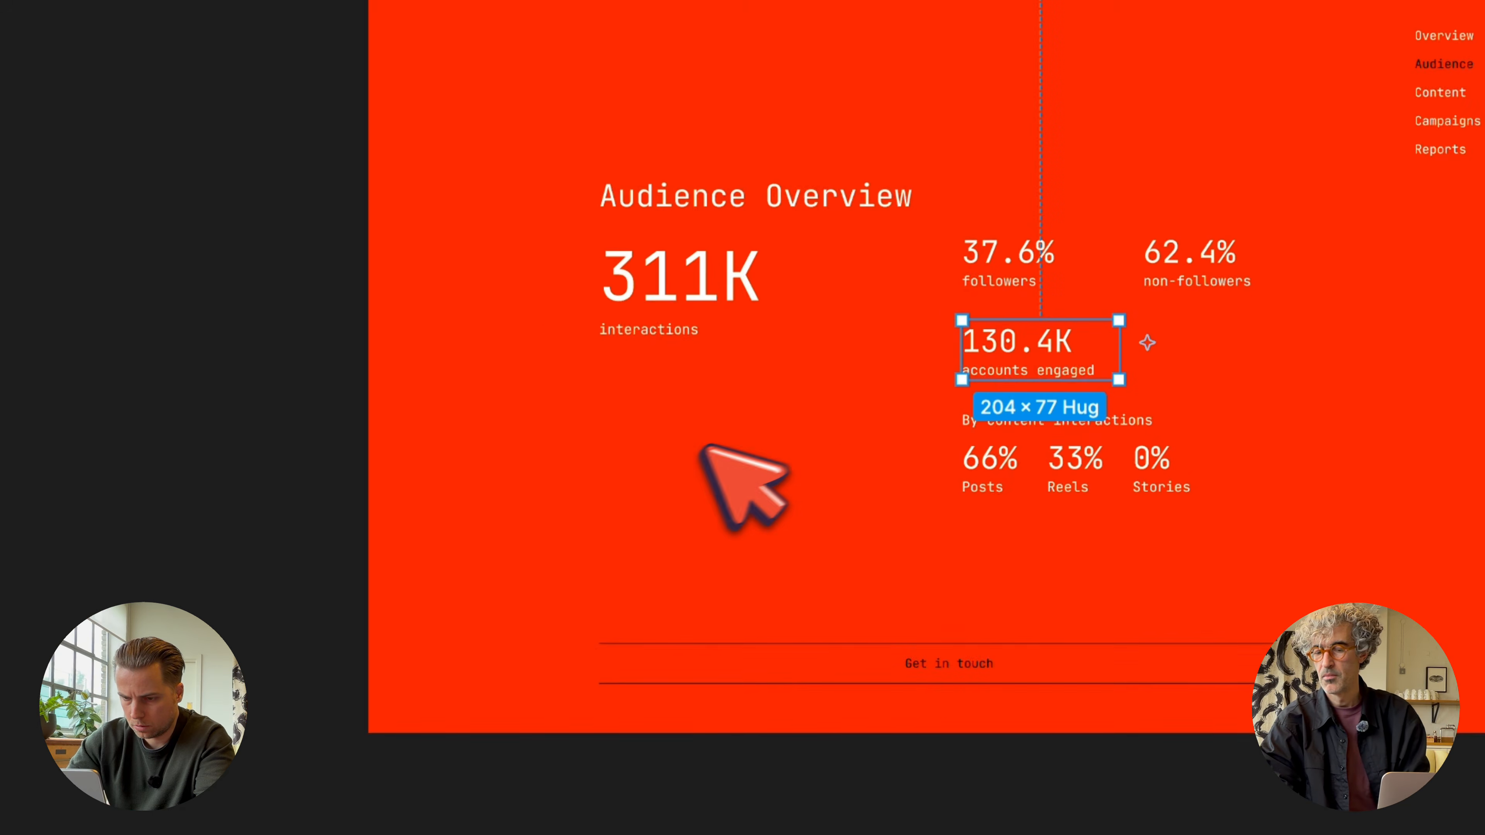
Collapse the expanded layers and rename the orange section's frame to "2 - Audience"
{"action": "left_click", "coordinate": [681, 455]}
{"action": "scroll", "coordinate": [666, 450], "scroll_direction": "down", "scroll_amount": 2}
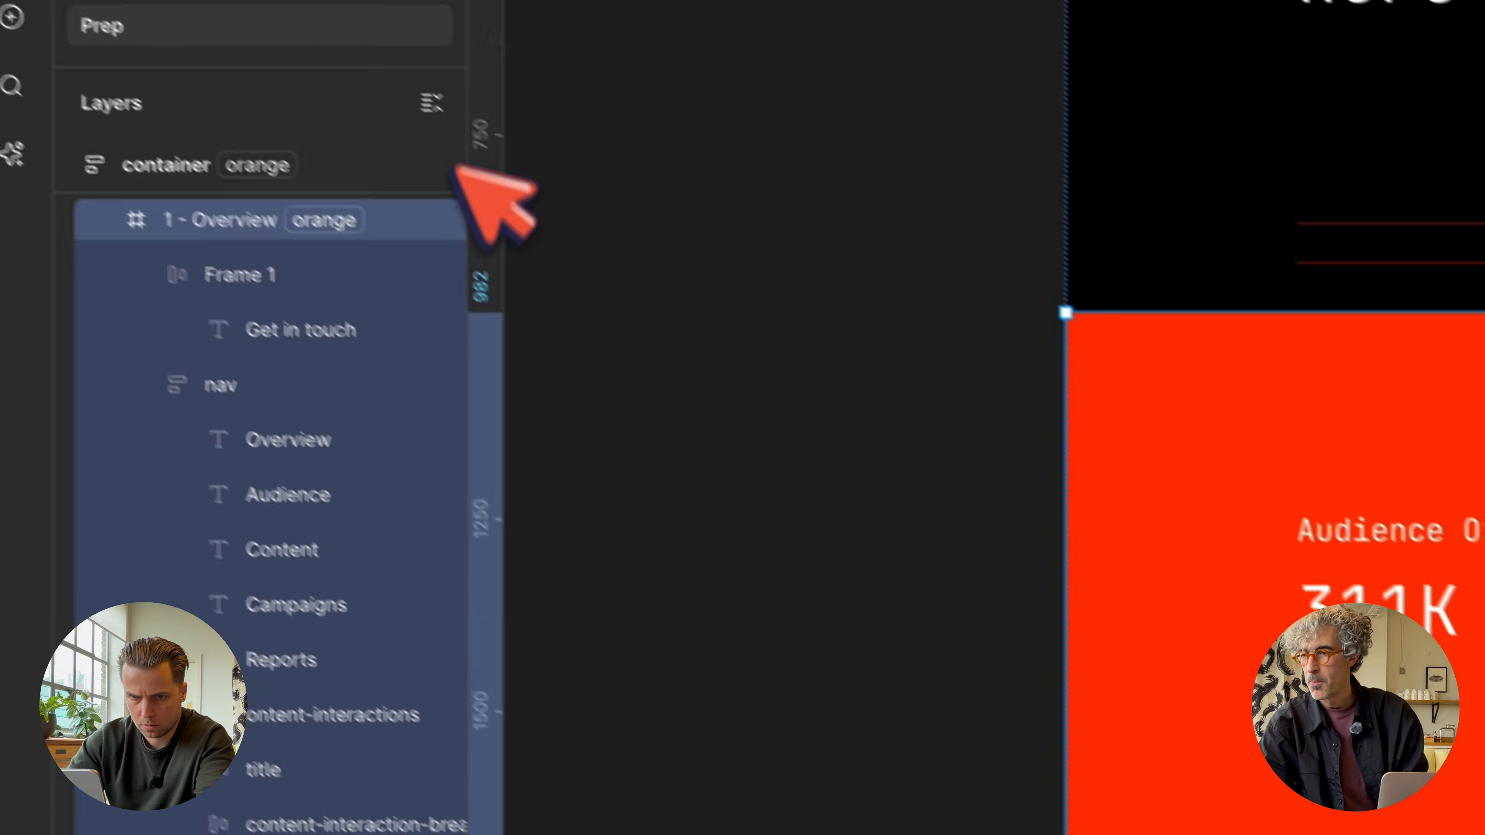
{"action": "left_click", "coordinate": [432, 103]}
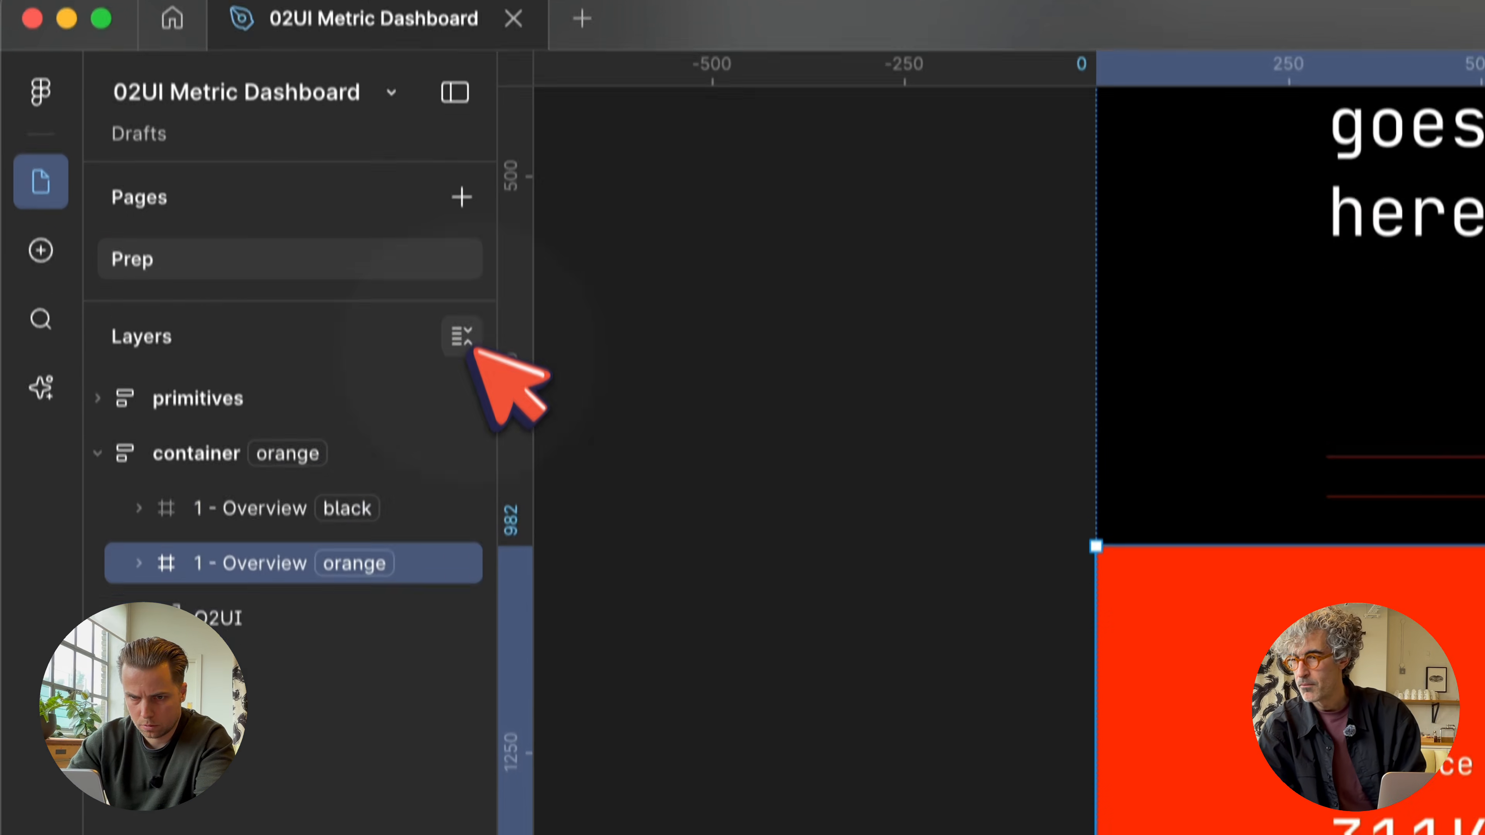
{"action": "key", "text": "super+r"}
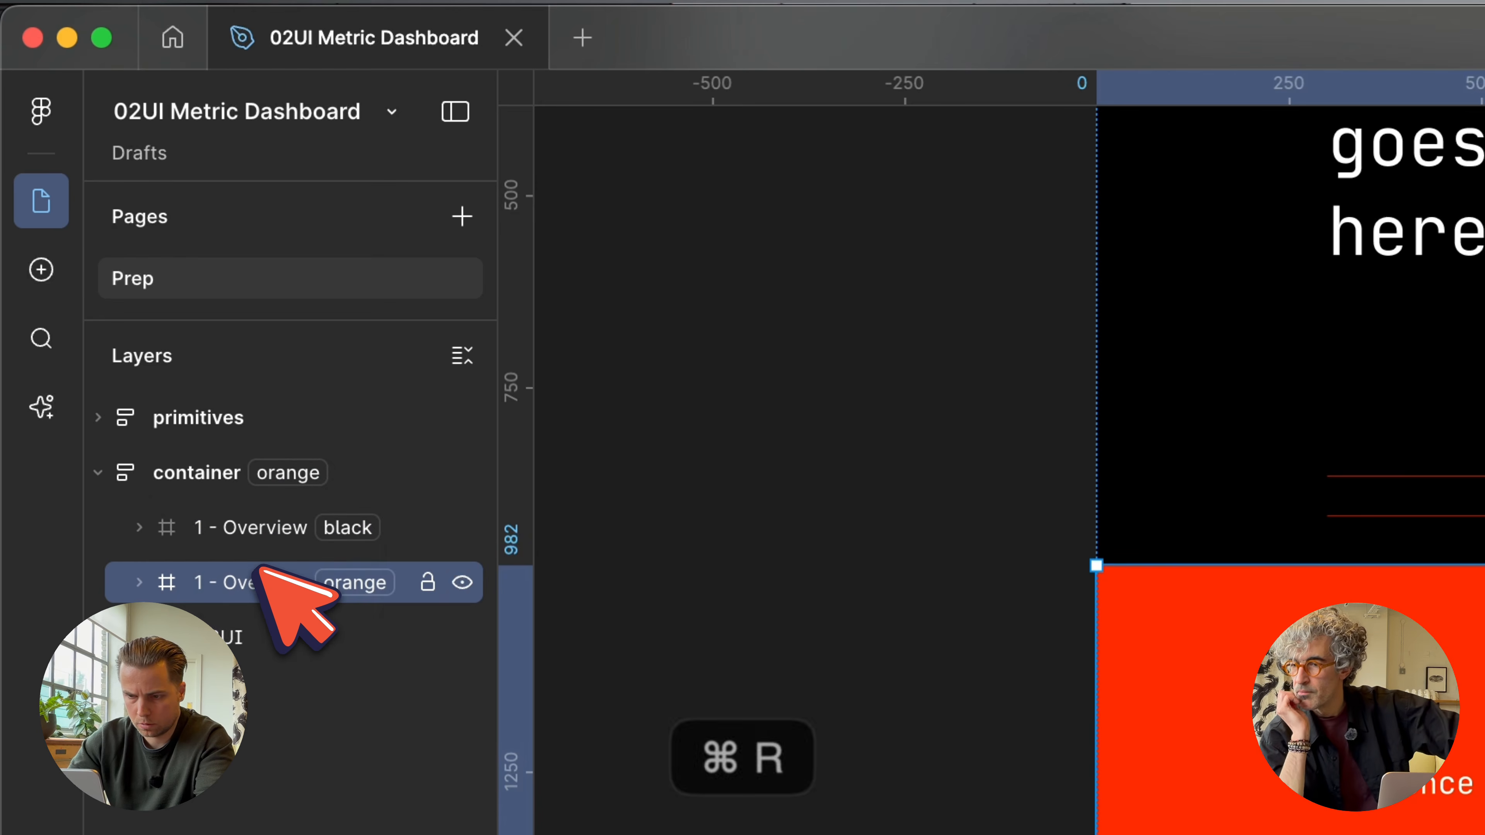
{"action": "key", "text": "Left"}
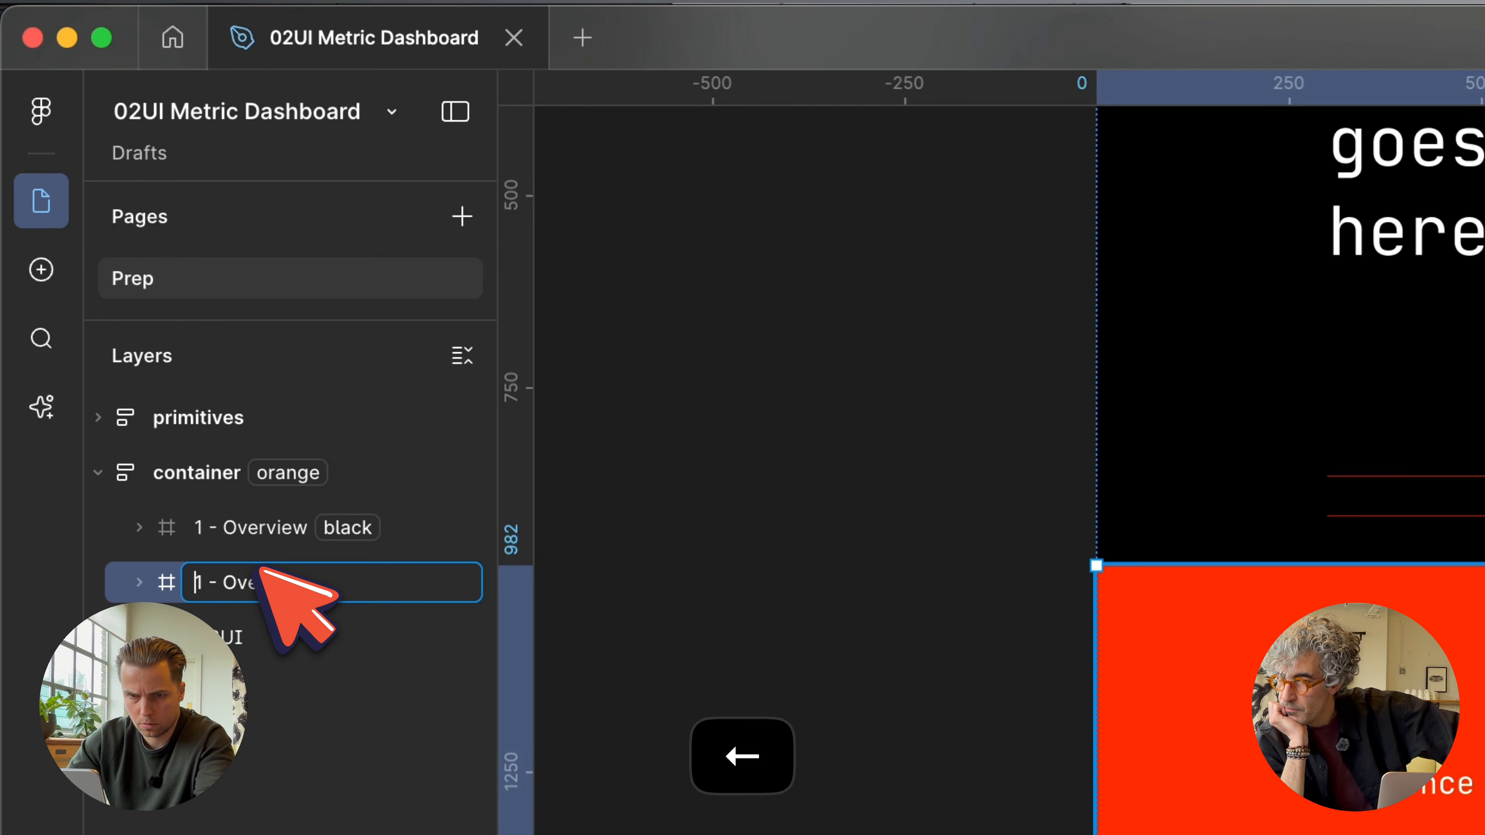
{"action": "key", "text": "Delete"}
{"action": "type", "text": "2"}
{"action": "key", "text": "Right"}
{"action": "key", "text": "Right"}
{"action": "key", "text": "shift+Right"}
{"action": "key", "text": "shift+Right"}
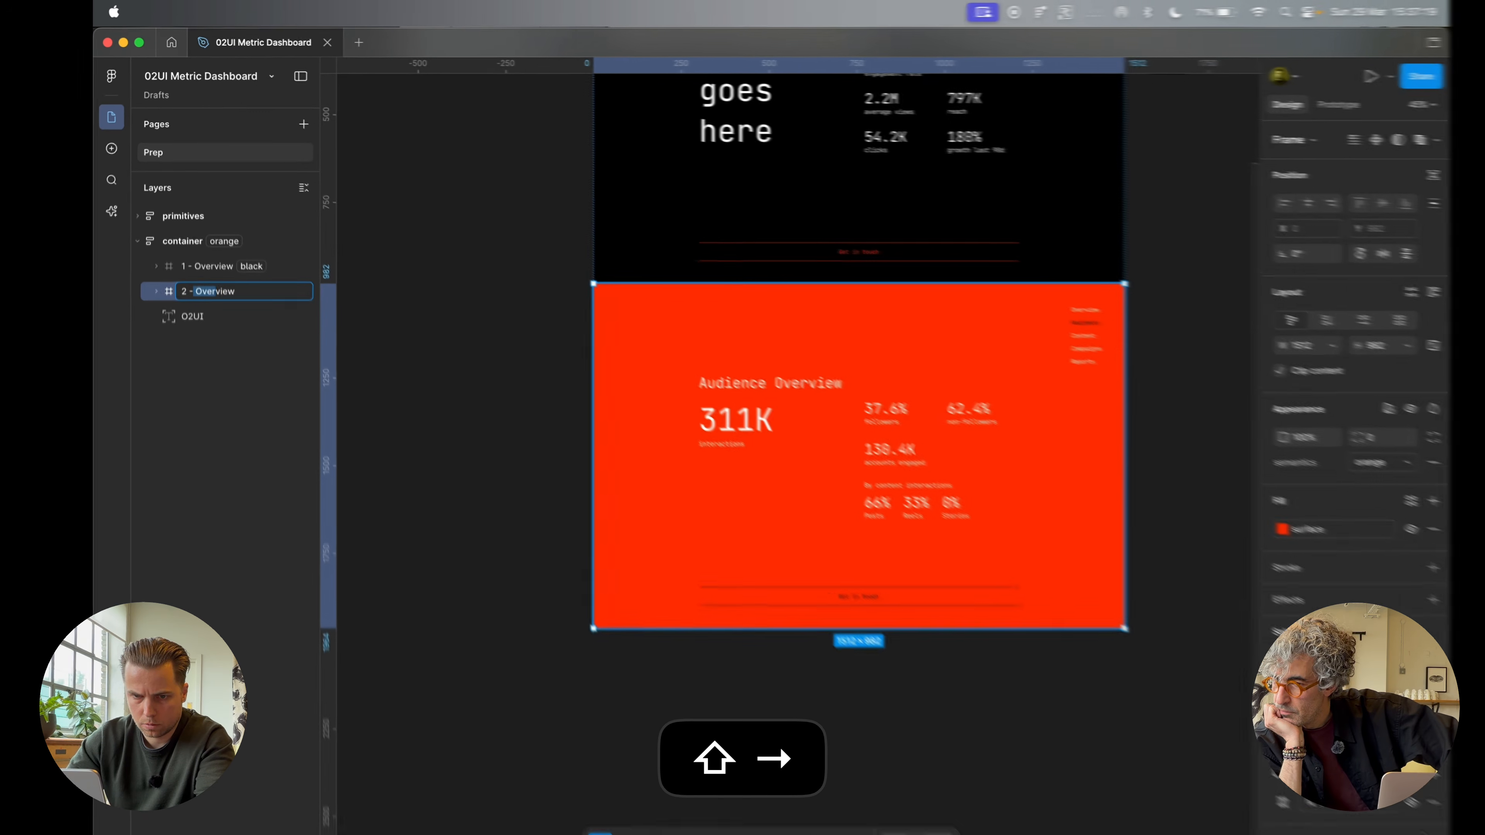
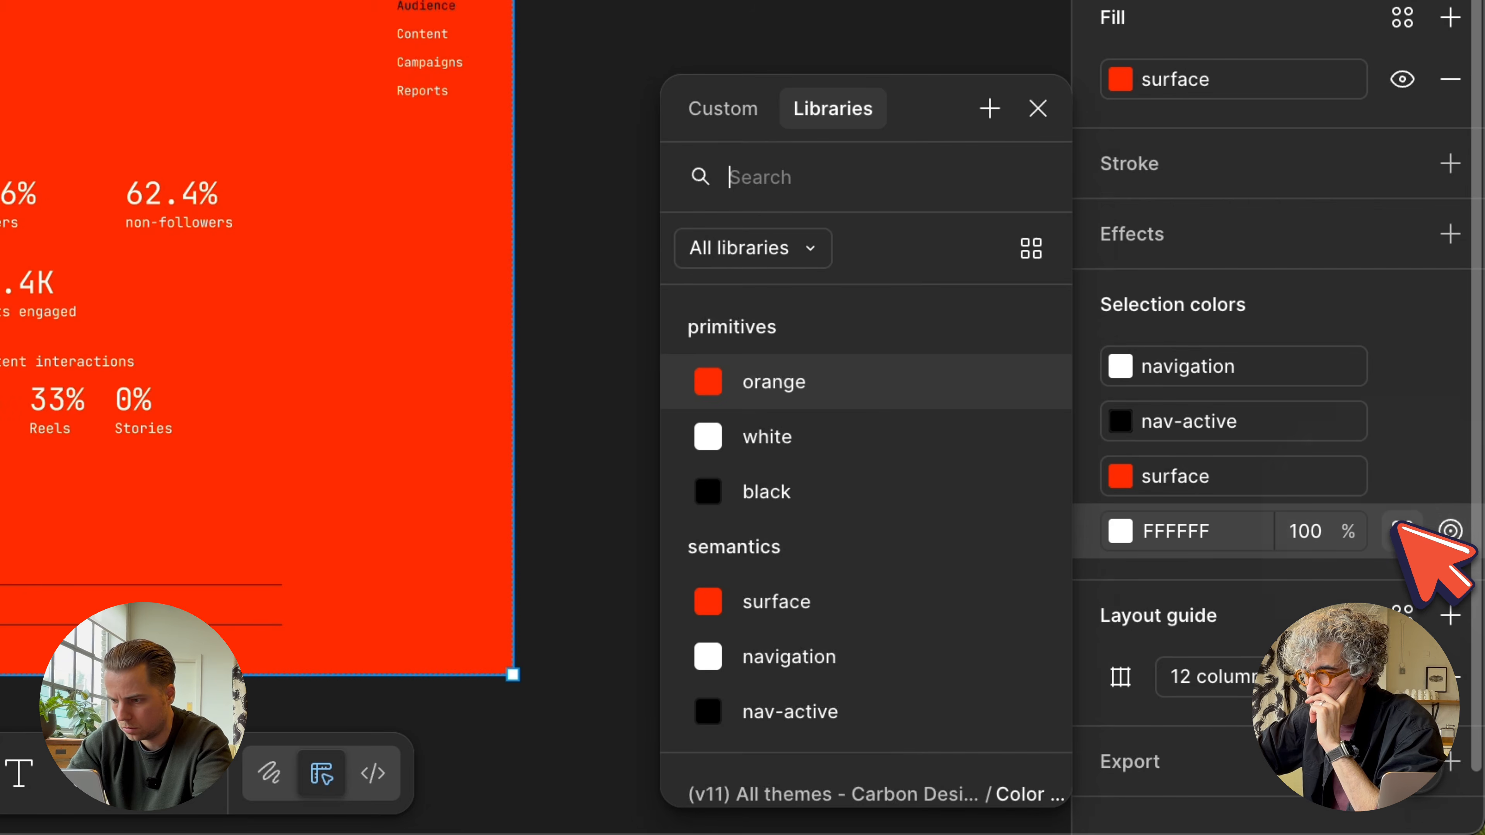
Apply the navigation colour variable to the orange section's remaining white elements and to a new stroke on the Audience Overview heading frame
{"action": "type", "text": "nav"}
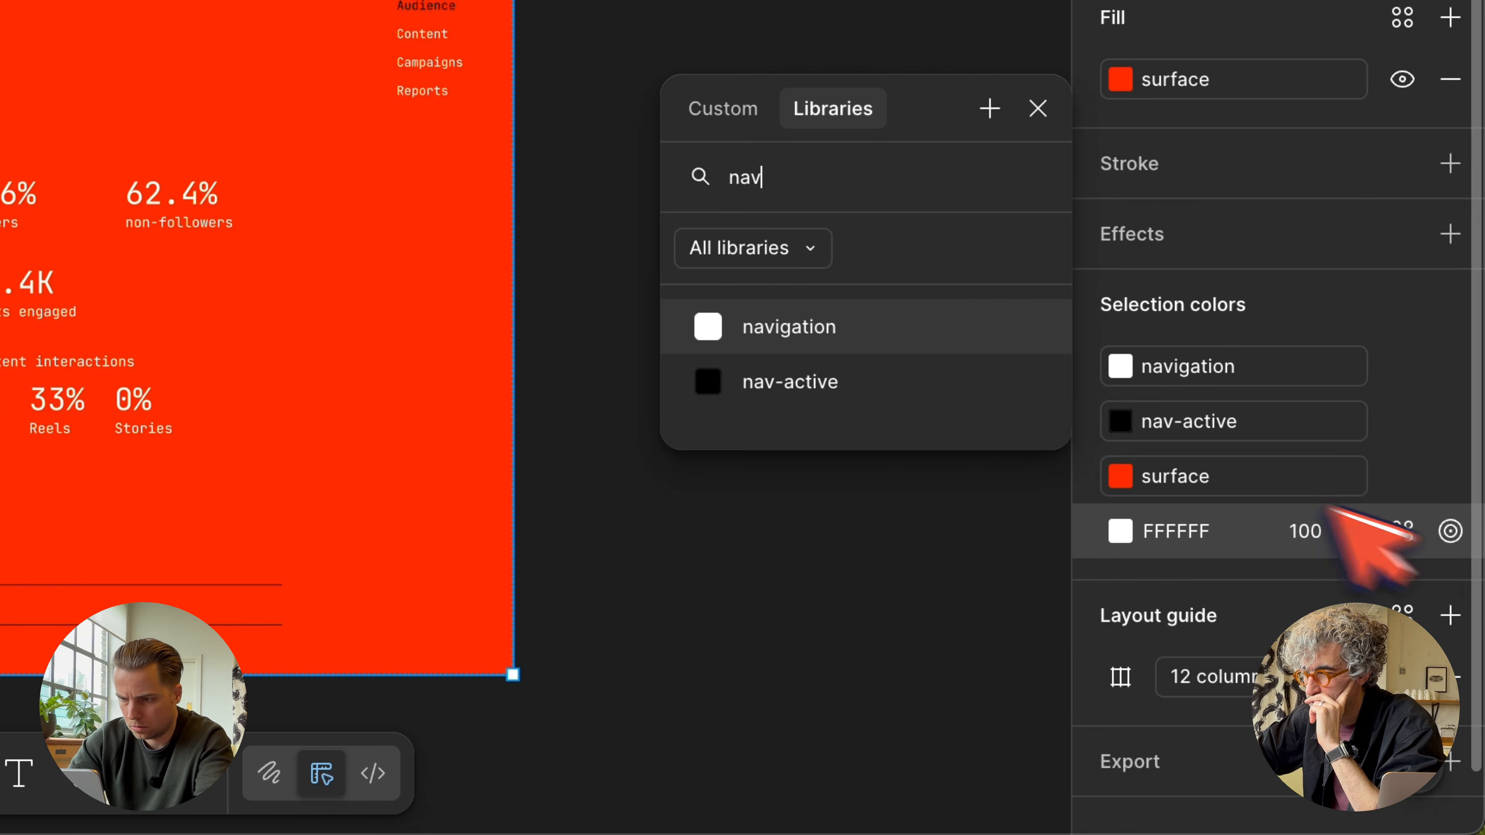
{"action": "left_click", "coordinate": [903, 323]}
{"action": "left_click", "coordinate": [591, 392]}
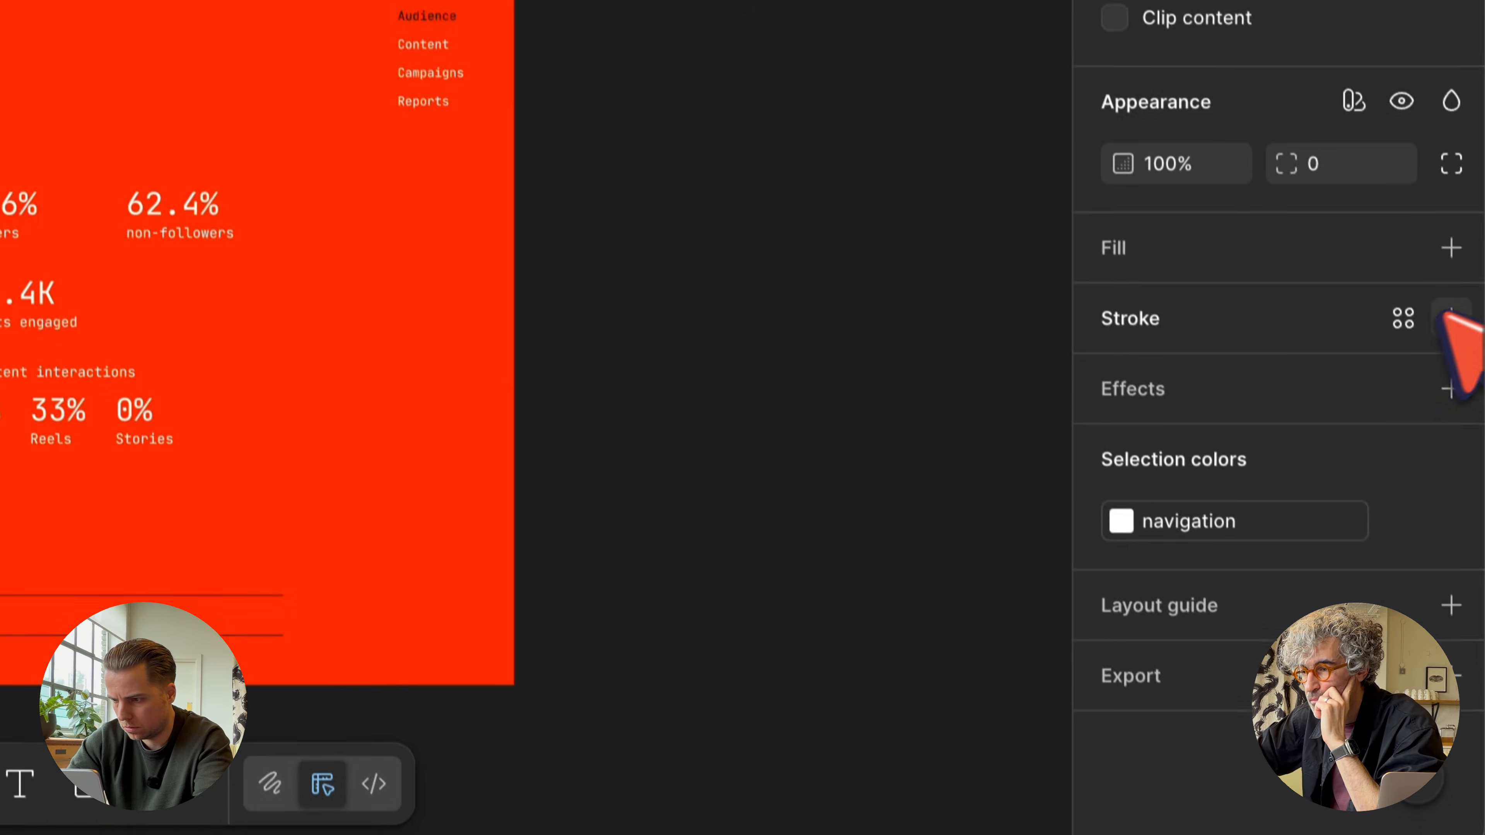
{"action": "left_click", "coordinate": [1449, 318]}
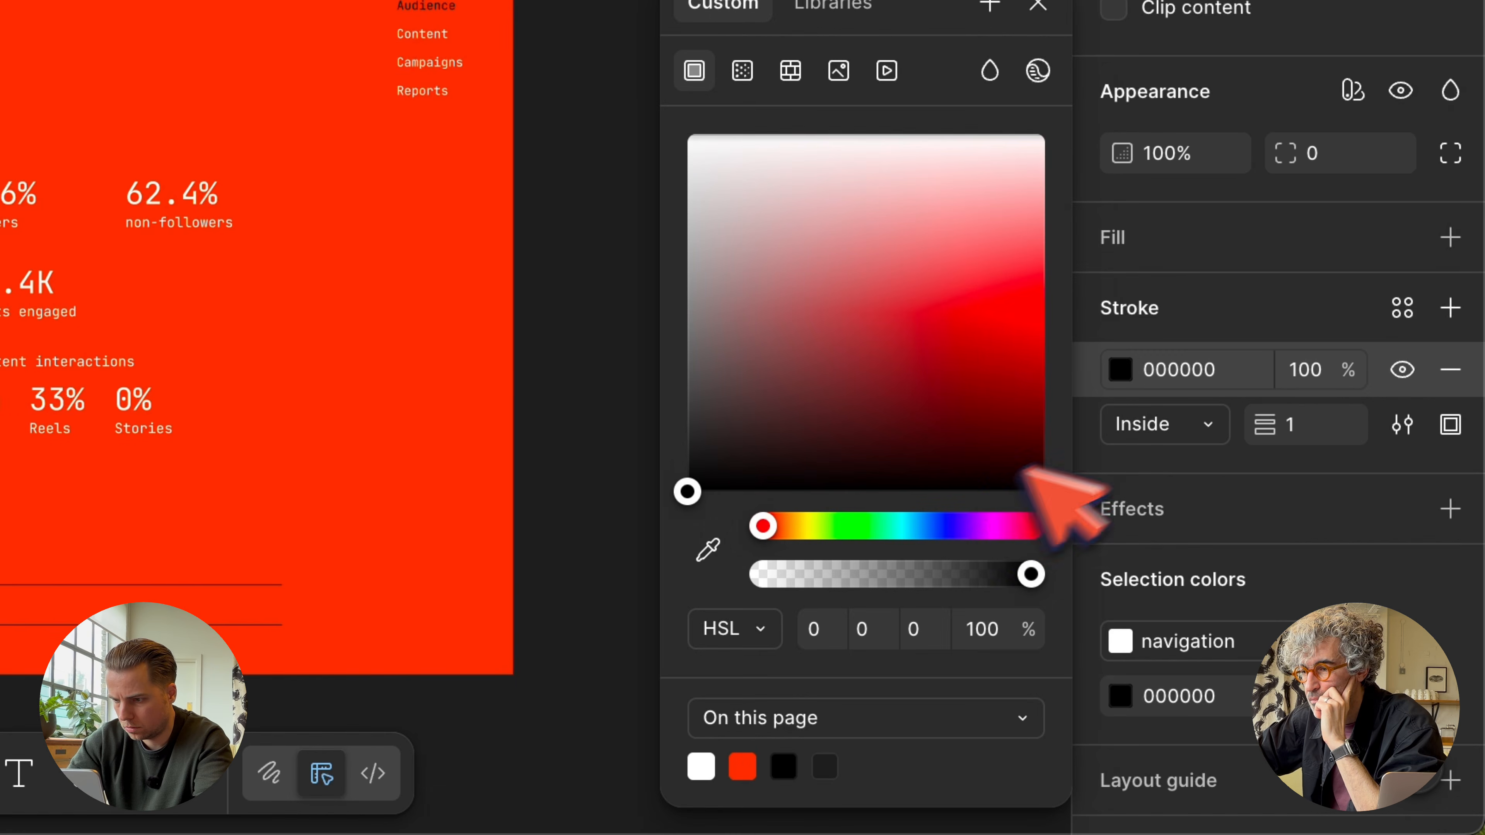
{"action": "left_click", "coordinate": [1402, 308]}
{"action": "type", "text": "nav"}
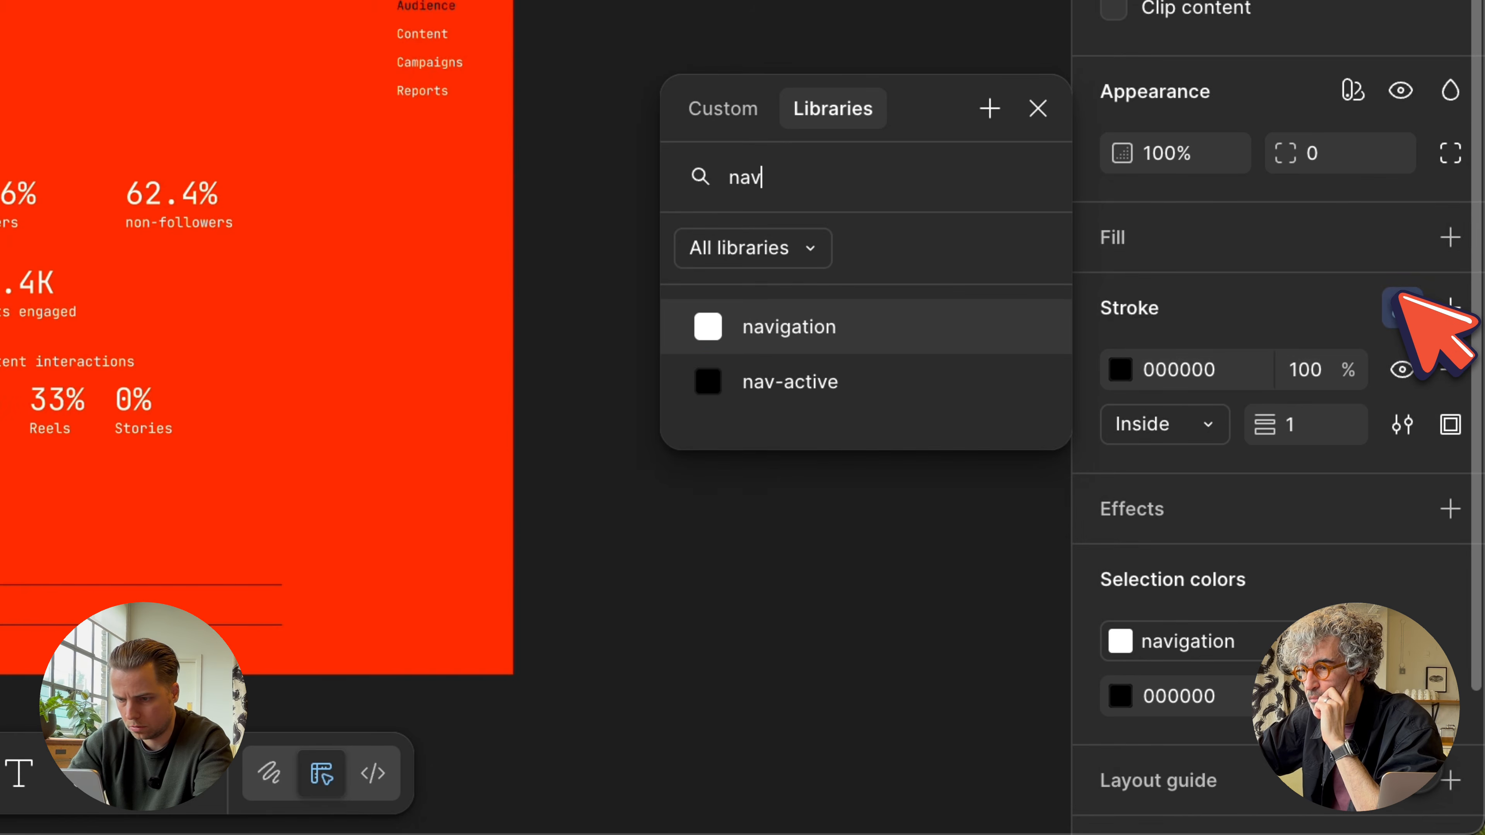
{"action": "left_click", "coordinate": [897, 322]}
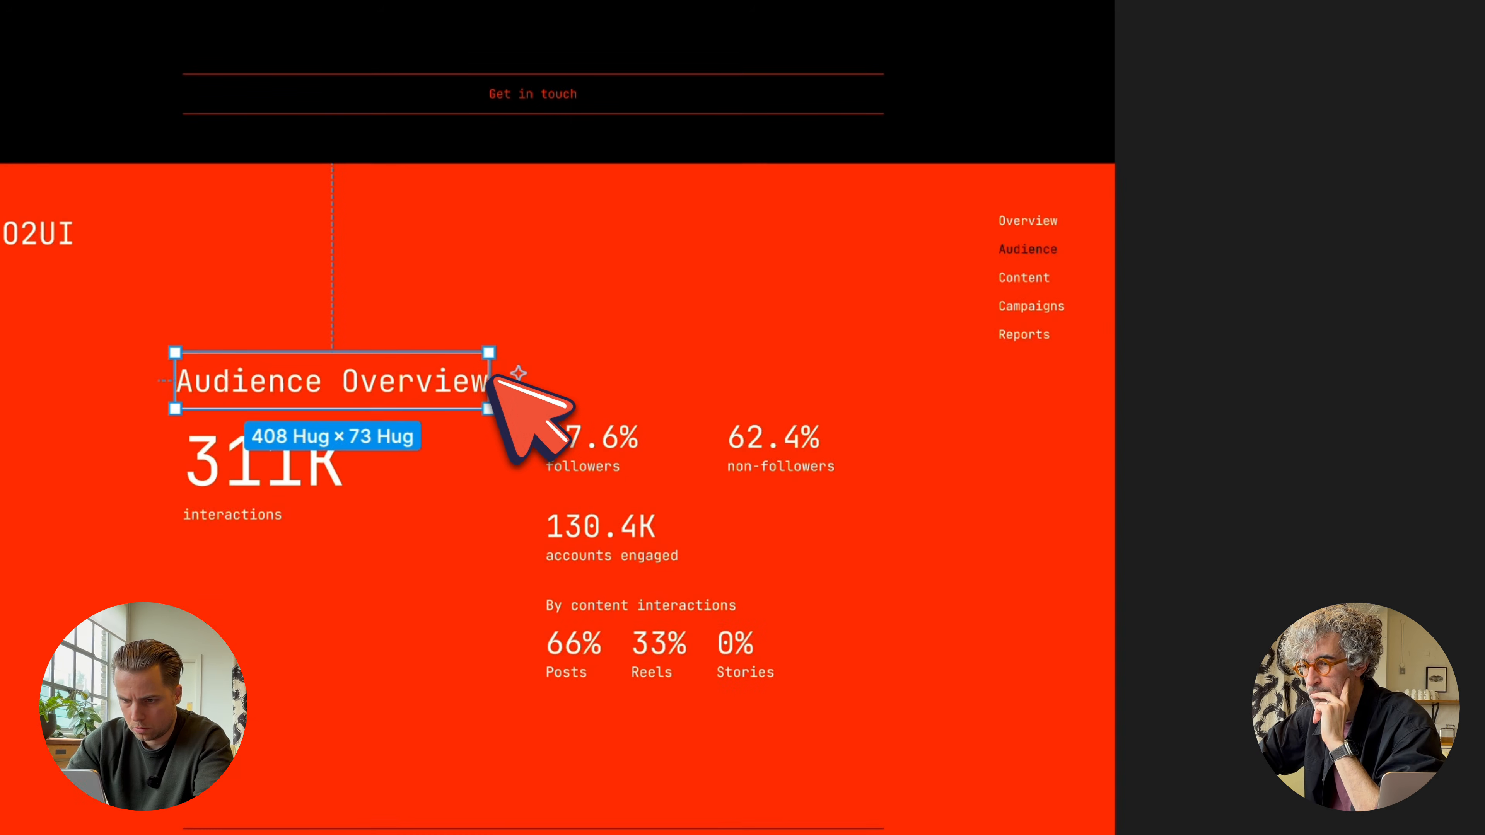
Widen the Audience Overview heading frame to 922 and set its vertical padding to 16
{"action": "left_click_drag", "start_coordinate": [490, 389], "coordinate": [886, 380]}
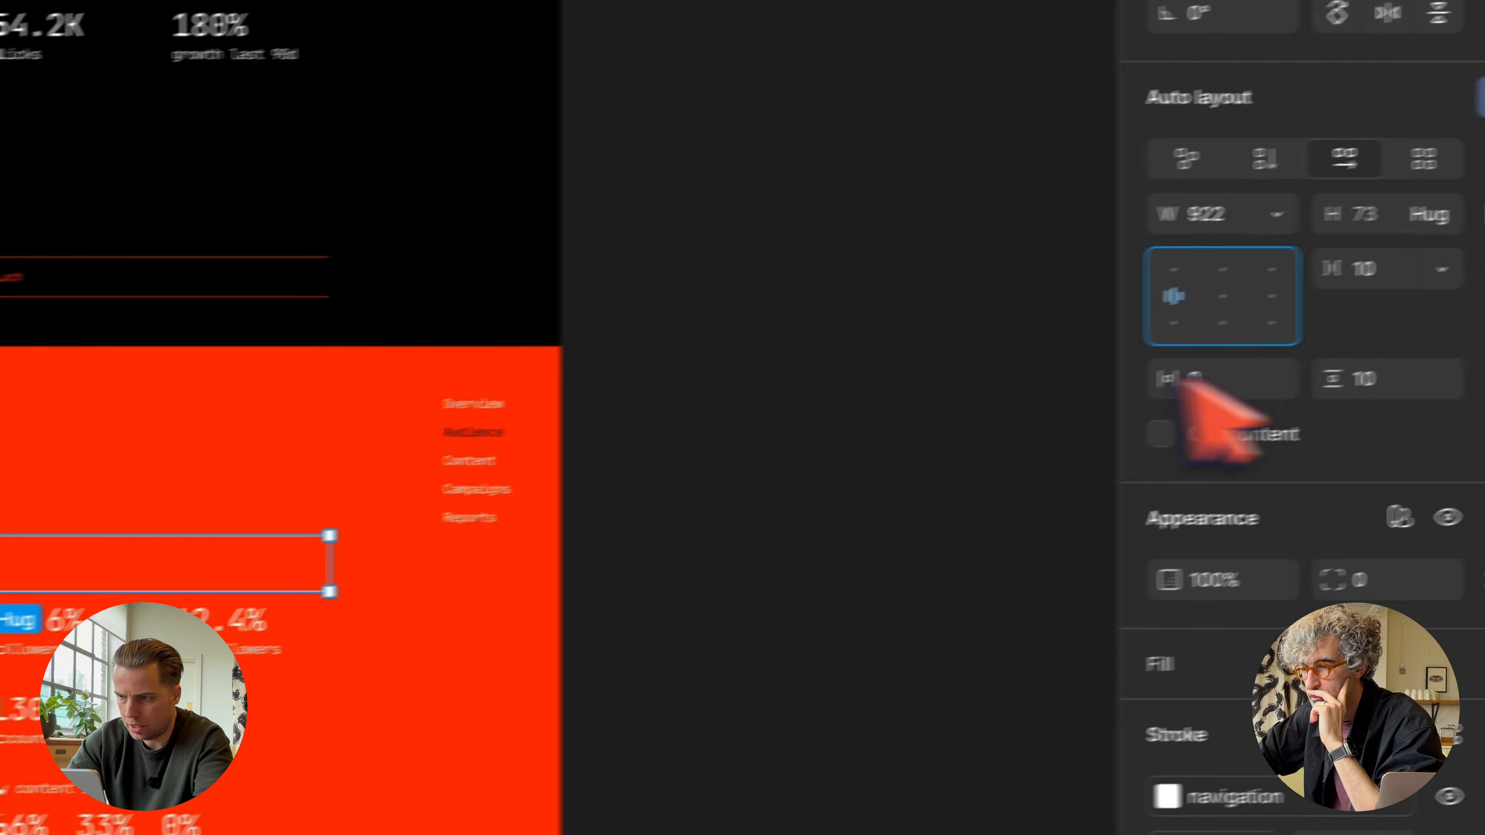
{"action": "left_click", "coordinate": [1324, 235]}
{"action": "type", "text": "16"}
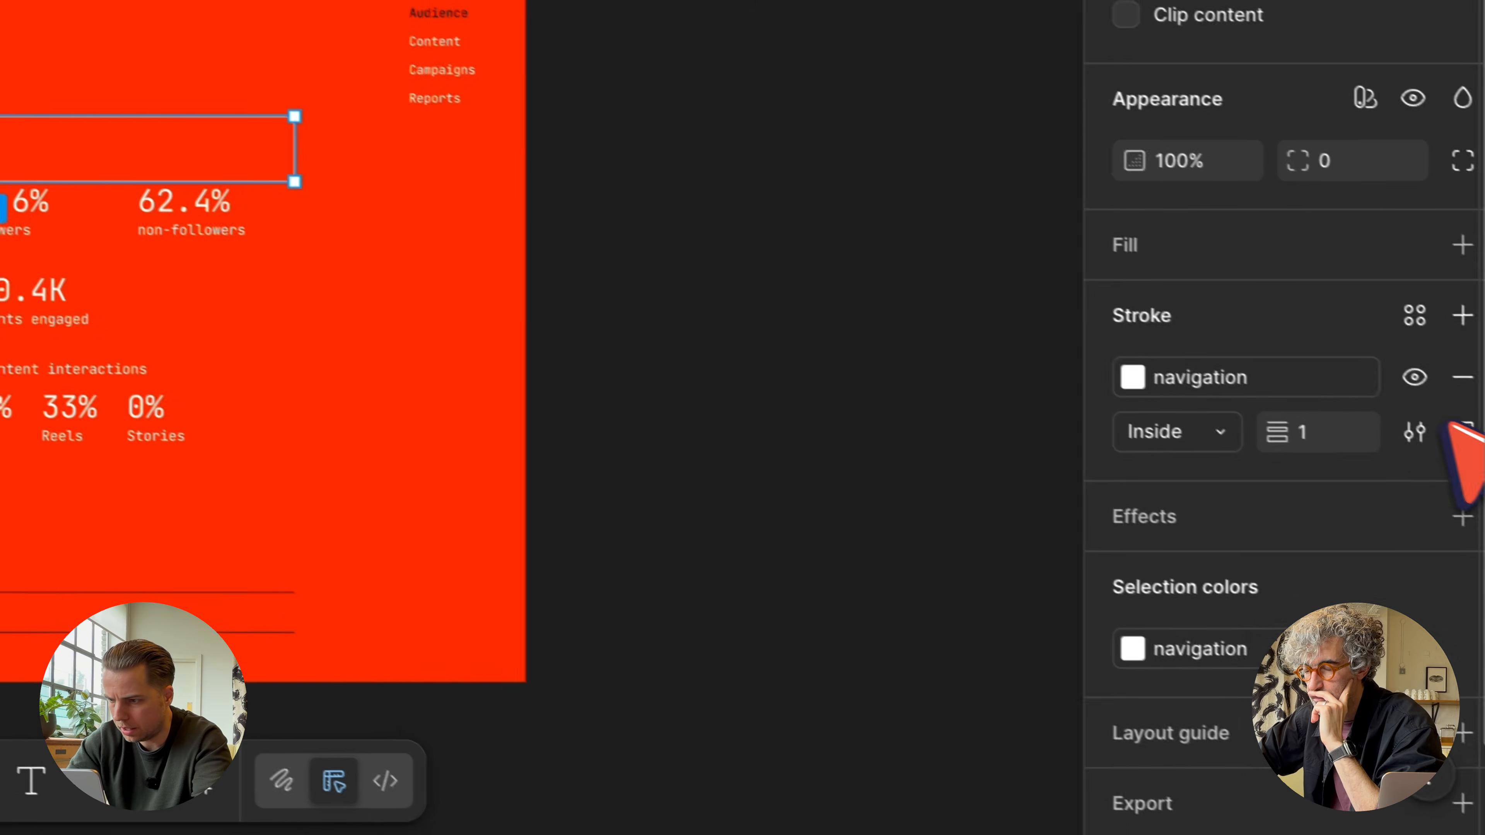
Limit the heading frame's stroke to its bottom edge by zeroing the other sides, and move the frame up through its Y position
{"action": "left_click", "coordinate": [1459, 427]}
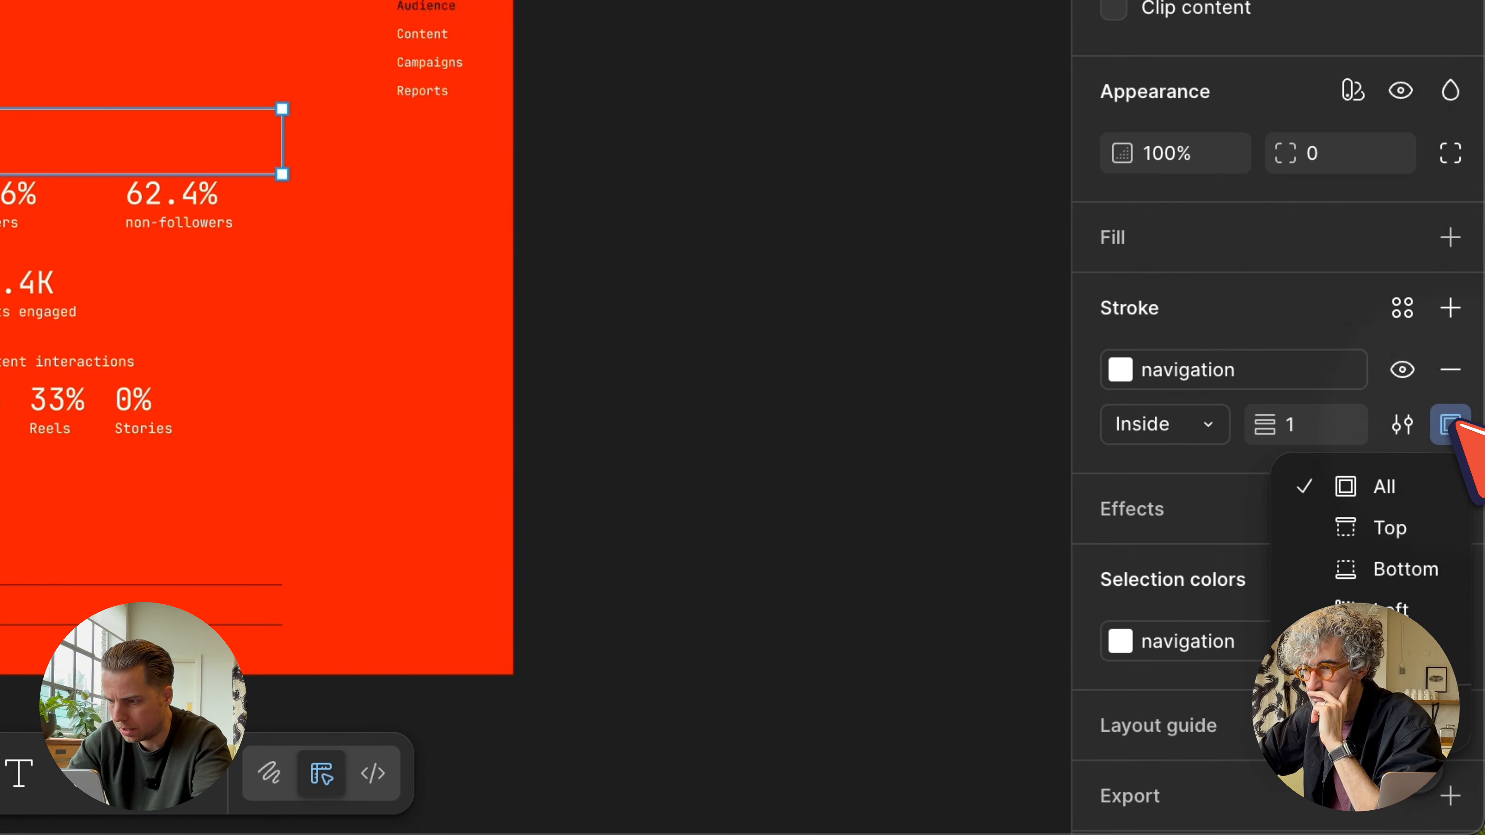
{"action": "left_click", "coordinate": [1434, 708]}
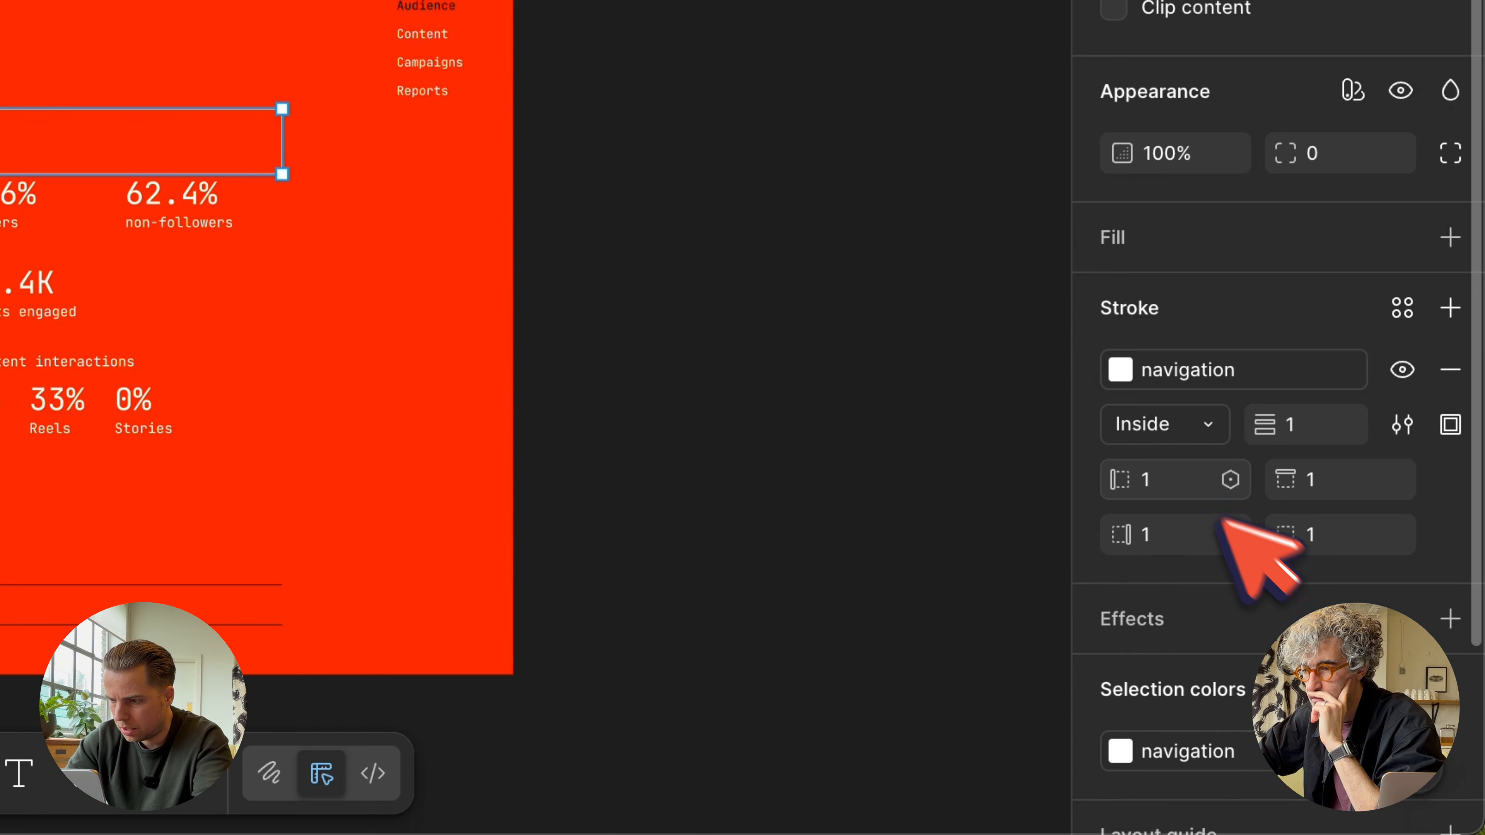
{"action": "left_click", "coordinate": [1189, 484]}
{"action": "type", "text": "0"}
{"action": "left_click", "coordinate": [1174, 517]}
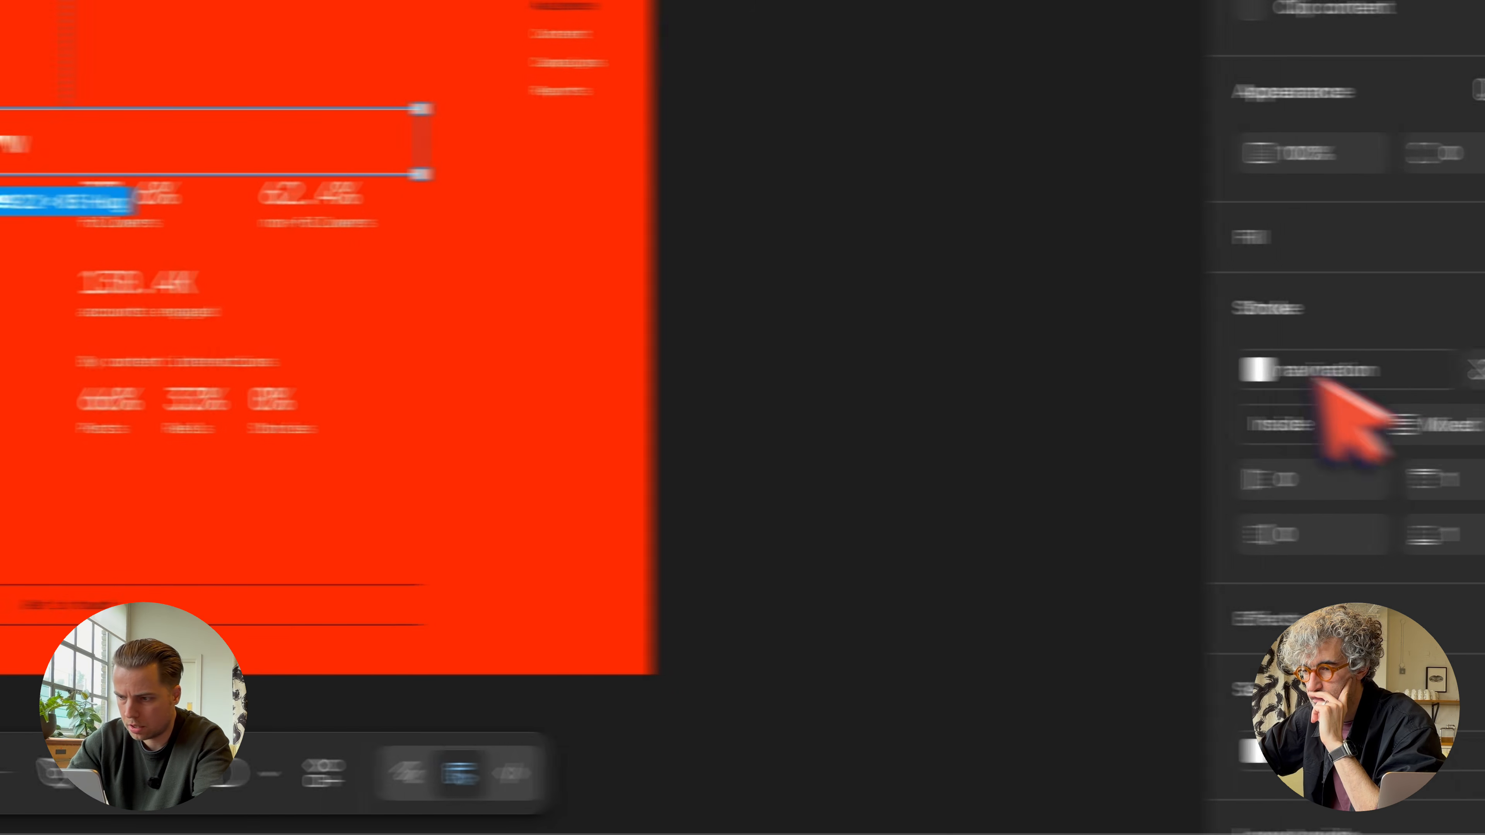
{"action": "left_click", "coordinate": [1340, 479]}
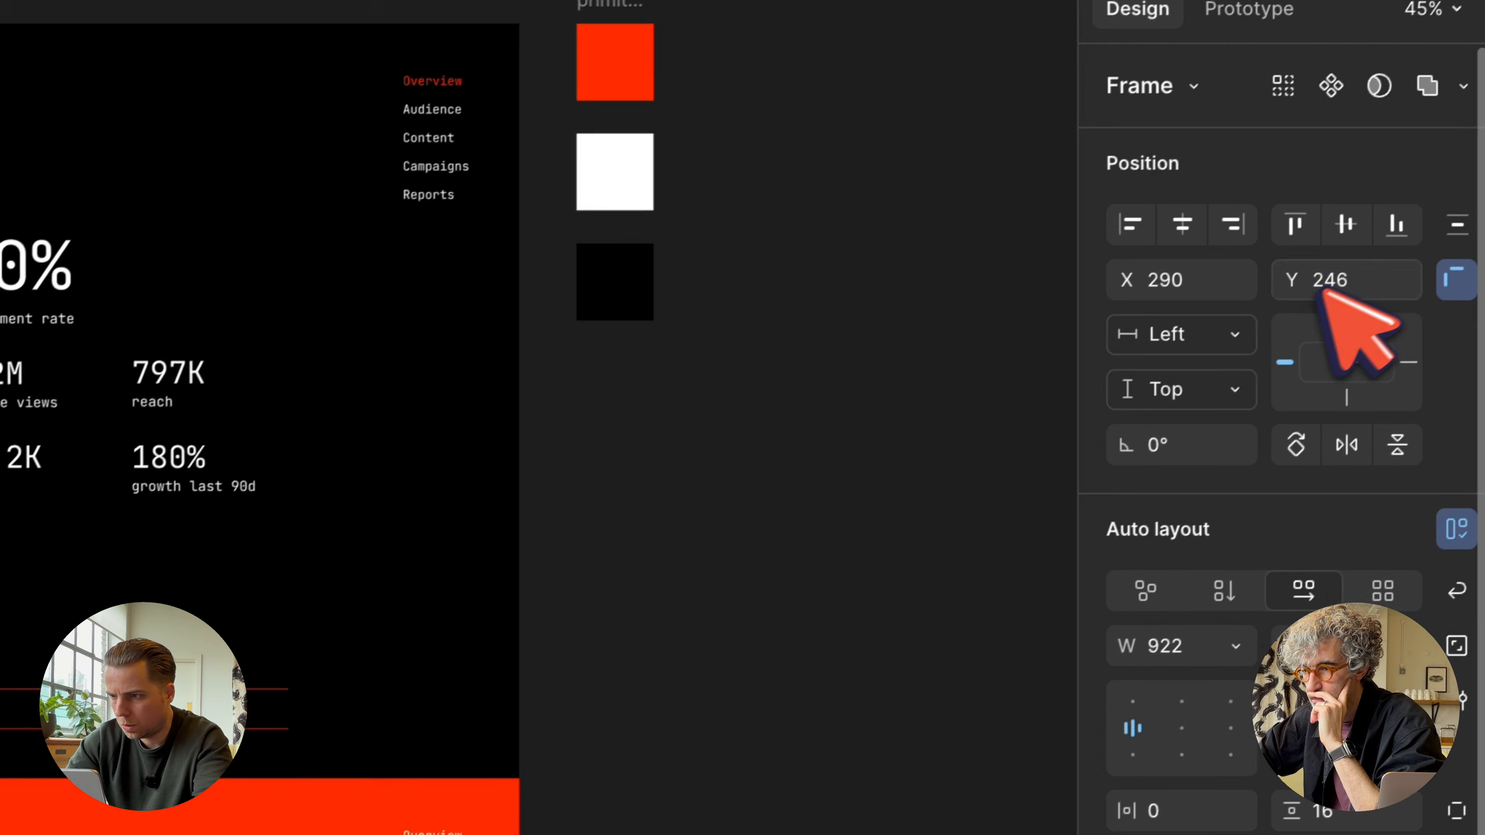
{"action": "left_click", "coordinate": [1342, 281]}
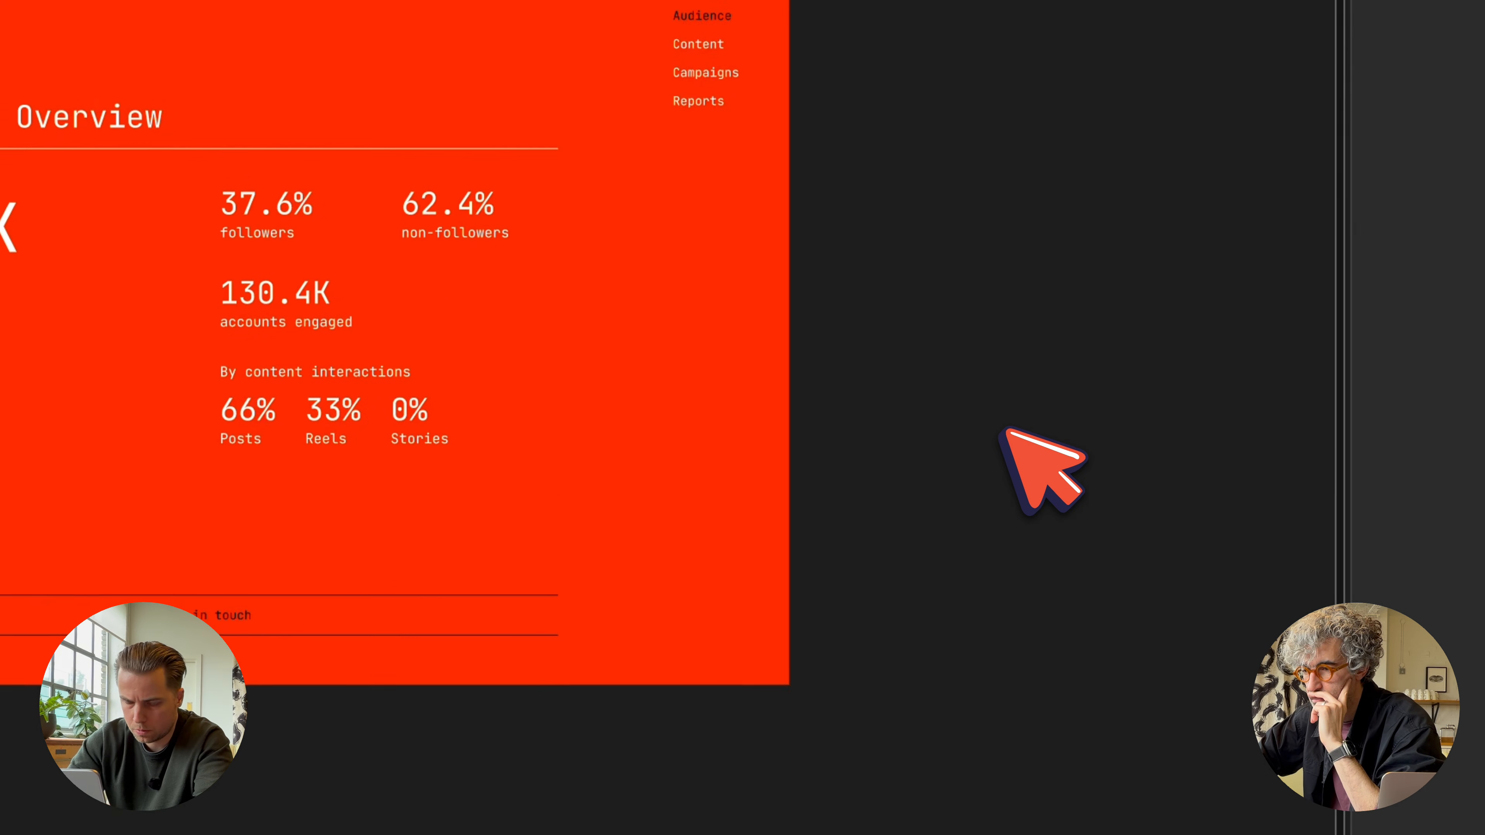
Compare the position and size of the 311K interactions block with the 30% engagement rate block in the black section
{"action": "scroll", "coordinate": [910, 430], "scroll_direction": "up", "scroll_amount": 2}
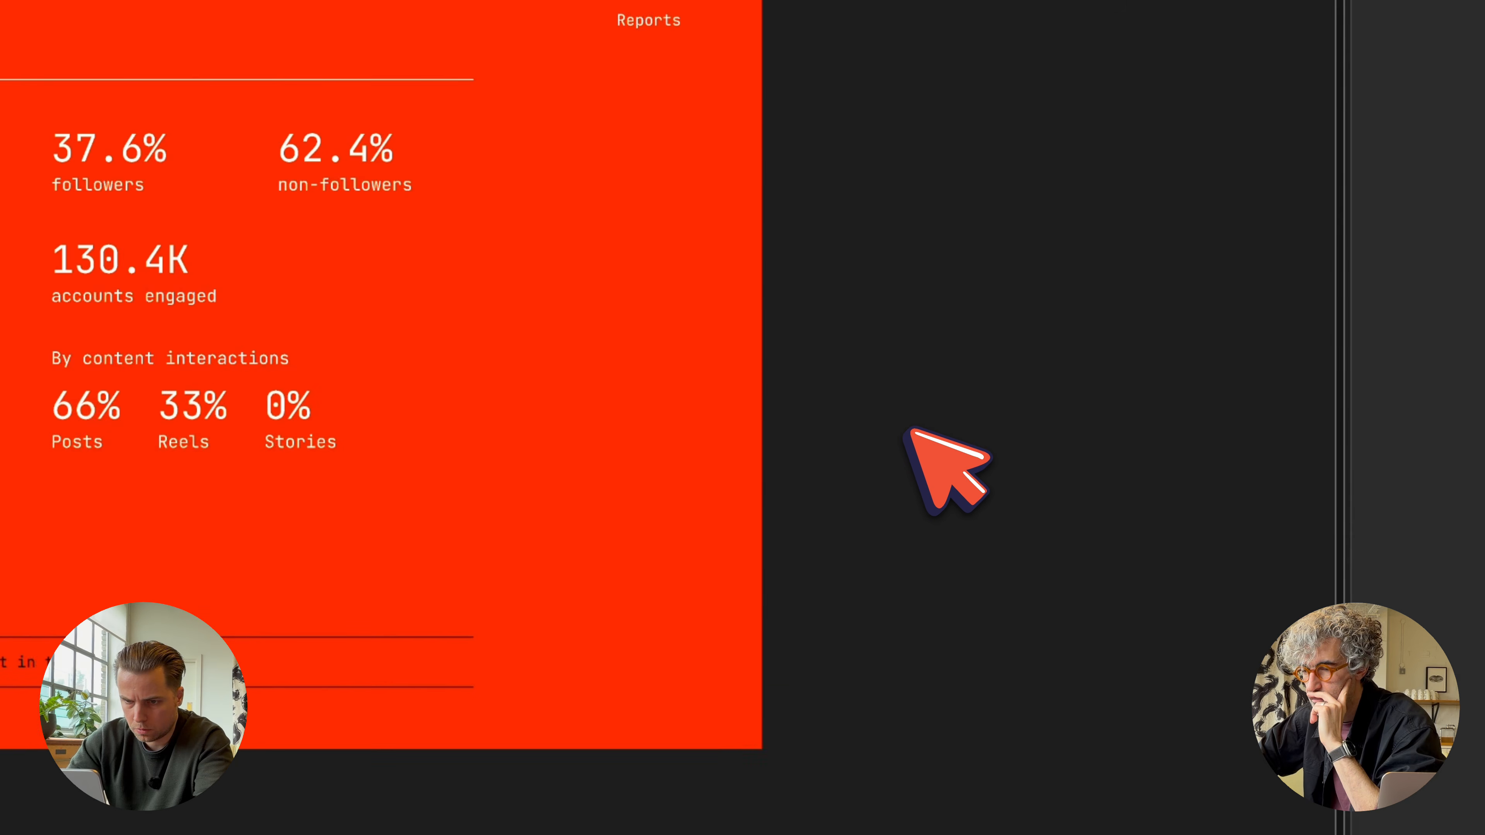
{"action": "scroll", "coordinate": [911, 430], "scroll_direction": "down", "scroll_amount": 3}
{"action": "scroll", "coordinate": [911, 430], "scroll_direction": "left", "scroll_amount": 2}
{"action": "scroll", "coordinate": [907, 432], "scroll_direction": "up", "scroll_amount": 3}
{"action": "scroll", "coordinate": [907, 432], "scroll_direction": "left", "scroll_amount": 2}
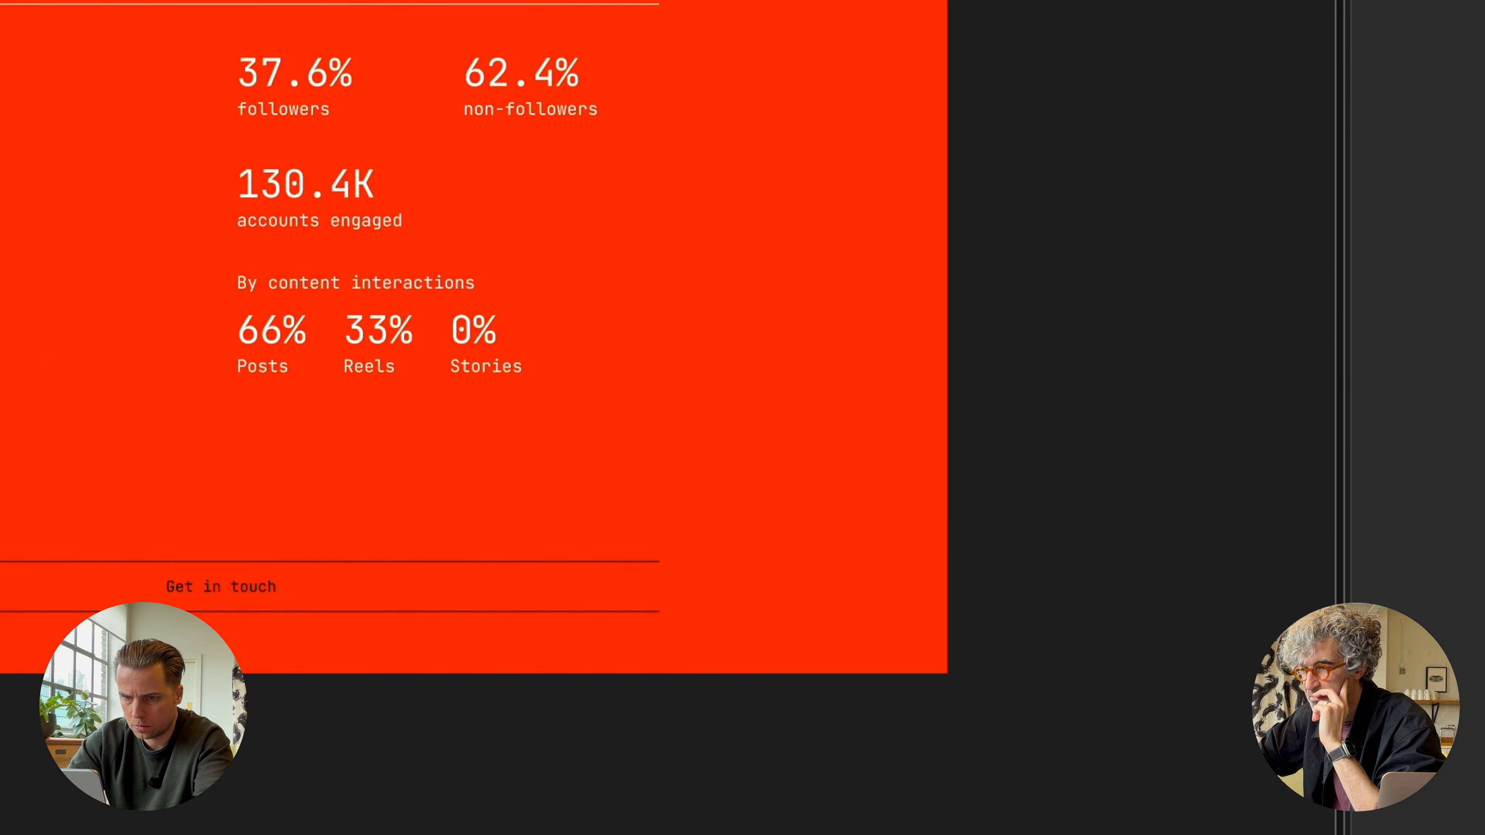
{"action": "scroll", "coordinate": [1058, 313], "scroll_direction": "up", "scroll_amount": 2}
{"action": "scroll", "coordinate": [1058, 312], "scroll_direction": "right", "scroll_amount": 1}
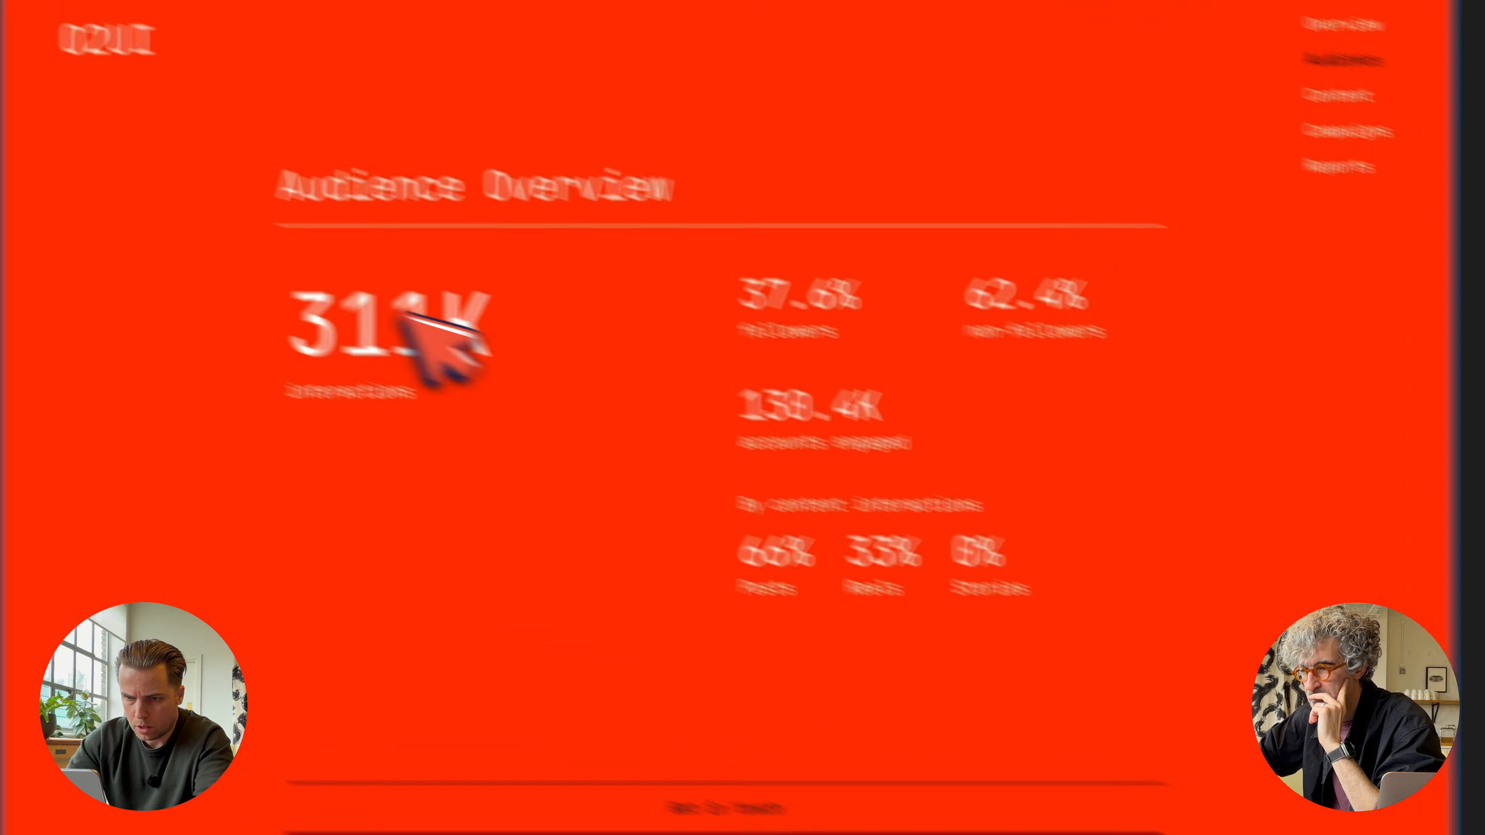
{"action": "left_click", "coordinate": [508, 351]}
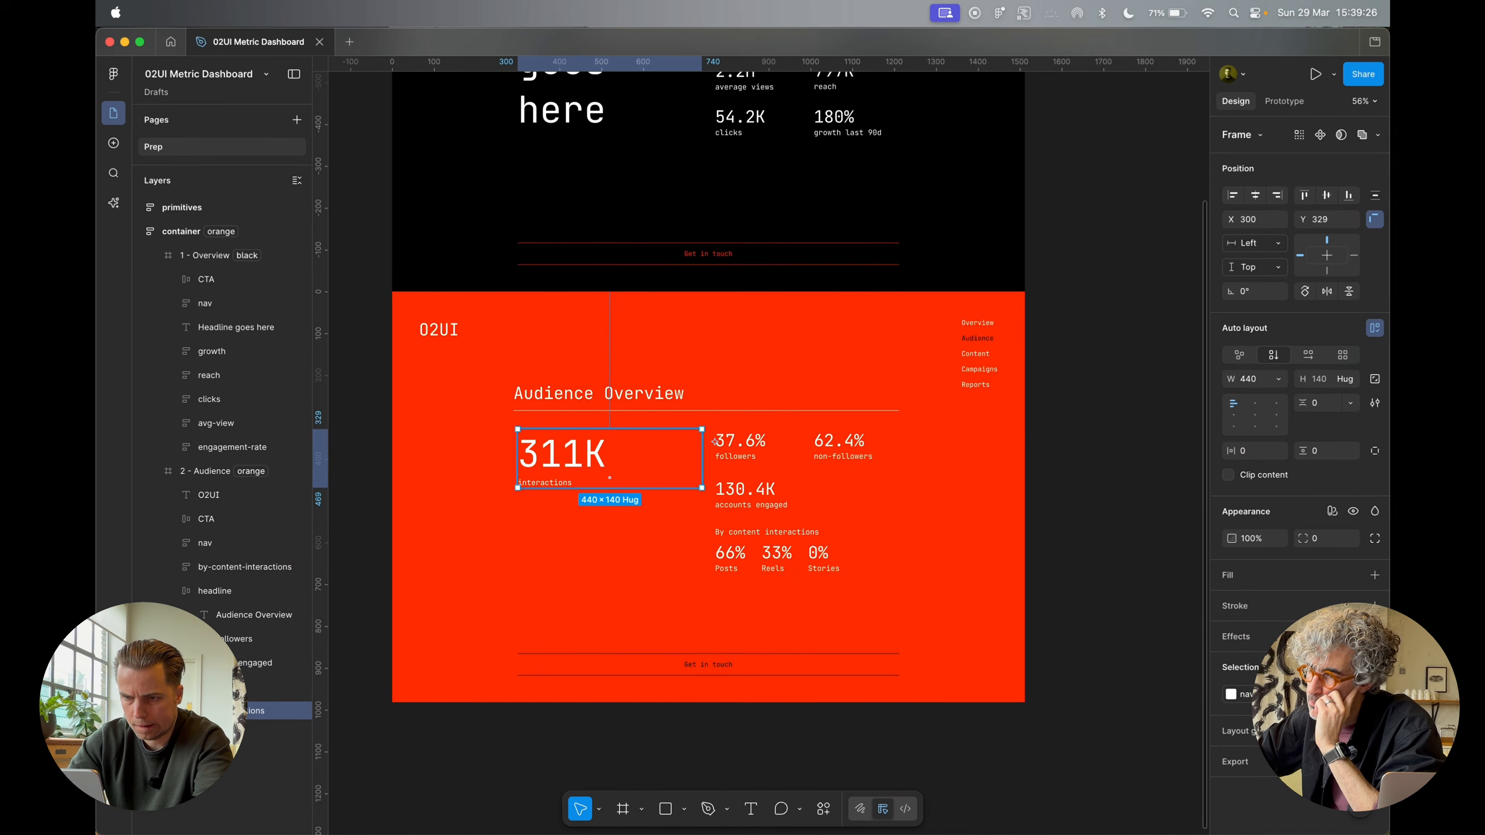
{"action": "scroll", "coordinate": [714, 441], "scroll_direction": "up", "scroll_amount": 5}
{"action": "scroll", "coordinate": [714, 442], "scroll_direction": "left", "scroll_amount": 1}
{"action": "scroll", "coordinate": [762, 726], "scroll_direction": "down", "scroll_amount": 2}
{"action": "scroll", "coordinate": [761, 726], "scroll_direction": "right", "scroll_amount": 1}
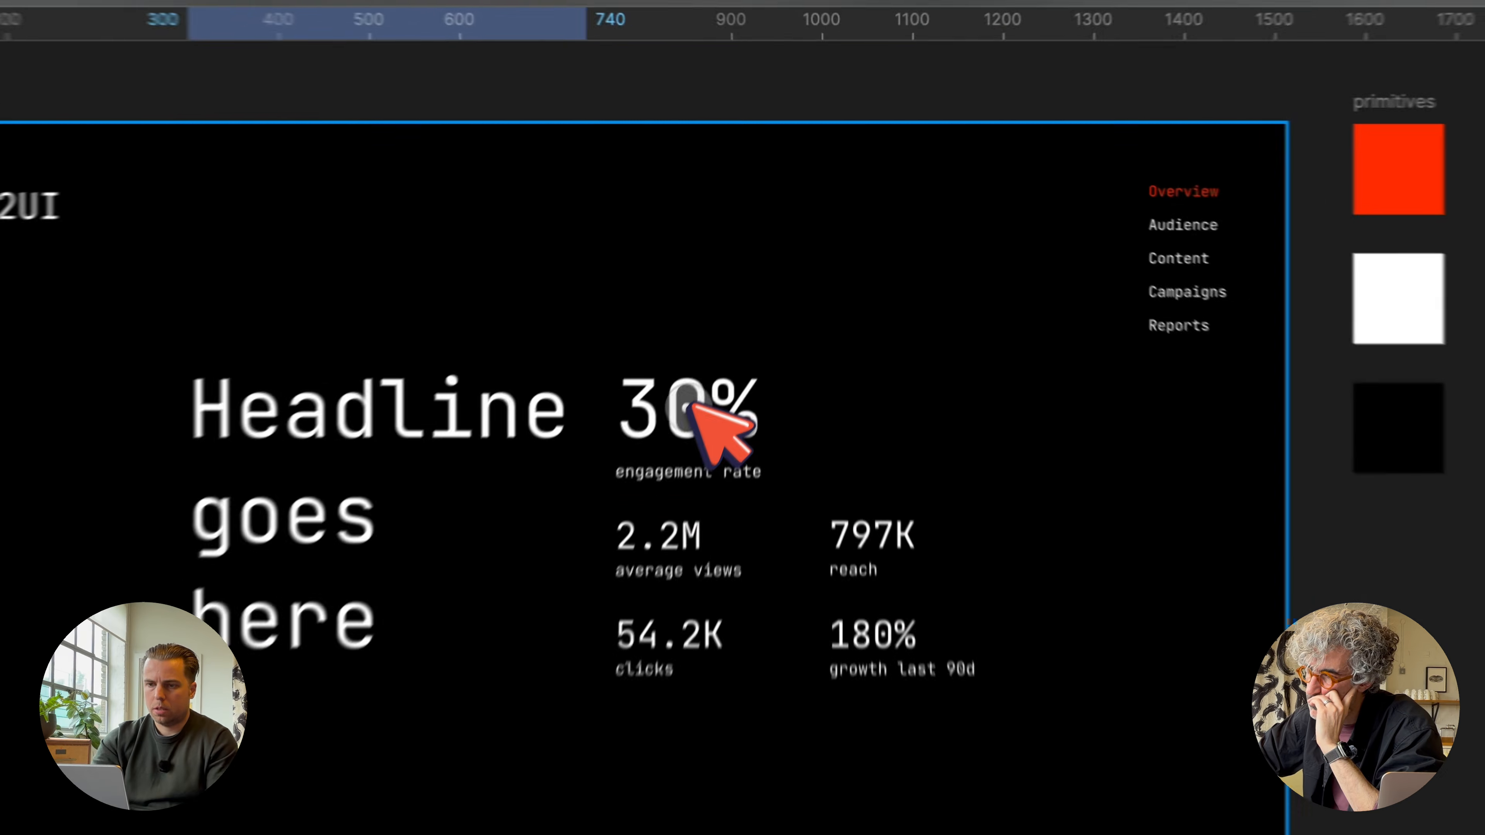
{"action": "left_click", "coordinate": [774, 241]}
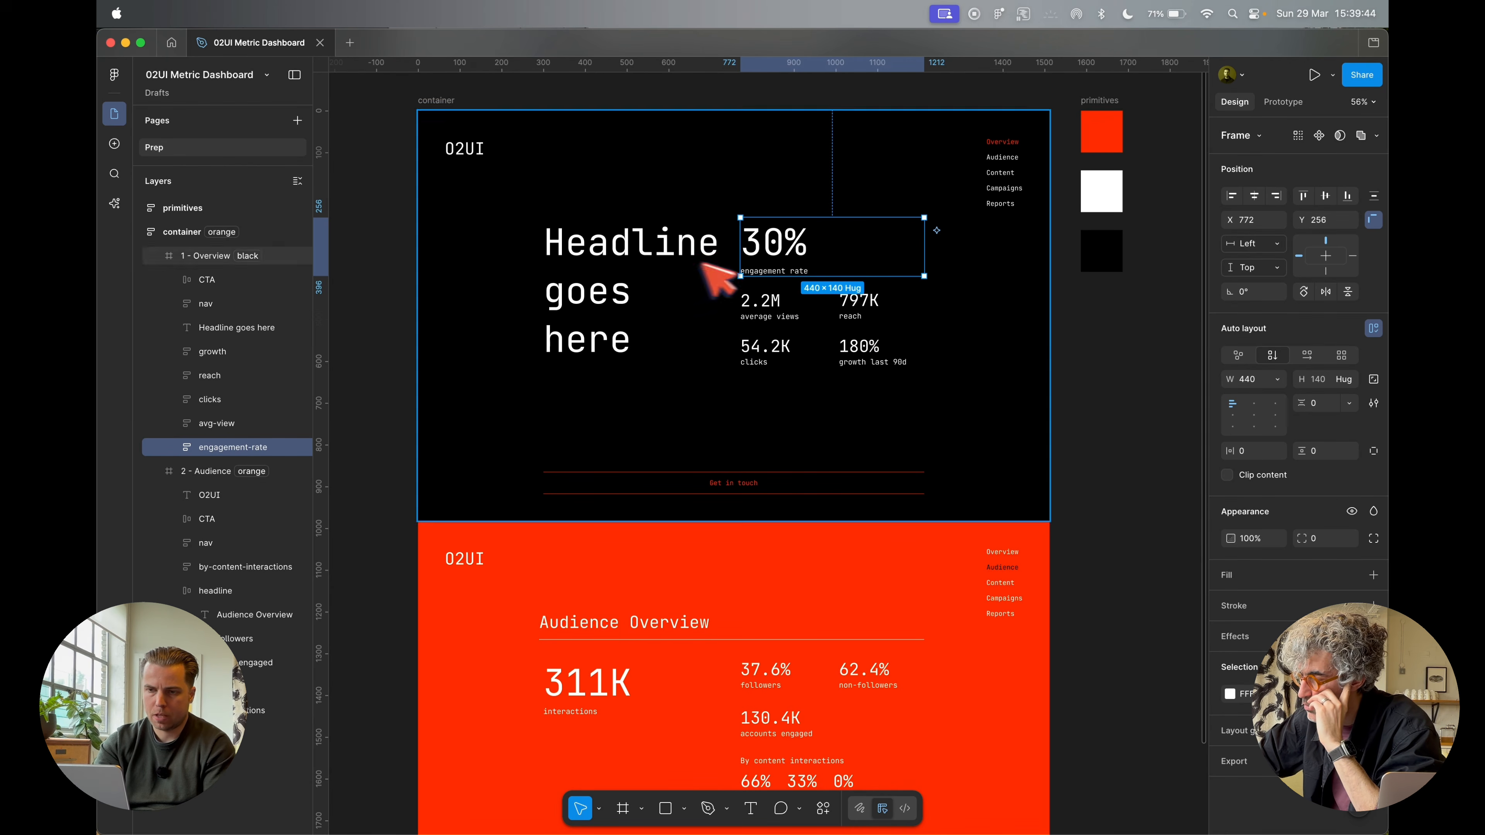
{"action": "double_click", "coordinate": [673, 264]}
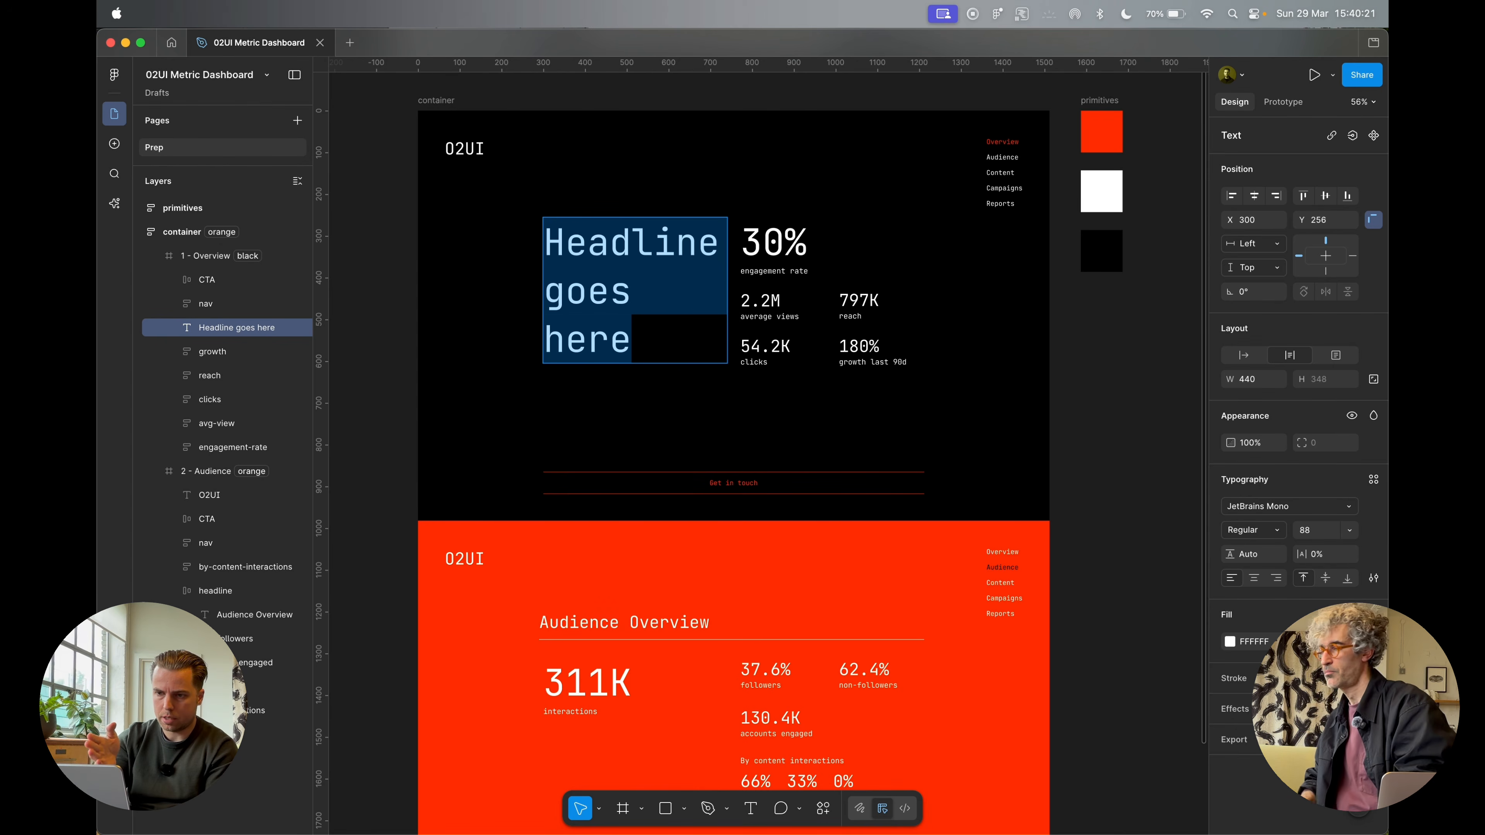
{"action": "type", "text": "G"}
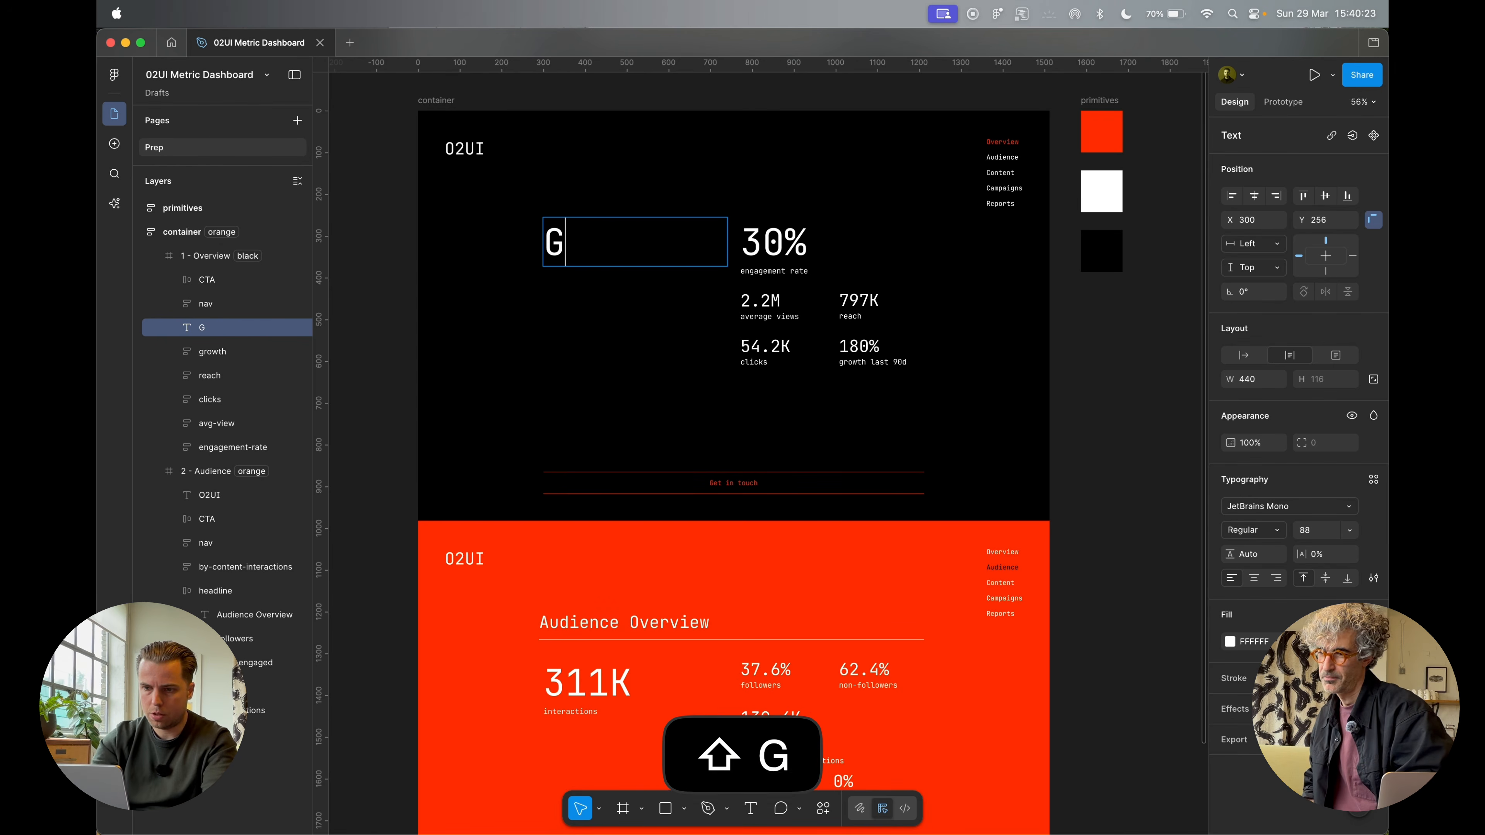
{"action": "key", "text": "super+z"}
{"action": "key", "text": "Escape"}
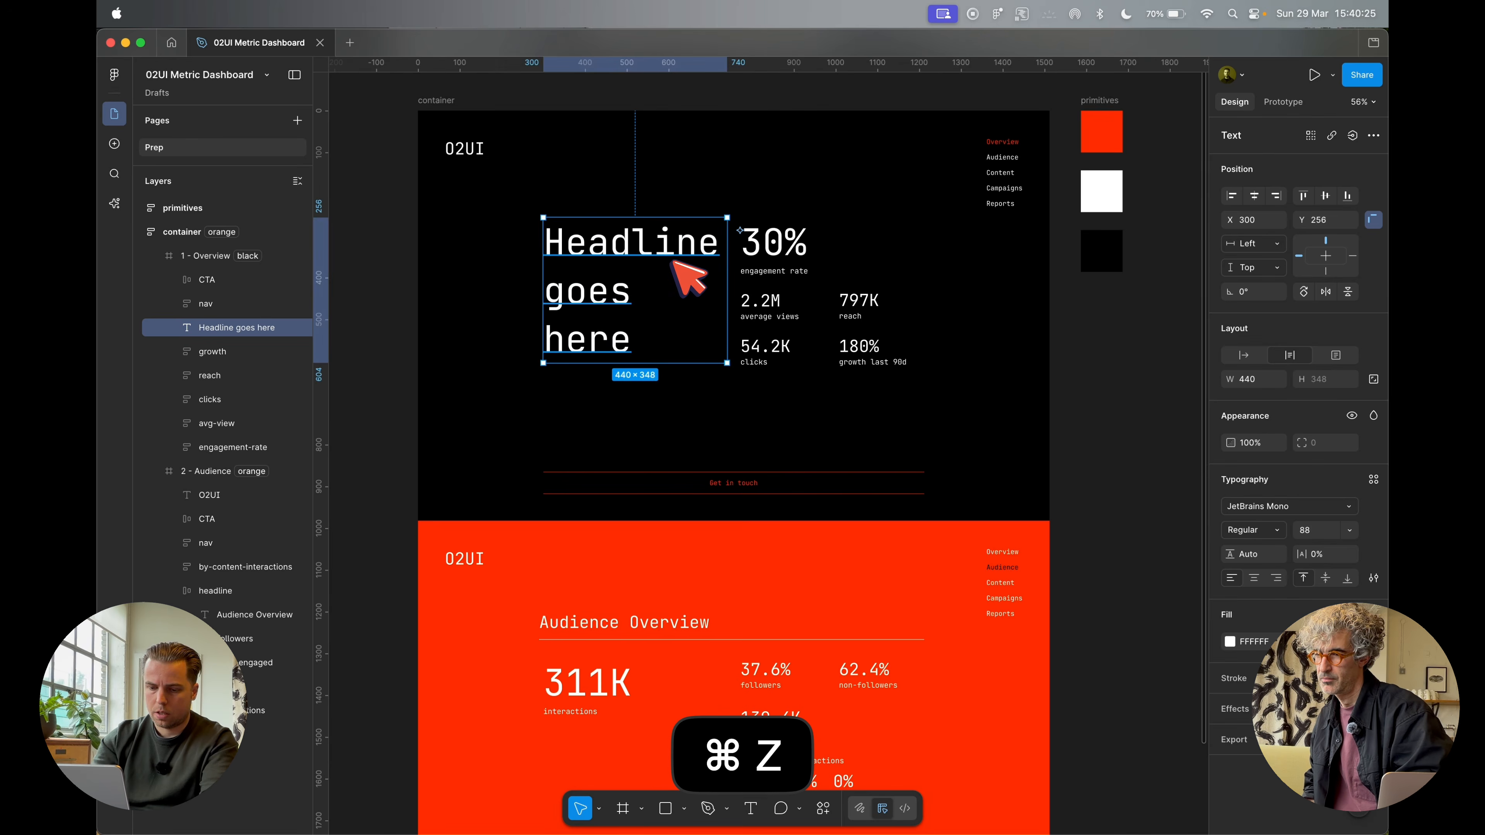
Show the layout grid and replace the placeholder headline in the black section with "Overview"
{"action": "key", "text": "shift+g"}
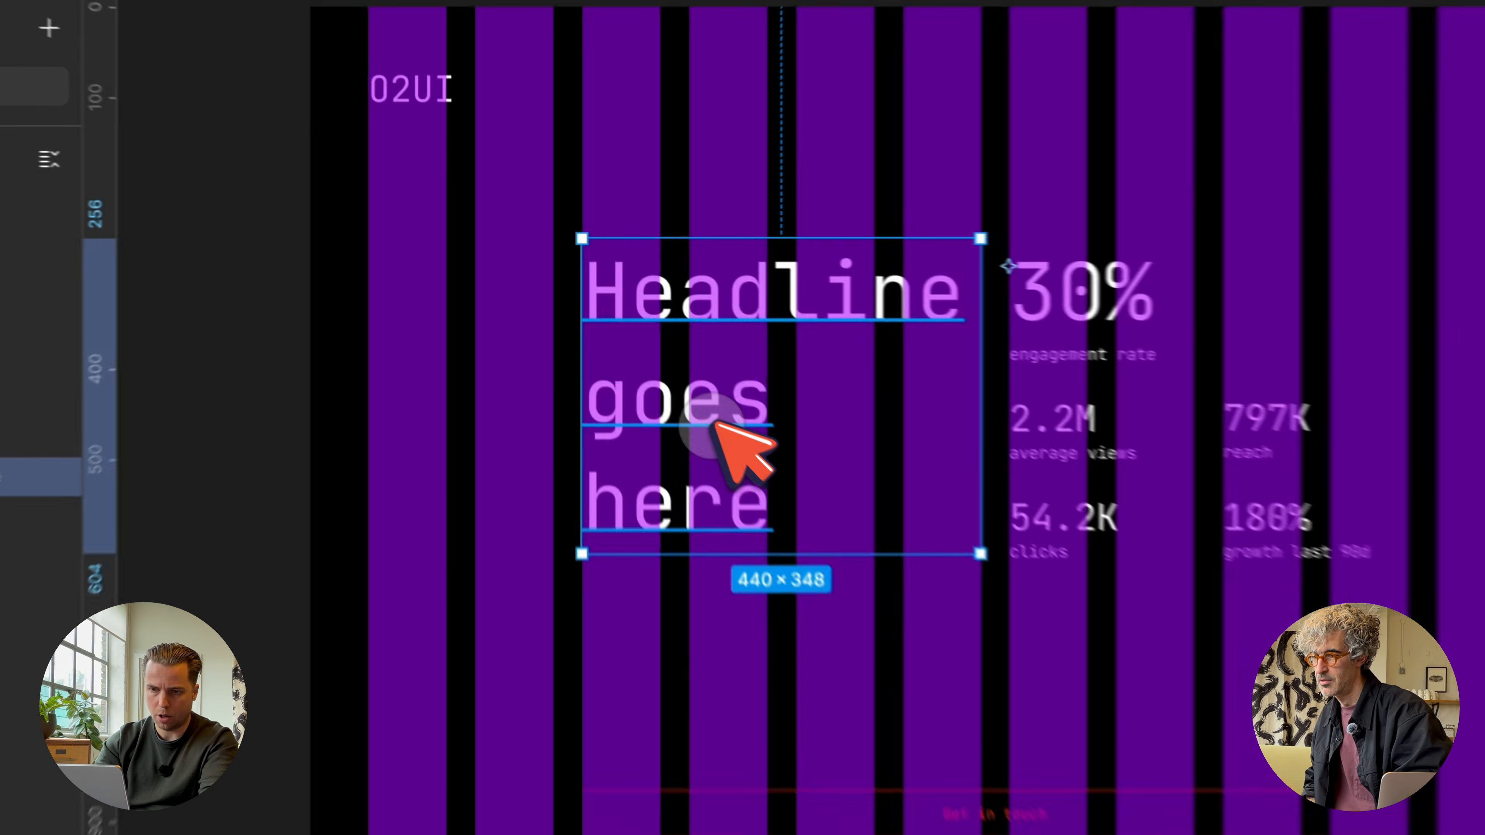
{"action": "double_click", "coordinate": [606, 301]}
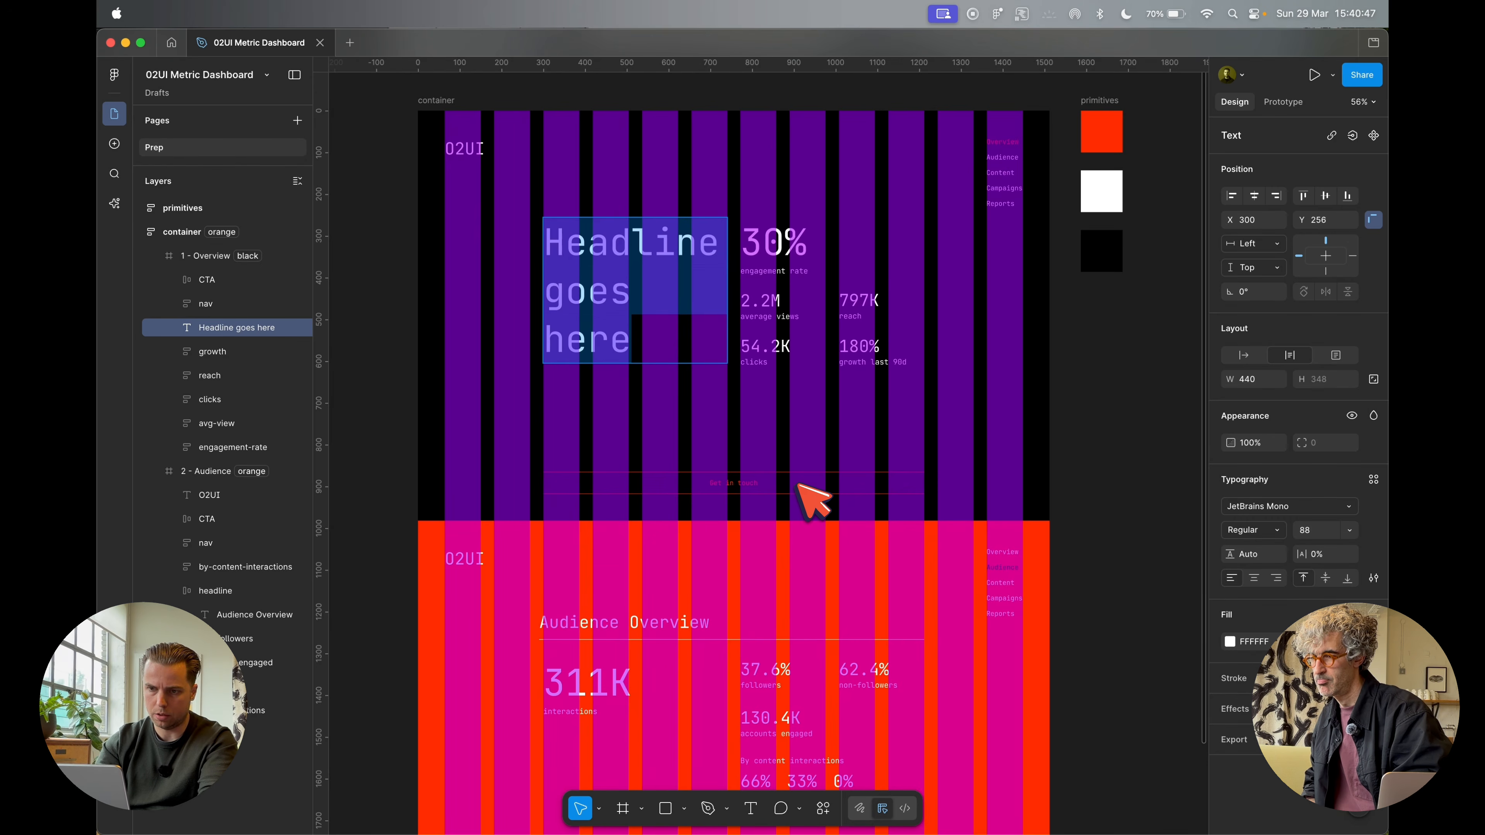
{"action": "type", "text": "Overview"}
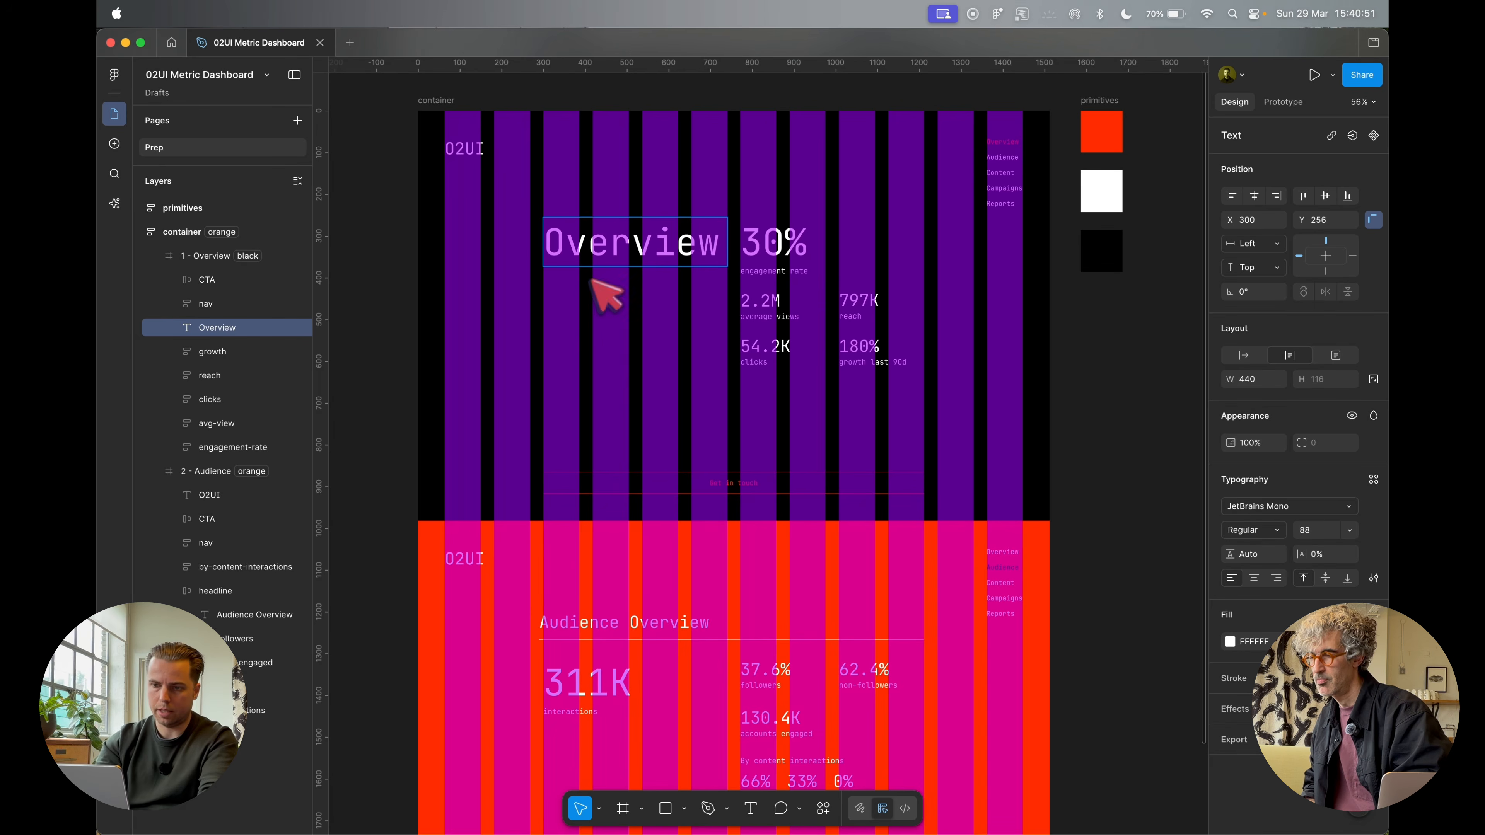
Rewrite the black section's large headline as "Just in 90 days, we made"
{"action": "key", "text": "shift+Up"}
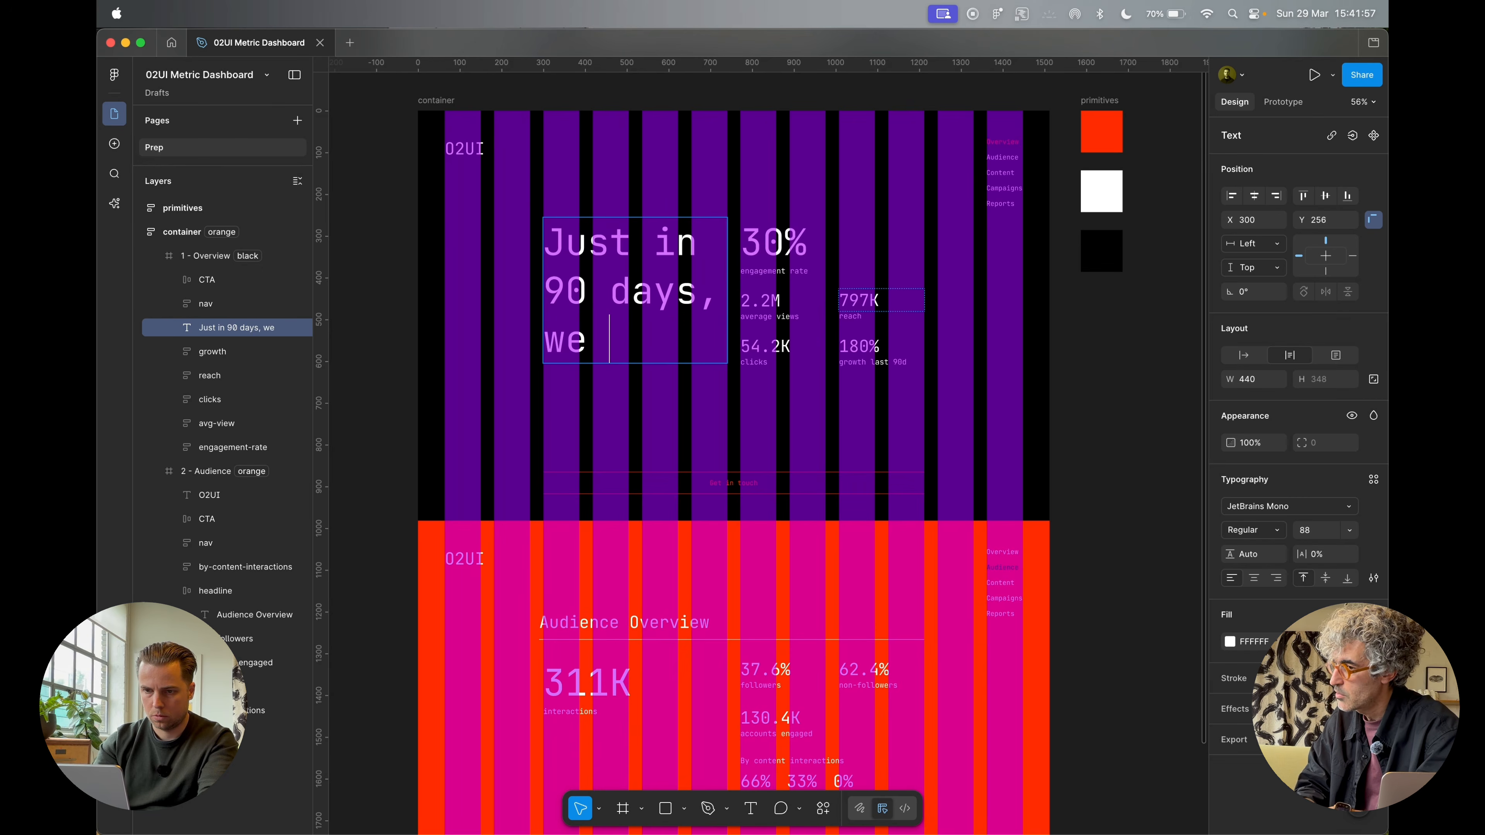
{"action": "key", "text": "Escape"}
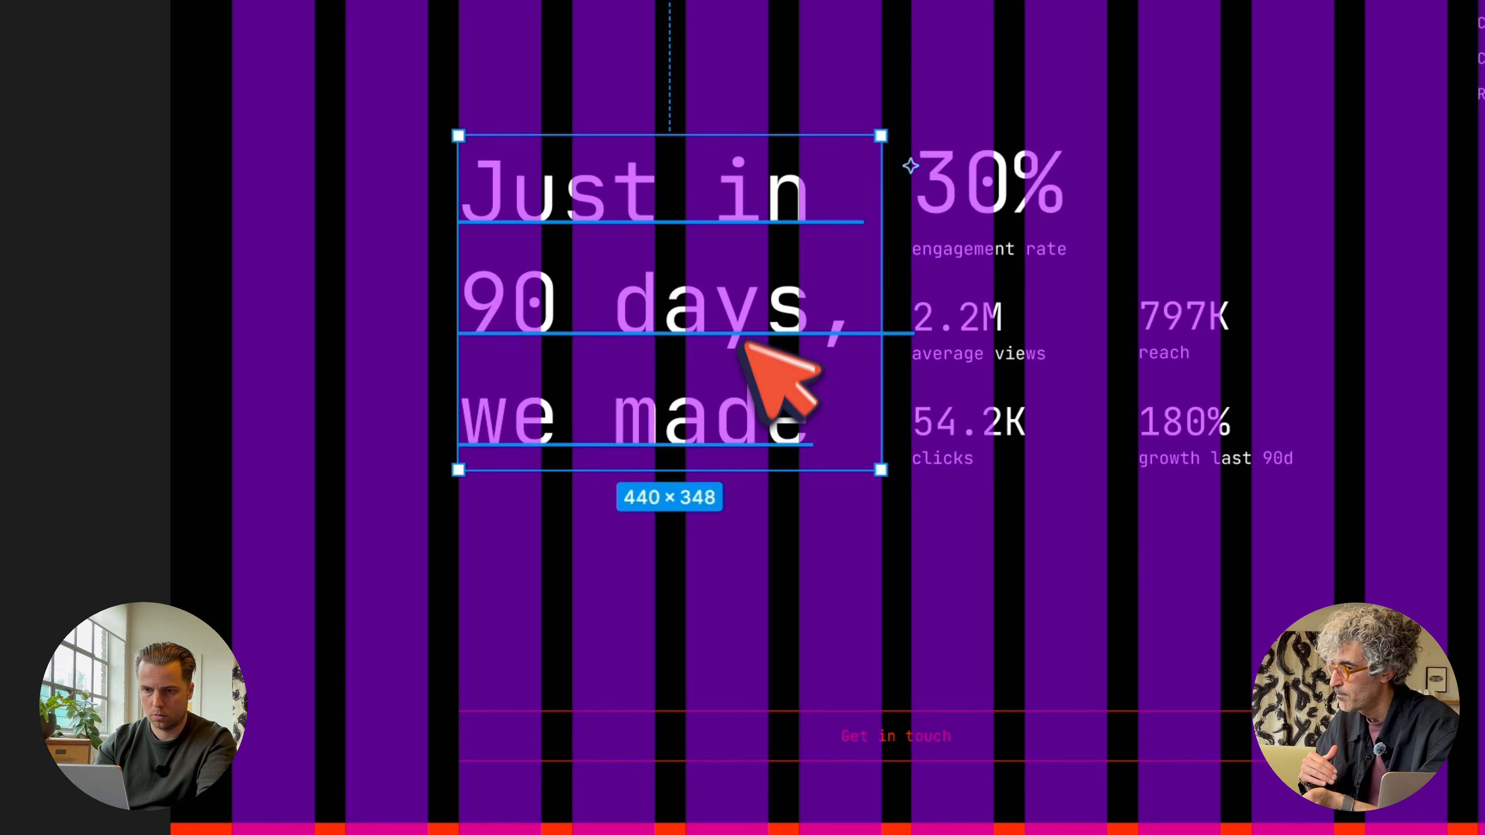
Replace the headline's last word with "have:" so it reads "Just in 90 days, we have:", and hide the layout grid
{"action": "double_click", "coordinate": [663, 317]}
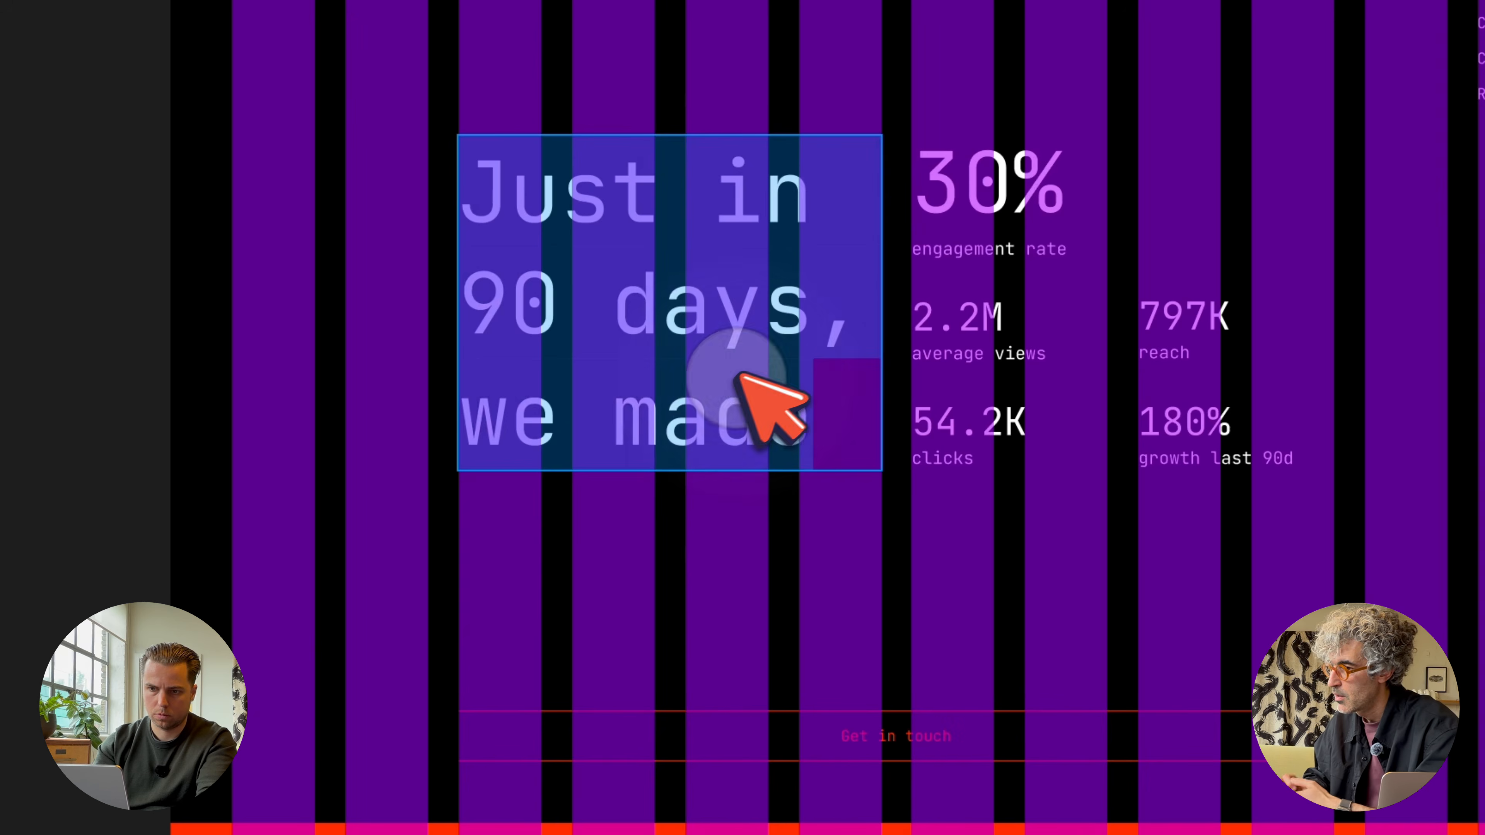
{"action": "left_click", "coordinate": [727, 380]}
{"action": "left_click_drag", "start_coordinate": [617, 402], "coordinate": [864, 402]}
{"action": "type", "text": "have"}
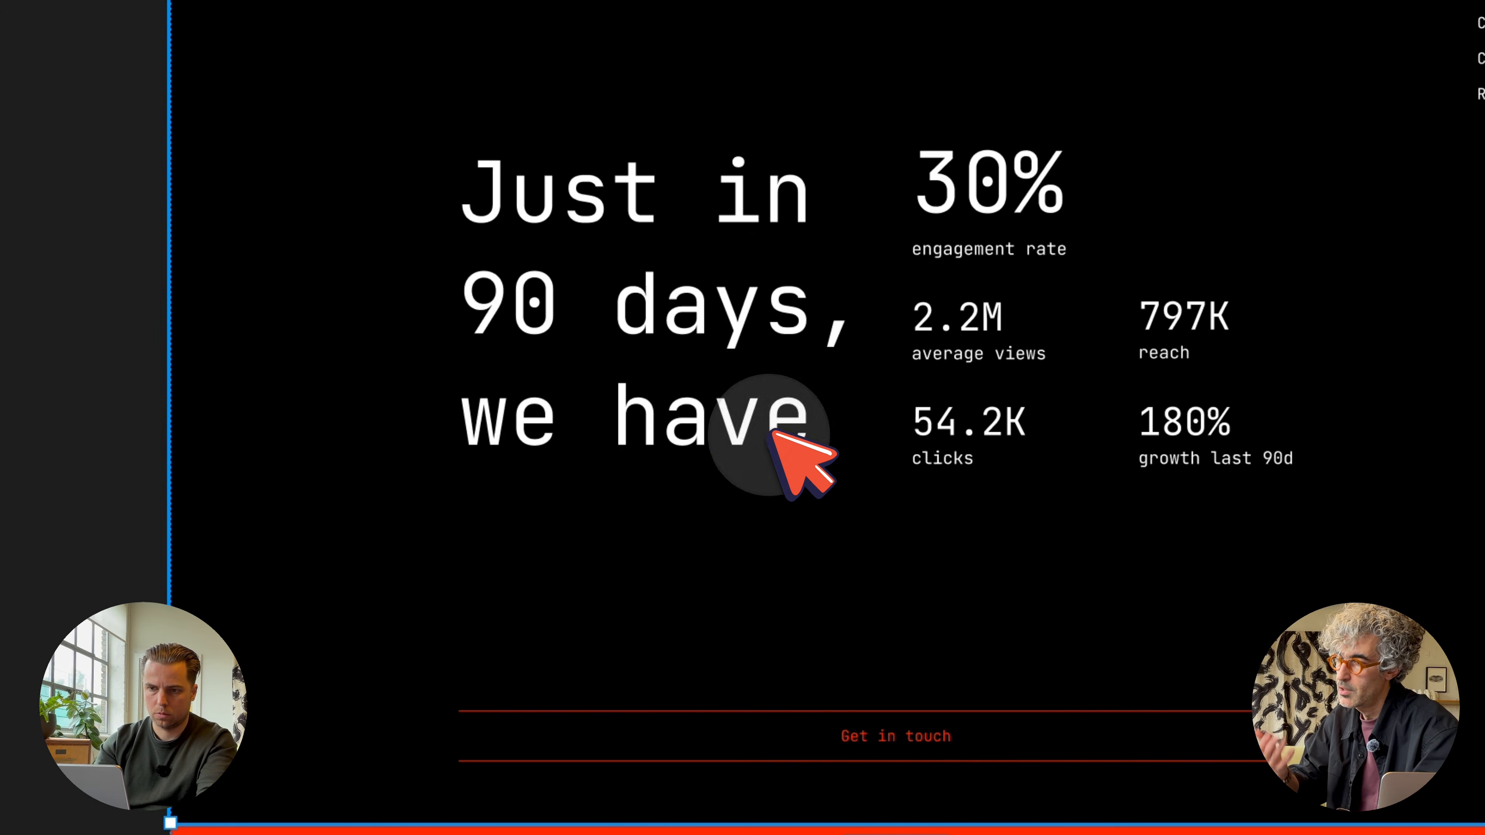
{"action": "left_click", "coordinate": [801, 433]}
{"action": "left_click", "coordinate": [804, 432]}
{"action": "type", "text": ":"}
{"action": "left_click", "coordinate": [867, 555]}
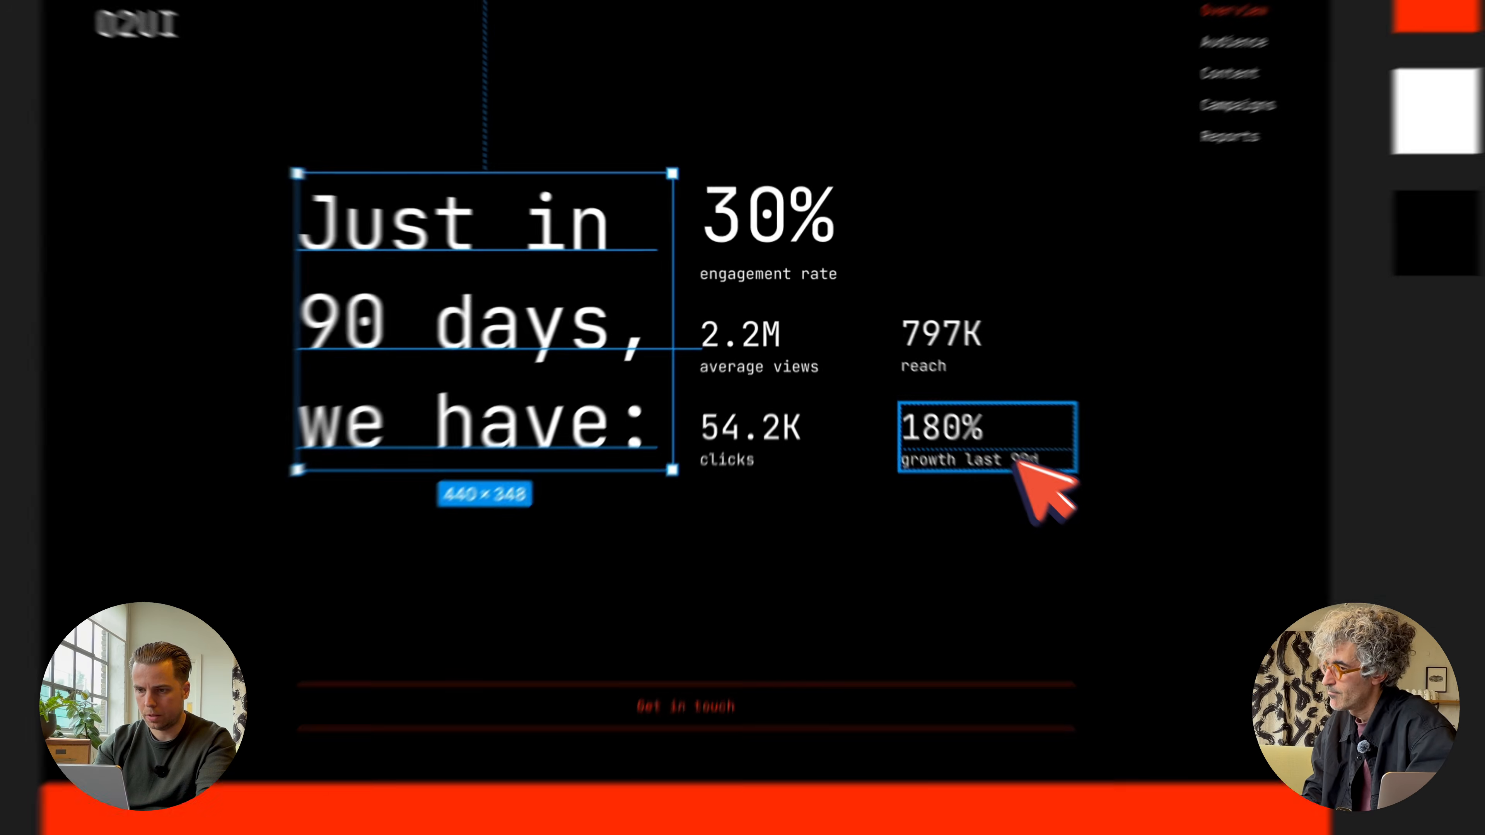
{"action": "left_click", "coordinate": [1192, 443]}
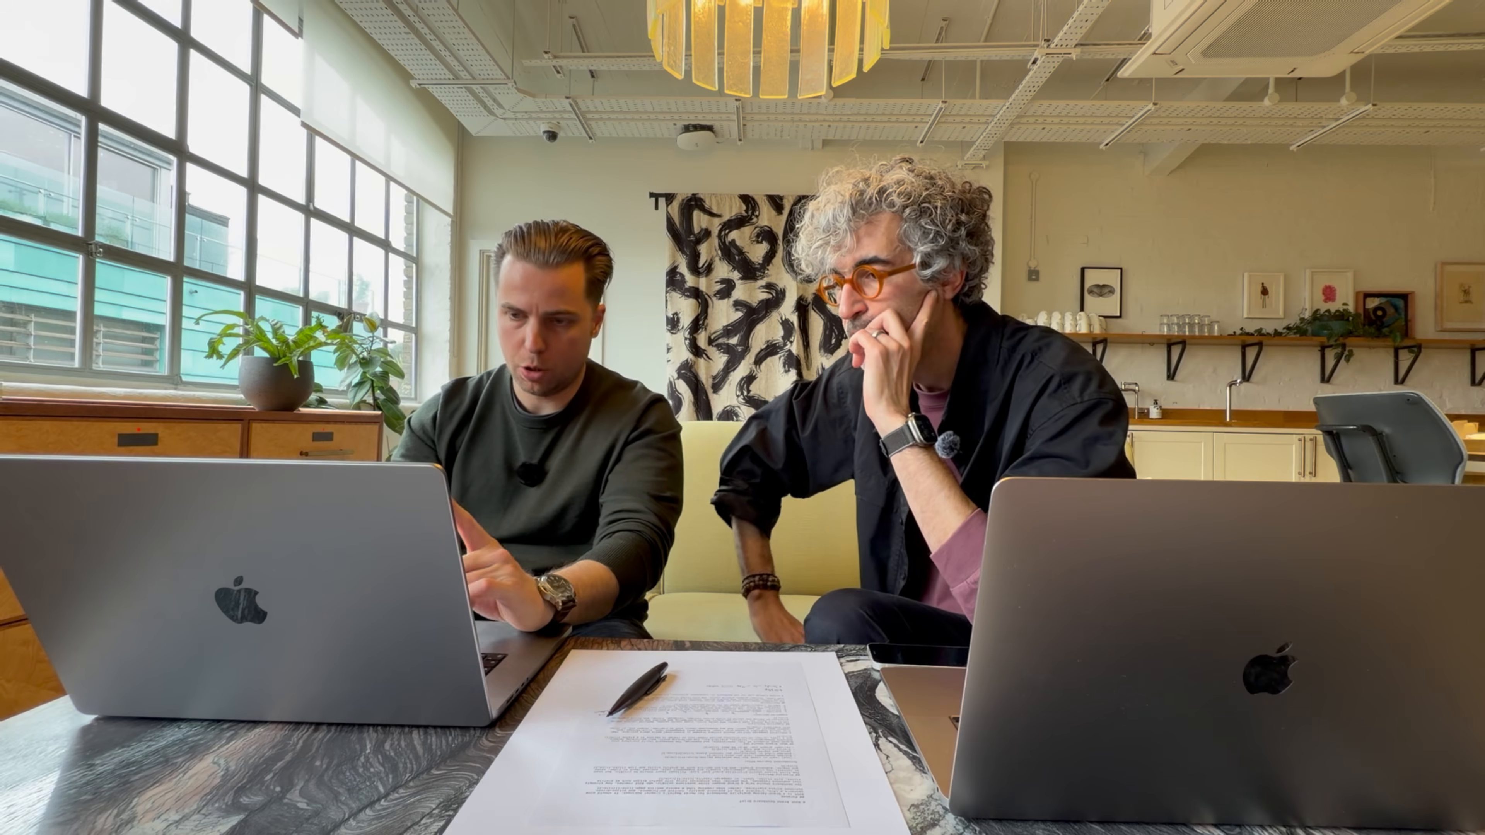